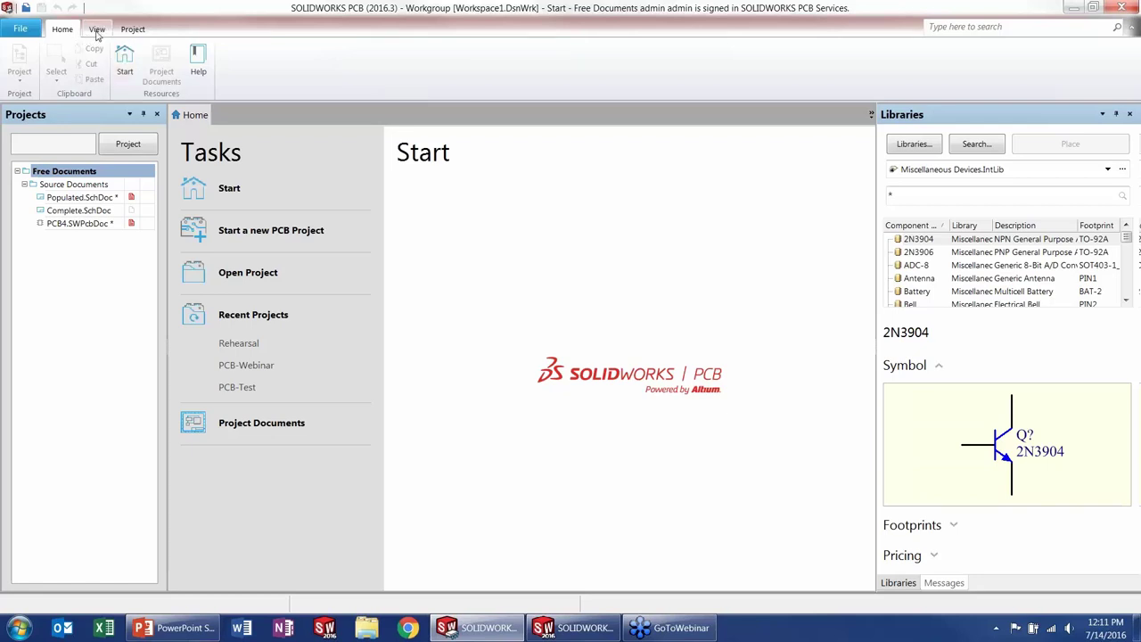
pyautogui.click(97, 30)
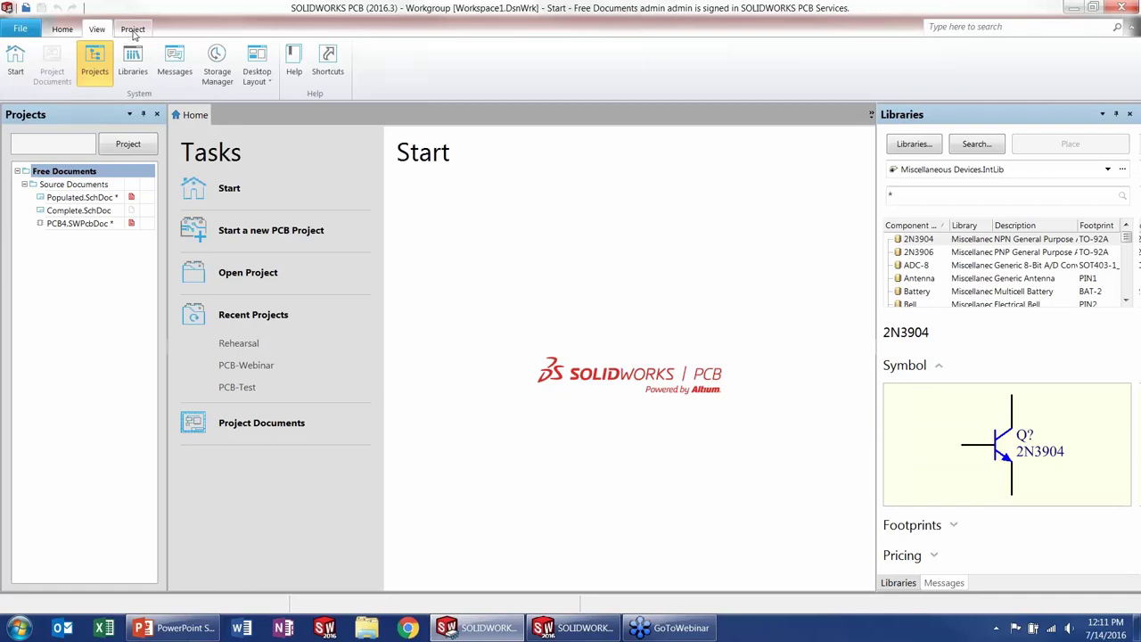
pyautogui.click(134, 32)
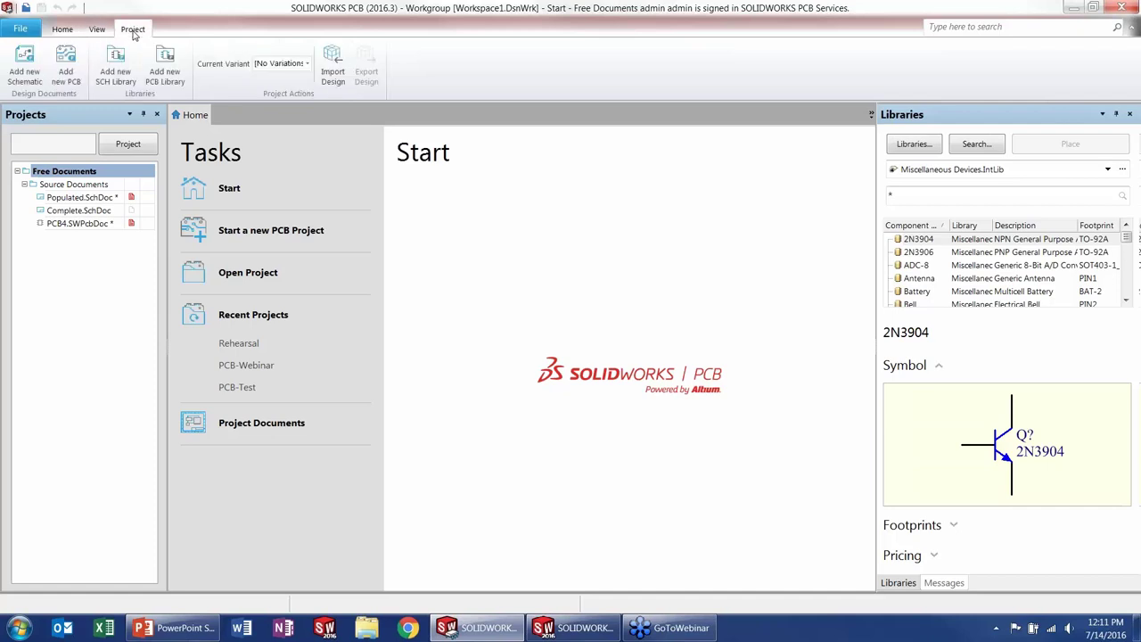
pyautogui.click(57, 33)
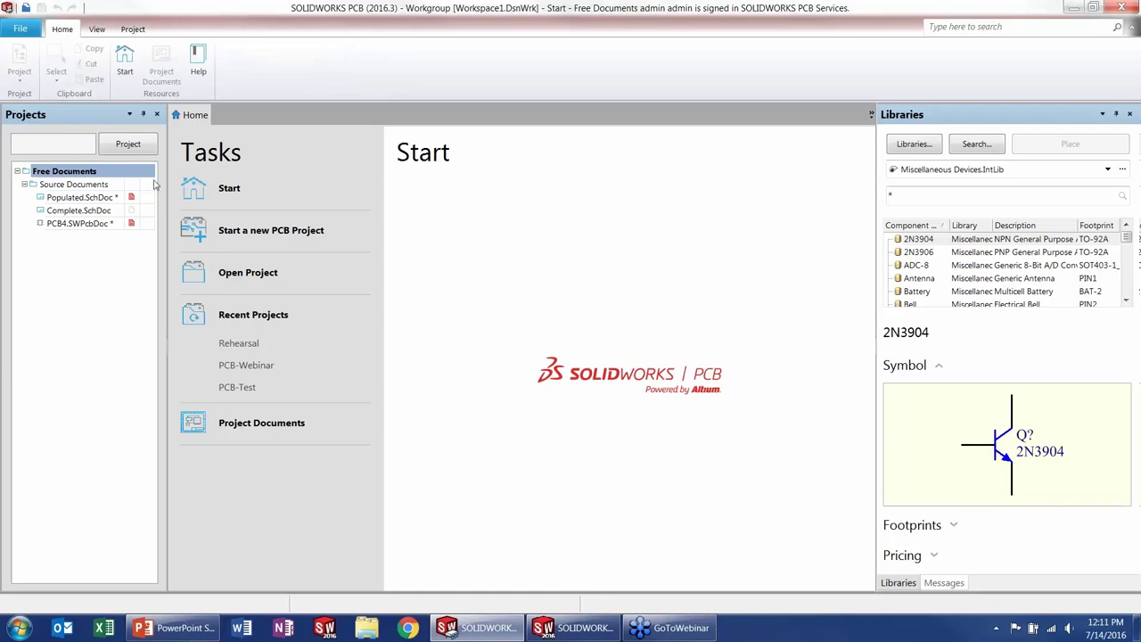
# Step: Create a new project from the Blank PCB Project template and name it PCB-Webinar-Live
pyautogui.click(238, 233)
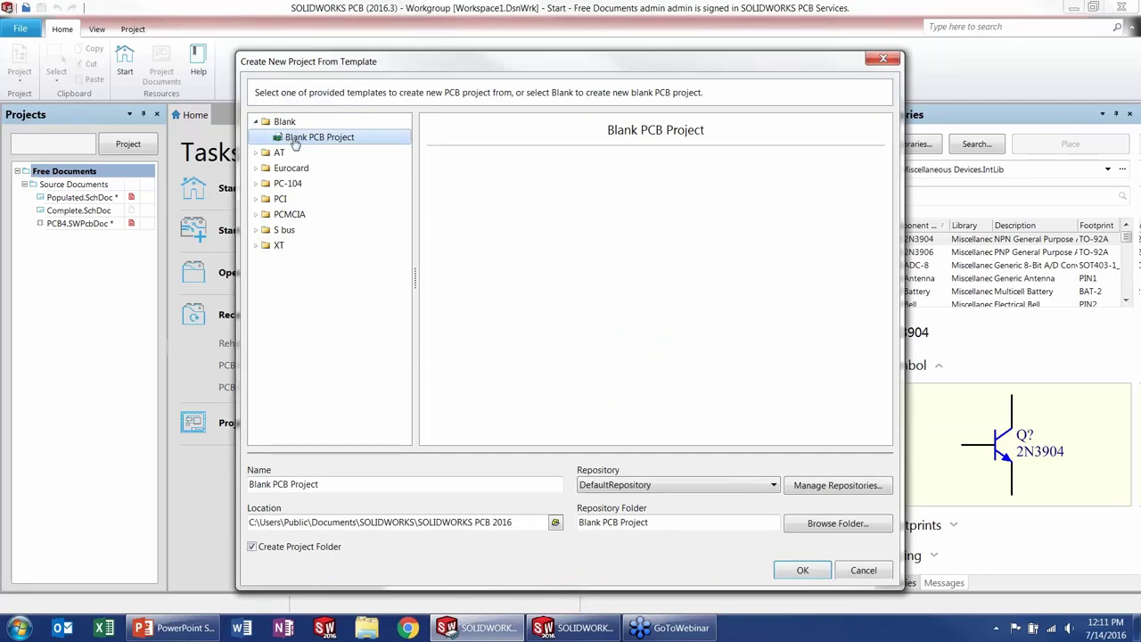
pyautogui.click(390, 484)
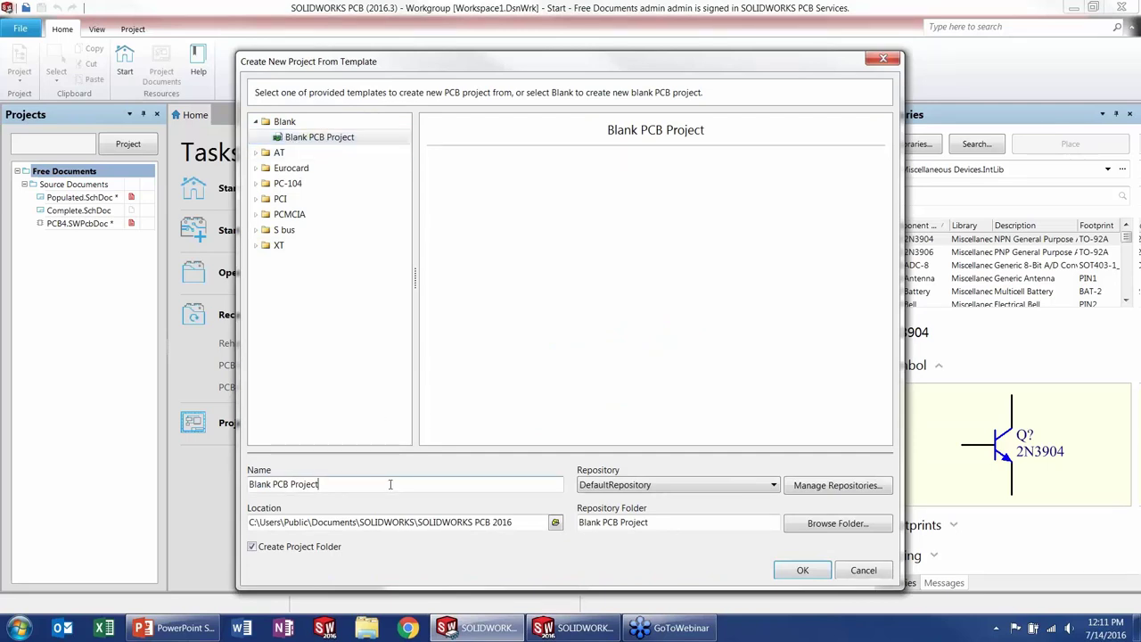
pyautogui.press('BackSpace')
pyautogui.press('BackSpace')
pyautogui.press('BackSpace')
pyautogui.press('BackSpace')
pyautogui.press('BackSpace')
pyautogui.press('BackSpace')
pyautogui.press('BackSpace')
pyautogui.press('BackSpace')
pyautogui.press('BackSpace')
pyautogui.press('BackSpace')
pyautogui.press('BackSpace')
pyautogui.press('BackSpace')
pyautogui.press('BackSpace')
pyautogui.press('BackSpace')
pyautogui.press('BackSpace')
pyautogui.press('BackSpace')
pyautogui.write('a')
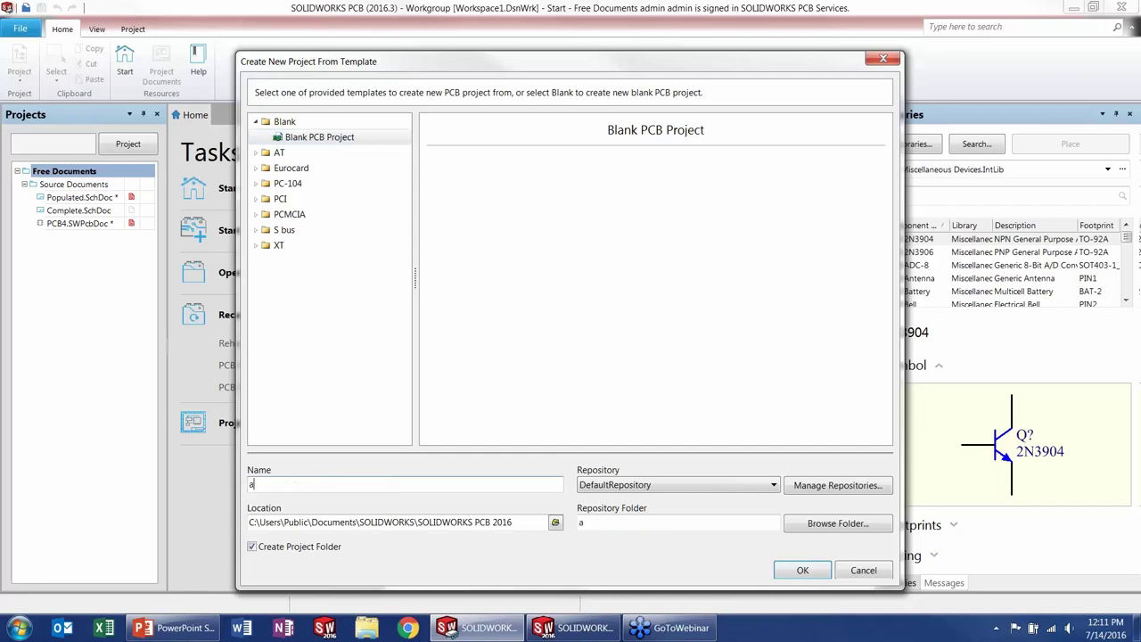
pyautogui.write('CB-Webinar-Live')
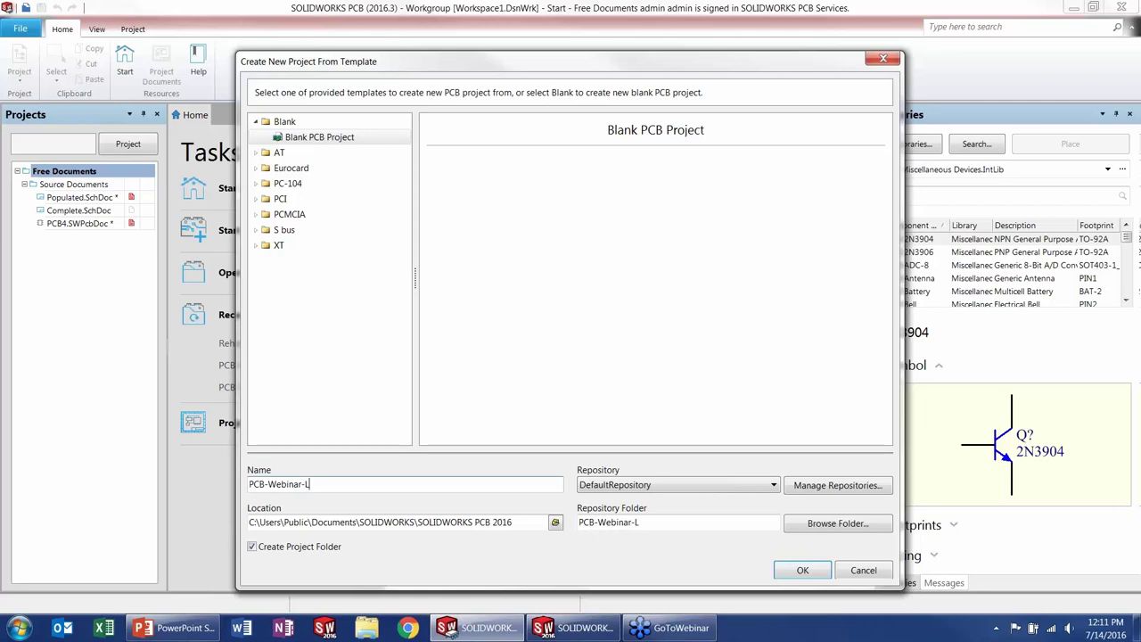
pyautogui.click(815, 575)
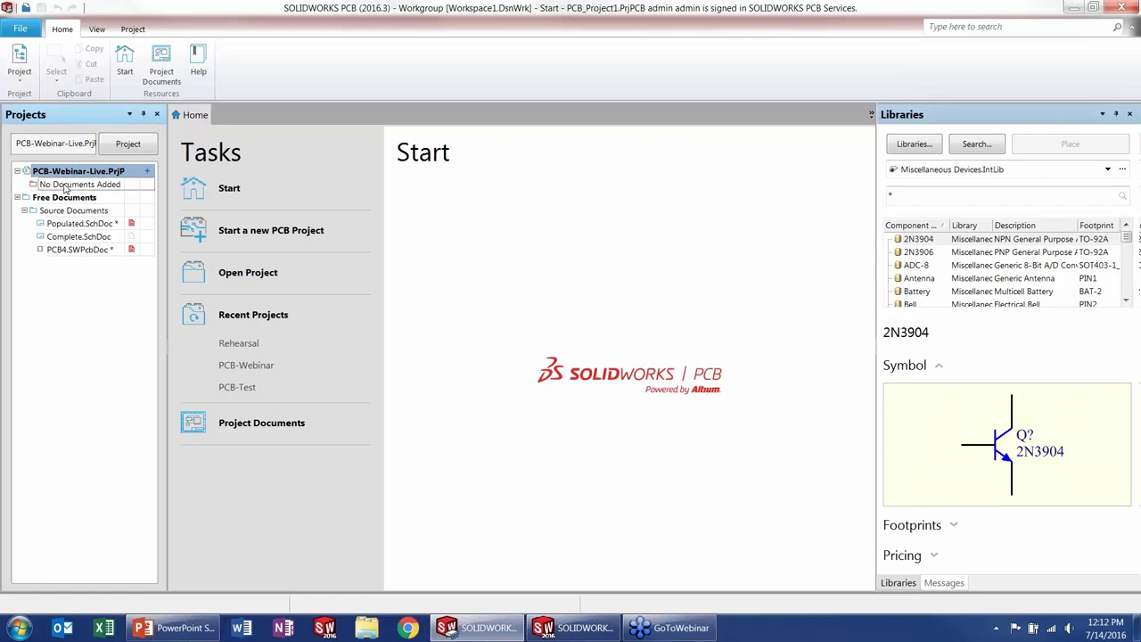
# Step: Add a new schematic to the project and apply general template A to just this document, without updating any parameters
pyautogui.click(134, 30)
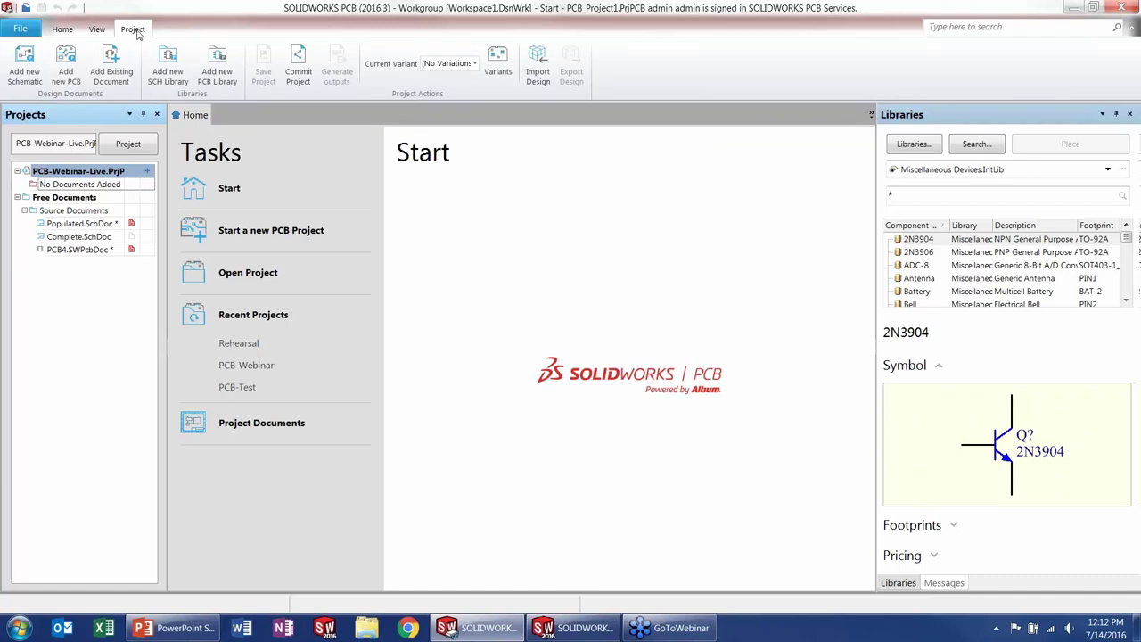
pyautogui.click(28, 73)
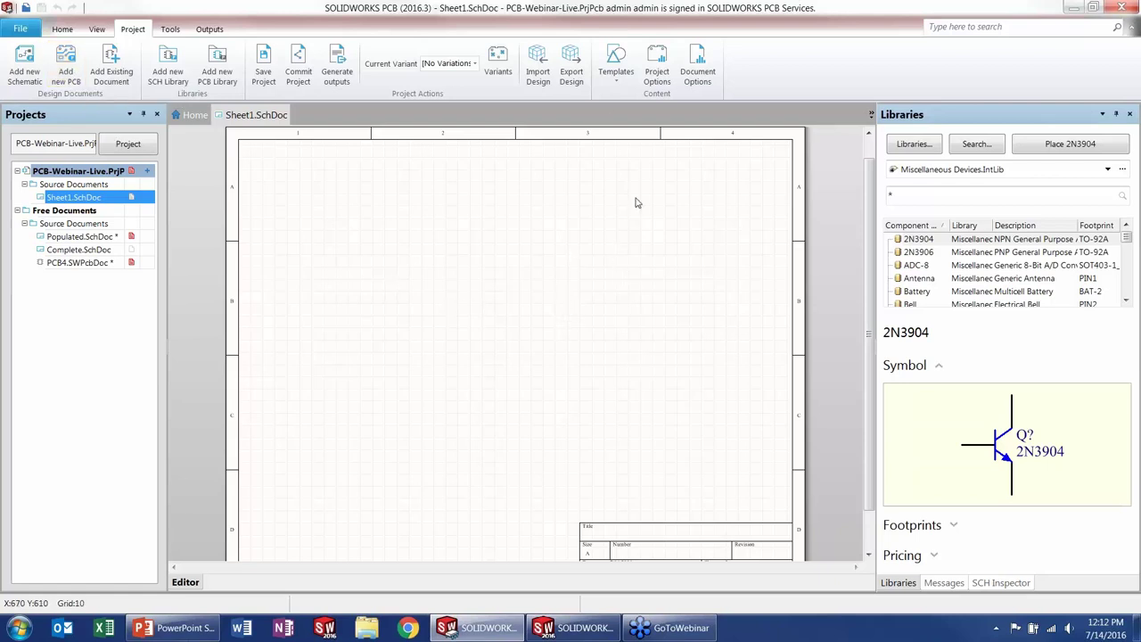
pyautogui.click(628, 86)
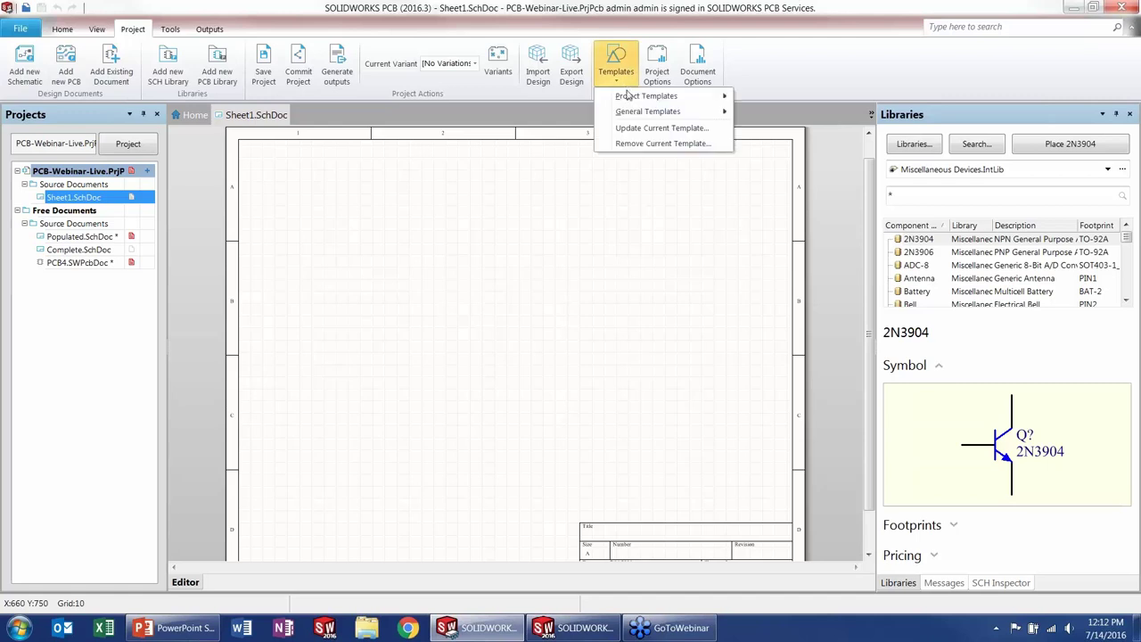
pyautogui.moveTo(630, 101)
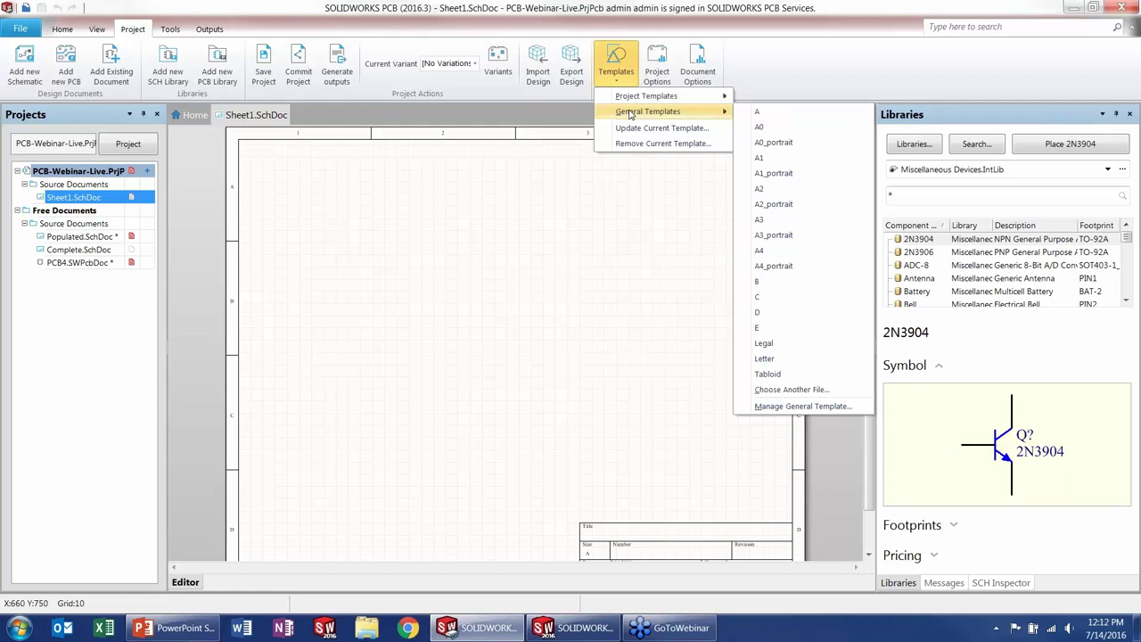
pyautogui.click(758, 111)
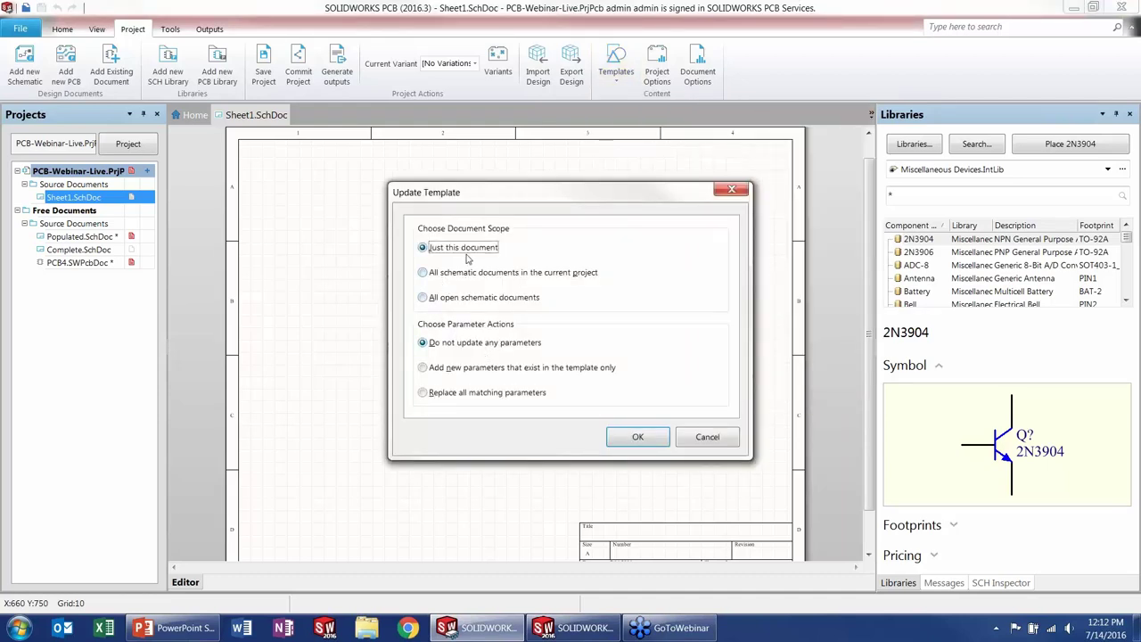
pyautogui.click(638, 436)
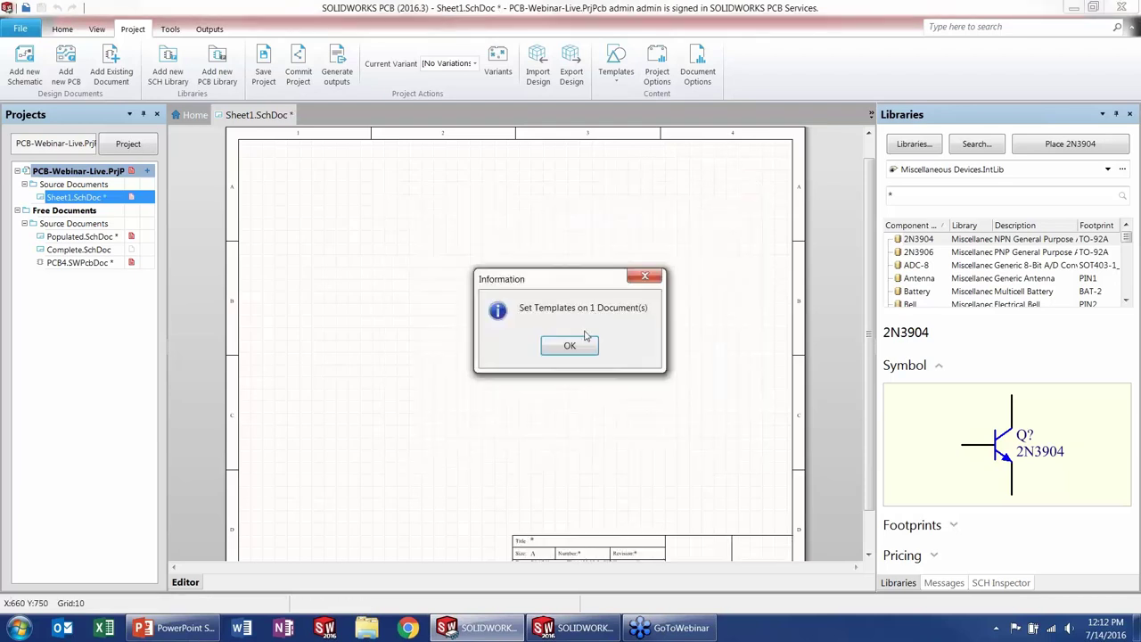
pyautogui.click(581, 346)
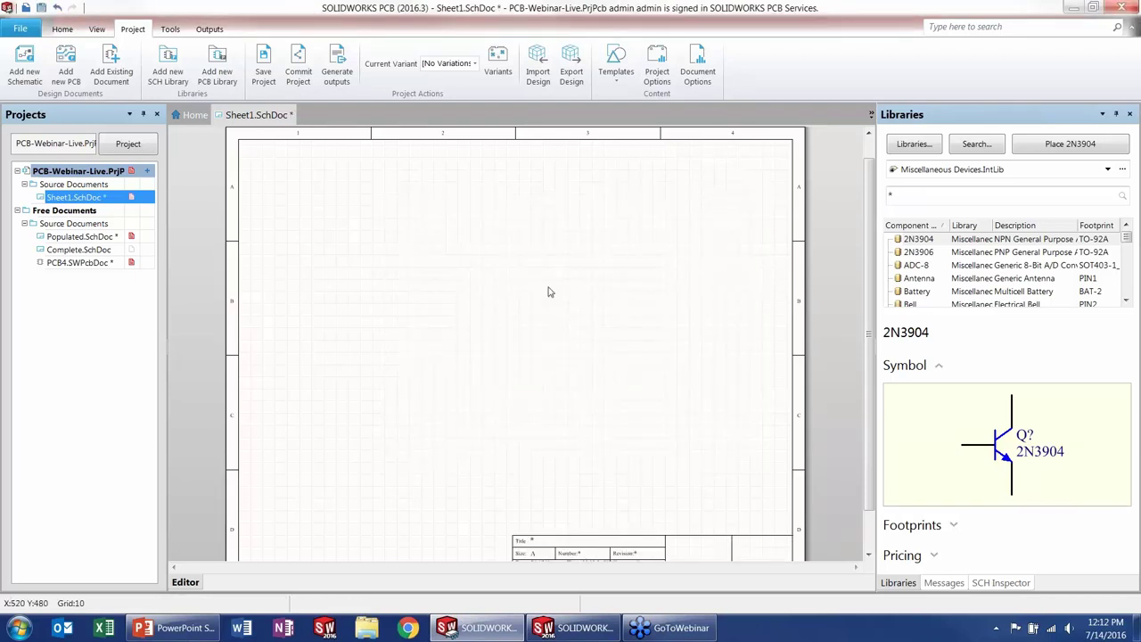
# Step: Set the sheet's Title parameter to "Webinar Schematic" and enter the drafter's first name as DrawnBy in the document options
pyautogui.scroll(-3, 604, 384)
pyautogui.keyDown('ctrl'); pyautogui.scroll(4, 595, 470); pyautogui.keyUp('ctrl')
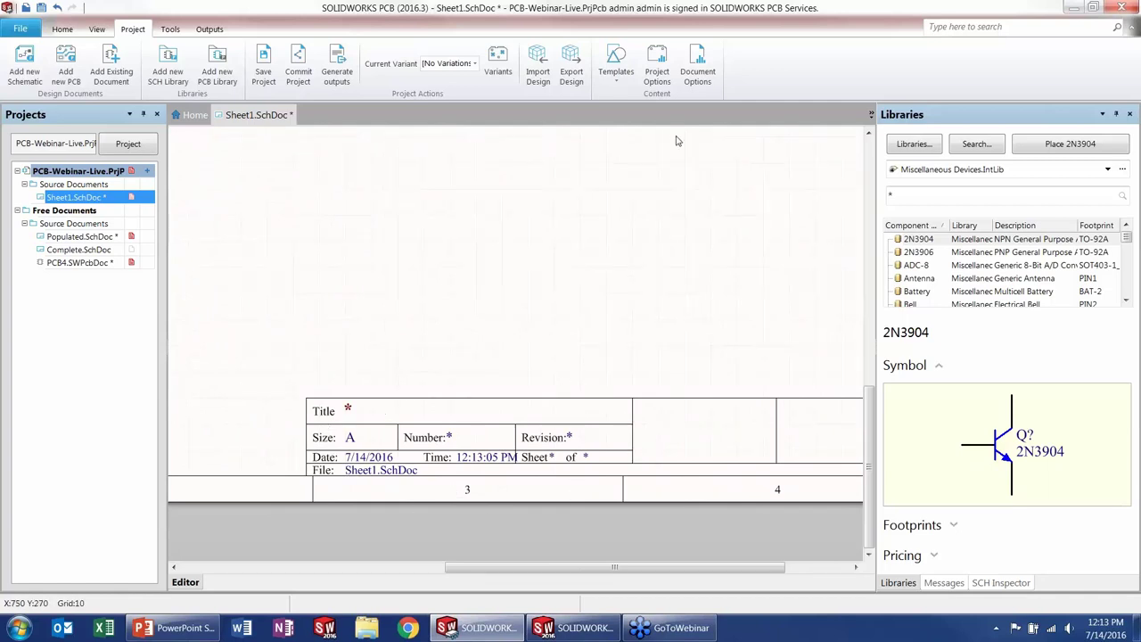
pyautogui.click(699, 75)
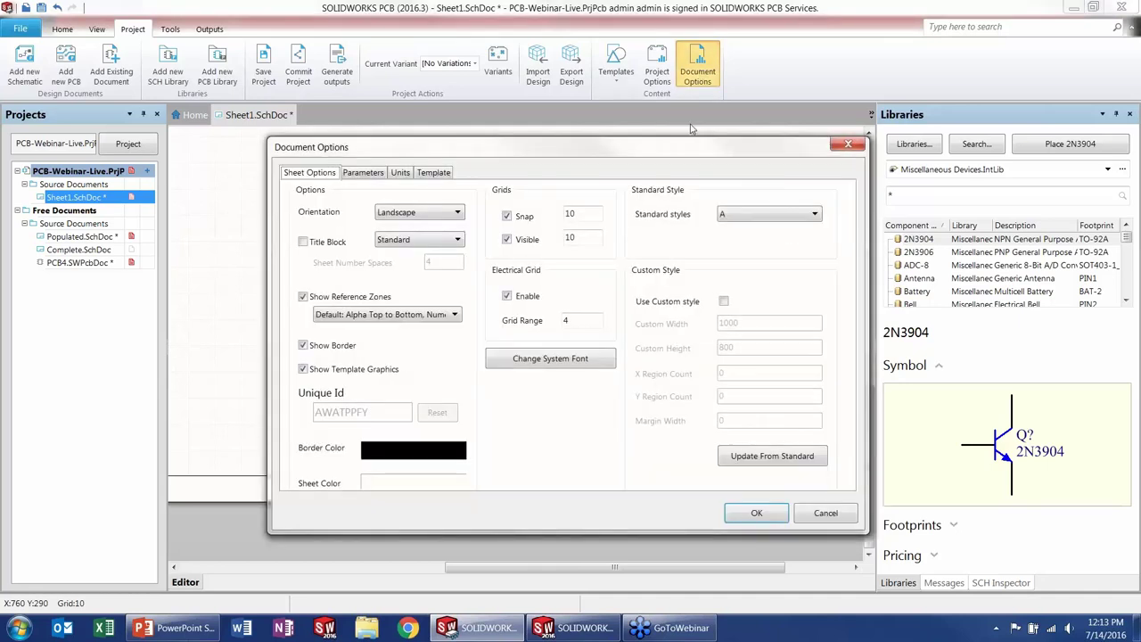
pyautogui.click(383, 175)
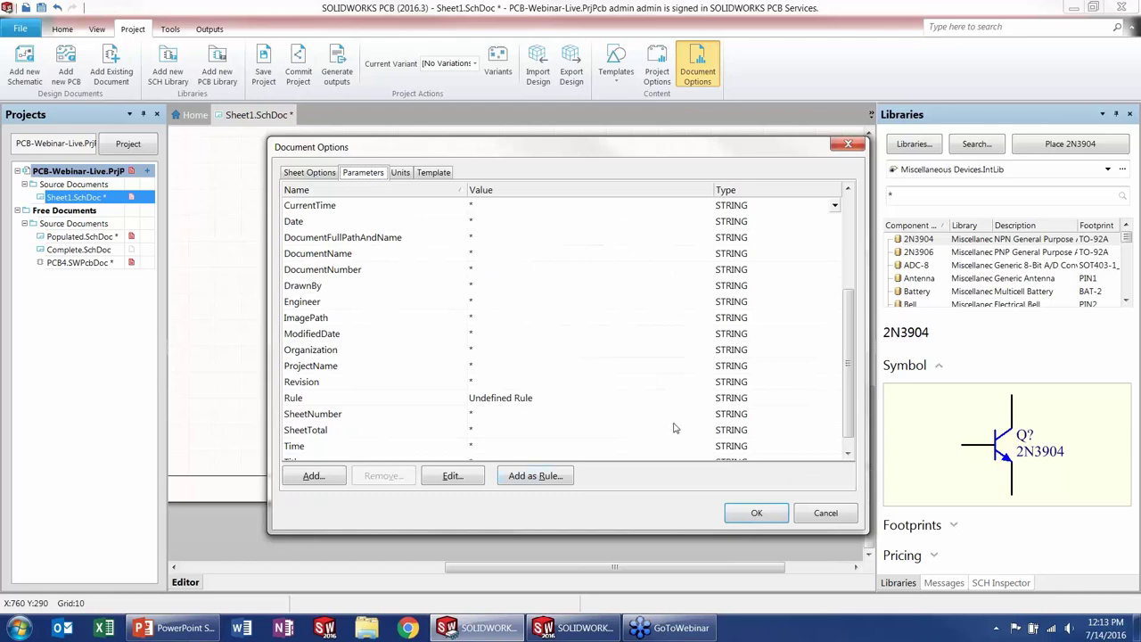
pyautogui.moveTo(850, 381); pyautogui.dragTo(848, 419)
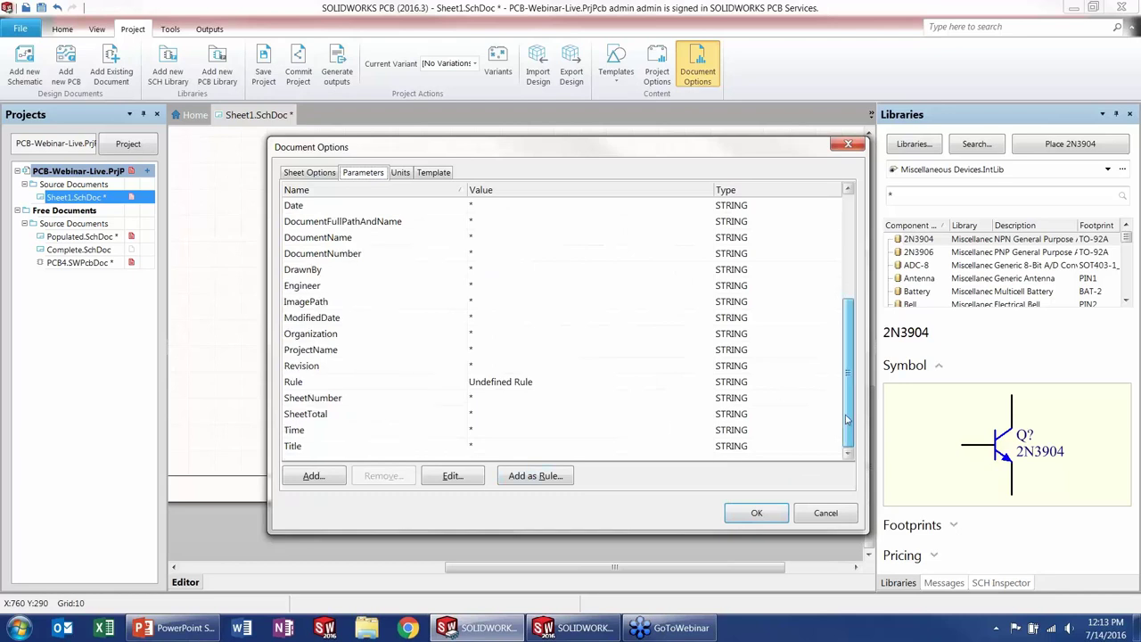
pyautogui.click(493, 431)
pyautogui.press('Down')
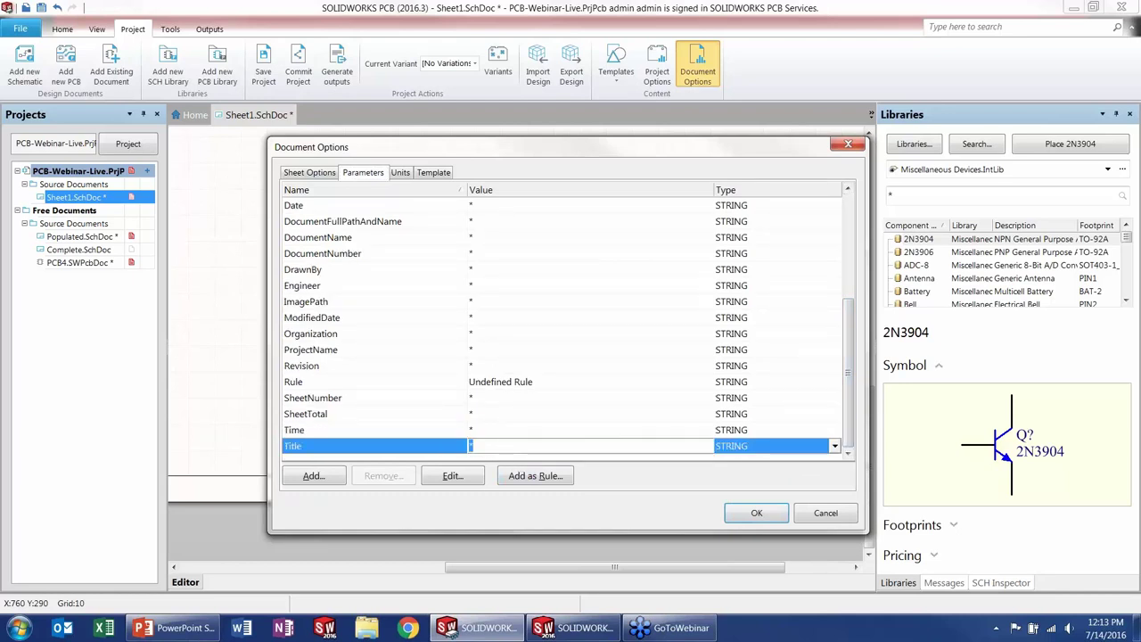
pyautogui.write('Webinar Schematic')
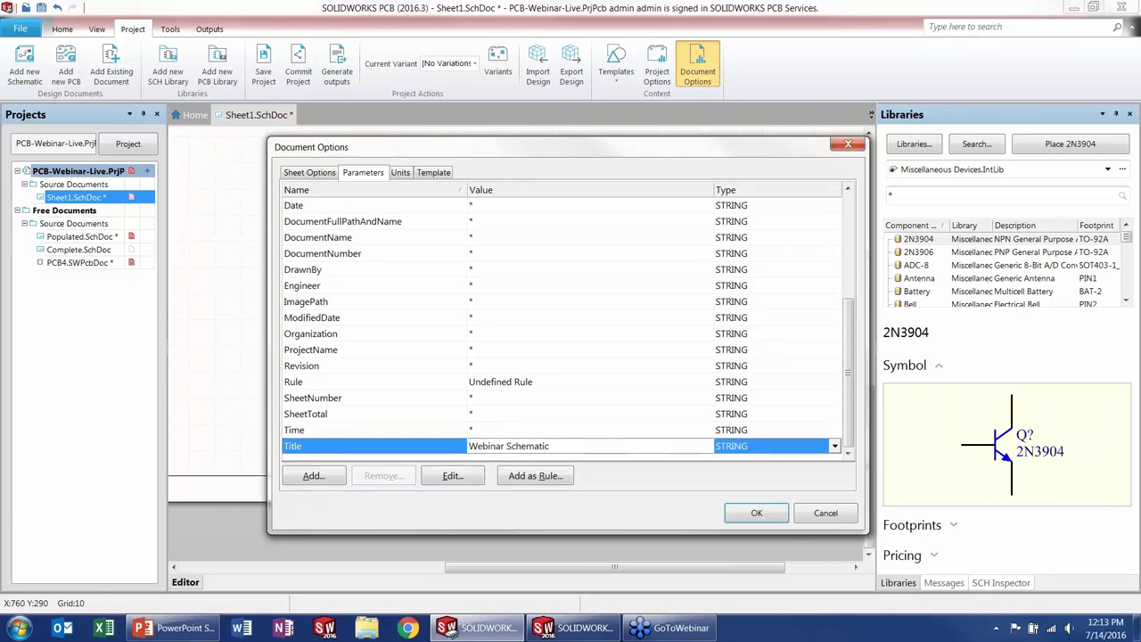
pyautogui.click(499, 270)
pyautogui.write('Tom')
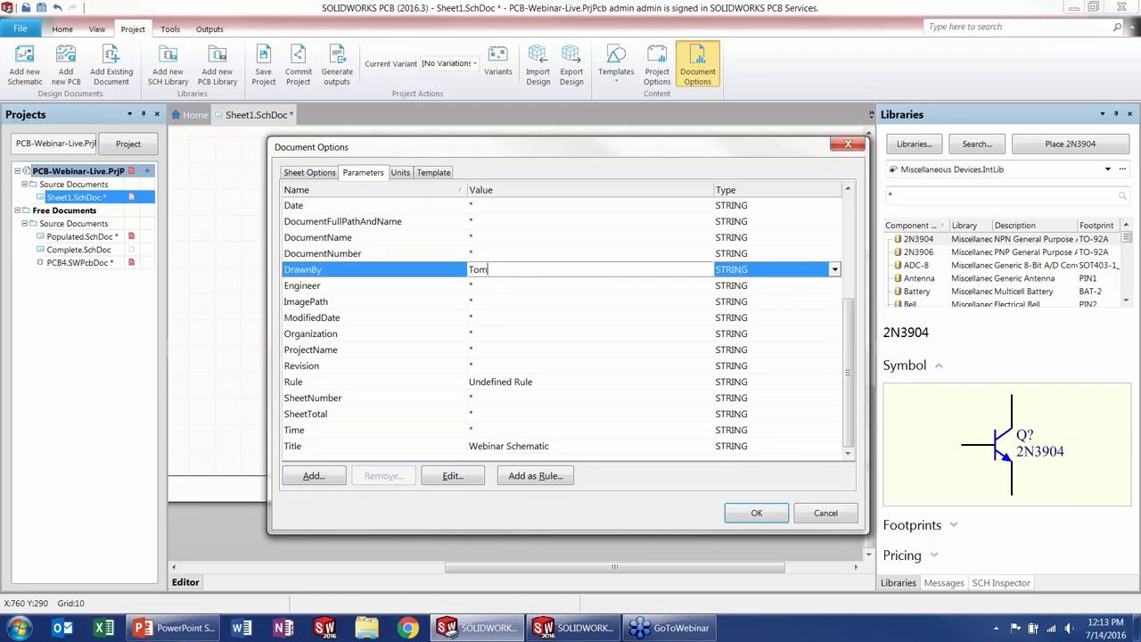
pyautogui.click(756, 513)
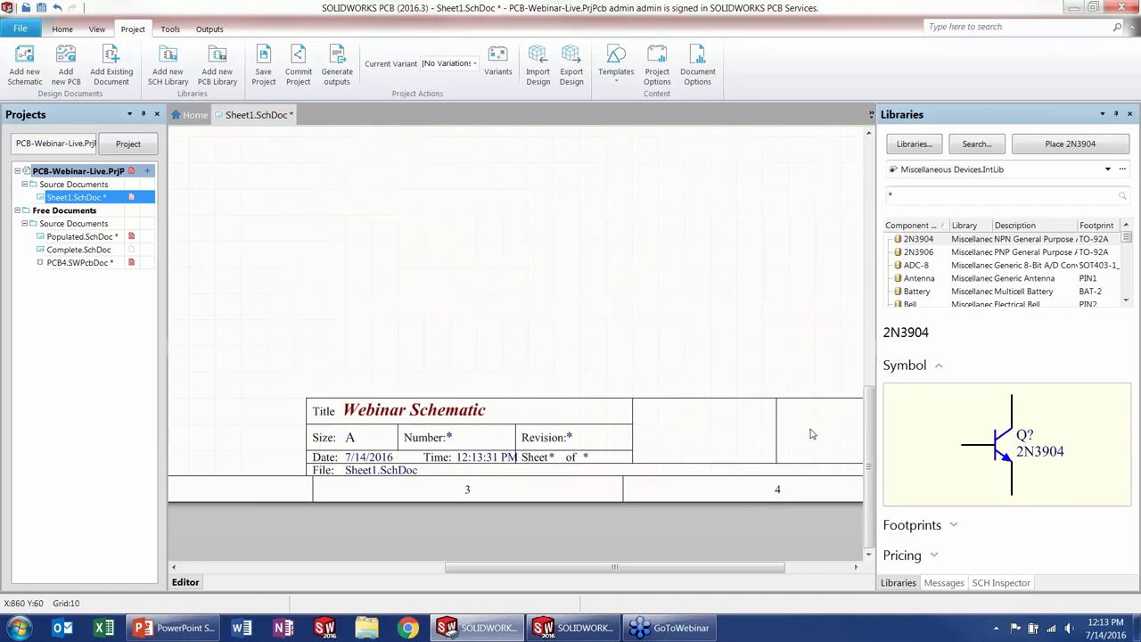
pyautogui.moveTo(811, 434); pyautogui.dragTo(720, 405, button='right')
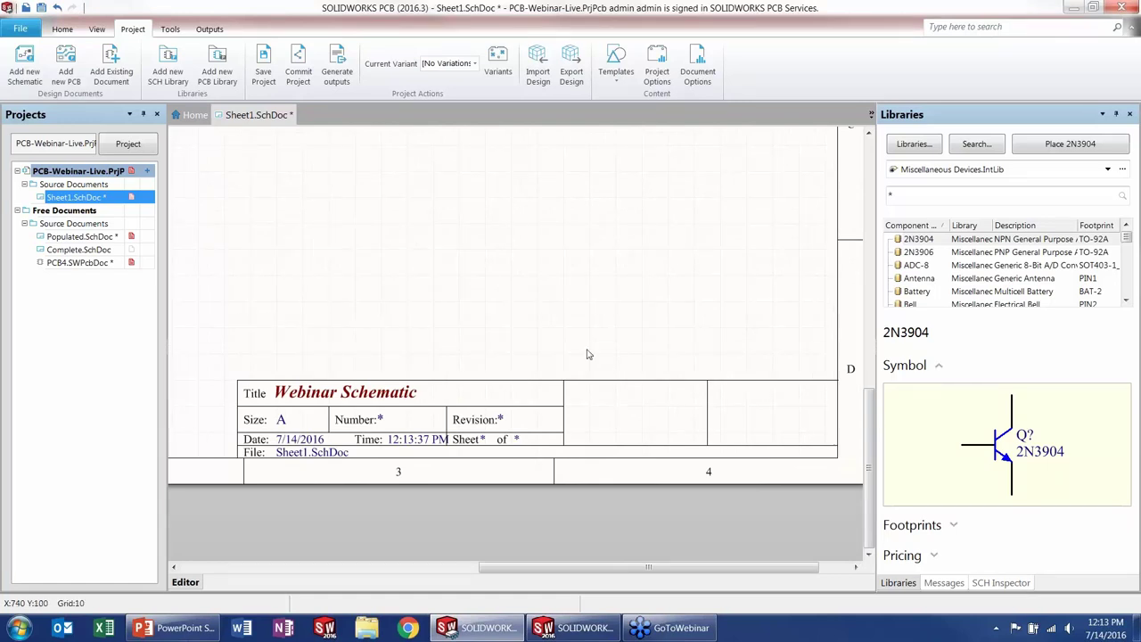
pyautogui.keyDown('ctrl'); pyautogui.scroll(-2, 479, 229); pyautogui.keyUp('ctrl')
pyautogui.moveTo(398, 184); pyautogui.dragTo(501, 264, button='right')
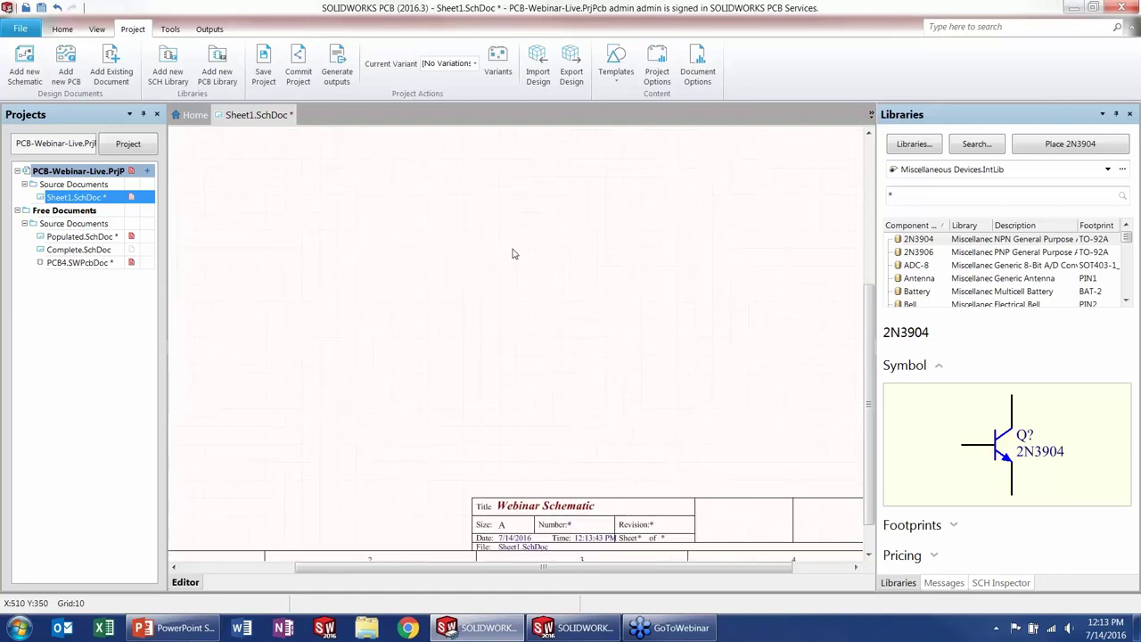
pyautogui.moveTo(469, 232); pyautogui.dragTo(484, 316, button='right')
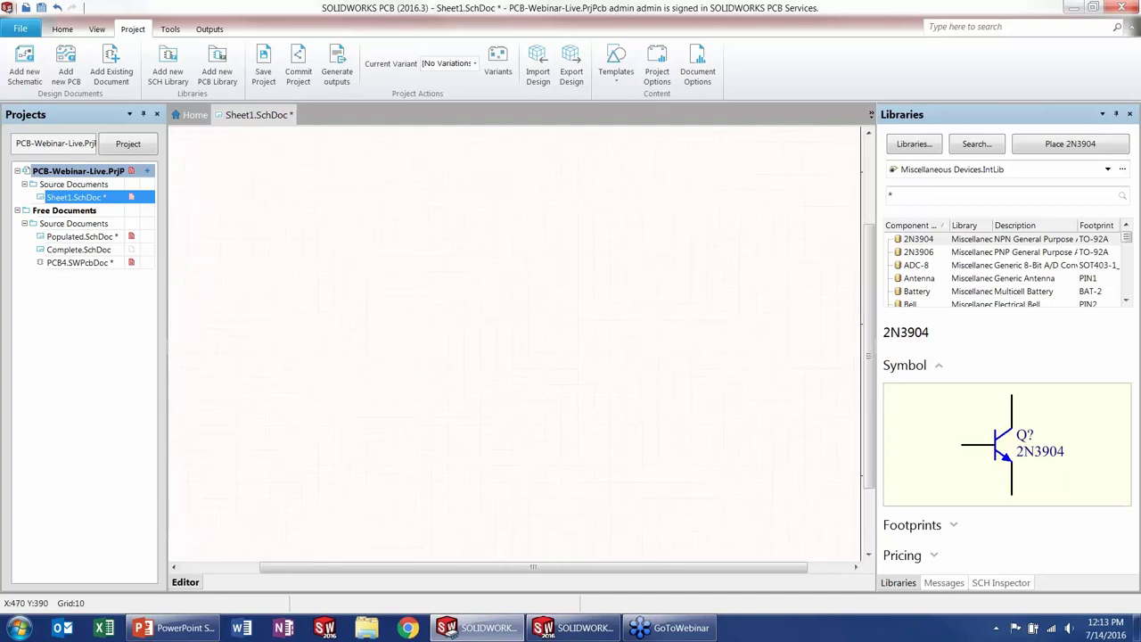
pyautogui.keyDown('ctrl'); pyautogui.scroll(-3, 484, 316); pyautogui.keyUp('ctrl')
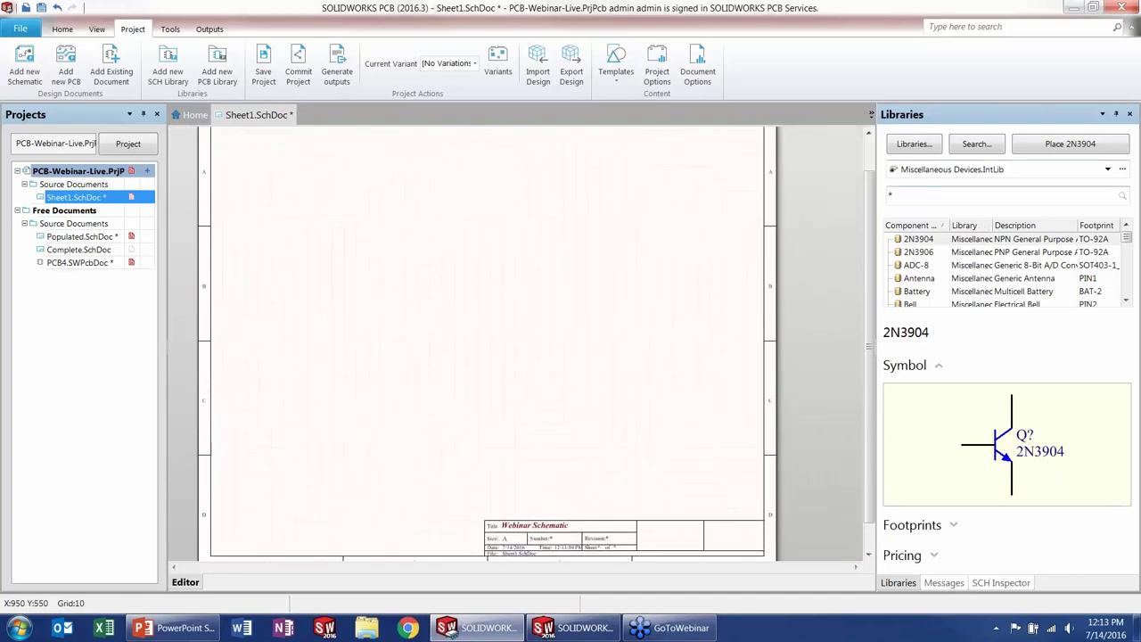
# Step: Browse the component symbols in Miscellaneous Devices.IntLib and Miscellaneous Connectors.IntLib, looking at entries such as the battery, bell, coaxial and multi-pin connectors
pyautogui.click(1006, 265)
pyautogui.click(1014, 291)
pyautogui.scroll(-1, 1016, 292)
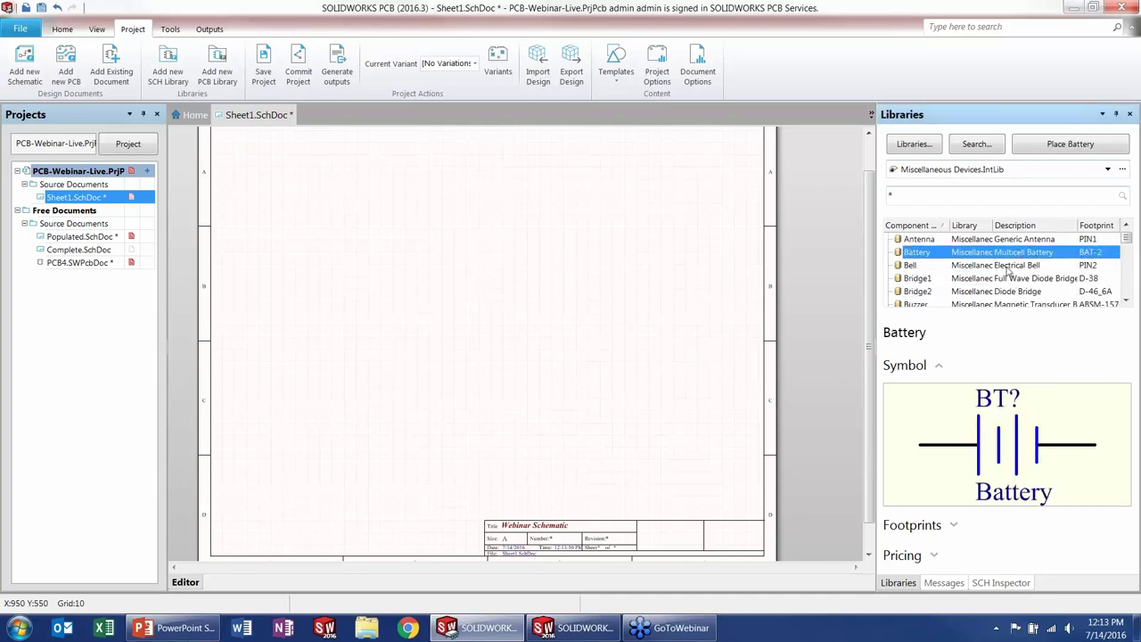
pyautogui.click(1003, 265)
pyautogui.click(978, 170)
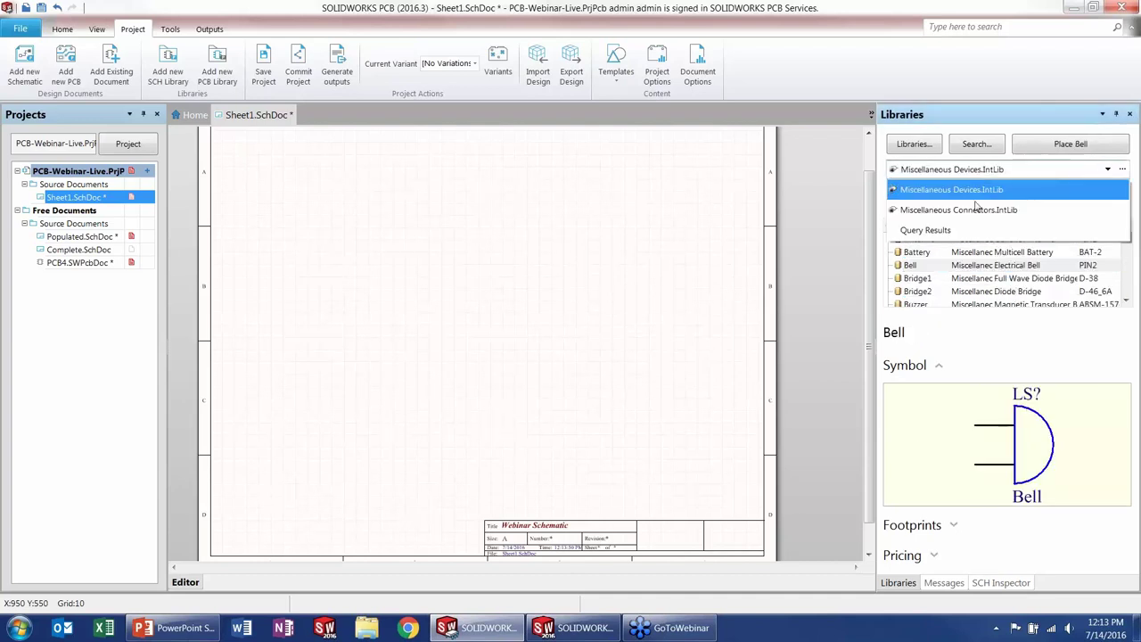
pyautogui.click(980, 210)
pyautogui.click(996, 264)
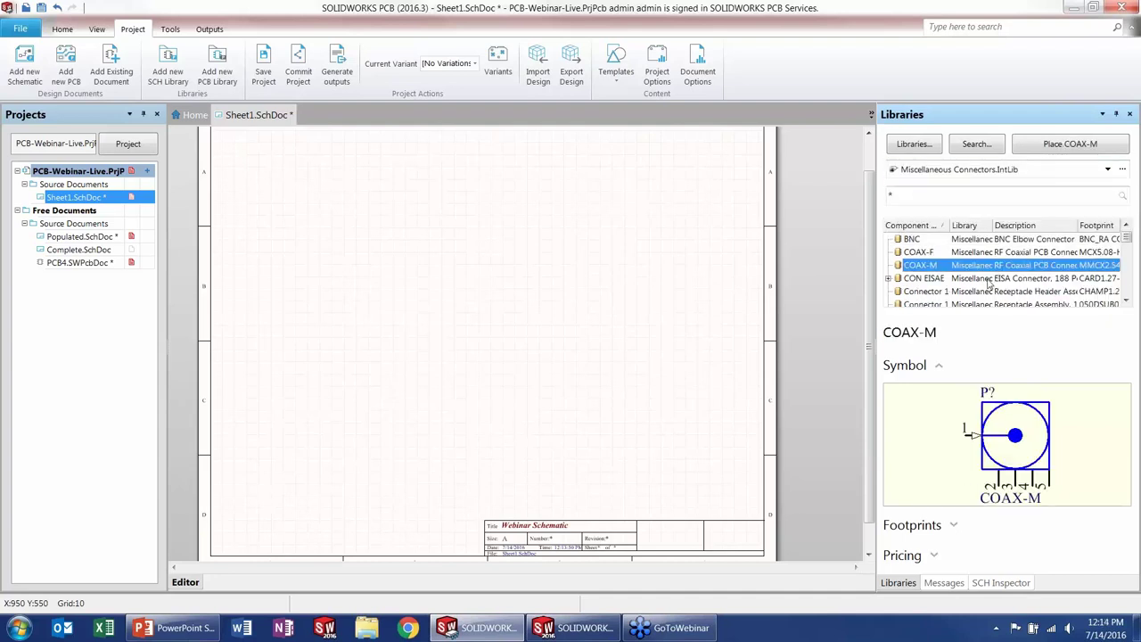
pyautogui.click(988, 292)
pyautogui.scroll(-2, 988, 292)
pyautogui.click(988, 291)
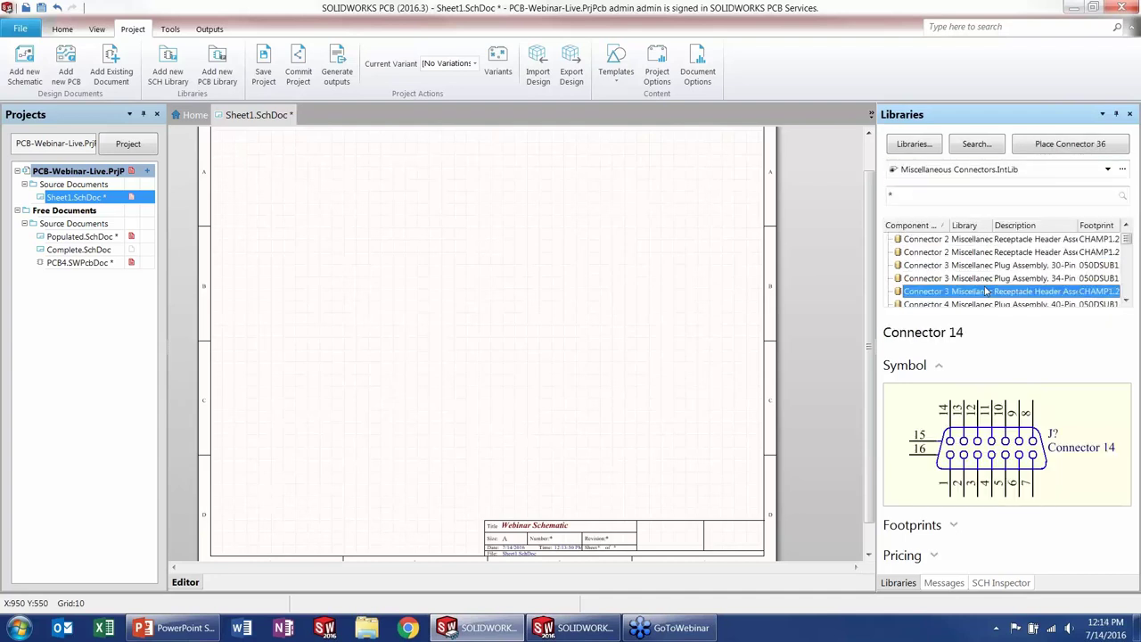
pyautogui.scroll(-3, 990, 285)
pyautogui.click(989, 278)
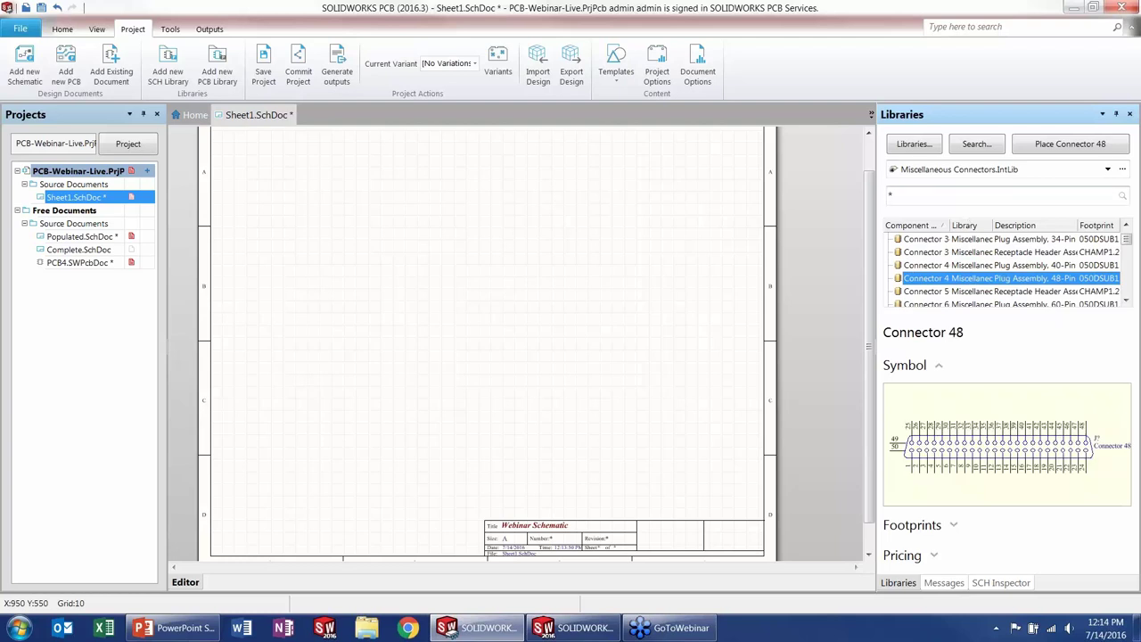
# Step: Install the StepperMotorDriver.IntLib integrated library from the SWPCB-TrainingFiles folder into the available libraries
pyautogui.click(922, 144)
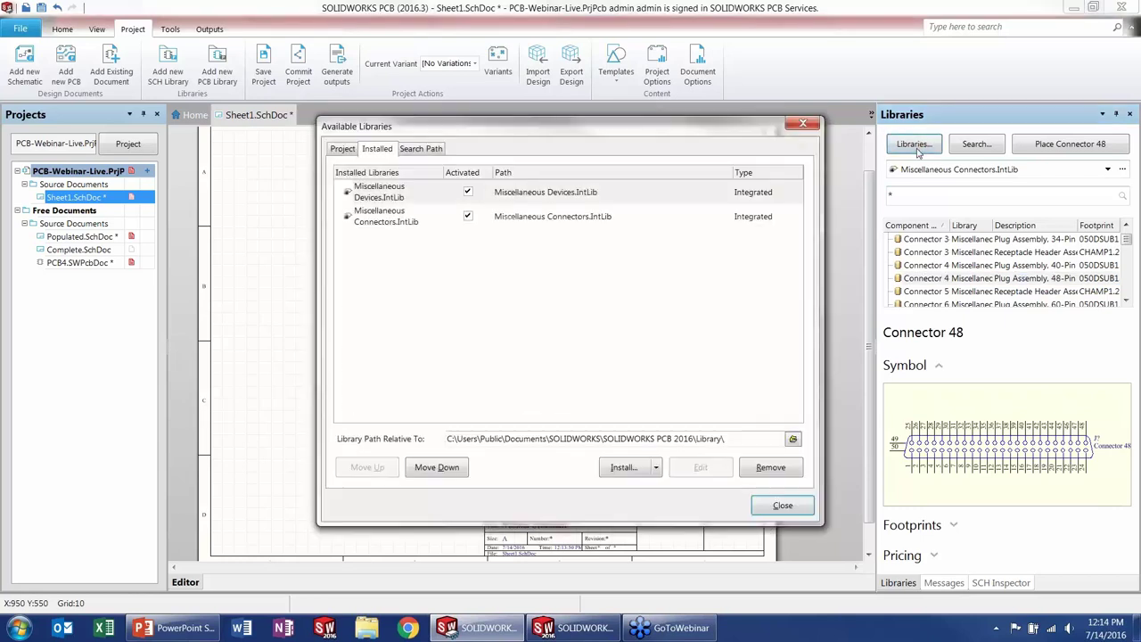
pyautogui.click(656, 469)
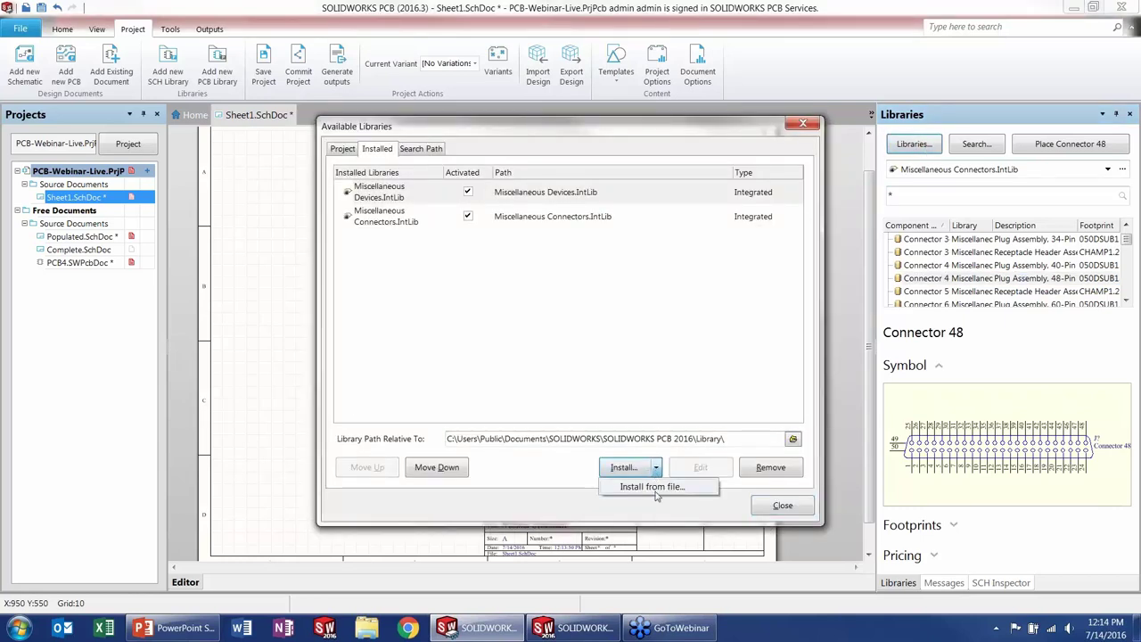
pyautogui.click(653, 487)
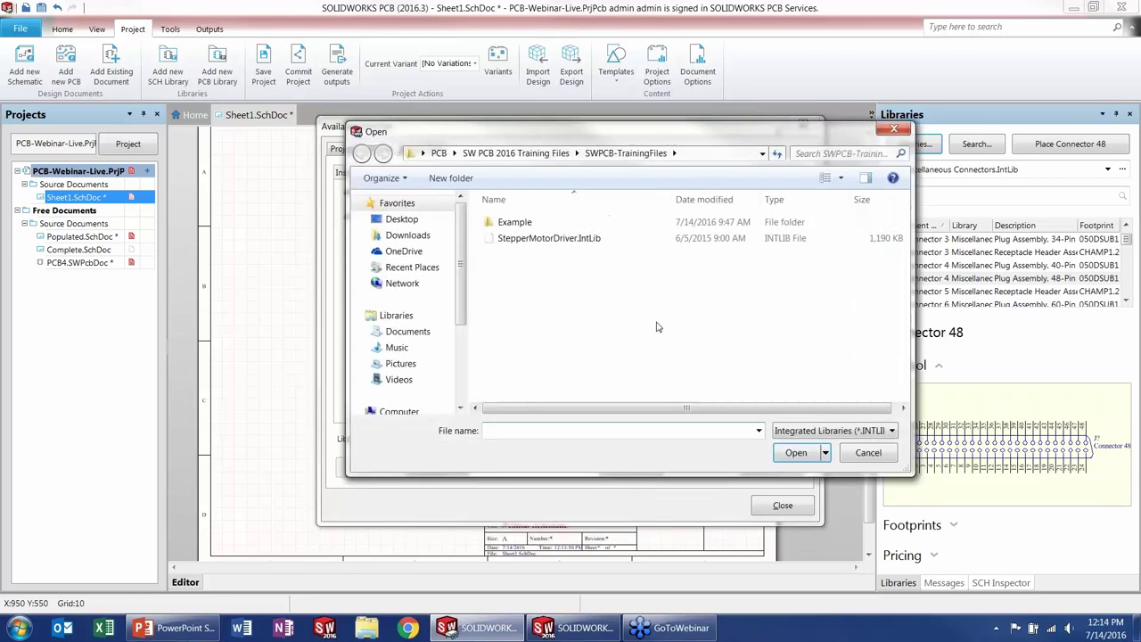
pyautogui.click(573, 245)
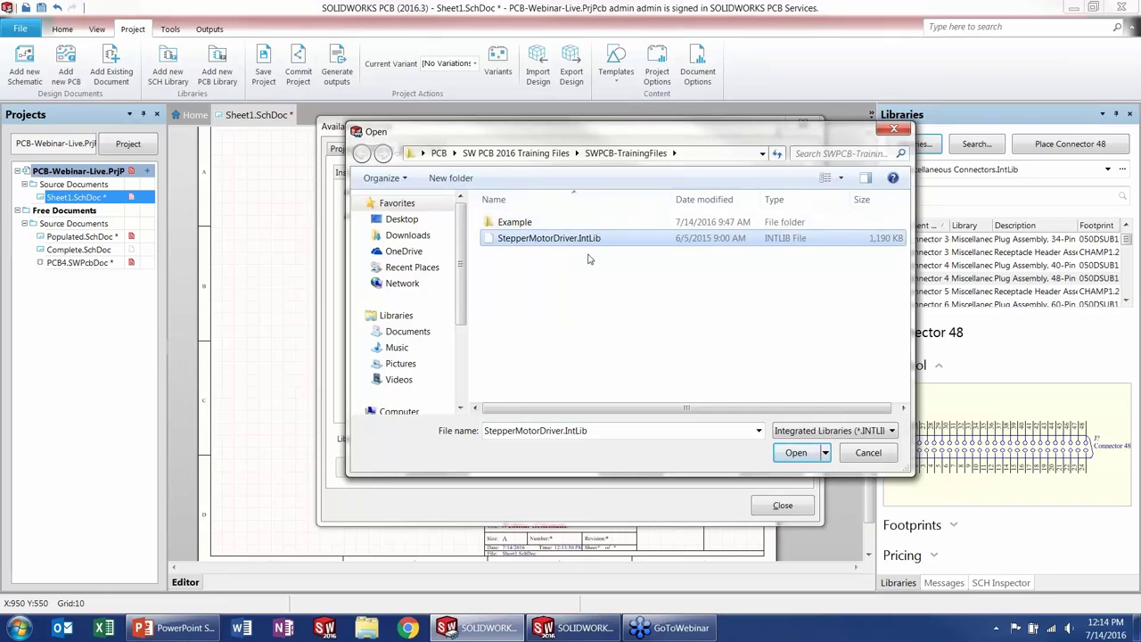
pyautogui.click(793, 453)
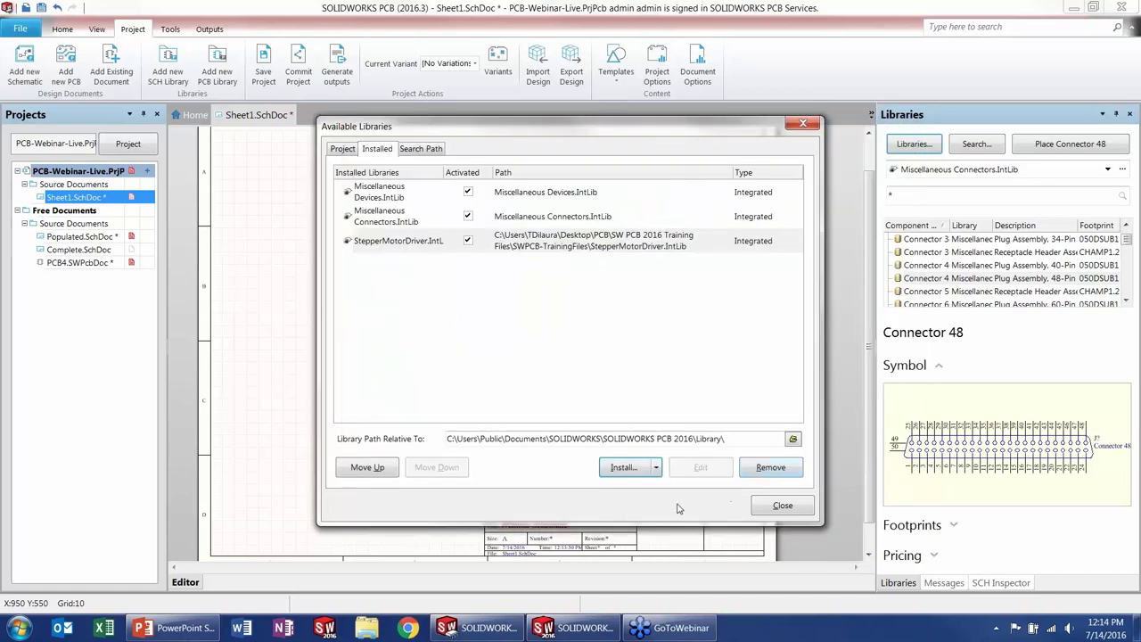
pyautogui.click(798, 505)
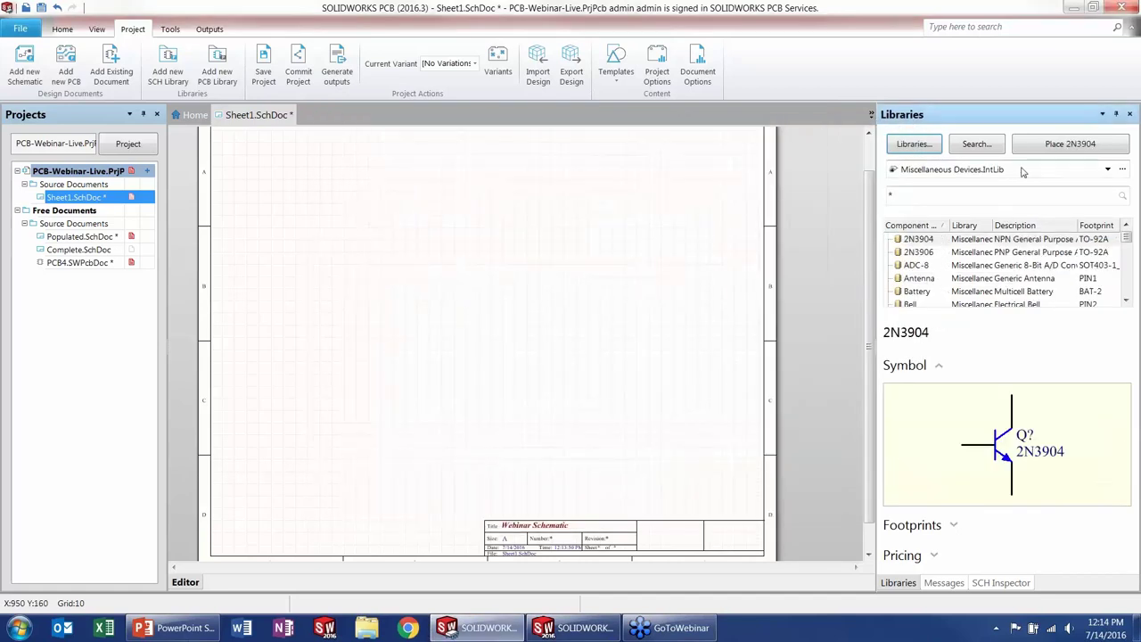
# Step: Switch to the StepperMotorDriver.IntLib library and place the DRV8825PWP driver chip near the middle of the schematic sheet
pyautogui.click(1023, 169)
pyautogui.click(990, 230)
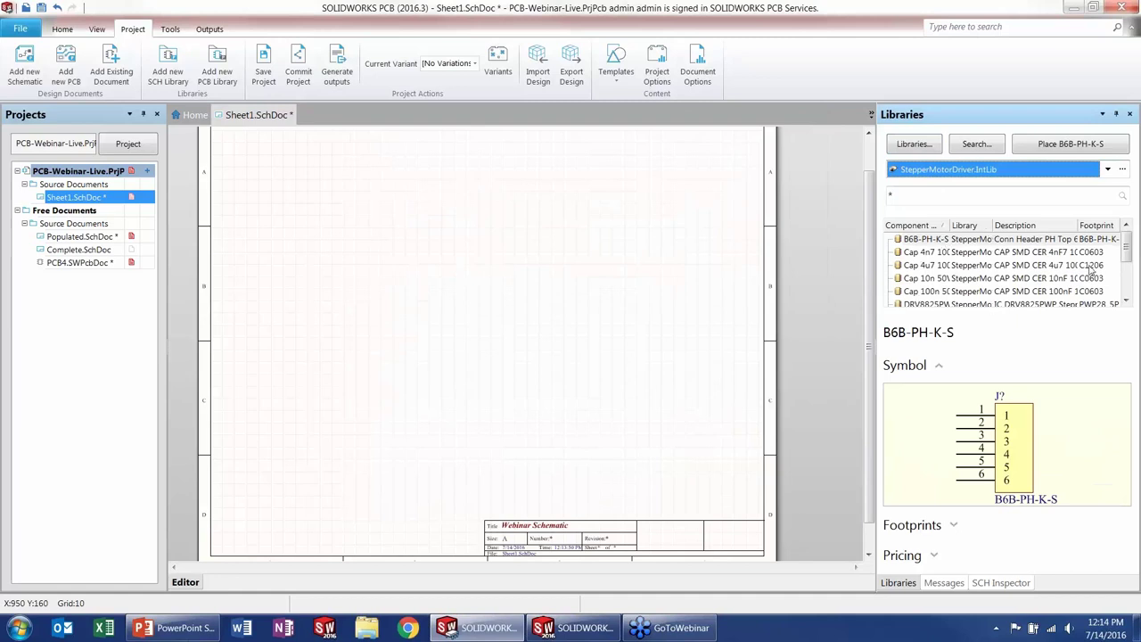
pyautogui.moveTo(1126, 252)
pyautogui.mouseDown()
pyautogui.moveTo(1129, 306)
pyautogui.moveTo(1117, 252)
pyautogui.mouseUp()
pyautogui.click(931, 305)
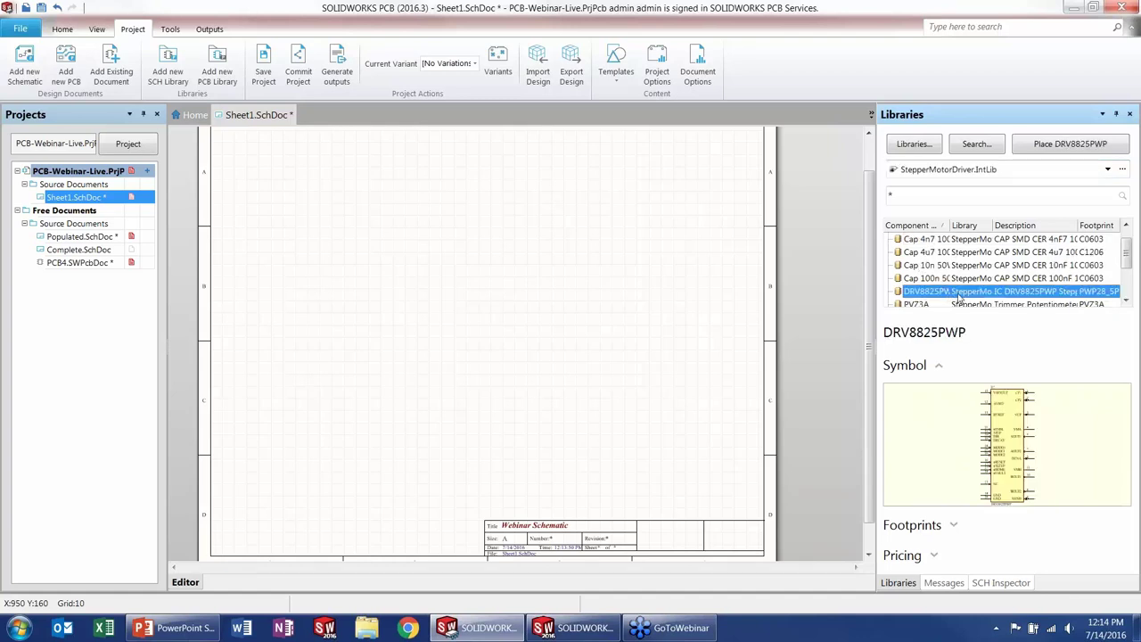
pyautogui.moveTo(961, 294); pyautogui.dragTo(457, 234)
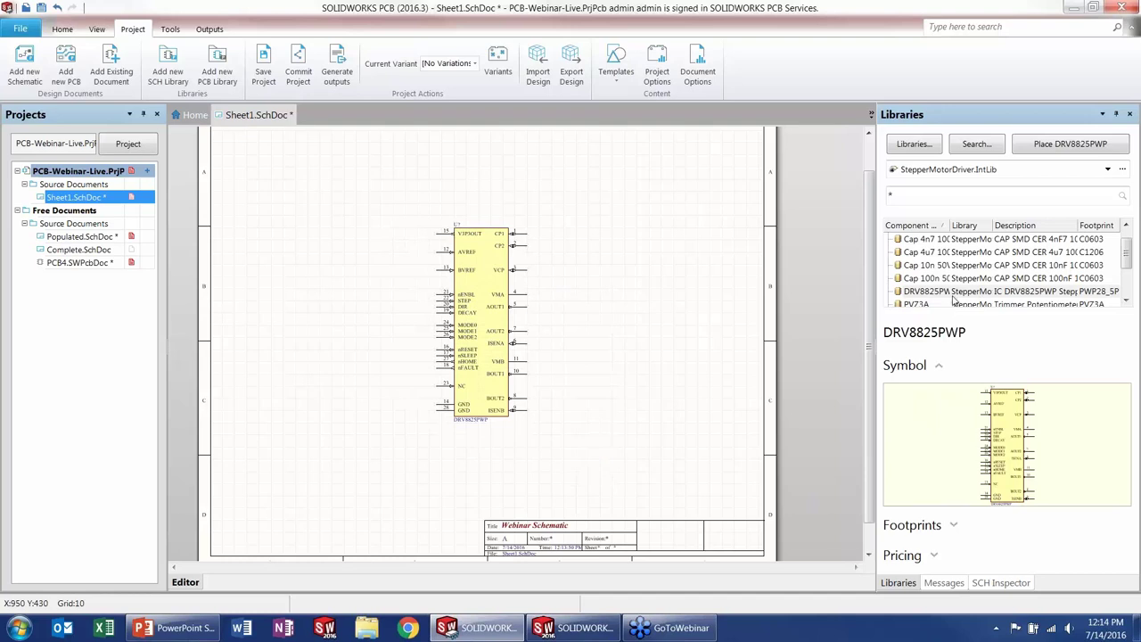
# Step: Place a B6B-PH-K-S connector to the right of the DRV8825PWP chip's lower half, with its pins facing the chip
pyautogui.press('pageup')
pyautogui.scroll(1, 918, 278)
pyautogui.click(919, 279)
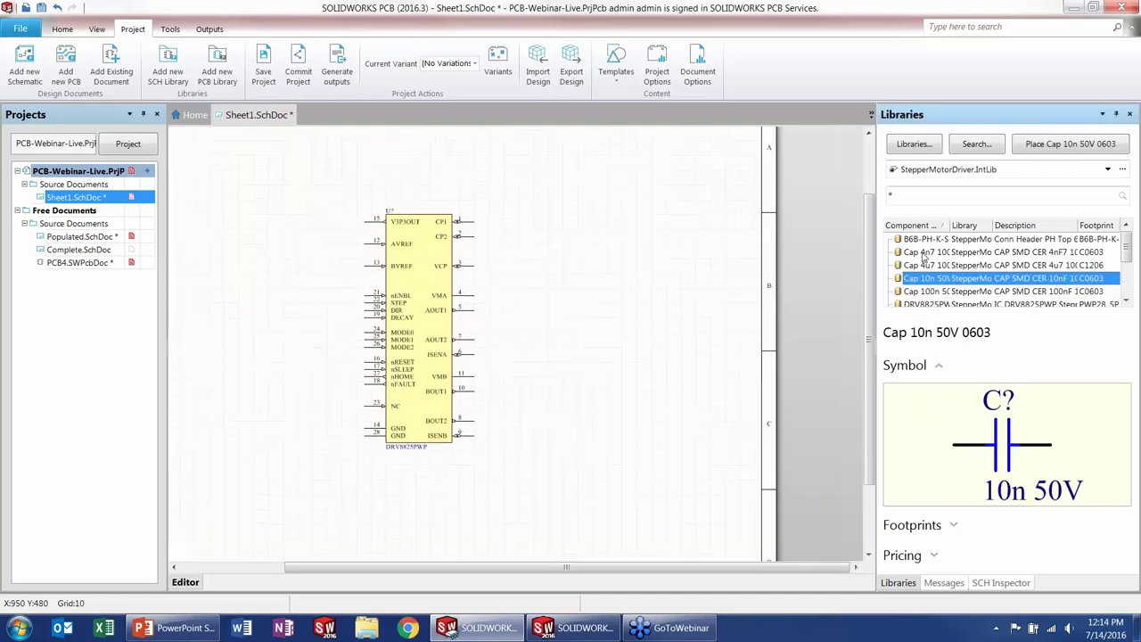
pyautogui.click(932, 239)
pyautogui.moveTo(932, 239); pyautogui.dragTo(660, 398)
# Step: Place a second B6B-PH-K-S connector left of the DRV8825PWP chip, mirrored horizontally so its pins face the chip and pin 1 stays uppermost
pyautogui.moveTo(932, 239); pyautogui.dragTo(218, 373)
pyautogui.press('Home')
pyautogui.hotkey('shift', 'Left')
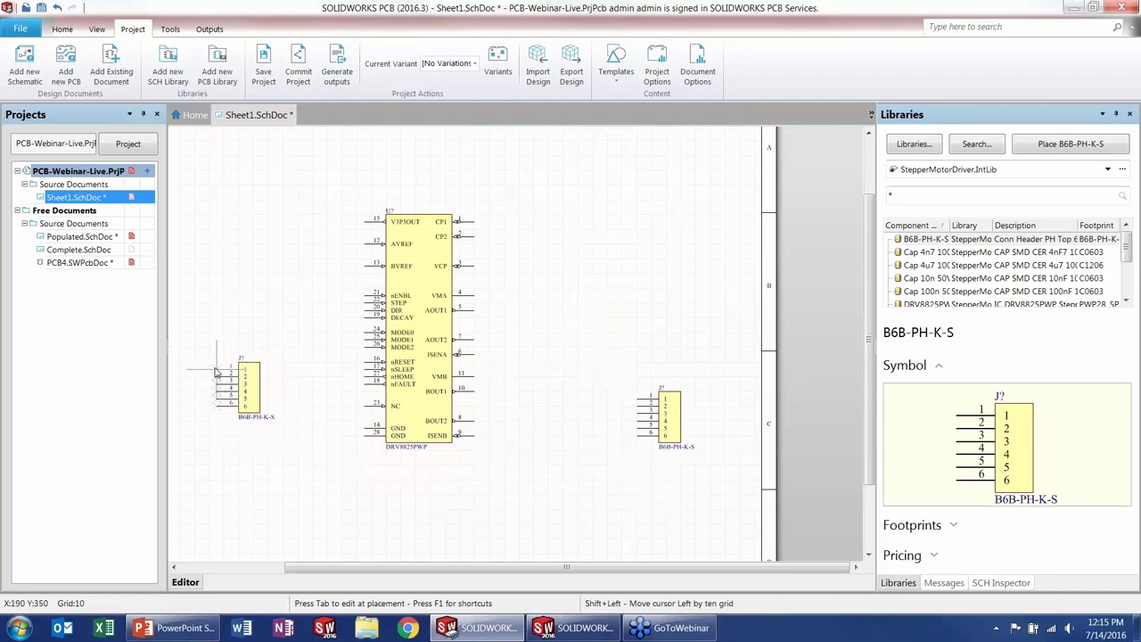
pyautogui.hotkey('shift', 'Right')
pyautogui.press('x')
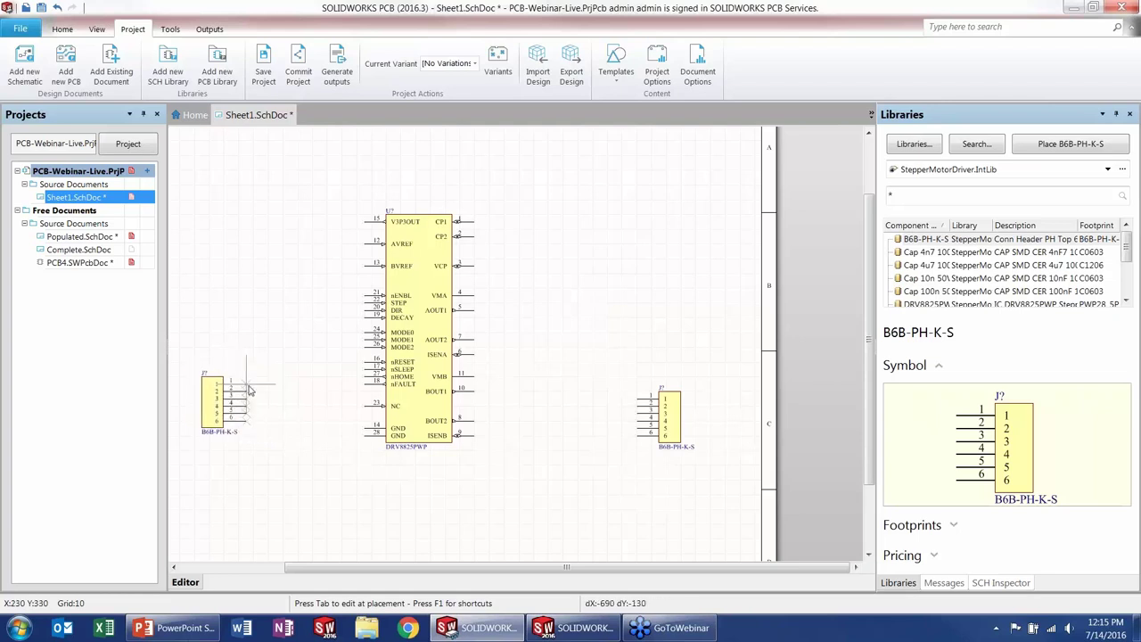
pyautogui.keyDown('ctrl'); pyautogui.scroll(2, 267, 397); pyautogui.keyUp('ctrl')
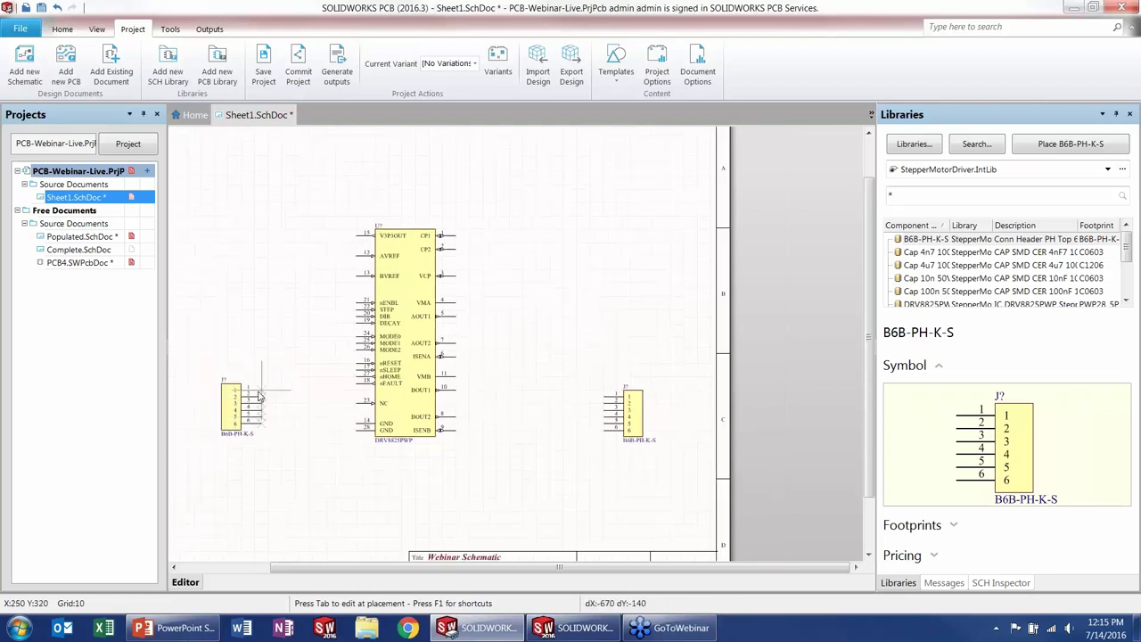
pyautogui.keyDown('ctrl'); pyautogui.scroll(2, 279, 396); pyautogui.keyUp('ctrl')
pyautogui.press('x')
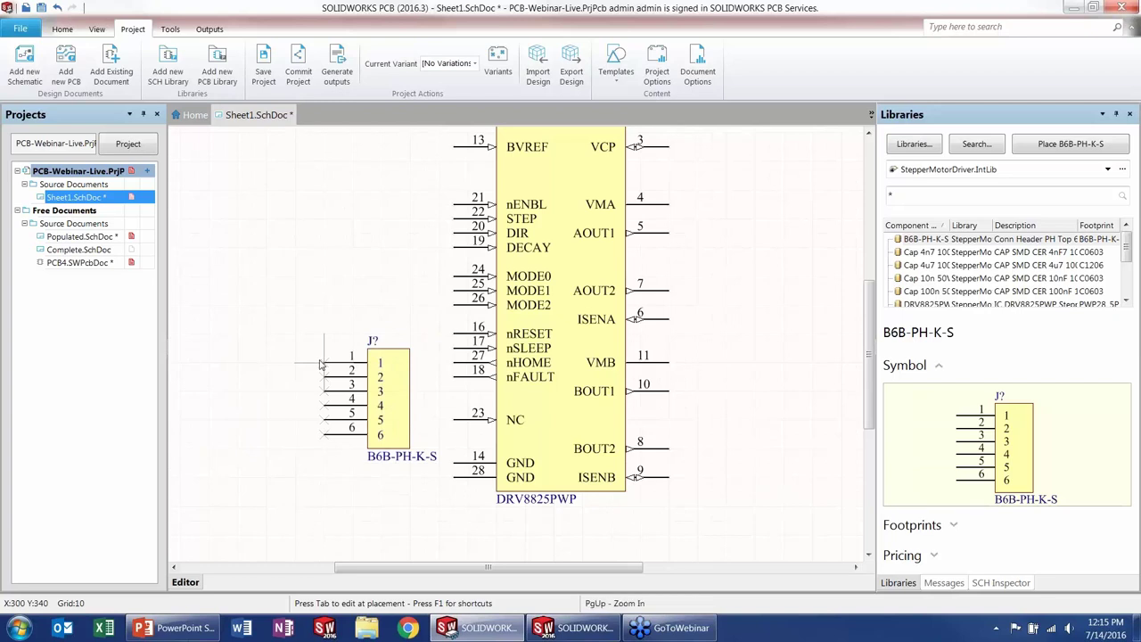
pyautogui.press('x')
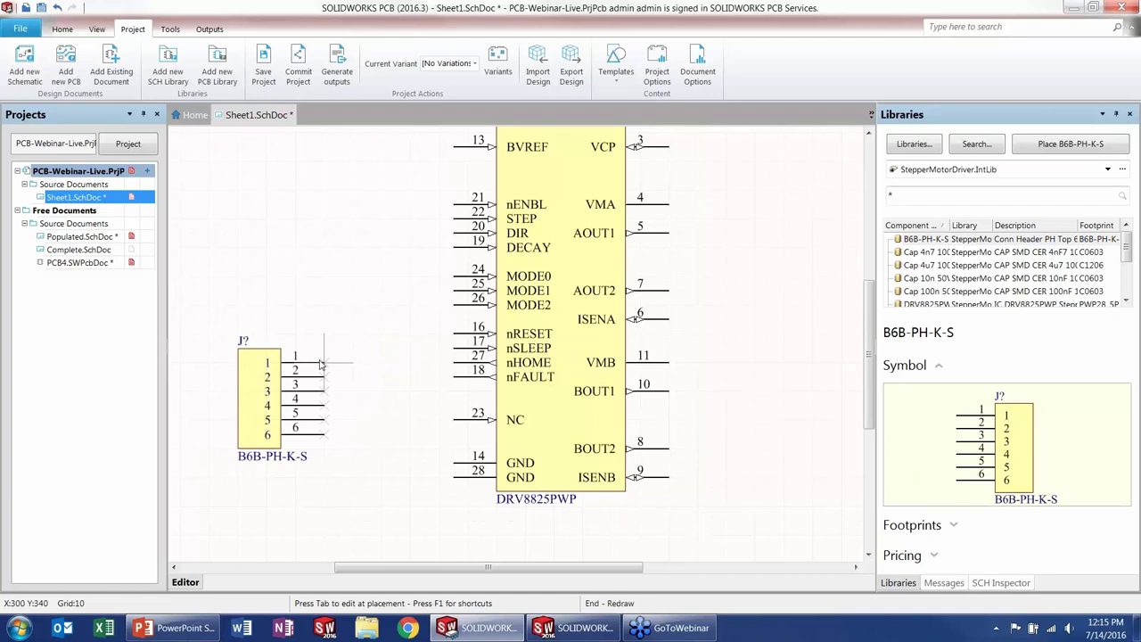
pyautogui.press('y')
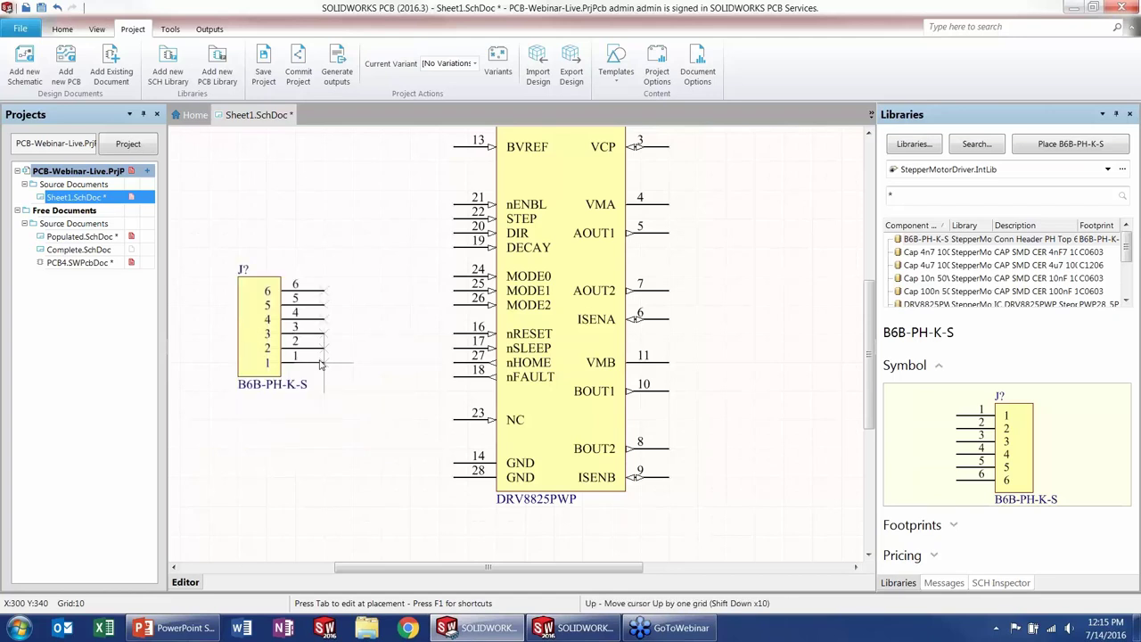
pyautogui.press('y')
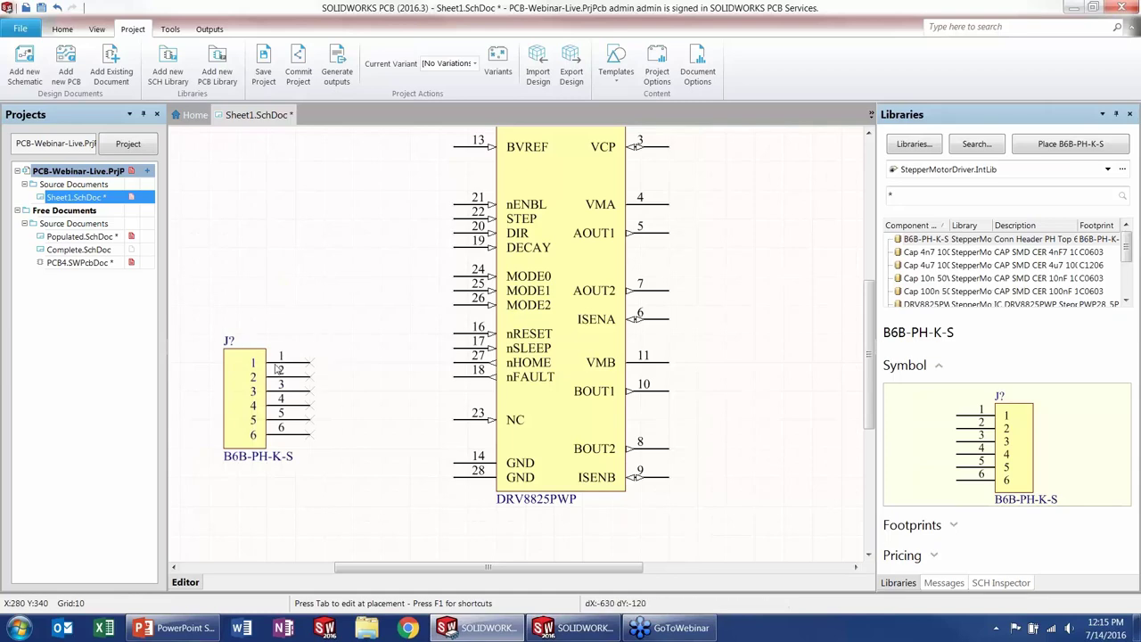
pyautogui.keyDown('ctrl'); pyautogui.scroll(1, 263, 375); pyautogui.keyUp('ctrl')
pyautogui.keyDown('ctrl'); pyautogui.scroll(-1, 263, 375); pyautogui.keyUp('ctrl')
pyautogui.click(238, 385)
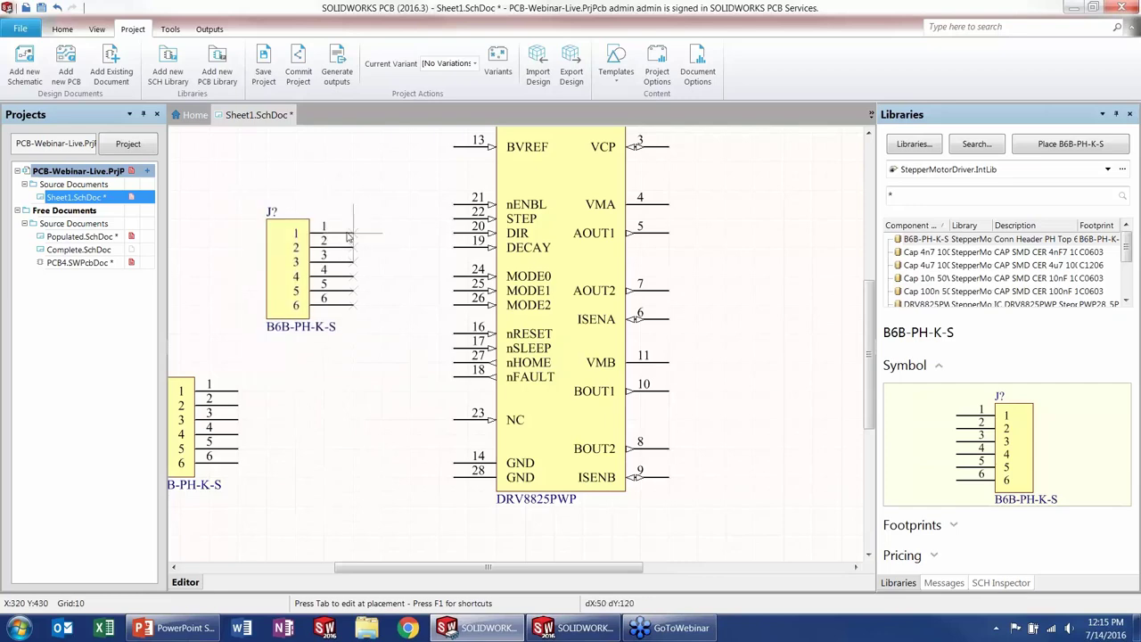
pyautogui.press('Escape')
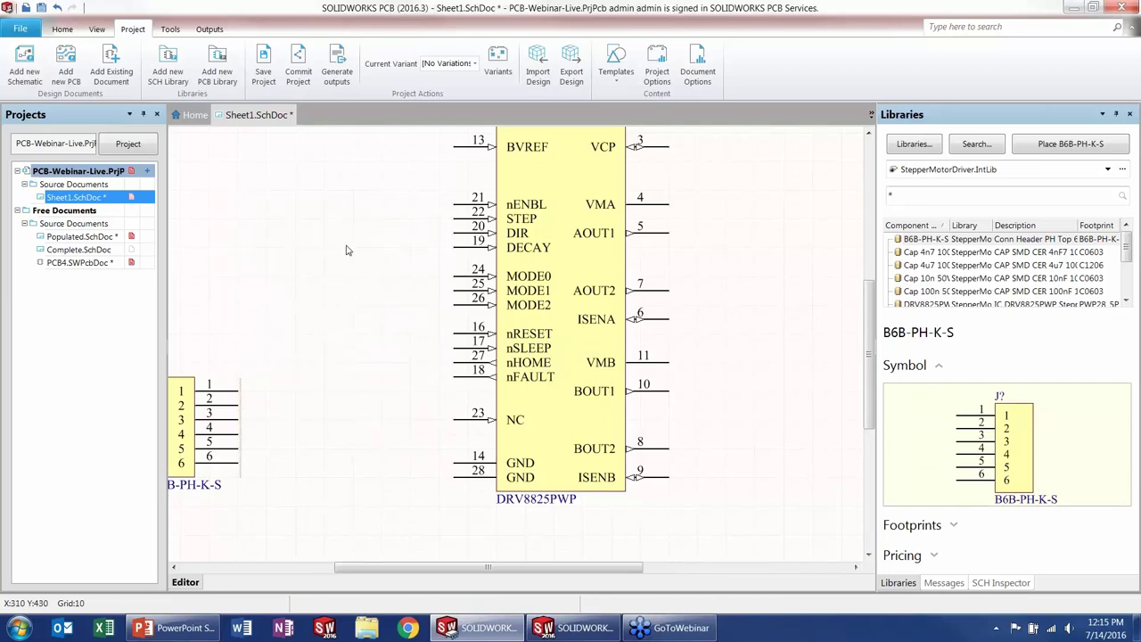
# Step: Place a Cap 4n7 100V 0603 capacitor, rotated to horizontal, to the right of the chip in line with pin CP1
pyautogui.keyDown('ctrl'); pyautogui.scroll(-2, 375, 282); pyautogui.keyUp('ctrl')
pyautogui.keyDown('ctrl'); pyautogui.scroll(-3, 775, 311); pyautogui.keyUp('ctrl')
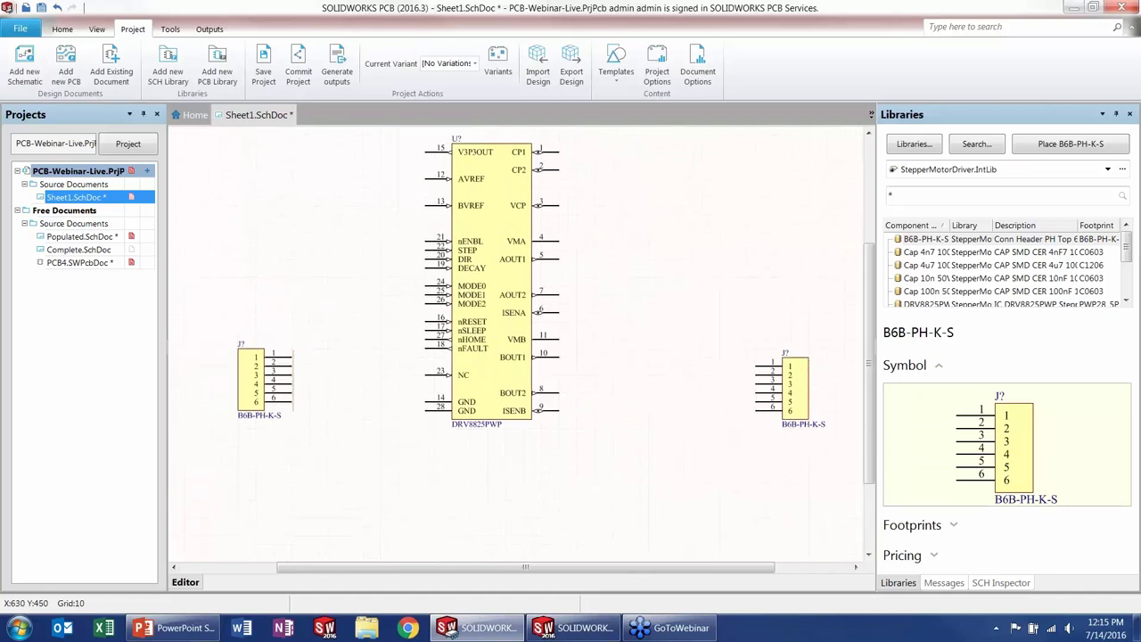
pyautogui.click(938, 253)
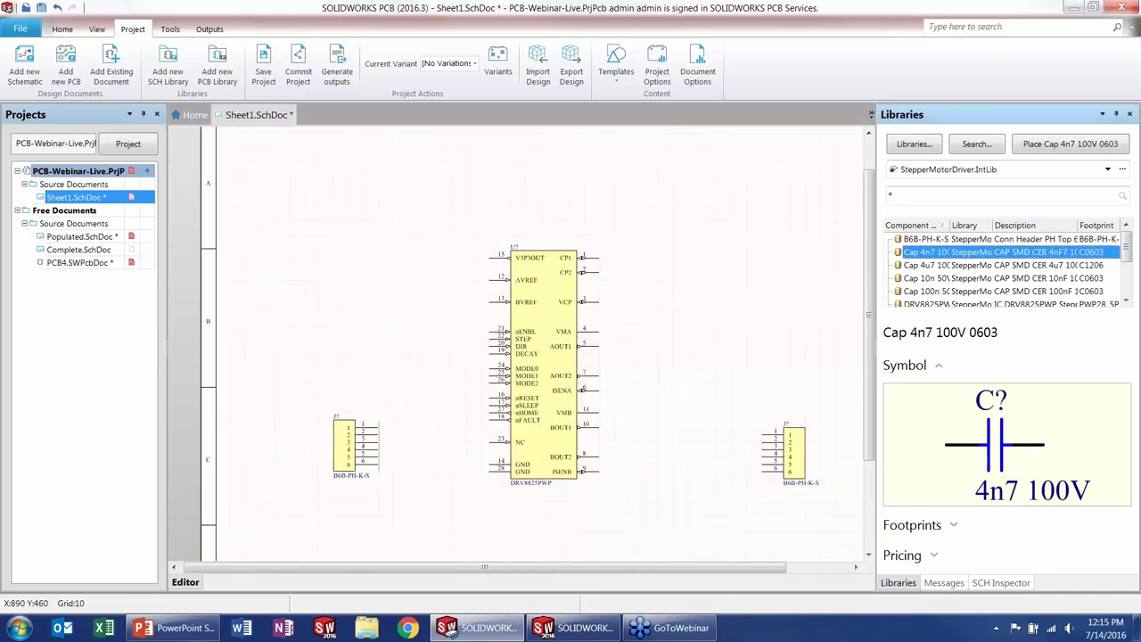
pyautogui.click(1070, 144)
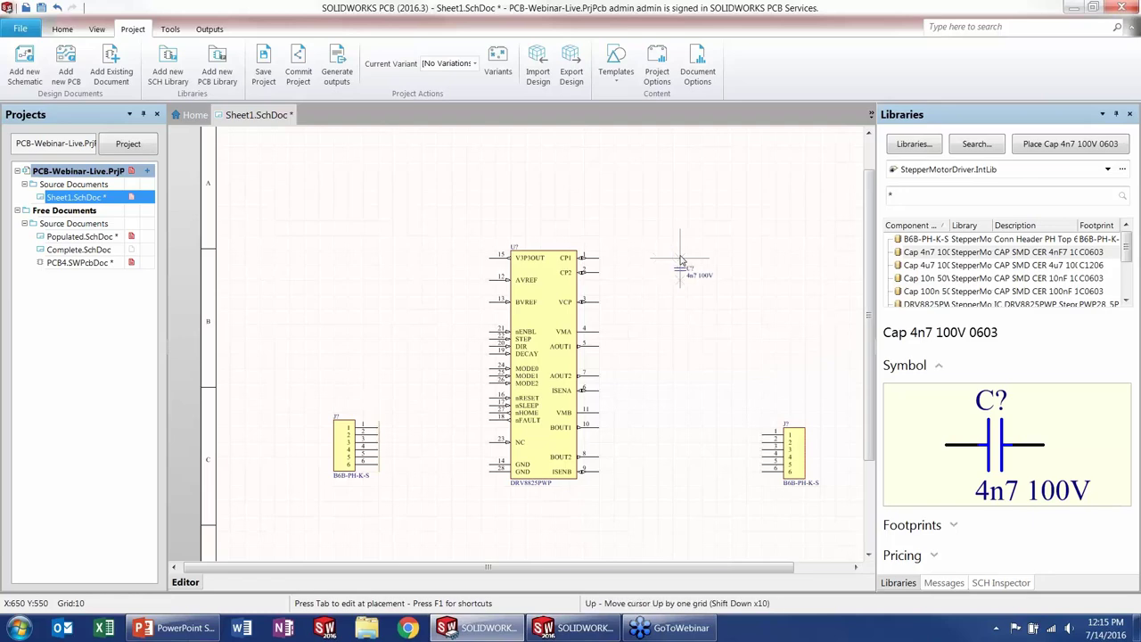
pyautogui.keyDown('ctrl'); pyautogui.scroll(2, 684, 260); pyautogui.keyUp('ctrl')
pyautogui.keyDown('ctrl'); pyautogui.scroll(1, 683, 261); pyautogui.keyUp('ctrl')
pyautogui.press('space')
pyautogui.press('space')
pyautogui.press('space')
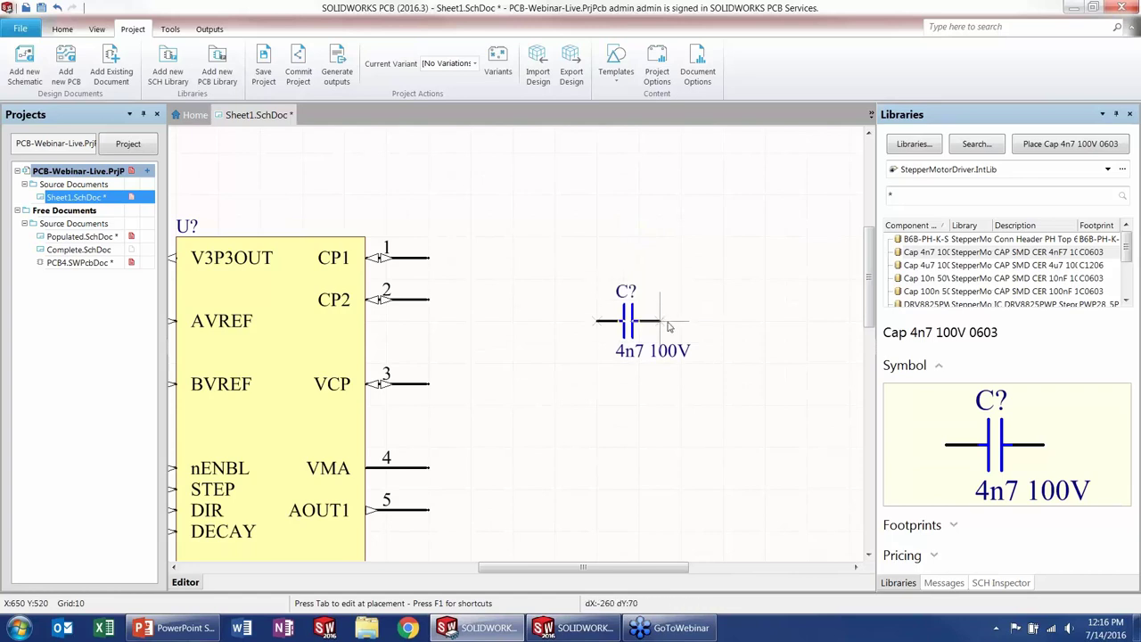
pyautogui.click(661, 260)
pyautogui.rightClick(704, 246)
pyautogui.rightClick(709, 239)
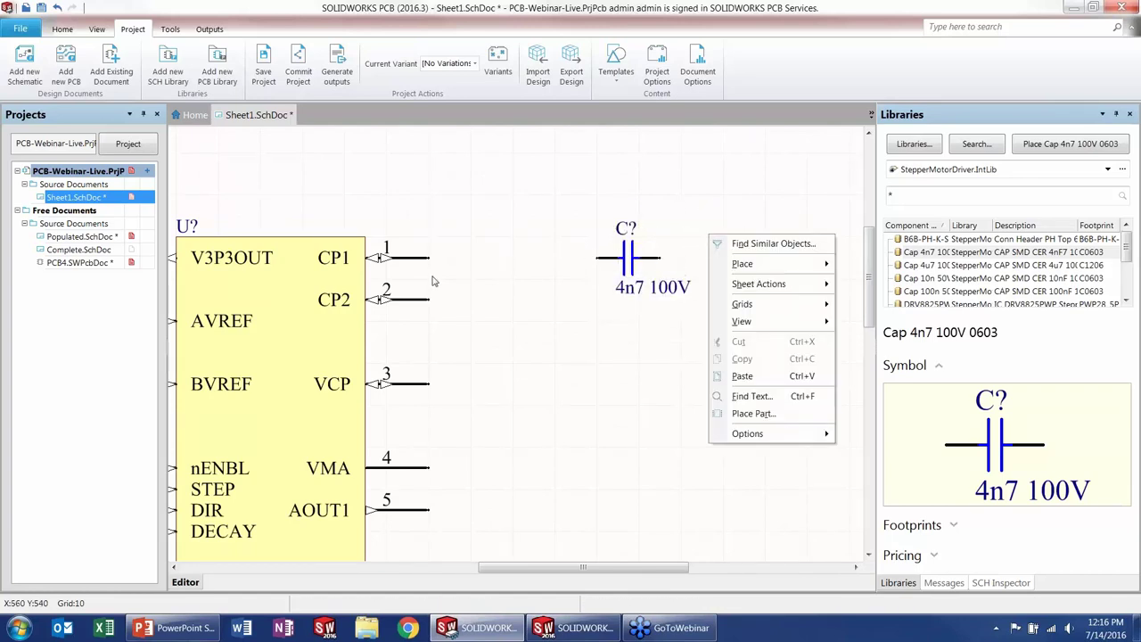
pyautogui.click(476, 230)
# Step: Open the free document Populated.SchDoc and move it into the source documents of the PCB-Webinar-Live project
pyautogui.keyDown('ctrl'); pyautogui.scroll(-4, 476, 247); pyautogui.keyUp('ctrl')
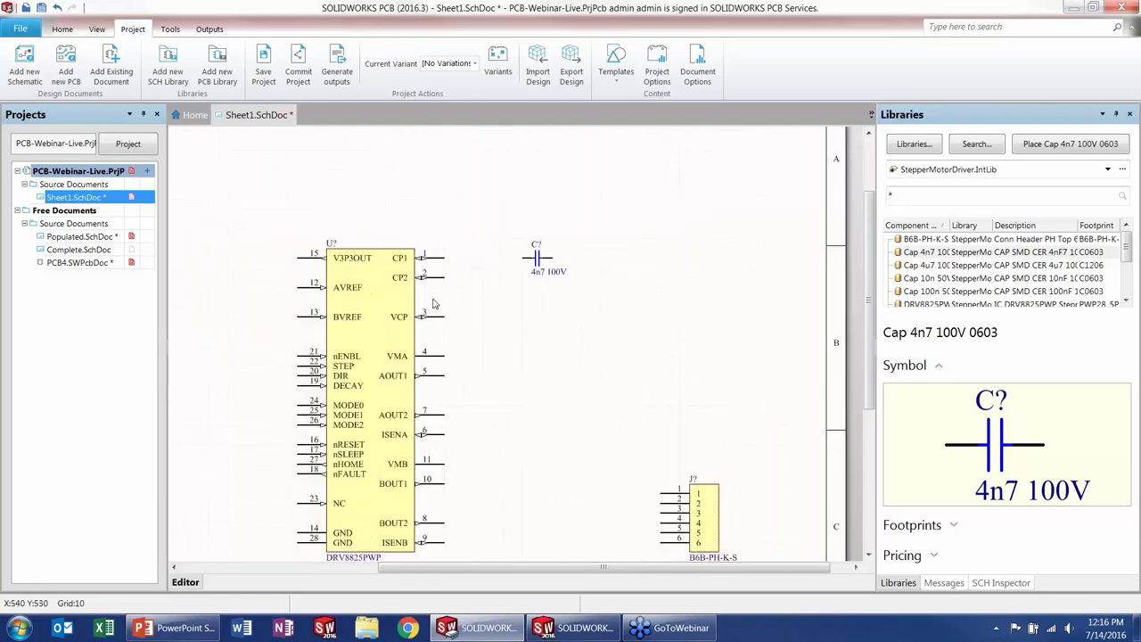
pyautogui.keyDown('ctrl'); pyautogui.scroll(-3, 434, 304); pyautogui.keyUp('ctrl')
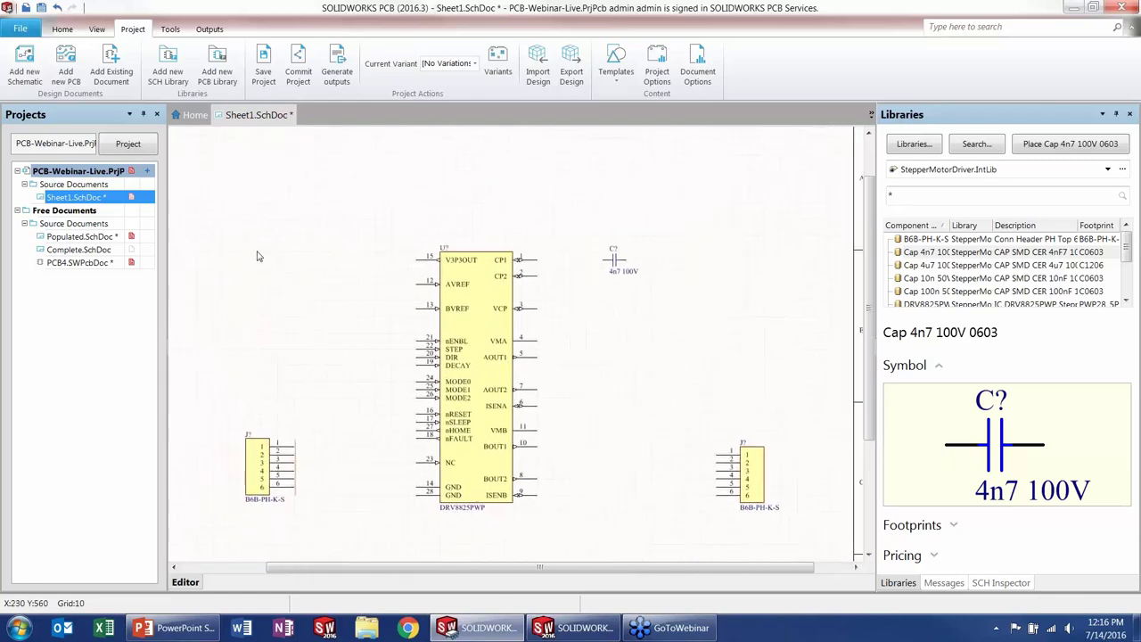
pyautogui.click(83, 237)
pyautogui.doubleClick(86, 239)
pyautogui.moveTo(90, 239); pyautogui.dragTo(86, 211)
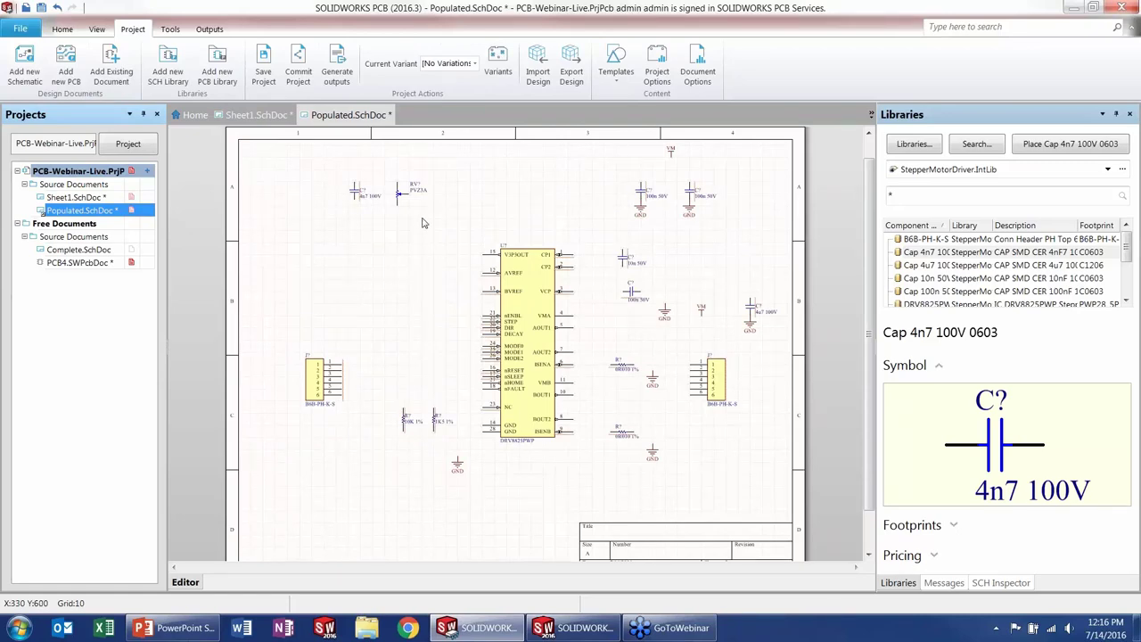
# Step: Place GND power ports on the lower pins of the 4n7 100V capacitor and the PVZ3A trimmer in the populated schematic
pyautogui.keyDown('ctrl'); pyautogui.scroll(2, 370, 199); pyautogui.keyUp('ctrl')
pyautogui.keyDown('ctrl'); pyautogui.scroll(1, 356, 184); pyautogui.keyUp('ctrl')
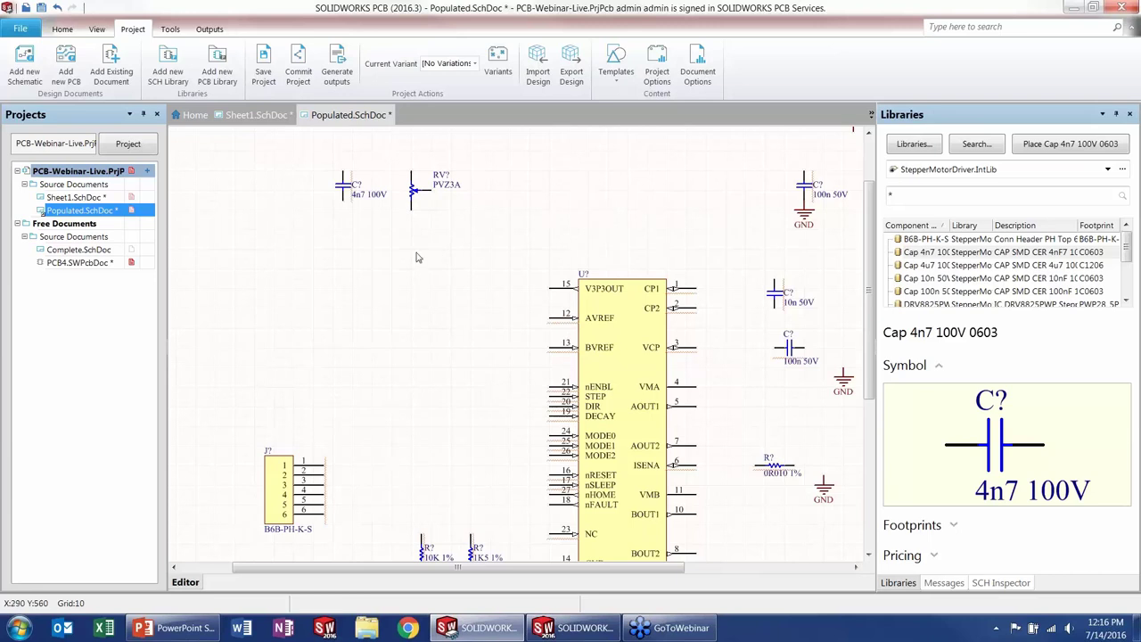
pyautogui.keyDown('ctrl'); pyautogui.scroll(-1, 599, 259); pyautogui.keyUp('ctrl')
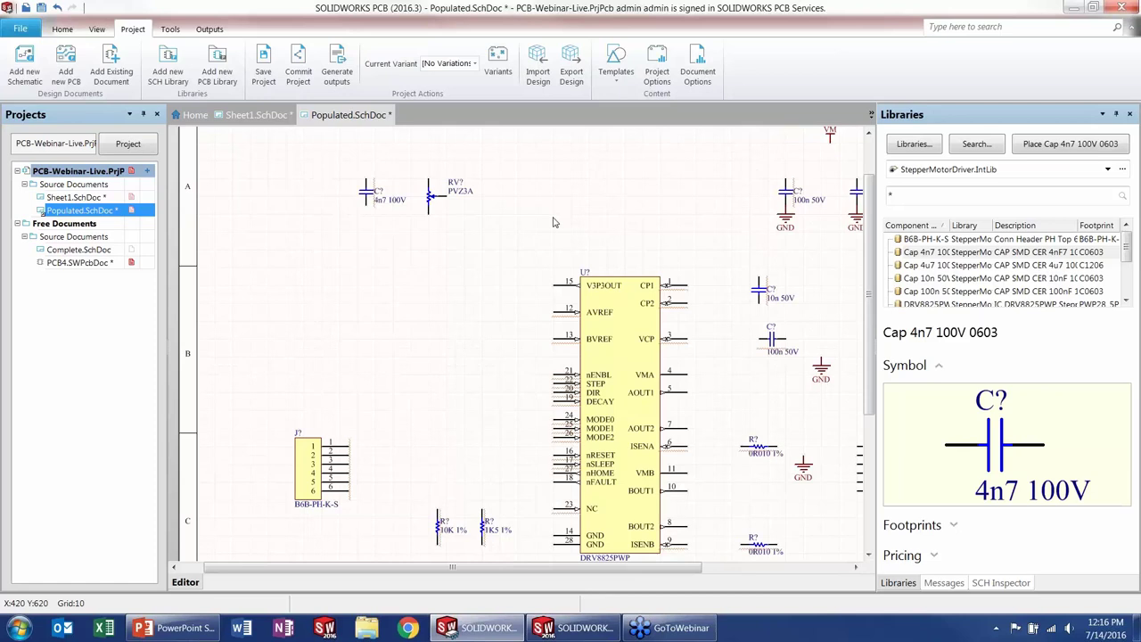
pyautogui.moveTo(553, 224); pyautogui.dragTo(560, 279, button='right')
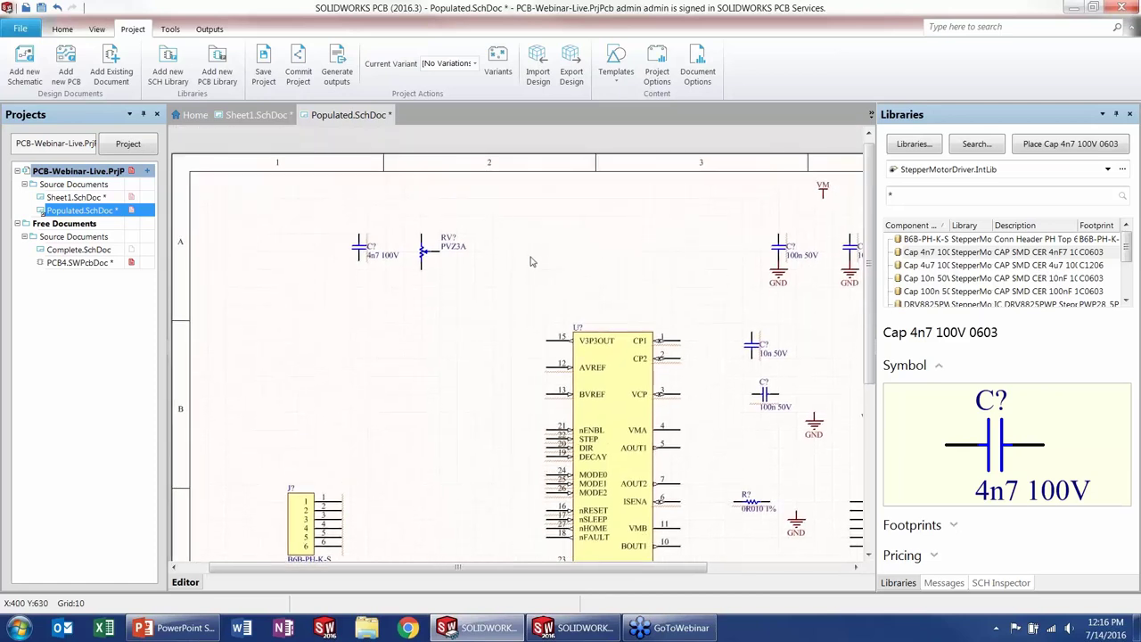
pyautogui.click(53, 29)
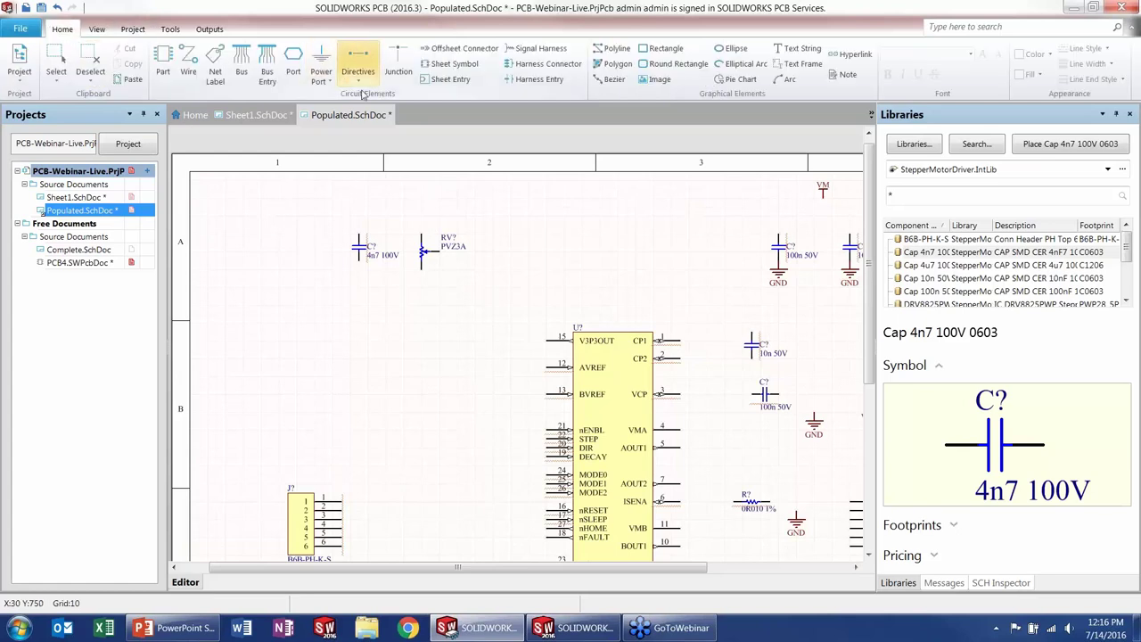
pyautogui.click(328, 83)
pyautogui.click(298, 172)
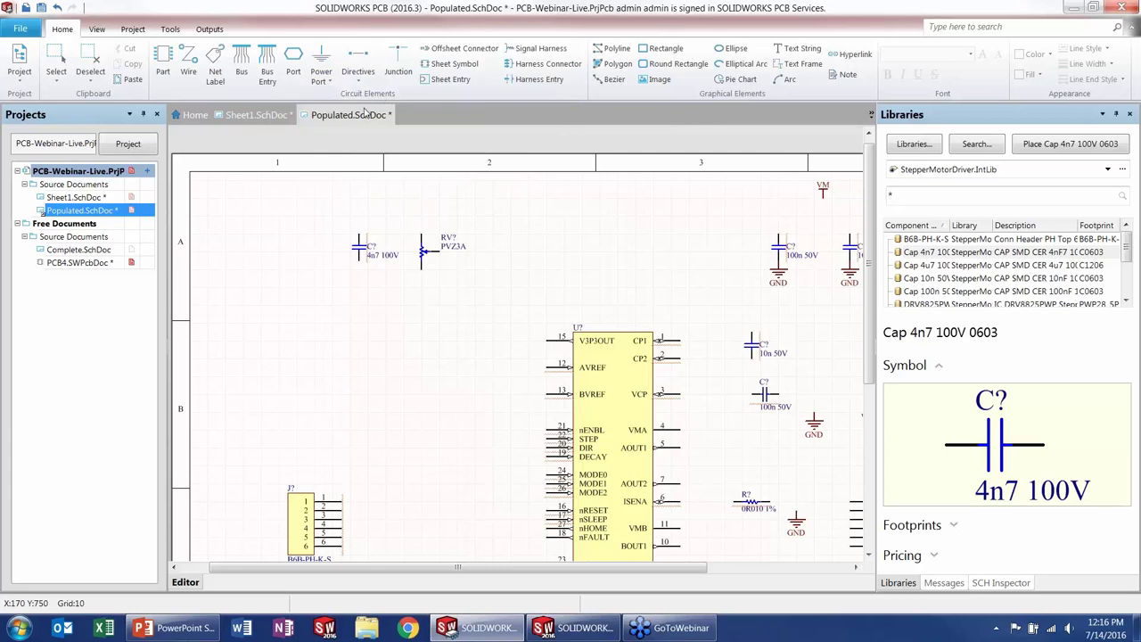
pyautogui.click(323, 78)
pyautogui.click(334, 105)
pyautogui.click(358, 268)
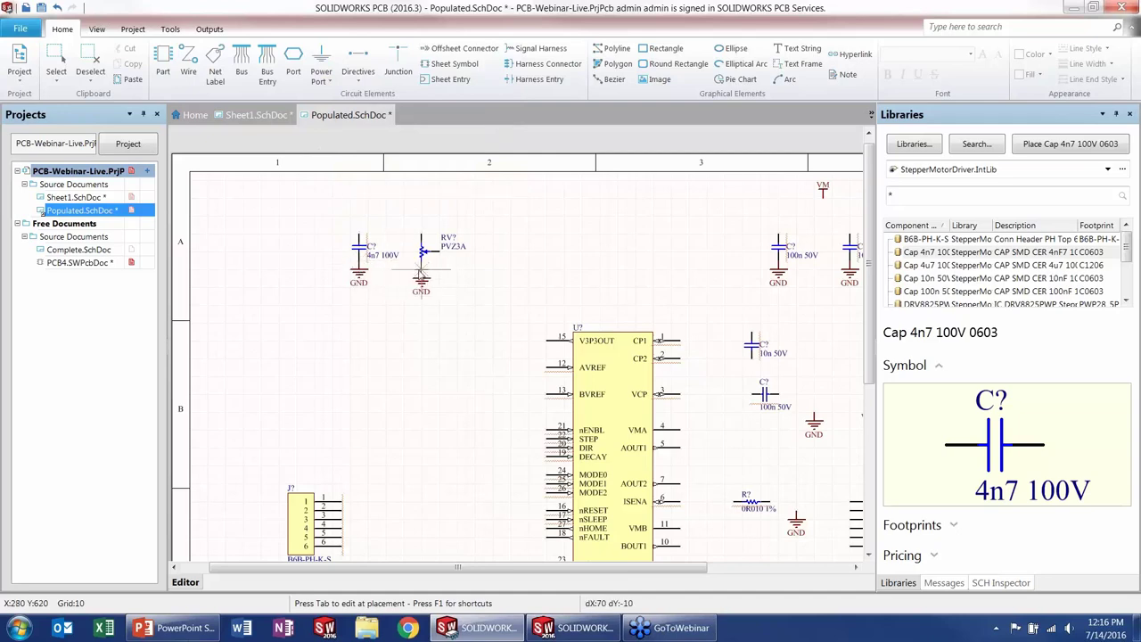
pyautogui.keyDown('ctrl'); pyautogui.scroll(5, 421, 270); pyautogui.keyUp('ctrl')
pyautogui.click(425, 267)
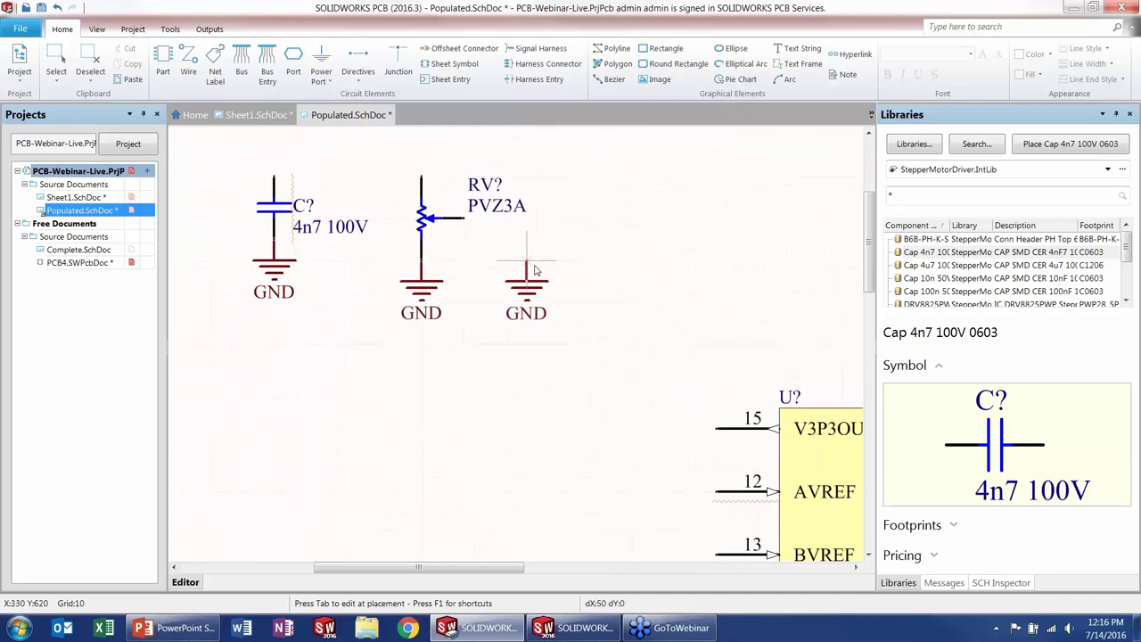
pyautogui.rightClick(538, 275)
pyautogui.keyDown('ctrl'); pyautogui.scroll(-5, 642, 205); pyautogui.keyUp('ctrl')
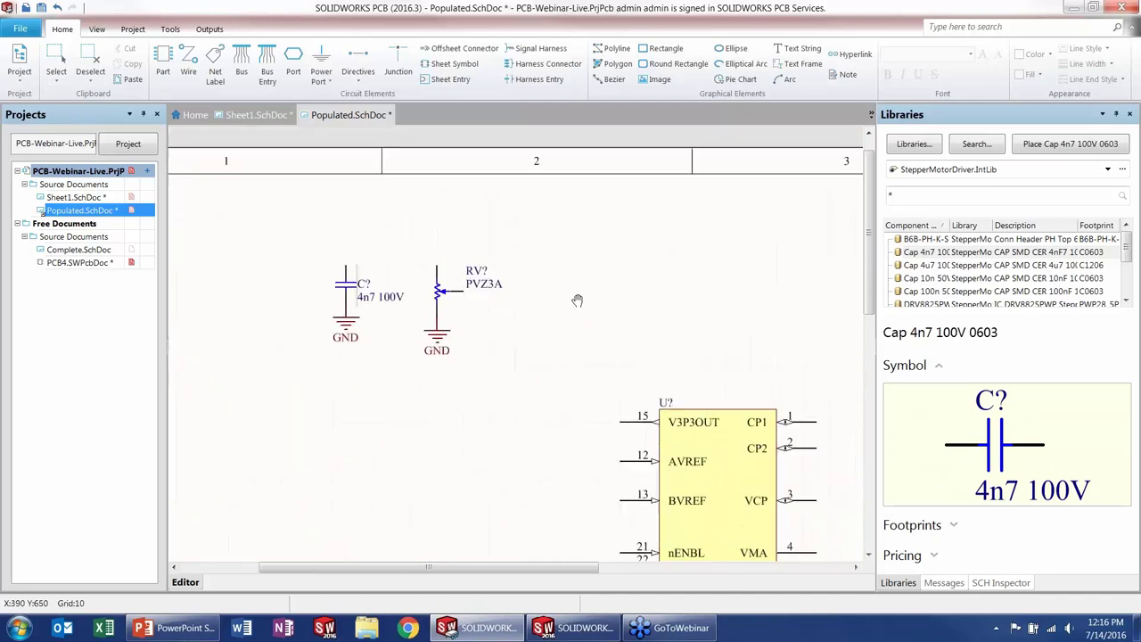
# Step: Place a VCC-type power port with its net renamed to V3V above the DRV8825PWP chip
pyautogui.click(322, 76)
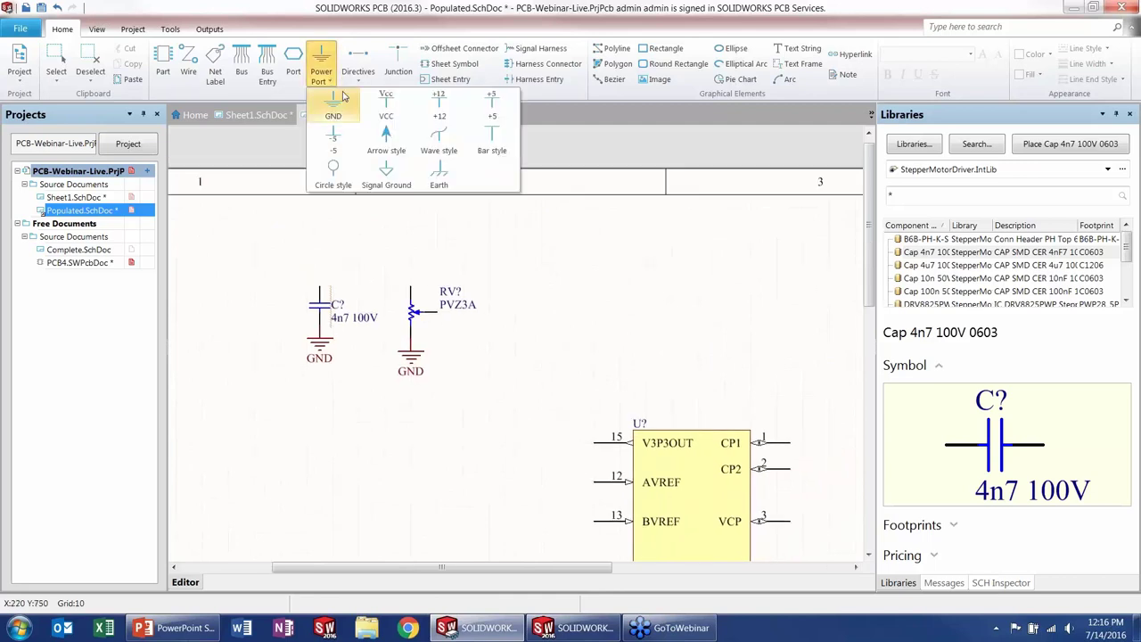
pyautogui.click(385, 107)
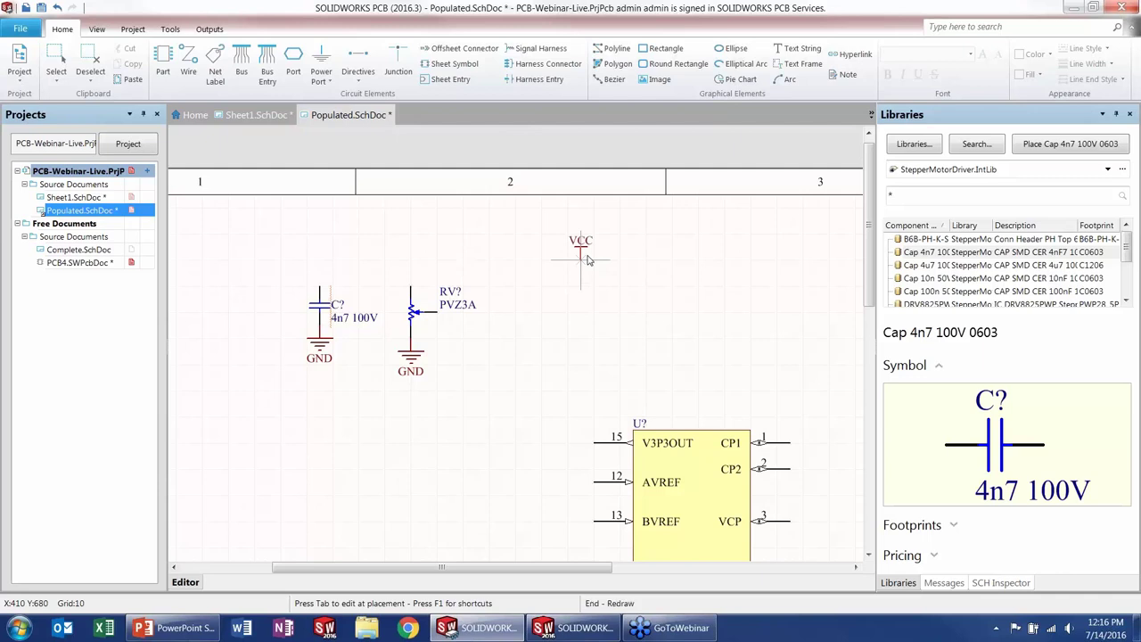
pyautogui.press('Tab')
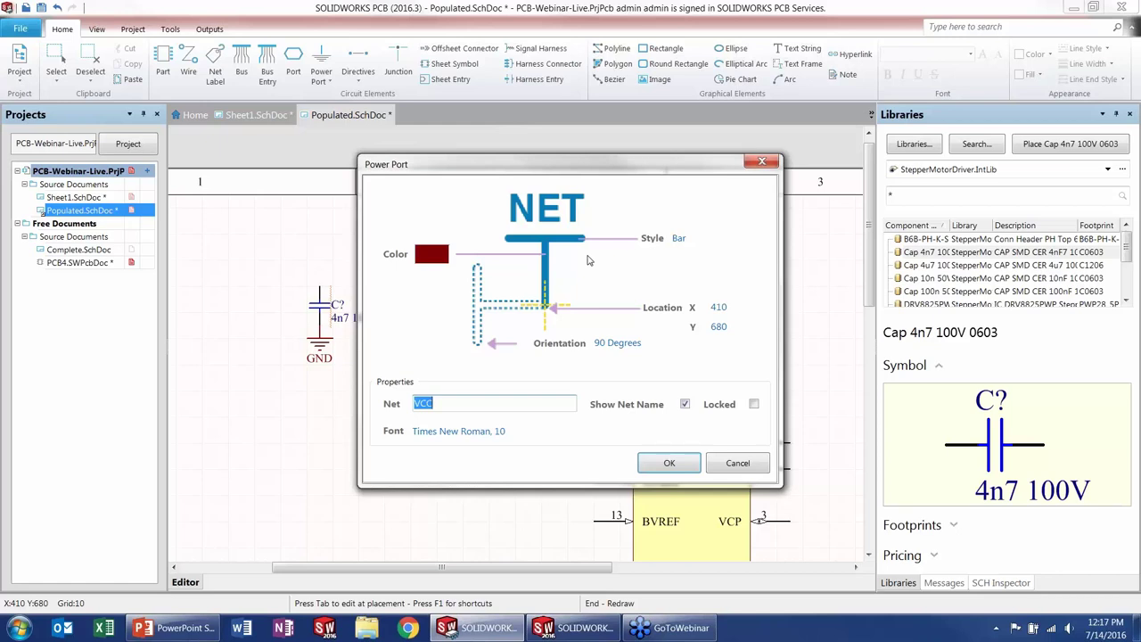
pyautogui.write('V3V')
pyautogui.press('Return')
pyautogui.click(581, 261)
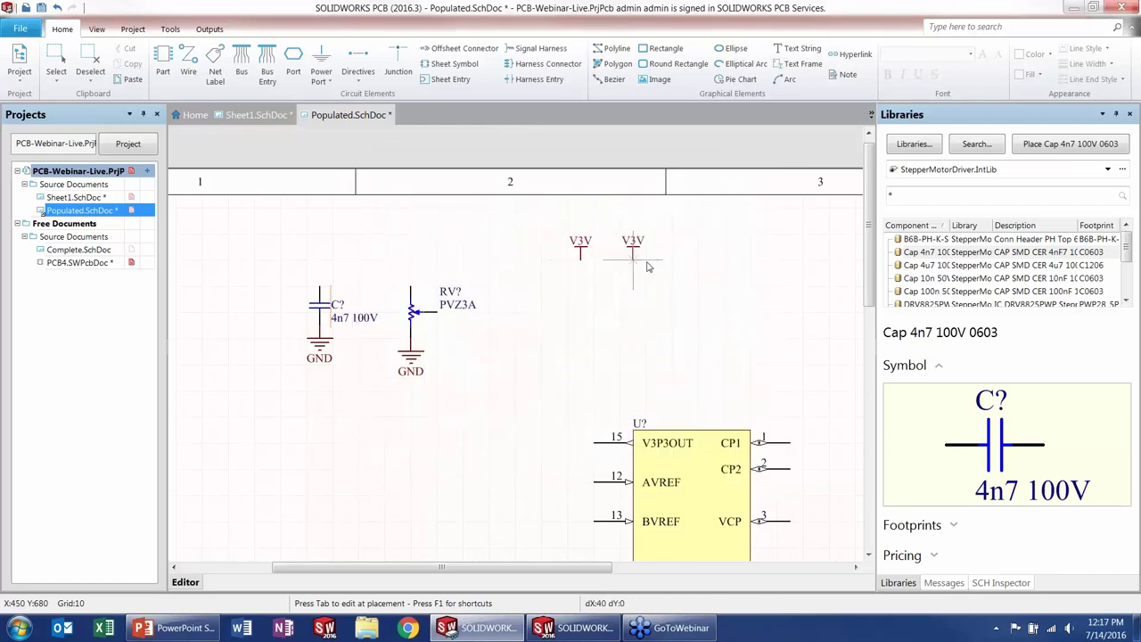
pyautogui.press('Escape')
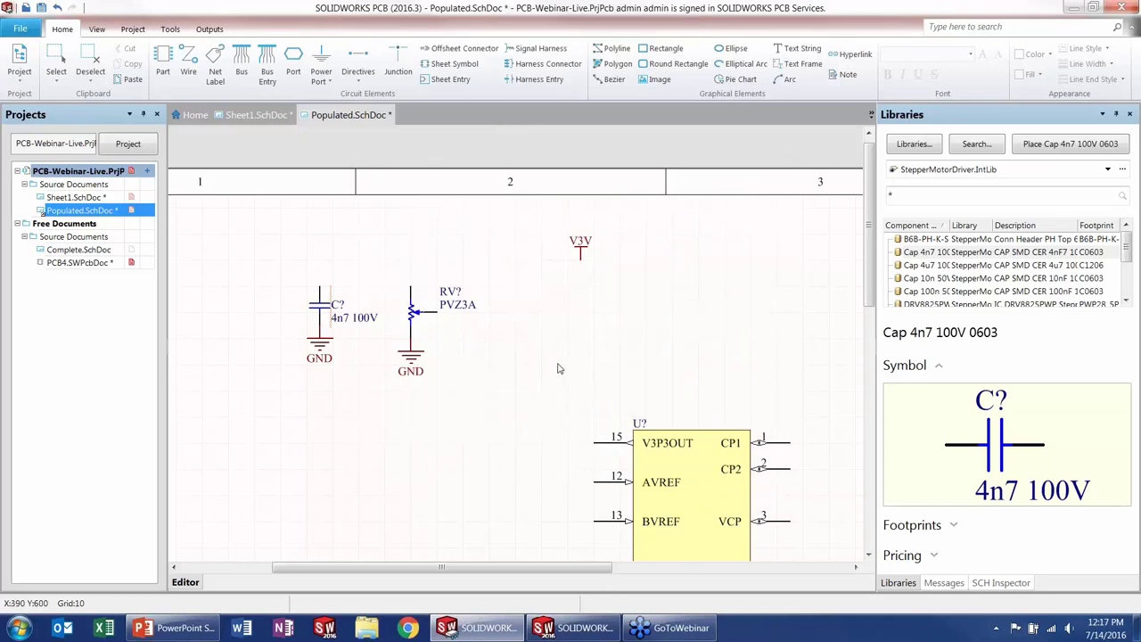
# Step: Open the schematic annotation and generate proposed designators for both sheets with the processing order Across Then Down
pyautogui.moveTo(595, 375); pyautogui.dragTo(537, 267, button='right')
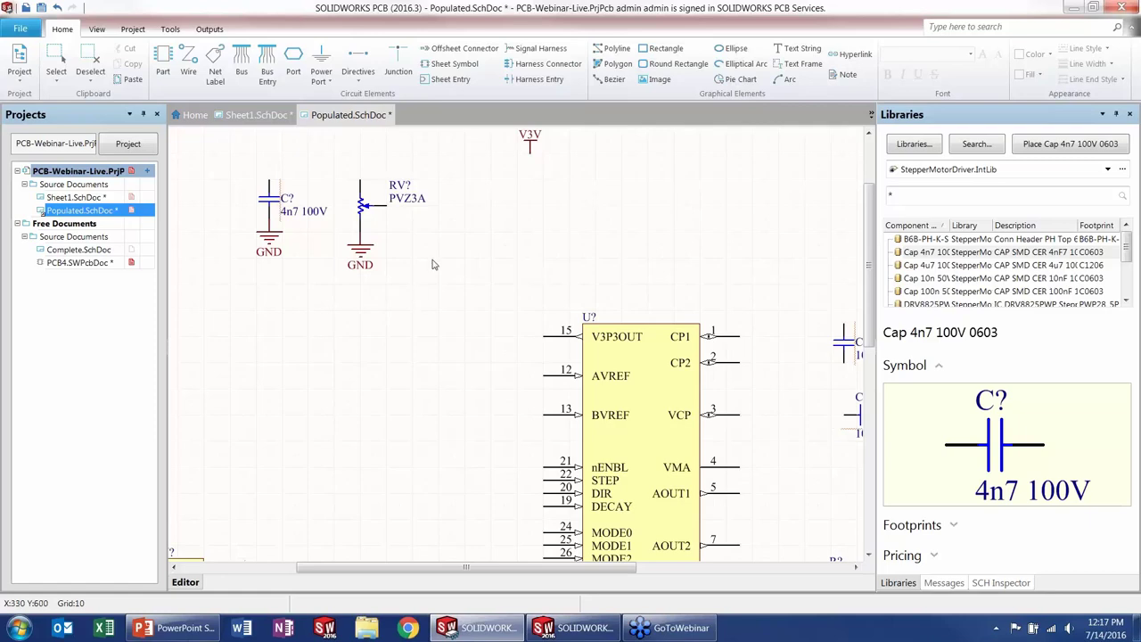
pyautogui.keyDown('ctrl'); pyautogui.scroll(-2, 425, 286); pyautogui.keyUp('ctrl')
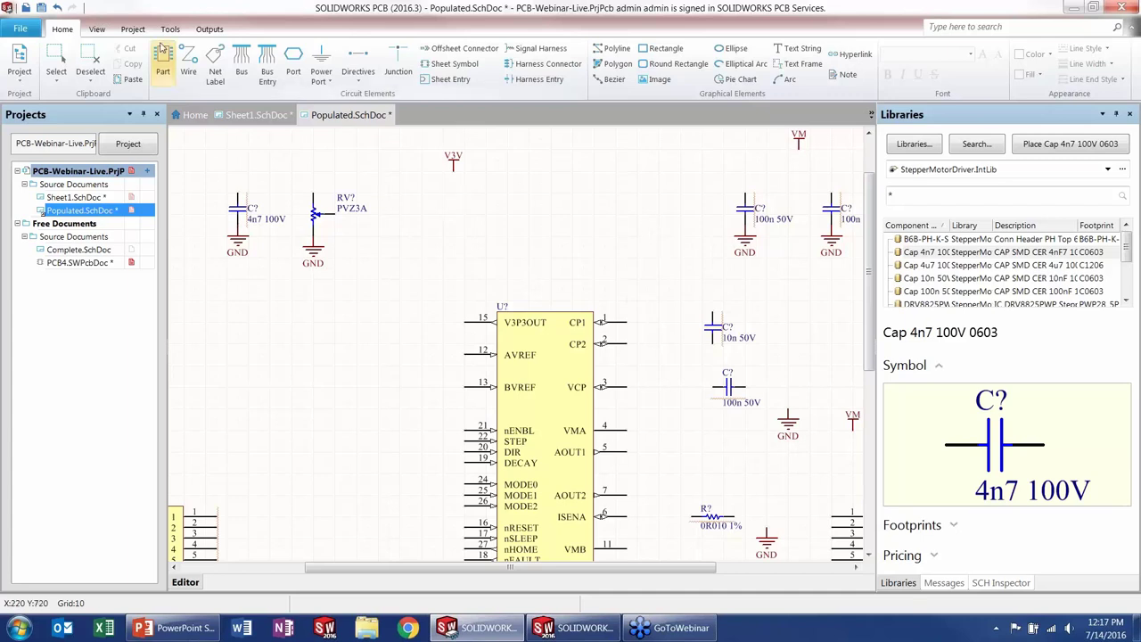
pyautogui.click(134, 29)
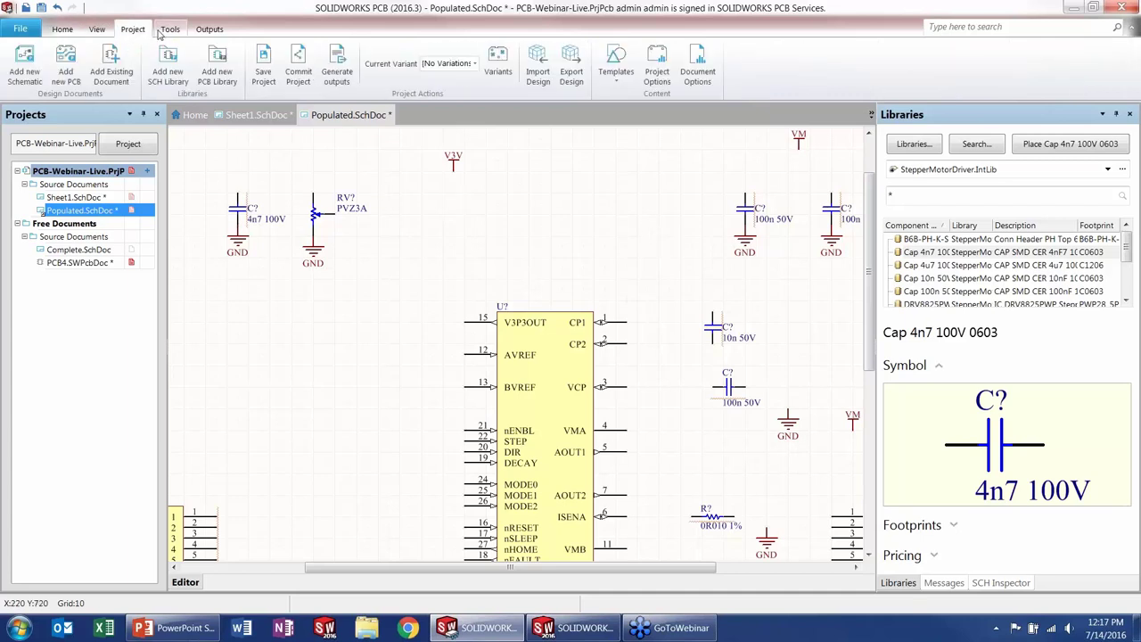
pyautogui.click(160, 31)
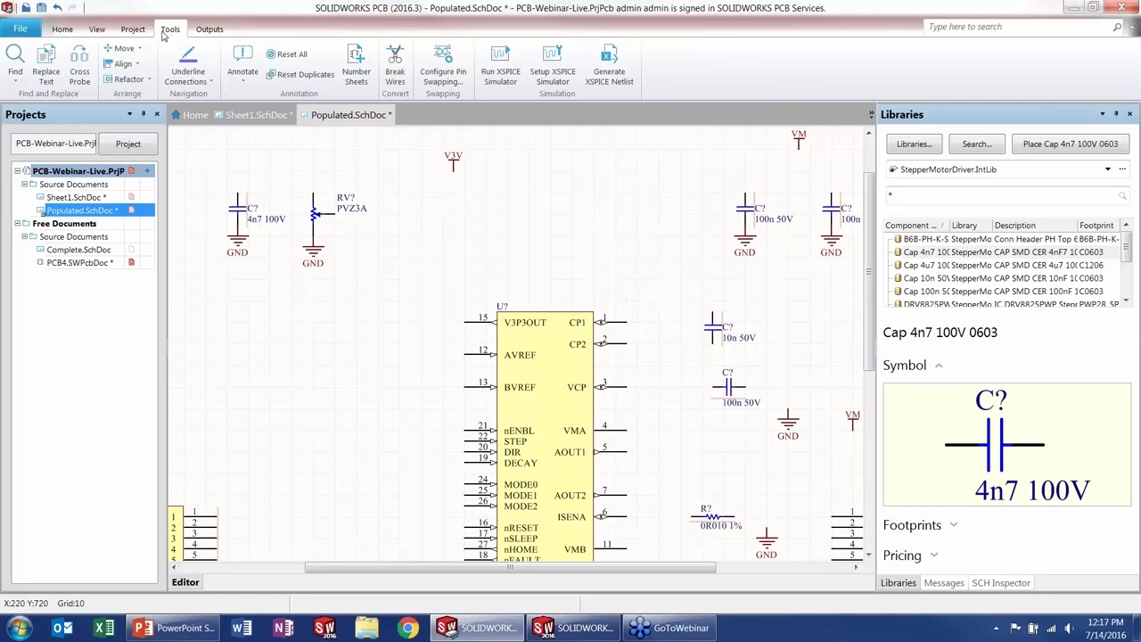
pyautogui.click(240, 84)
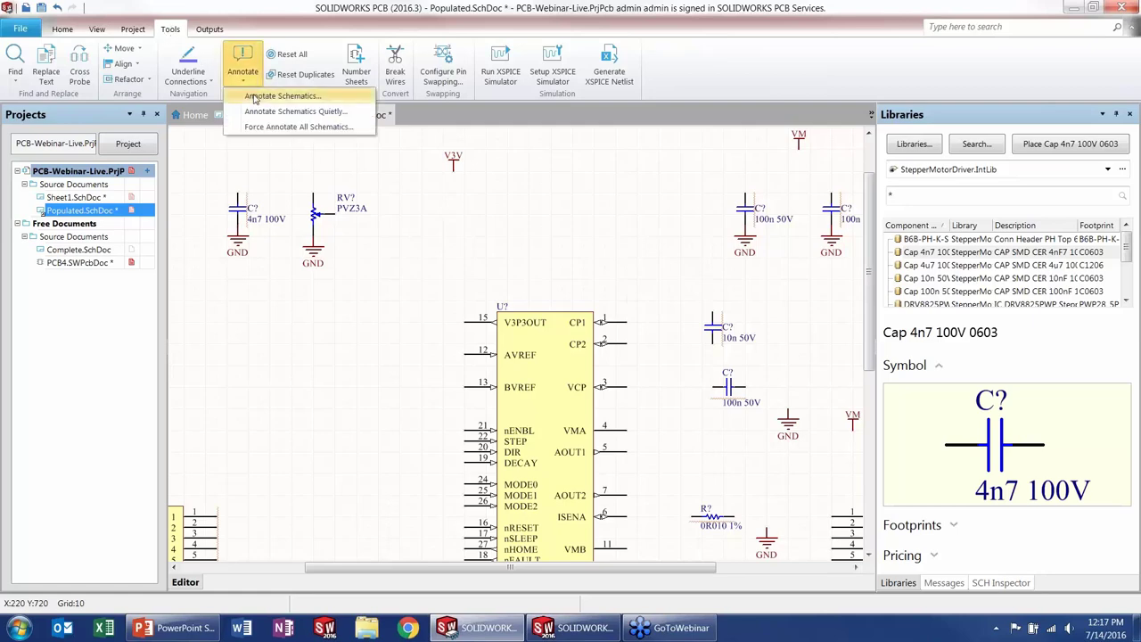
pyautogui.click(267, 96)
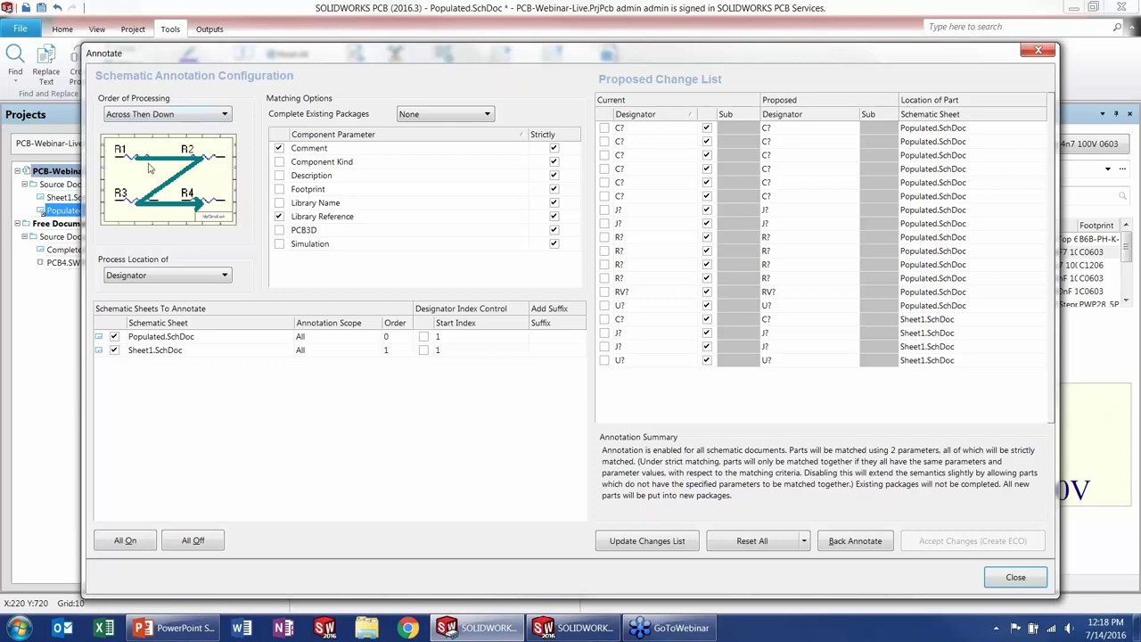
pyautogui.click(206, 121)
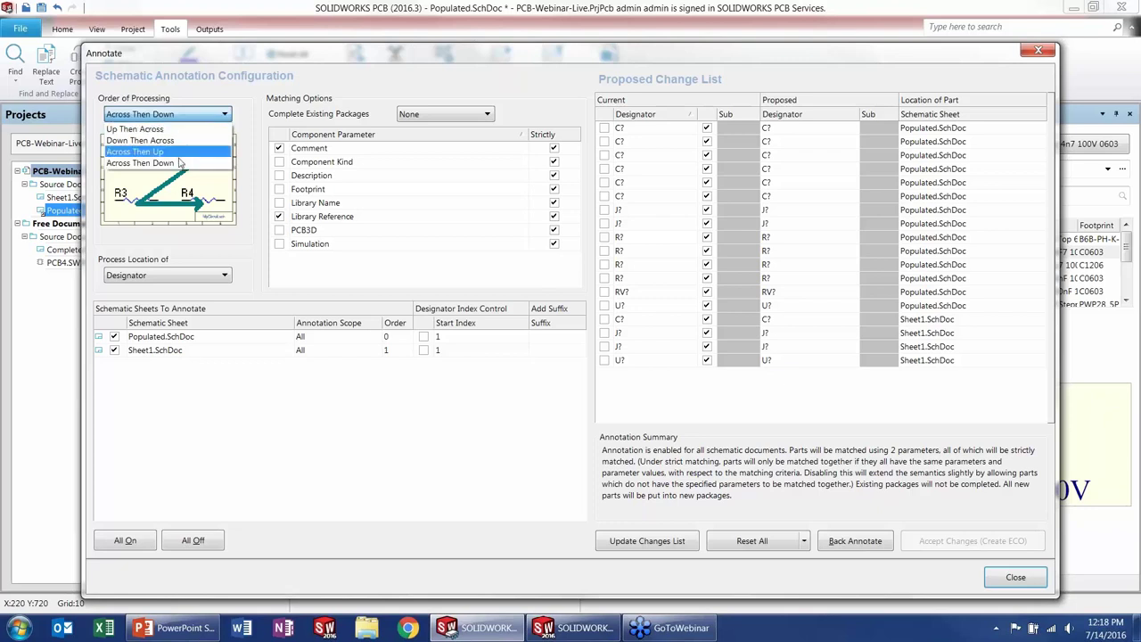
pyautogui.click(181, 165)
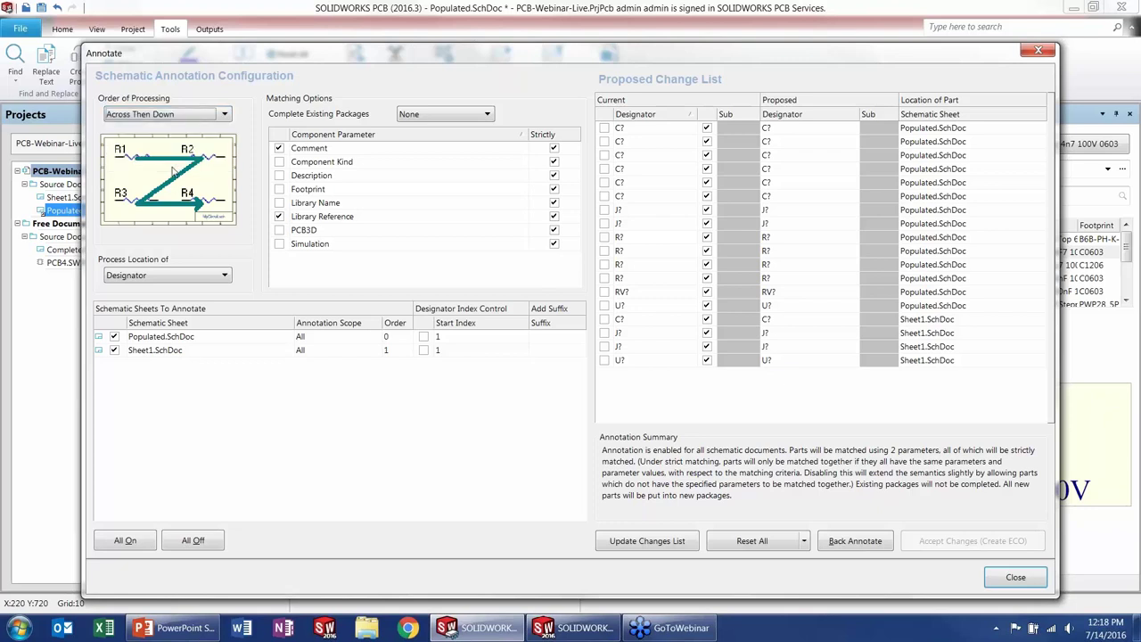
pyautogui.click(664, 546)
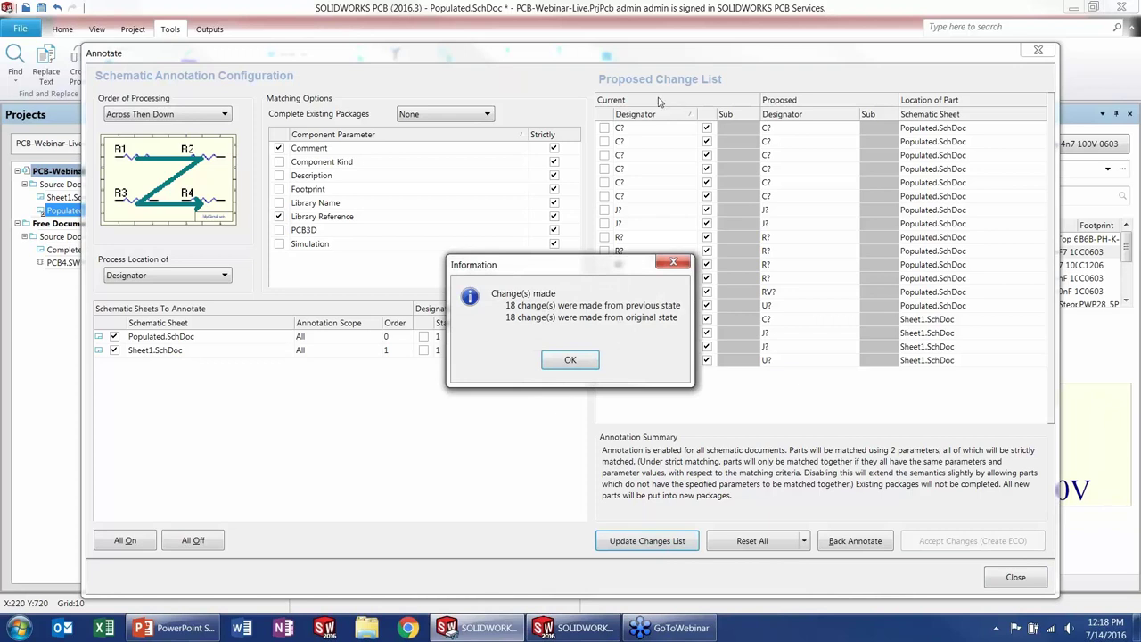
pyautogui.click(567, 361)
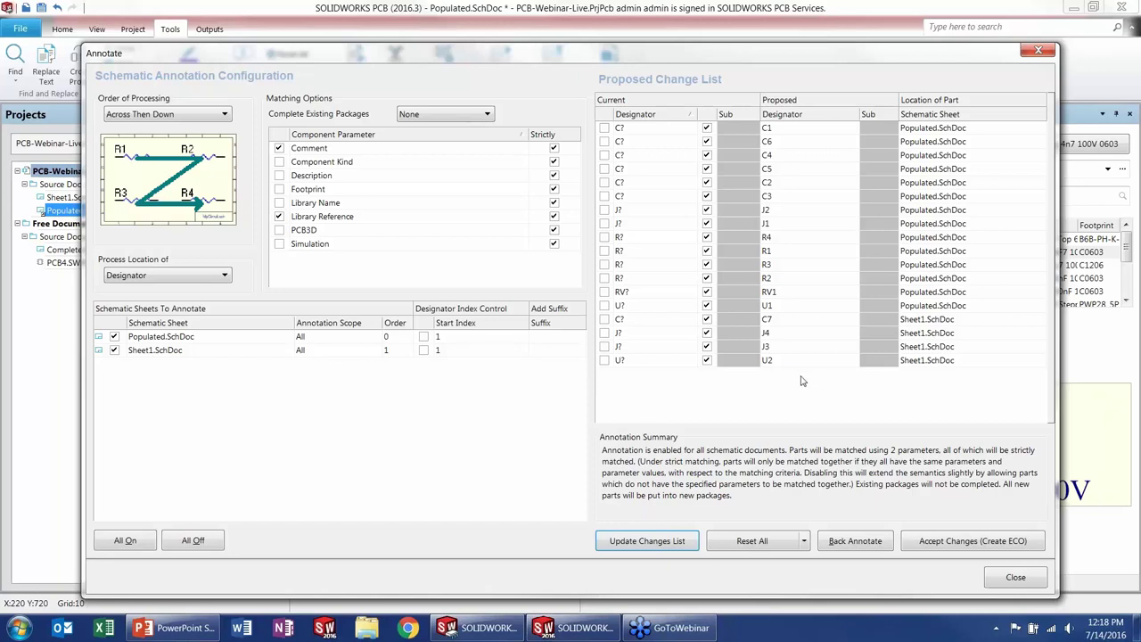
# Step: Accept the proposed designators as an engineering change order, validate and execute it, and close the annotation
pyautogui.click(959, 541)
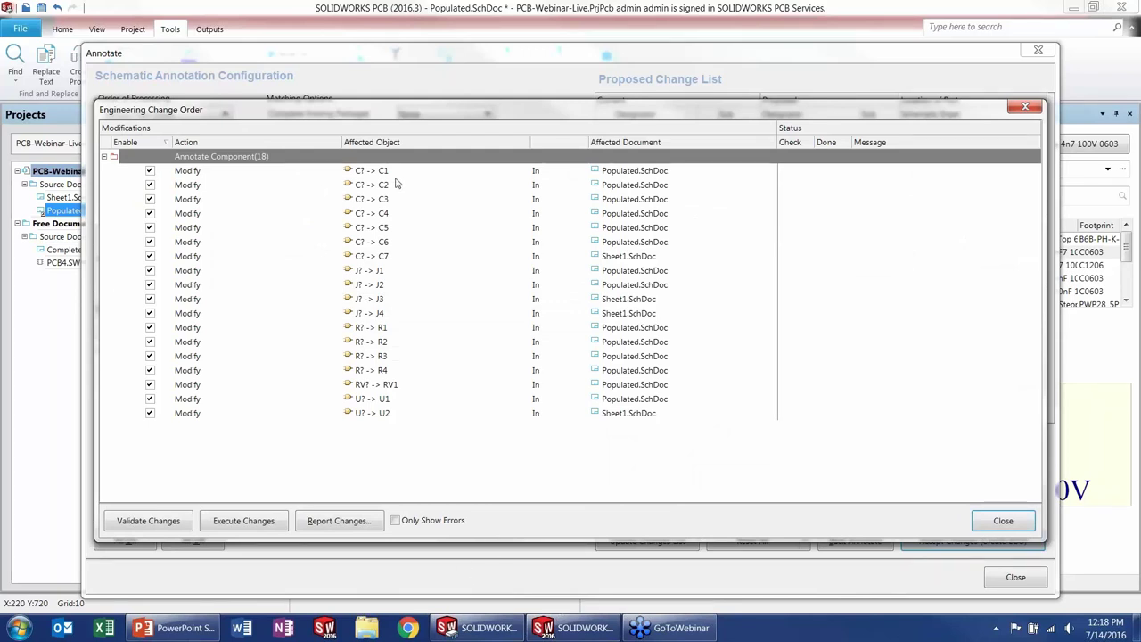
pyautogui.click(366, 178)
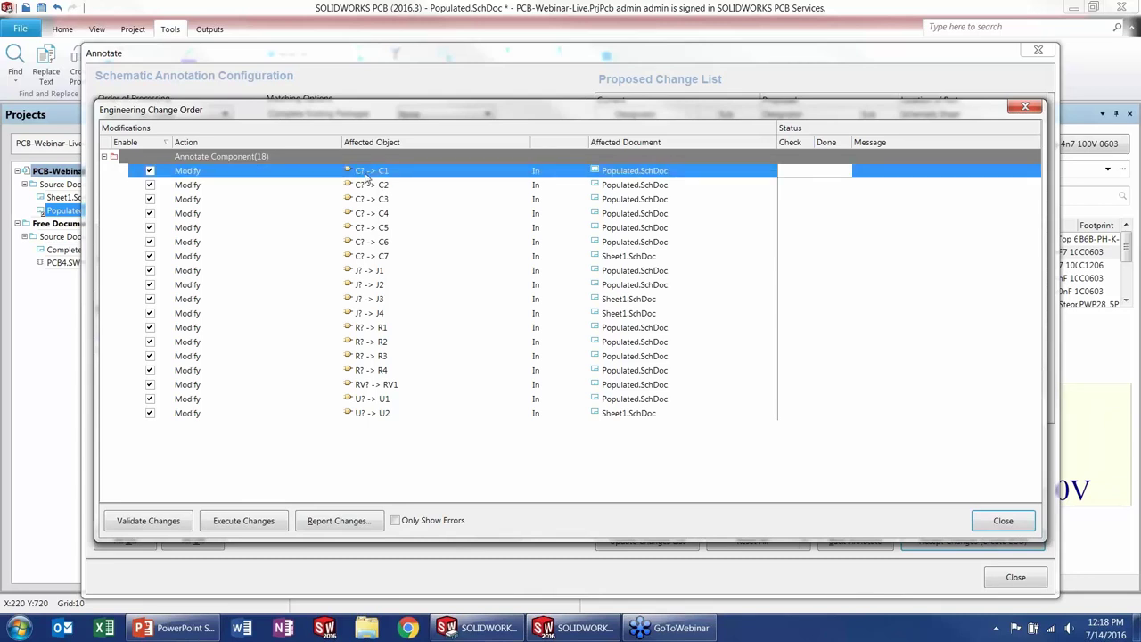
pyautogui.click(369, 199)
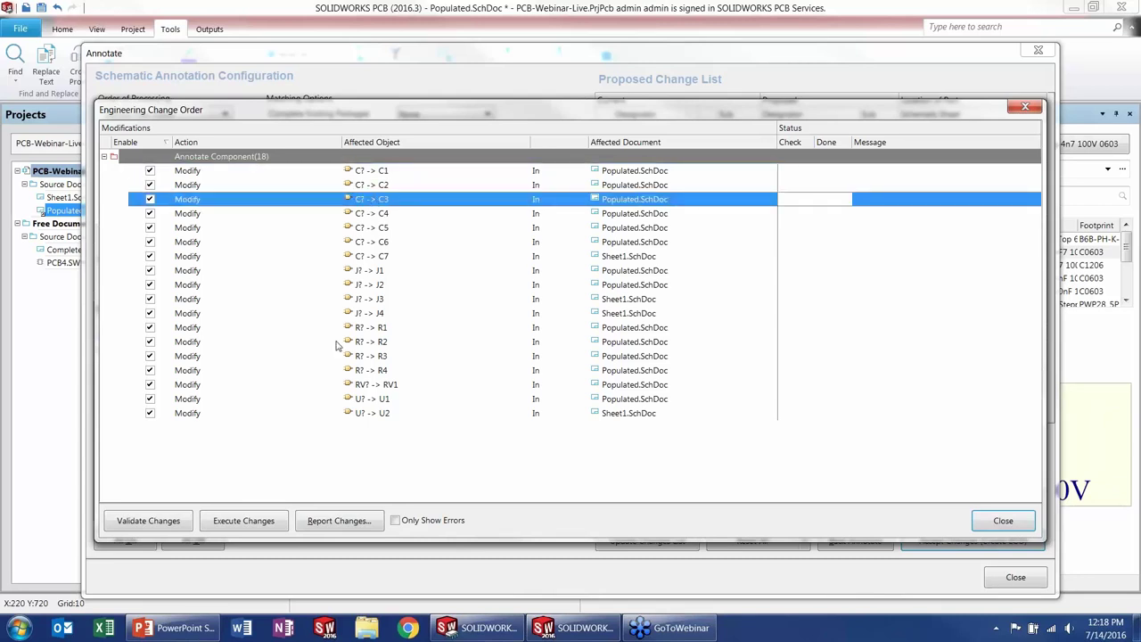
pyautogui.click(179, 524)
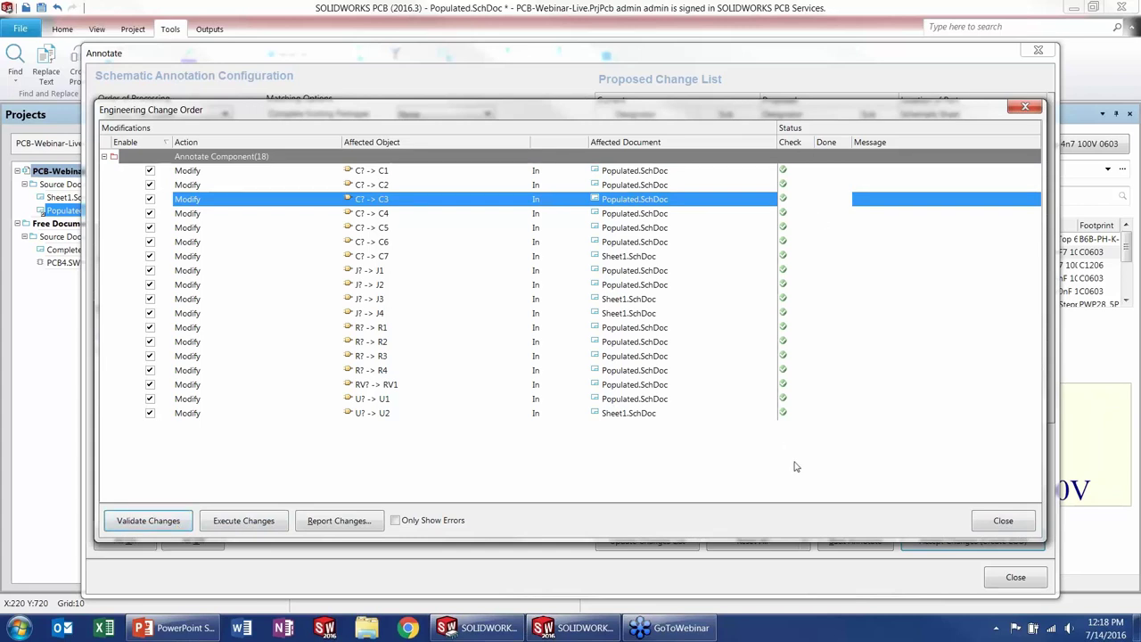
pyautogui.click(243, 522)
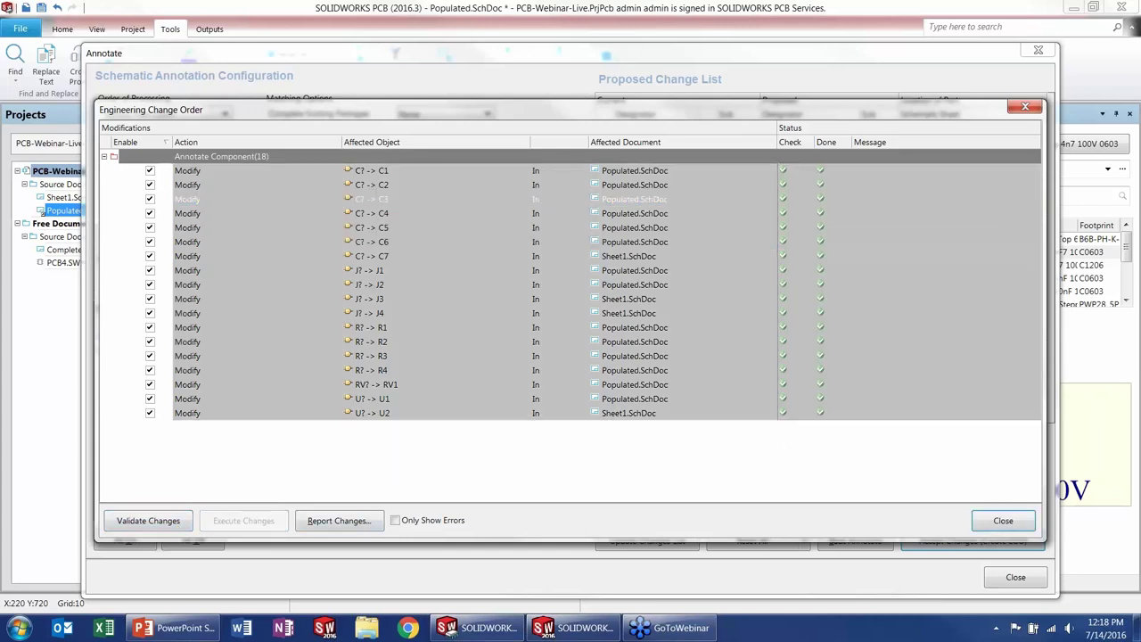
pyautogui.click(988, 517)
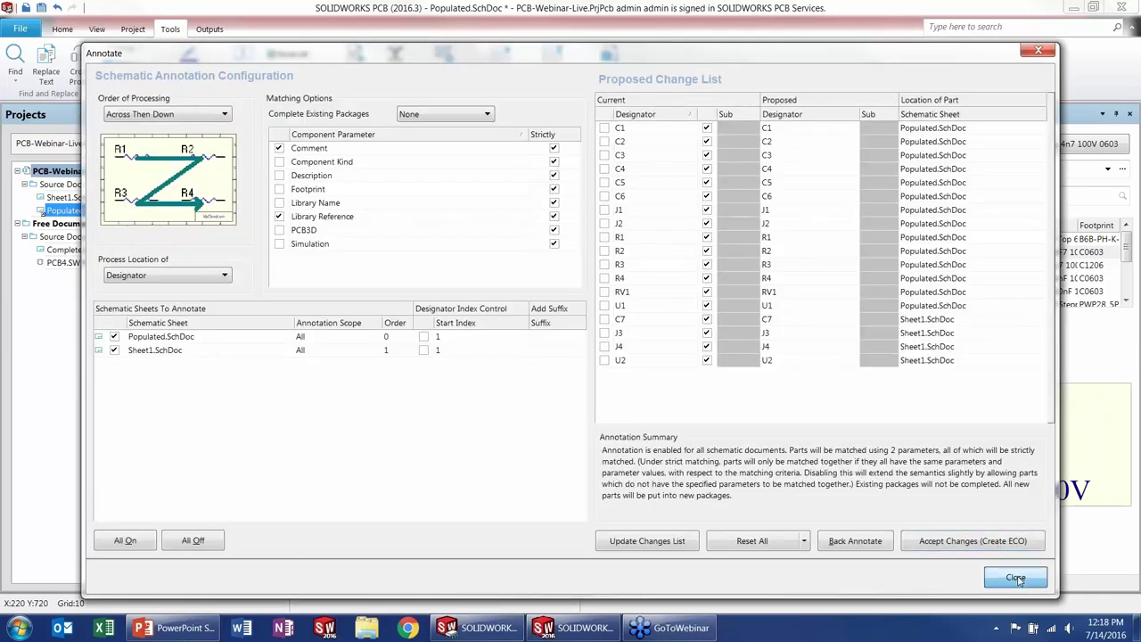
pyautogui.click(1015, 579)
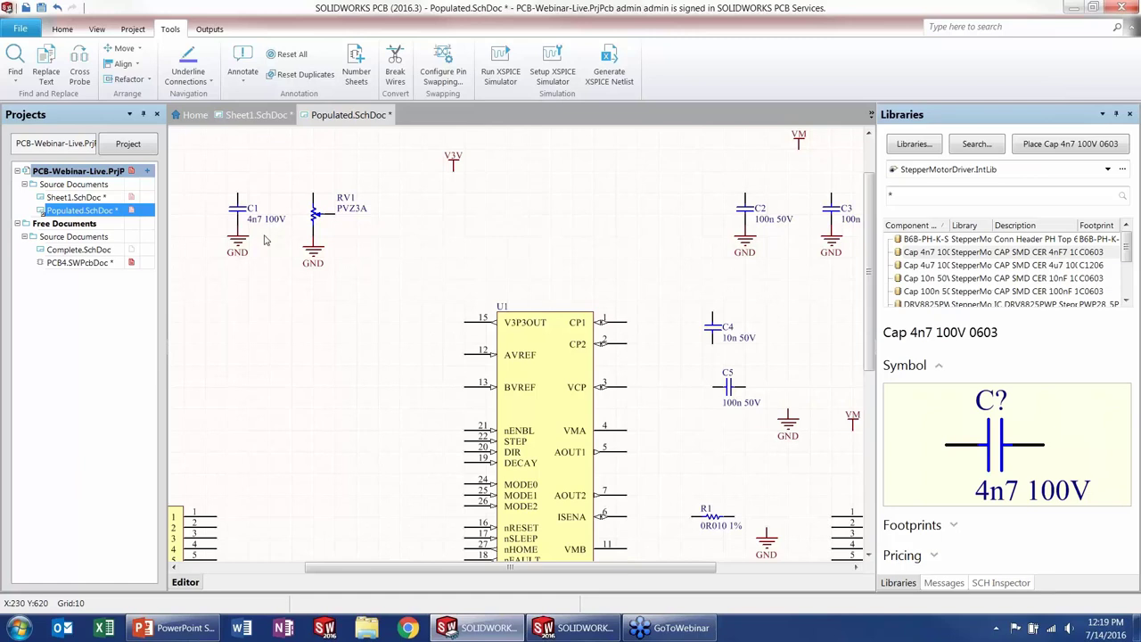
# Step: Move capacitor C1 together with its GND port a little lower on the sheet
pyautogui.click(238, 210)
pyautogui.press('Delete')
pyautogui.hotkey('ctrl', 'z')
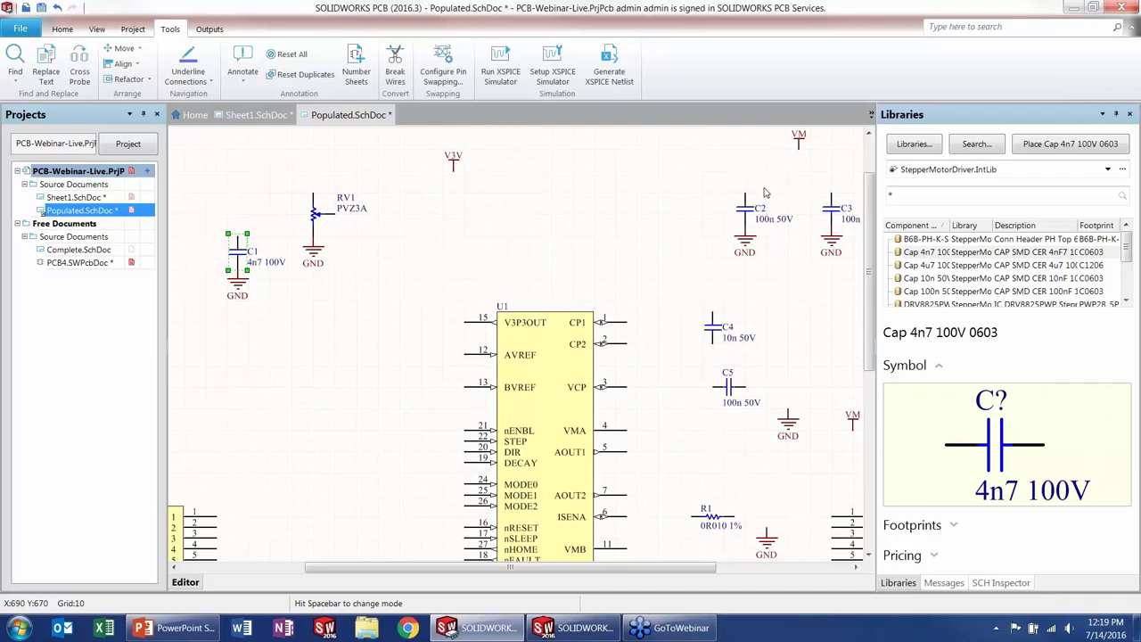
# Step: Try to re-annotate the schematics, first in the existing order and again with the processing order Up Then Across
pyautogui.click(237, 67)
pyautogui.click(259, 100)
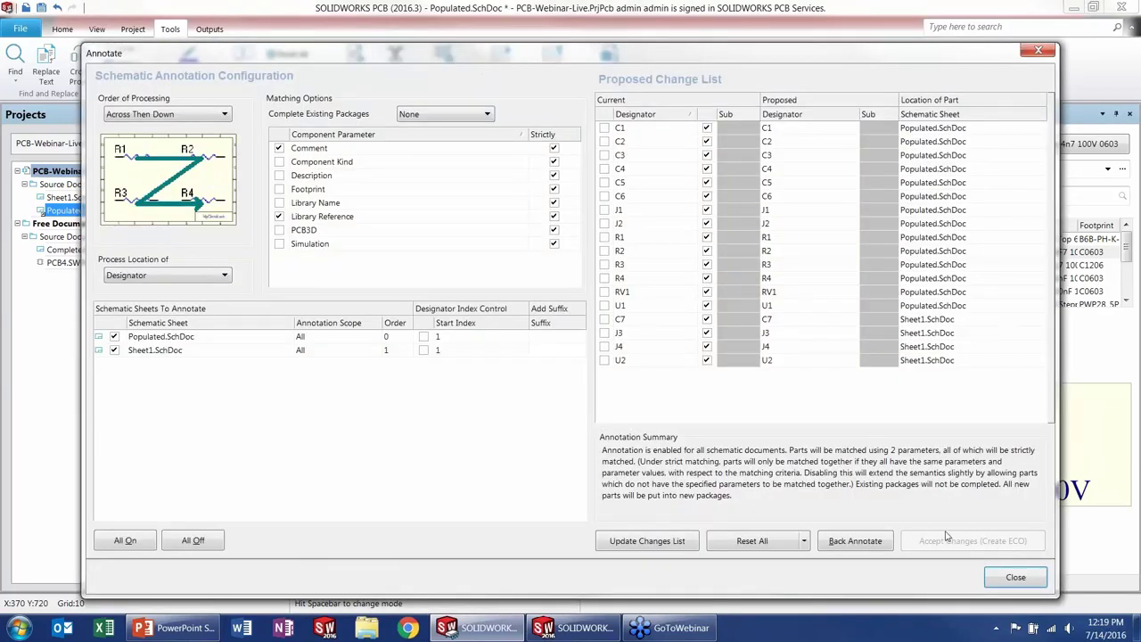
pyautogui.click(680, 544)
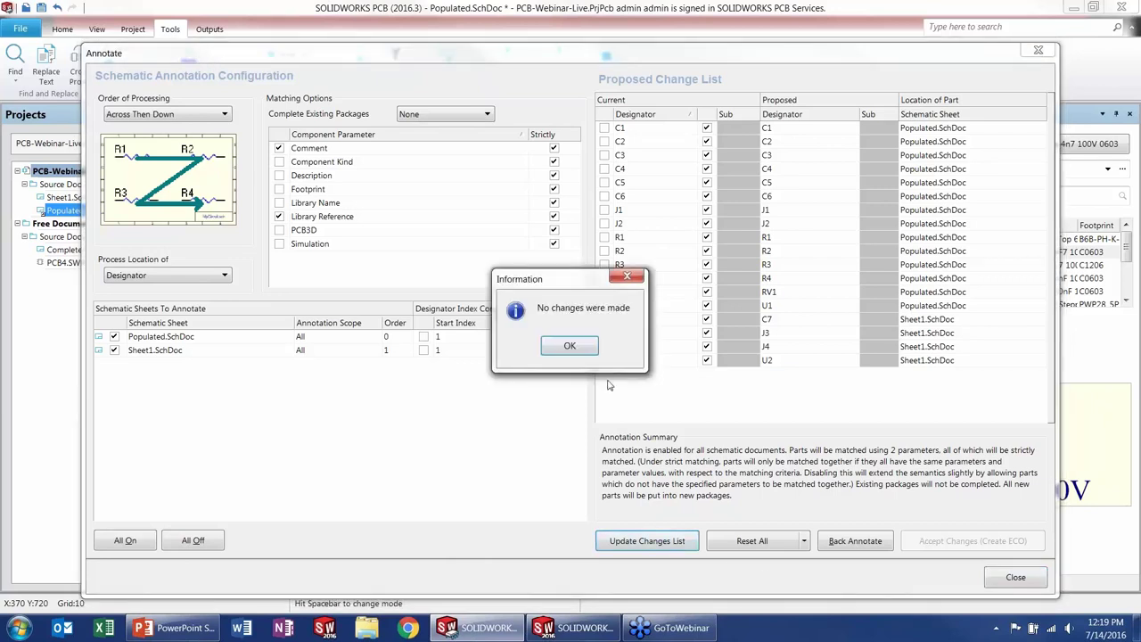
pyautogui.click(586, 351)
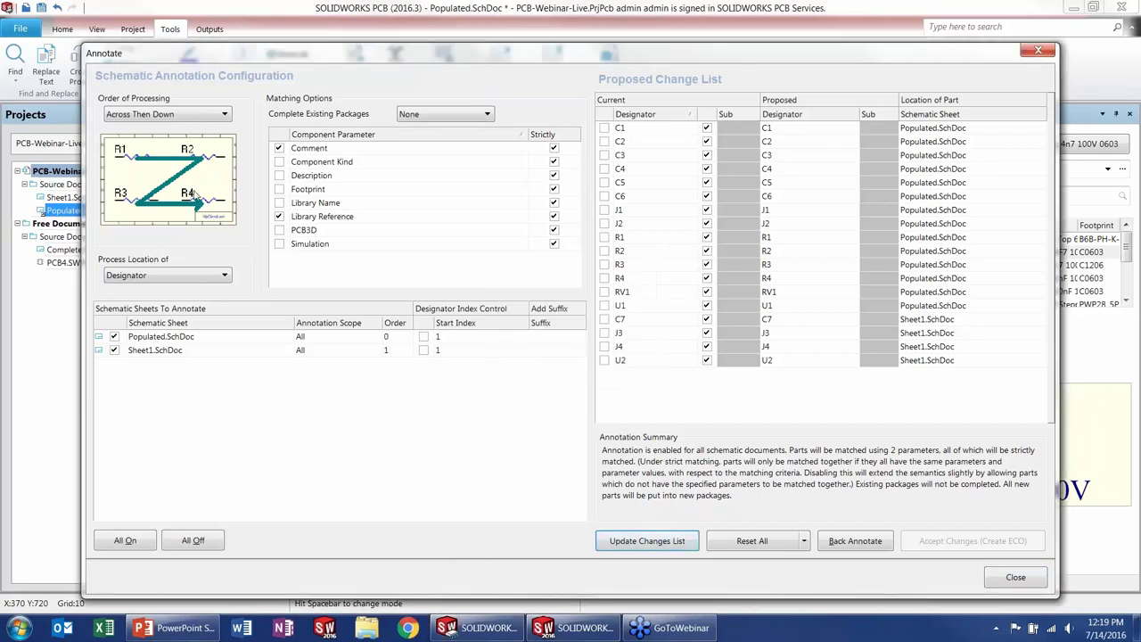
pyautogui.click(175, 116)
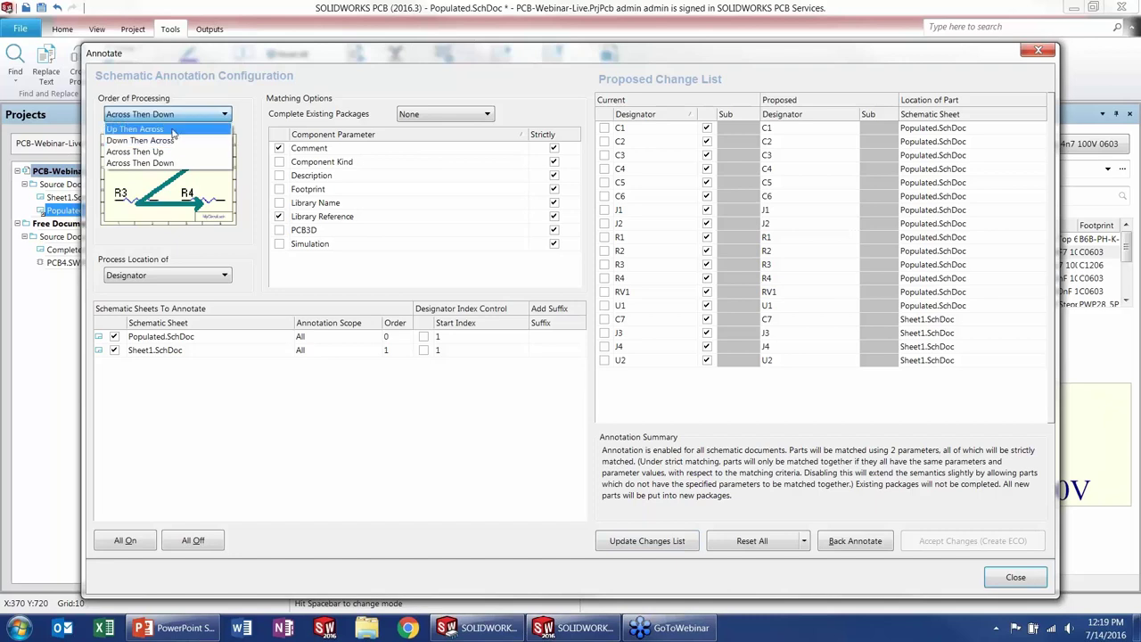
pyautogui.click(174, 131)
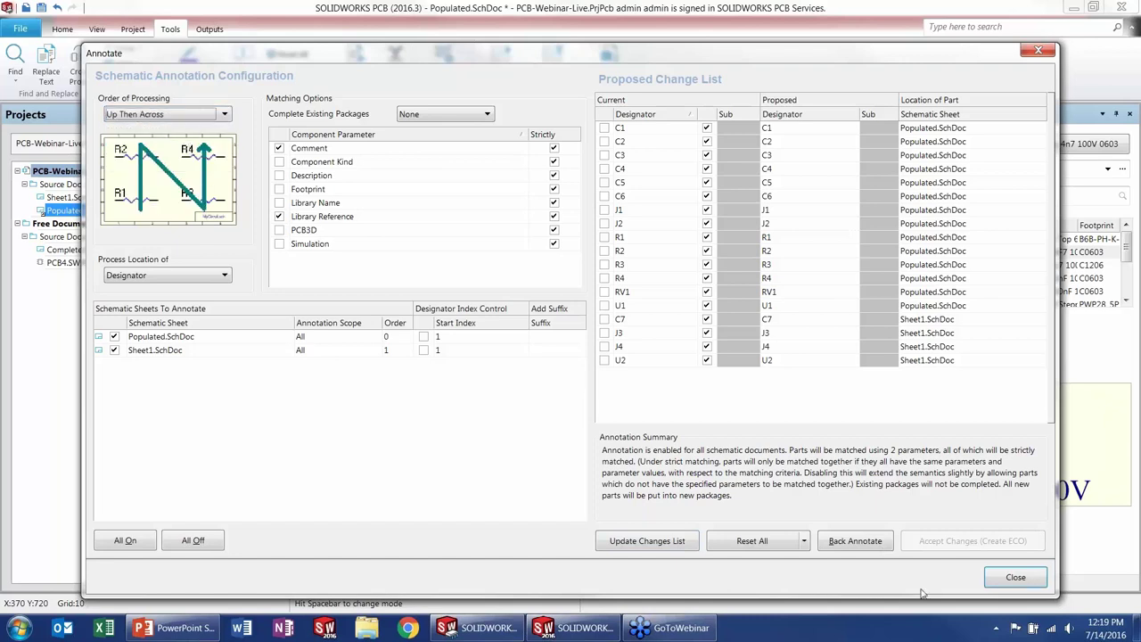
pyautogui.click(667, 543)
pyautogui.click(567, 349)
# Step: Try to update the annotation changes list with designators C1 to C6, J1 and J2 ticked, and close the annotation without accepting changes
pyautogui.click(603, 129)
pyautogui.click(604, 142)
pyautogui.click(603, 155)
pyautogui.click(604, 169)
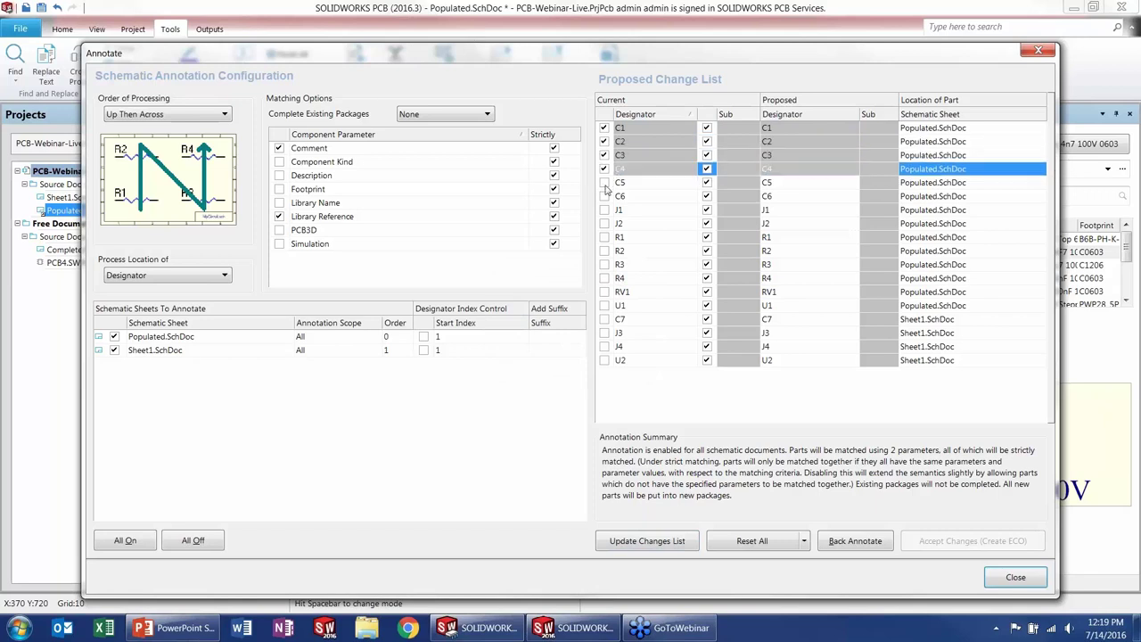
pyautogui.click(603, 183)
pyautogui.click(604, 196)
pyautogui.click(604, 209)
pyautogui.click(604, 223)
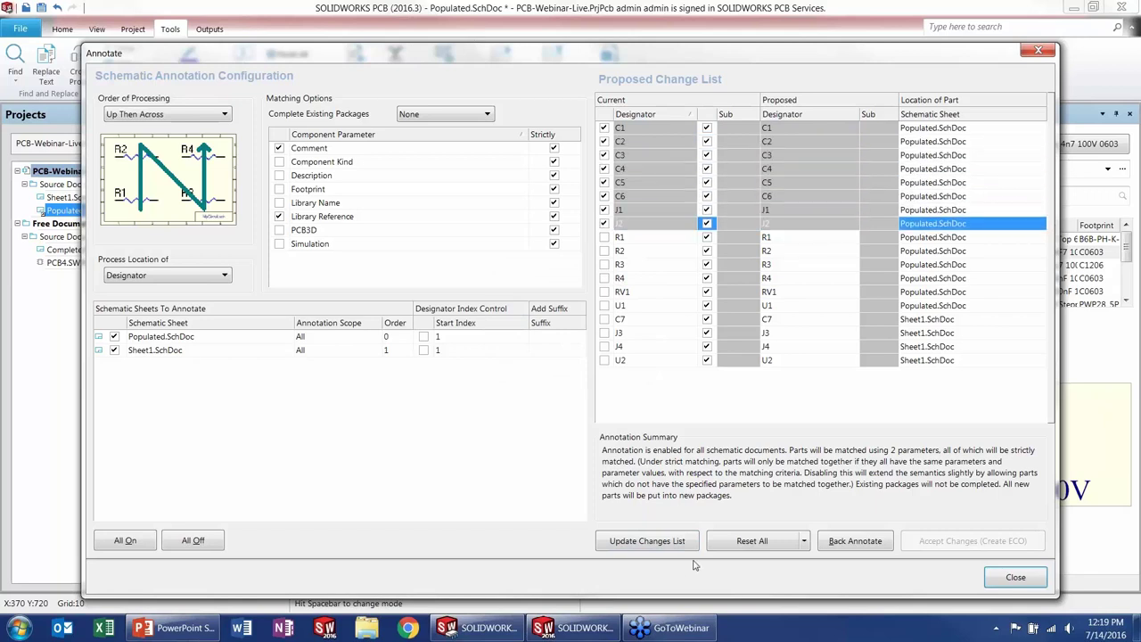
pyautogui.click(669, 547)
pyautogui.click(567, 349)
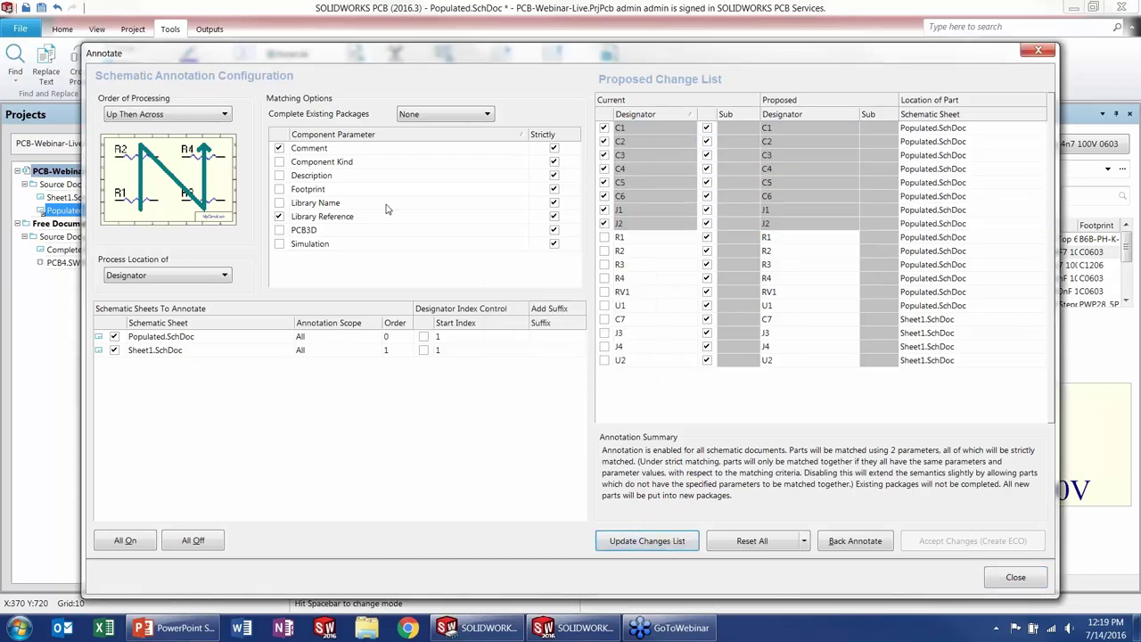
pyautogui.click(279, 147)
pyautogui.click(282, 149)
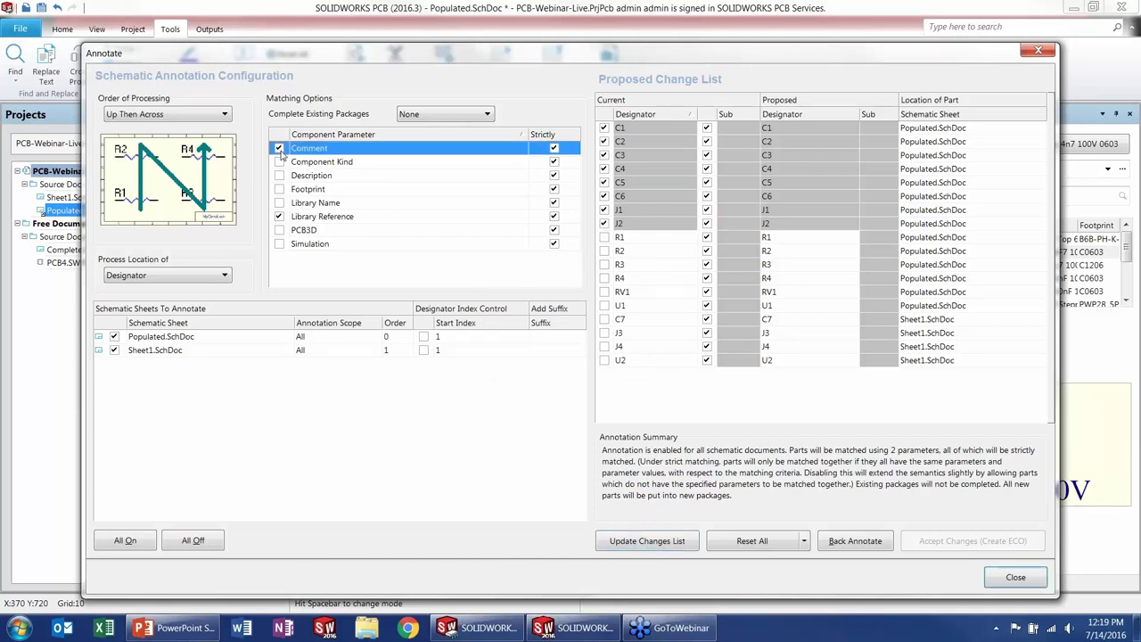
pyautogui.click(1016, 576)
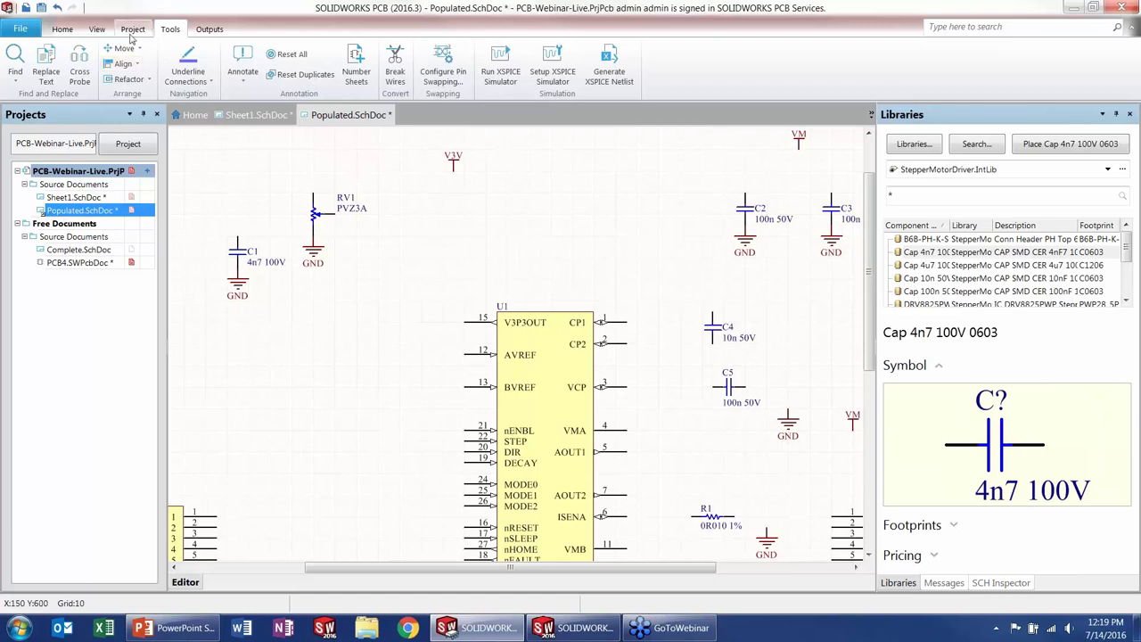
# Step: Wire U1's CP1 pin to the upper end of capacitor C4, routing the wire with a jog above the pin
pyautogui.click(62, 30)
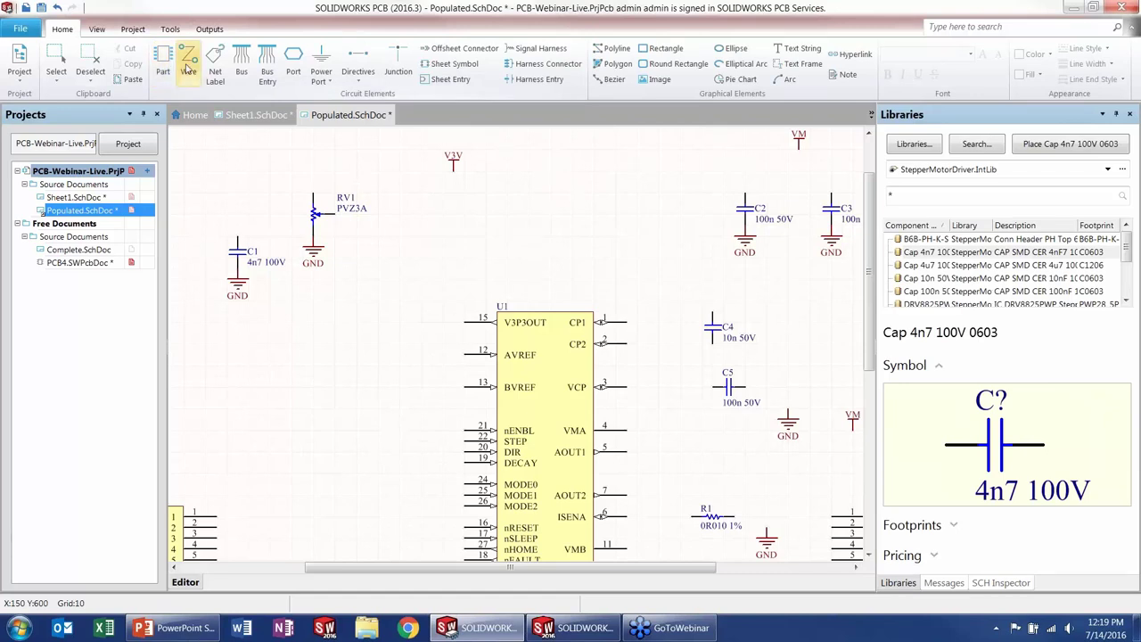
pyautogui.click(187, 70)
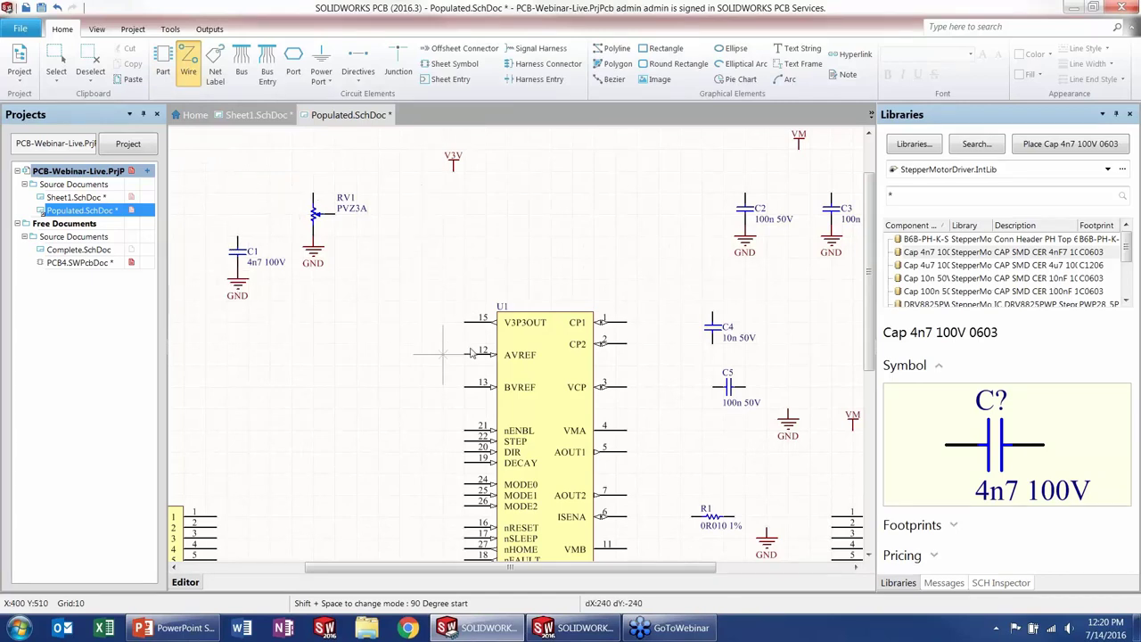
pyautogui.click(628, 322)
pyautogui.click(658, 322)
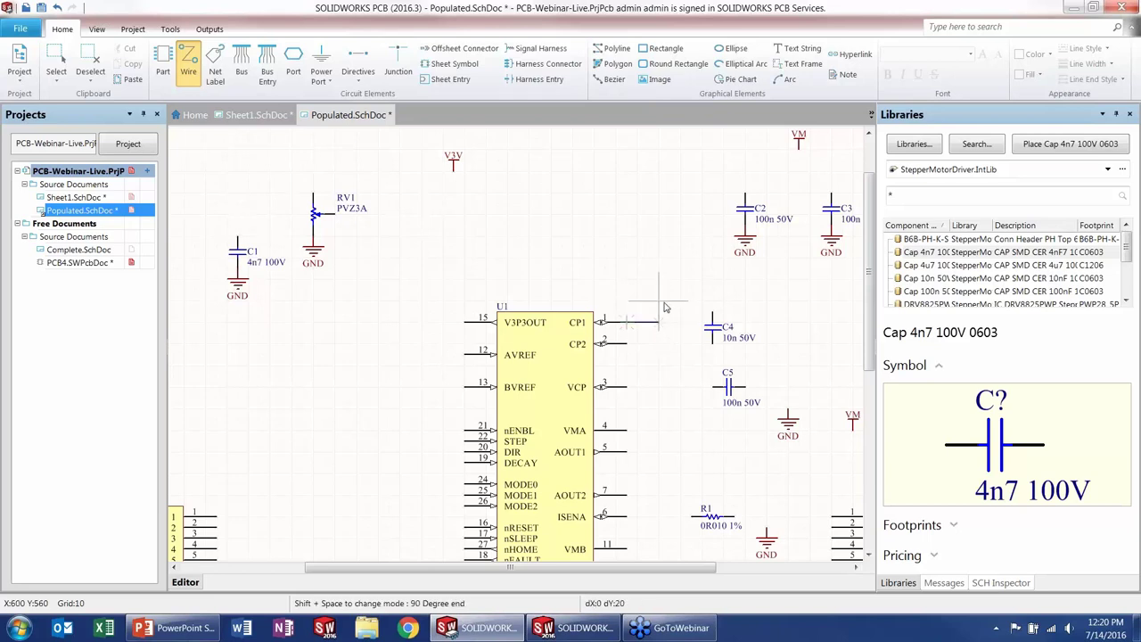
pyautogui.click(714, 309)
pyautogui.click(713, 319)
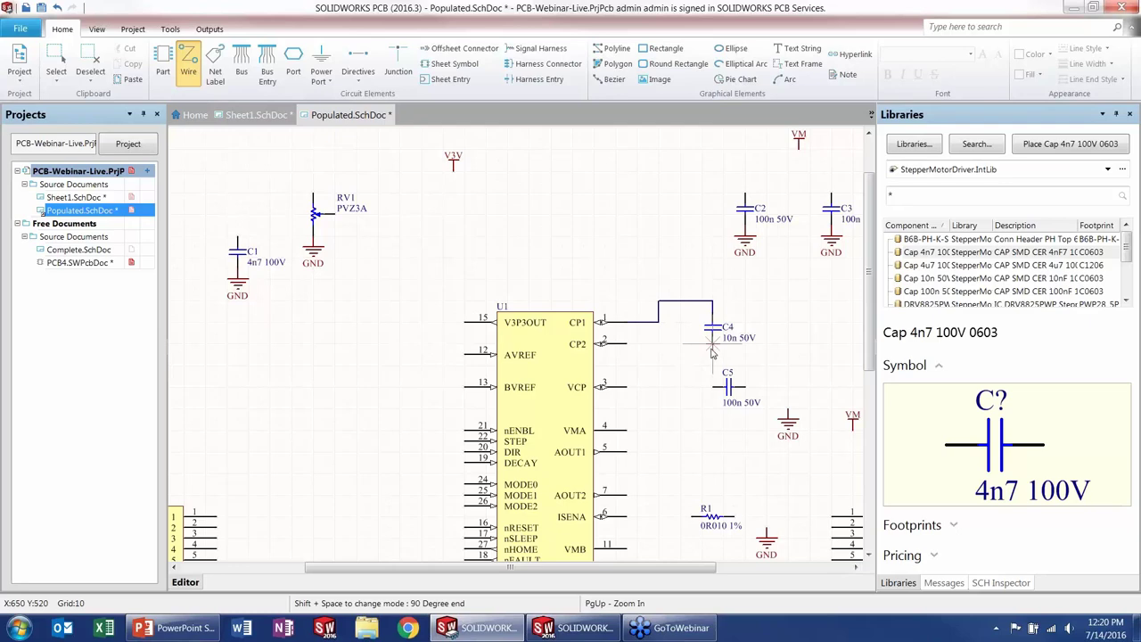
# Step: Wire the lower end of capacitor C4 back to U1's CP2 pin, routing below the capacitor
pyautogui.press('pageup')
pyautogui.click(713, 354)
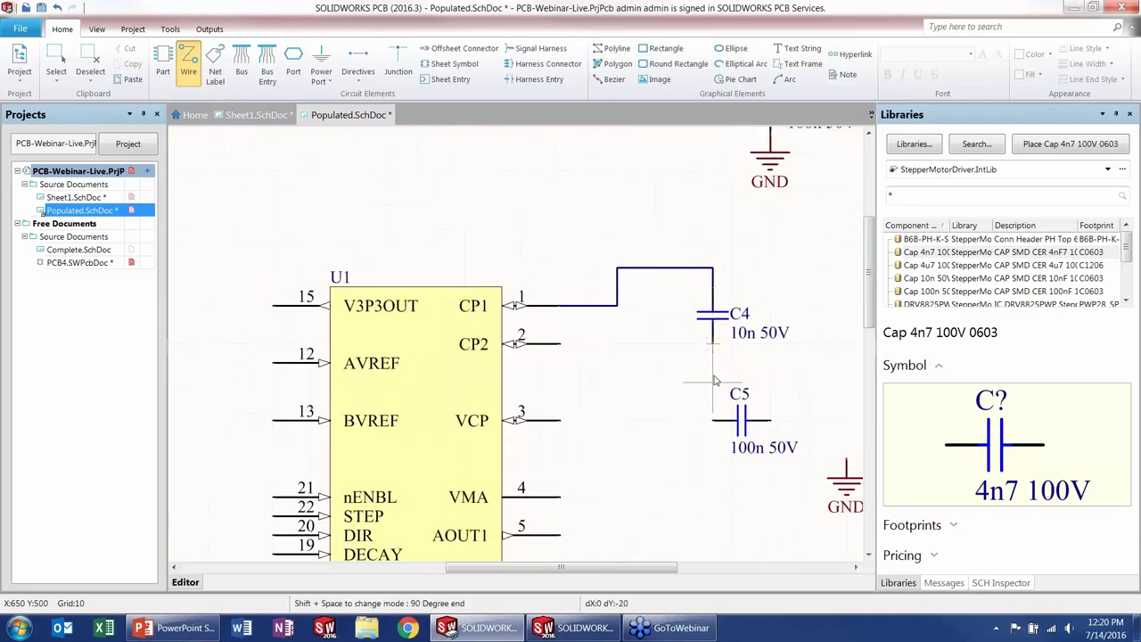
pyautogui.click(638, 377)
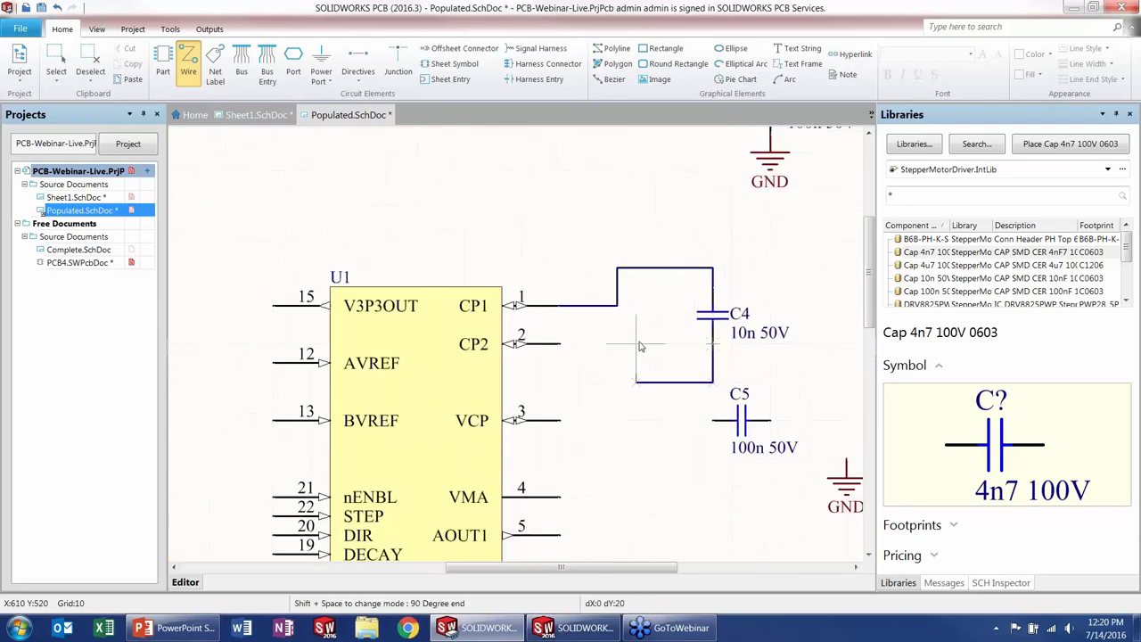
pyautogui.click(560, 344)
# Step: Wire U1's VCP pin to capacitor C5 and C5's other end to the GND port, and finish wiring
pyautogui.click(560, 419)
pyautogui.click(713, 419)
pyautogui.click(765, 419)
pyautogui.click(847, 419)
pyautogui.click(847, 469)
pyautogui.keyDown('ctrl'); pyautogui.scroll(1, 763, 481); pyautogui.keyUp('ctrl')
pyautogui.keyDown('ctrl'); pyautogui.scroll(-2, 763, 390); pyautogui.keyUp('ctrl')
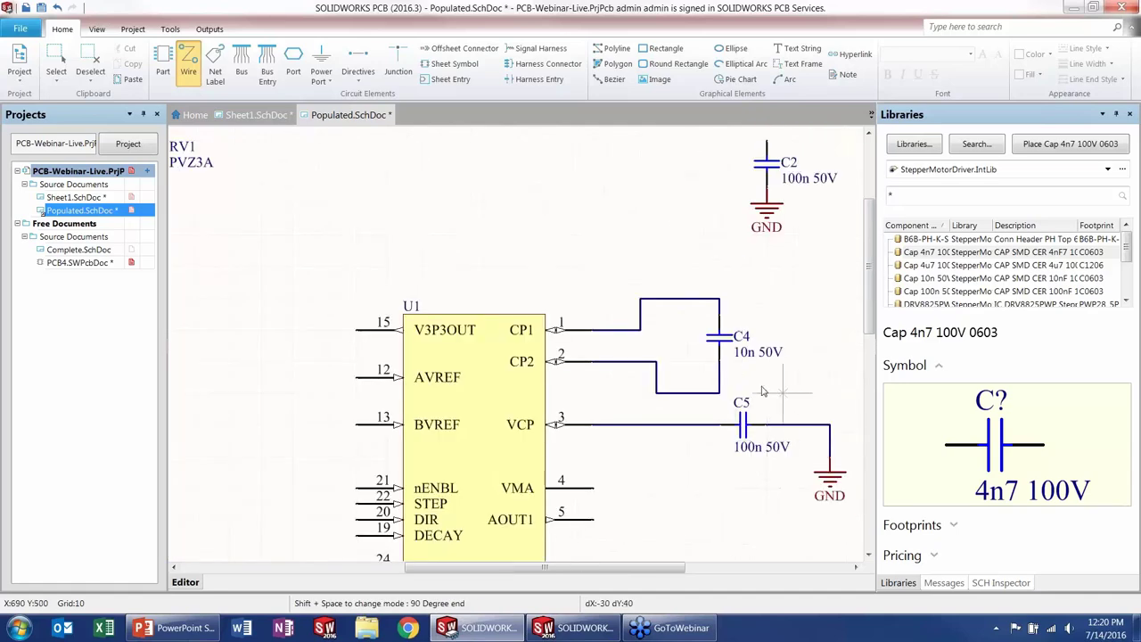
pyautogui.keyDown('shift'); pyautogui.hscroll(1, 763, 390); pyautogui.keyUp('shift')
pyautogui.rightClick(787, 364)
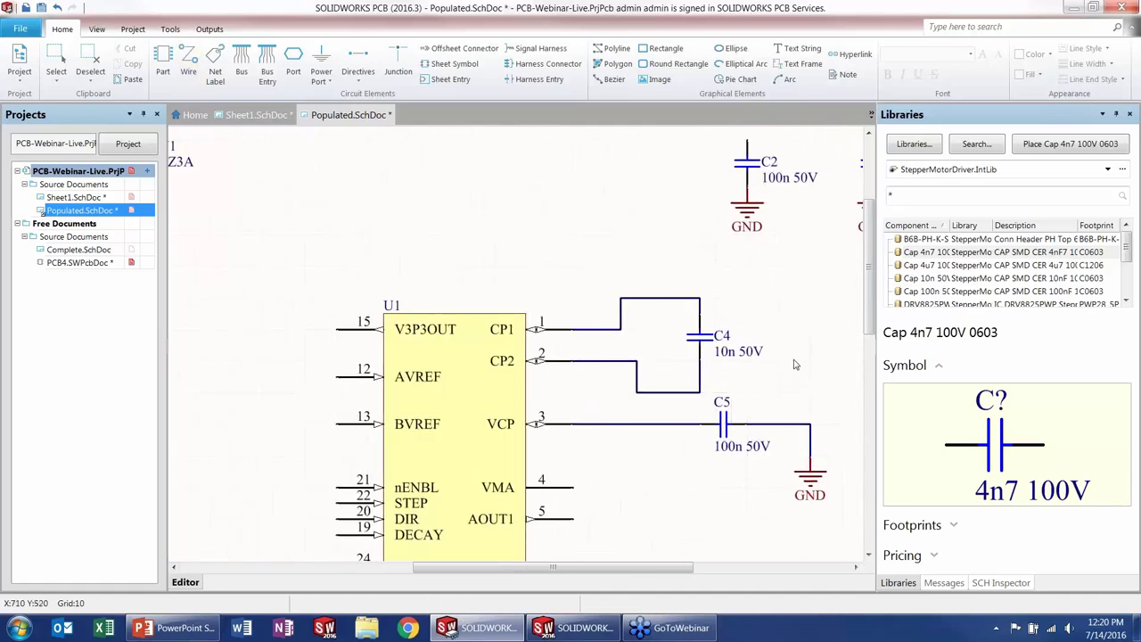
# Step: Move capacitor C4 farther from U1 and slightly lower with its wires attached, and deselect it
pyautogui.moveTo(795, 364); pyautogui.dragTo(599, 382, button='right')
pyautogui.click(528, 357)
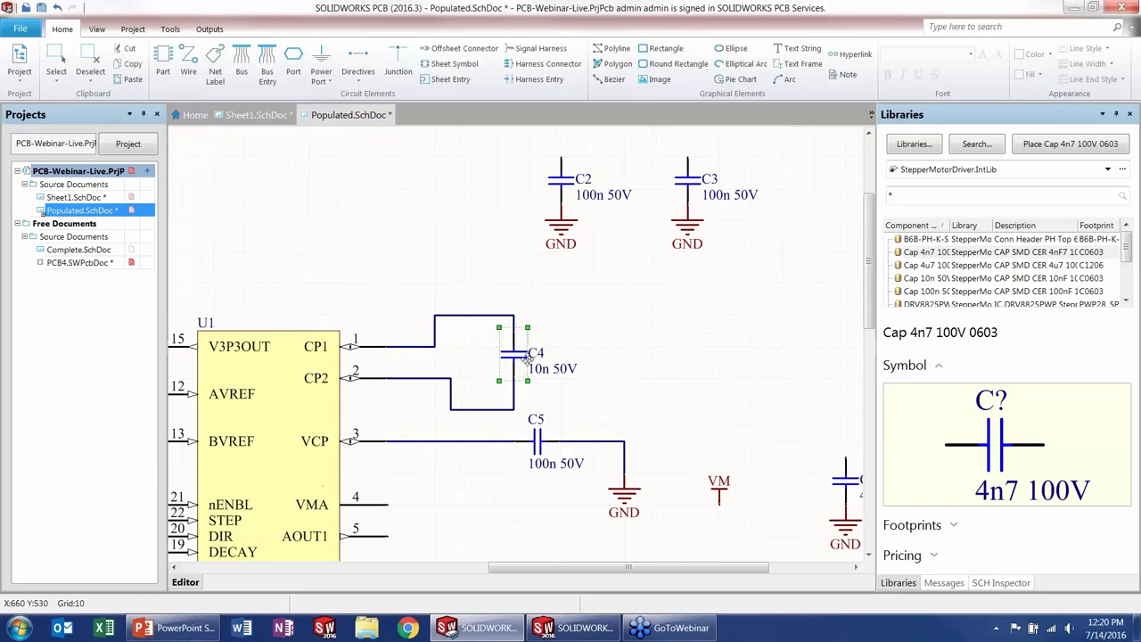
pyautogui.moveTo(528, 356); pyautogui.dragTo(553, 398)
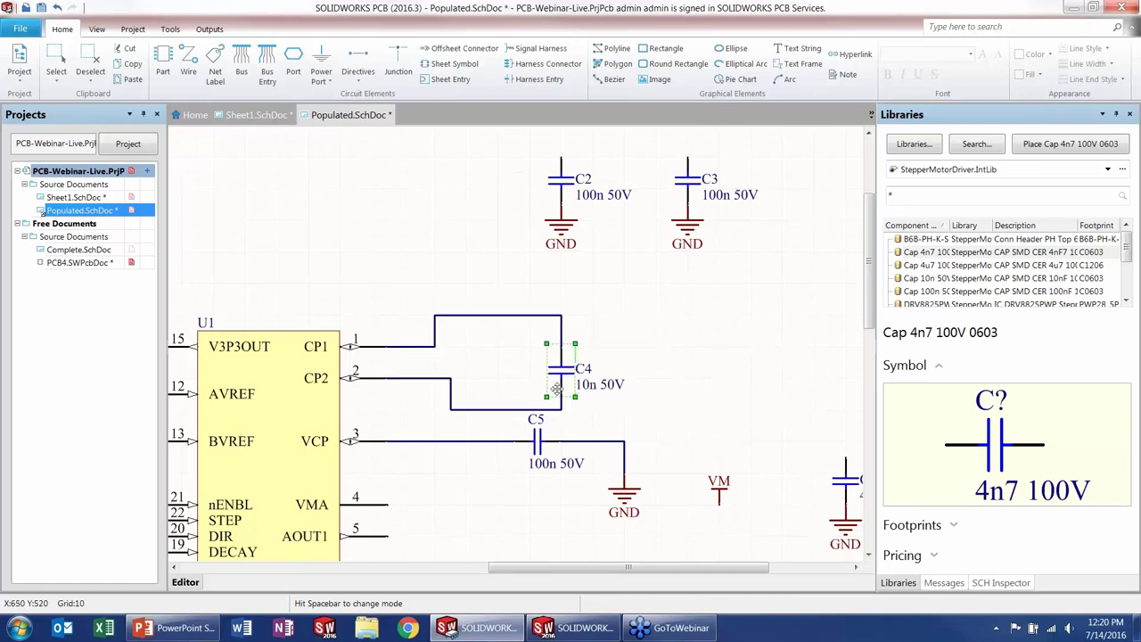
pyautogui.click(642, 357)
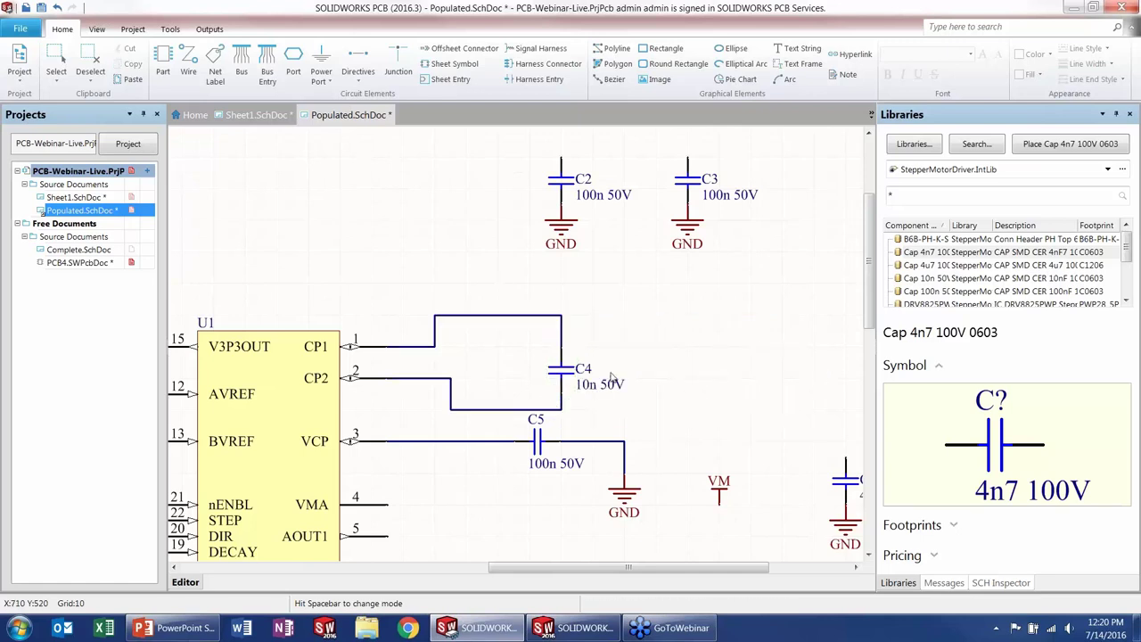
pyautogui.keyDown('ctrl'); pyautogui.scroll(-2, 619, 374); pyautogui.keyUp('ctrl')
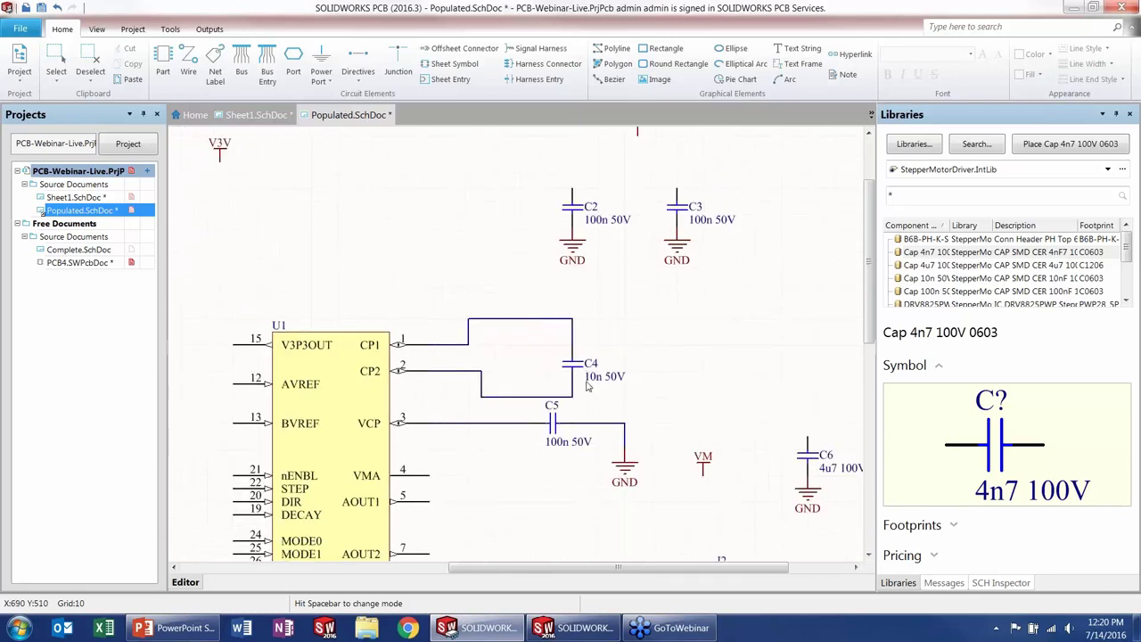
# Step: Open Complete.SchDoc and examine the bus wiring between connector J1 and U1's MODE pins
pyautogui.click(65, 253)
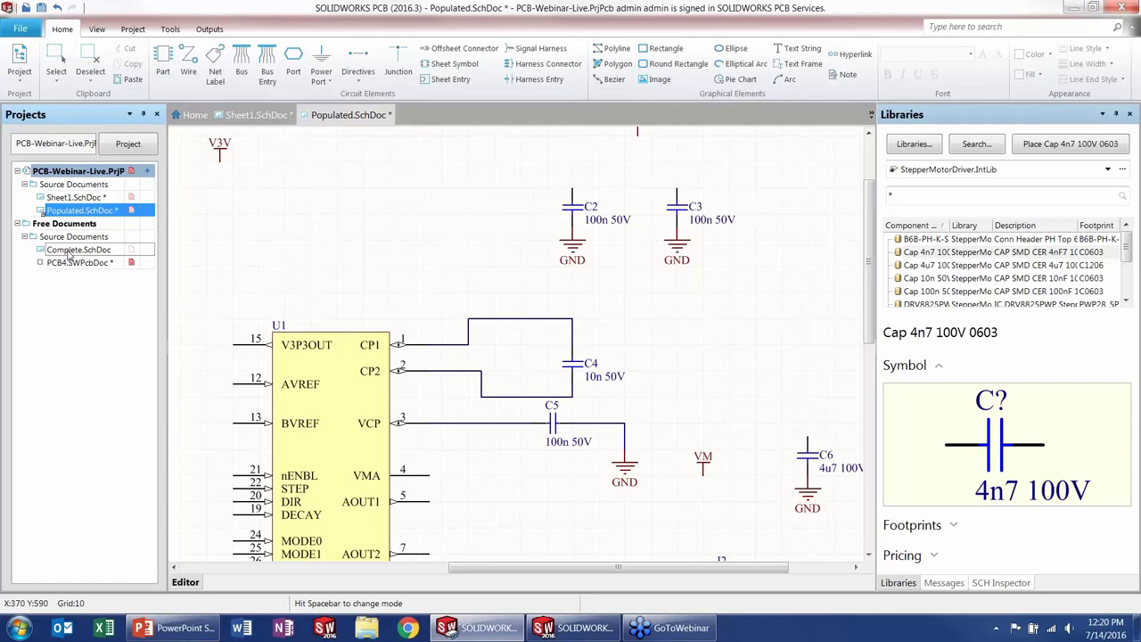
pyautogui.doubleClick(68, 253)
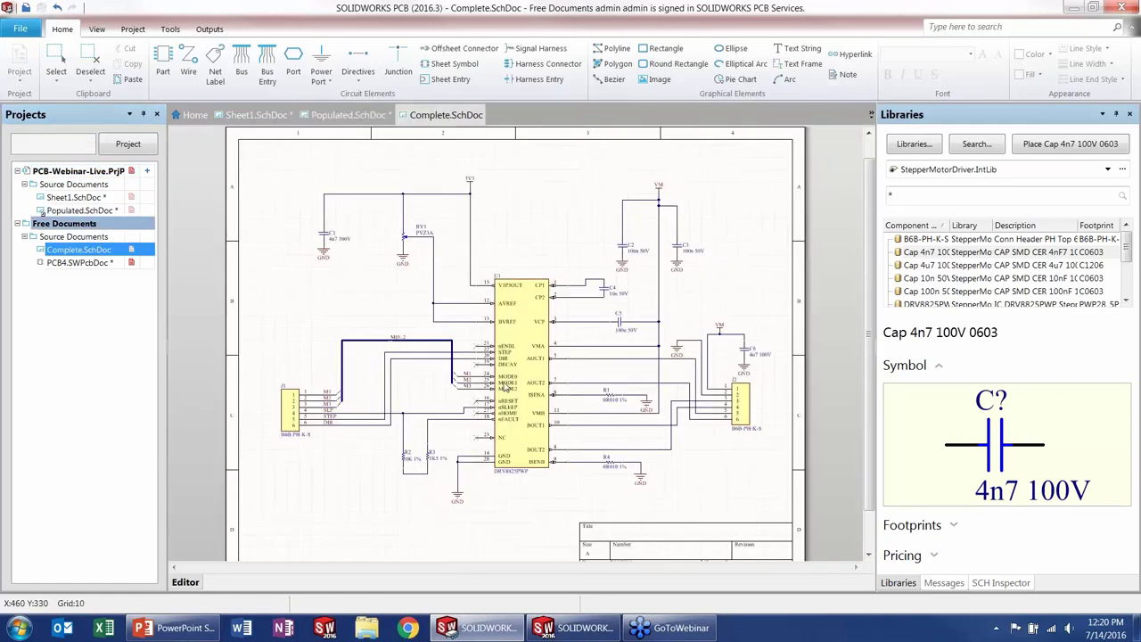
pyautogui.keyDown('ctrl'); pyautogui.scroll(4, 436, 406); pyautogui.keyUp('ctrl')
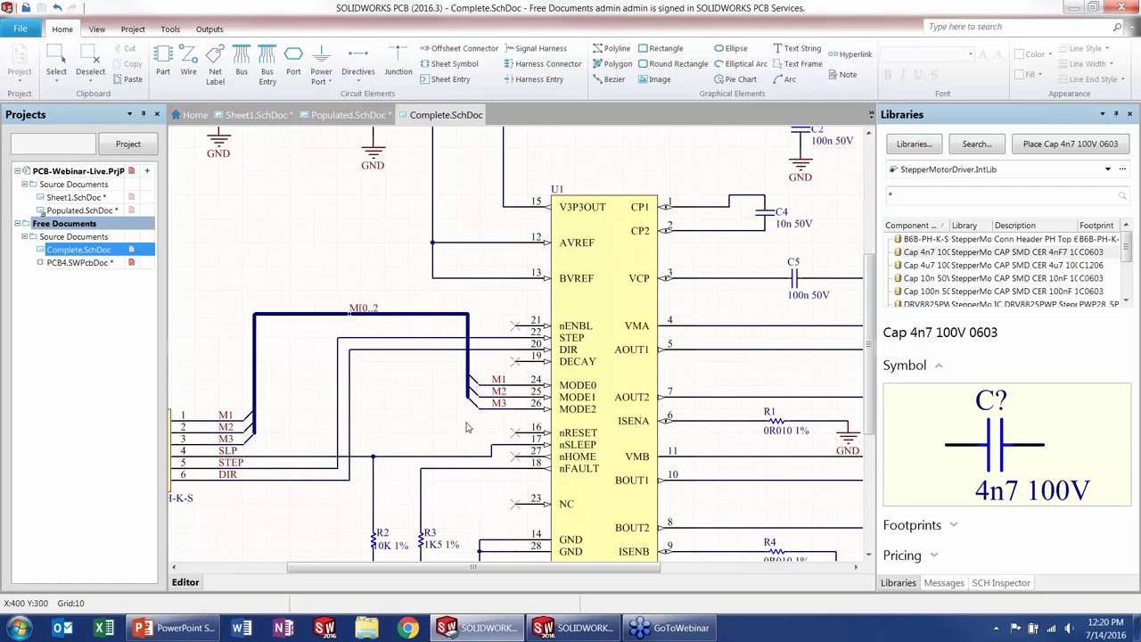
# Step: Move Complete.SchDoc into the PCB-Webinar-Live project, and take Sheet1.SchDoc and Populated.SchDoc out to the free documents
pyautogui.moveTo(64, 254)
pyautogui.mouseDown()
pyautogui.moveTo(72, 217)
pyautogui.moveTo(73, 256)
pyautogui.mouseUp()
pyautogui.moveTo(75, 197); pyautogui.dragTo(80, 267)
pyautogui.click(78, 197)
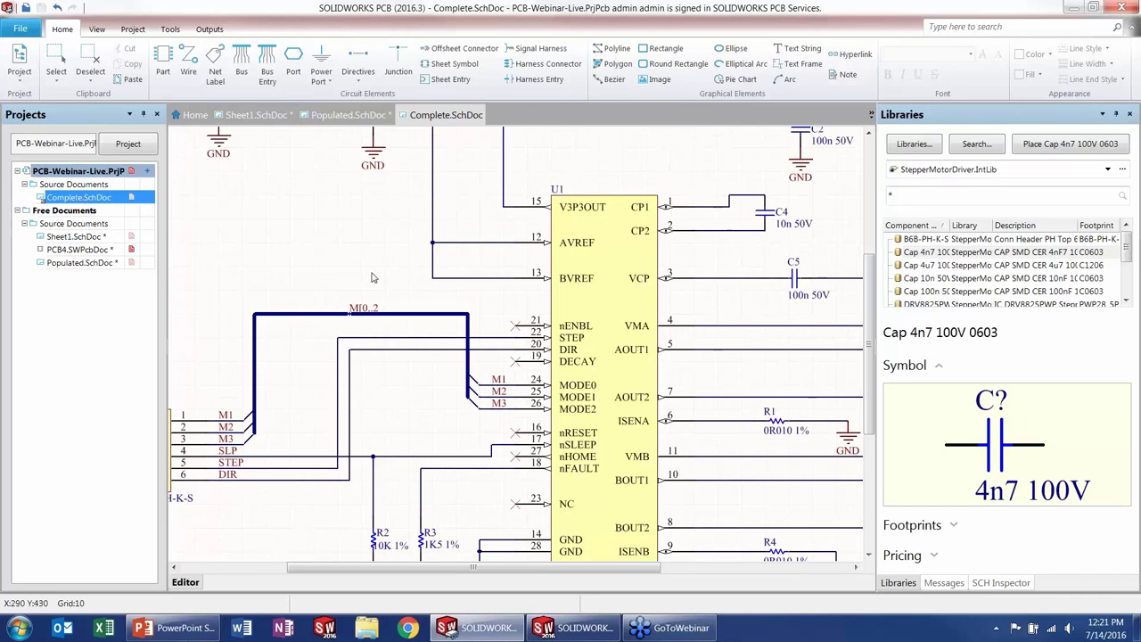
pyautogui.keyDown('ctrl'); pyautogui.scroll(-1, 392, 286); pyautogui.keyUp('ctrl')
pyautogui.keyDown('ctrl'); pyautogui.scroll(-1, 430, 281); pyautogui.keyUp('ctrl')
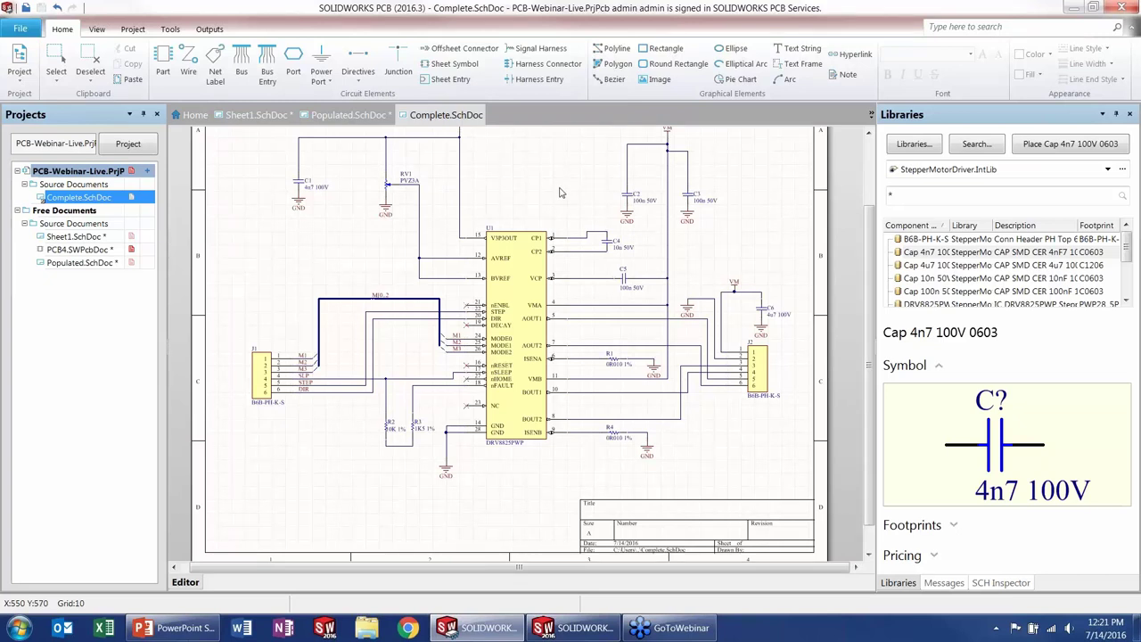
# Step: Review the project options for error reporting and the connection matrix, and accept the settings
pyautogui.click(159, 33)
pyautogui.click(136, 31)
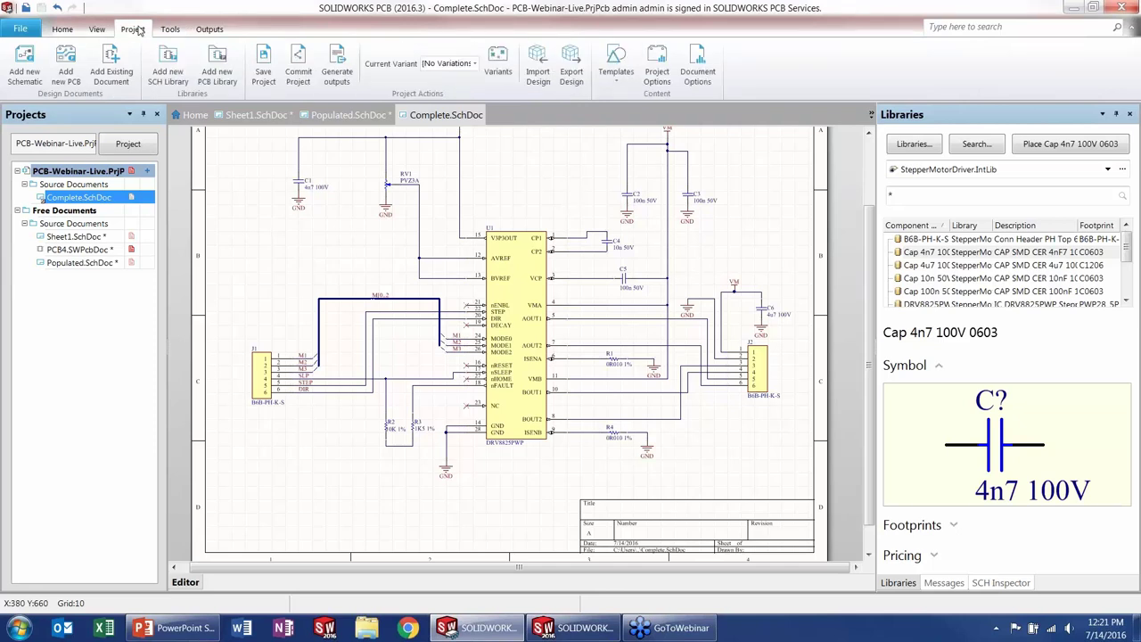
pyautogui.click(658, 71)
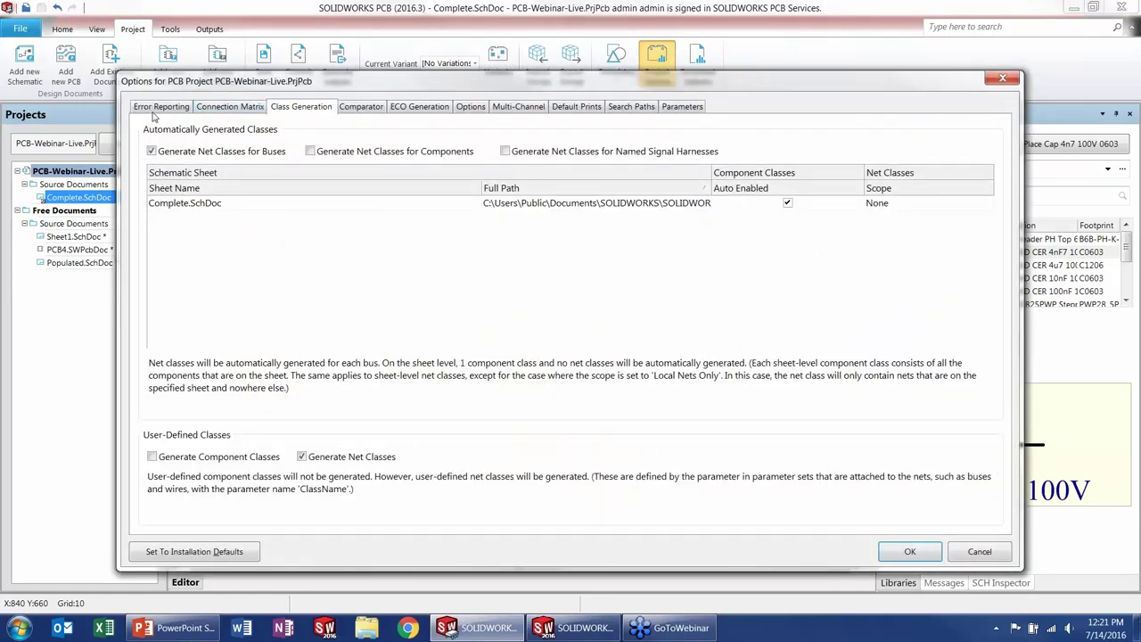
pyautogui.click(159, 107)
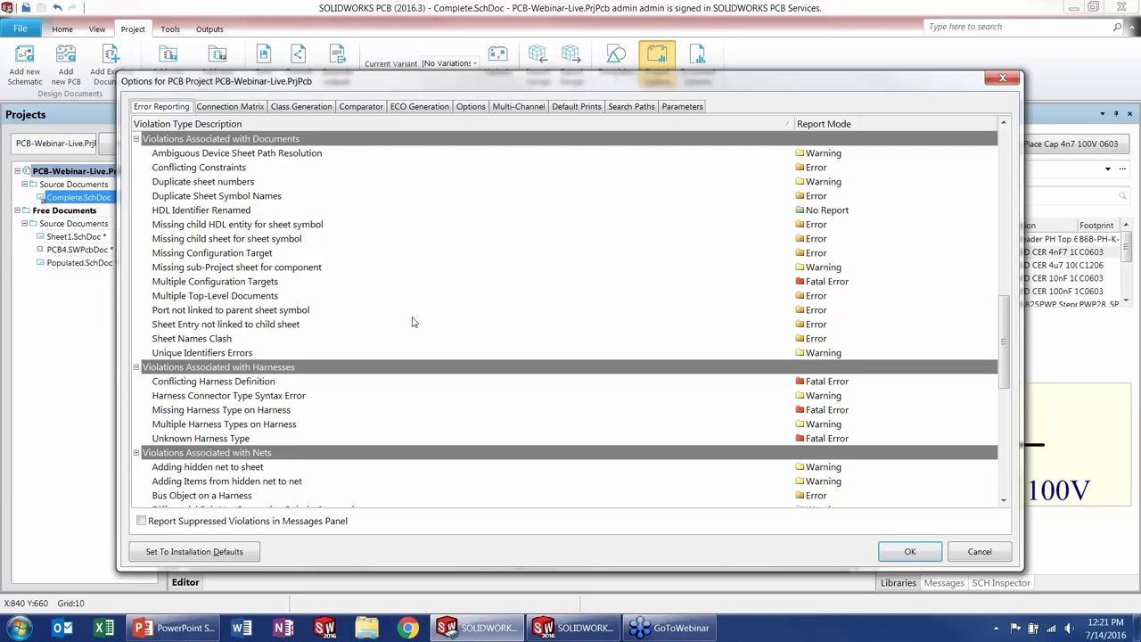
pyautogui.moveTo(1006, 332); pyautogui.dragTo(1025, 152)
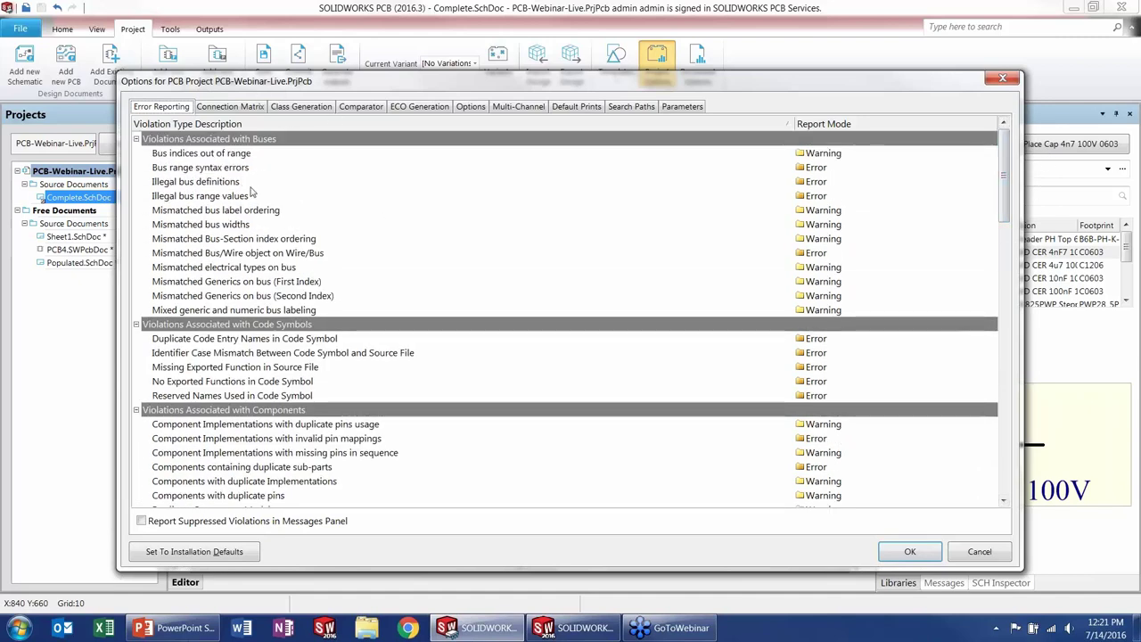
pyautogui.click(250, 105)
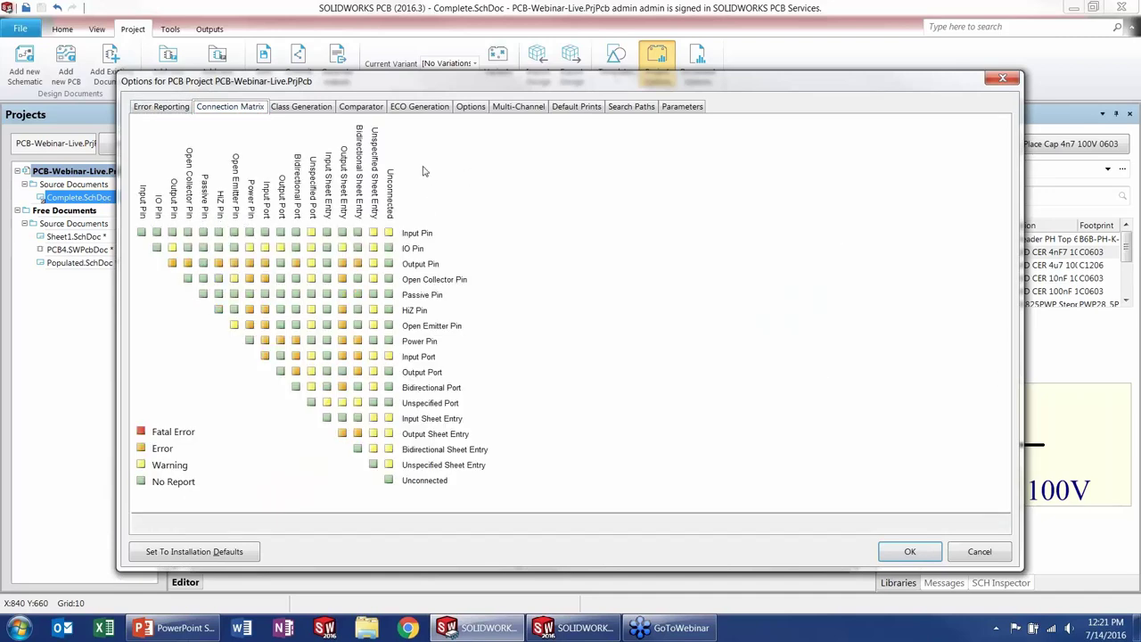
pyautogui.click(907, 551)
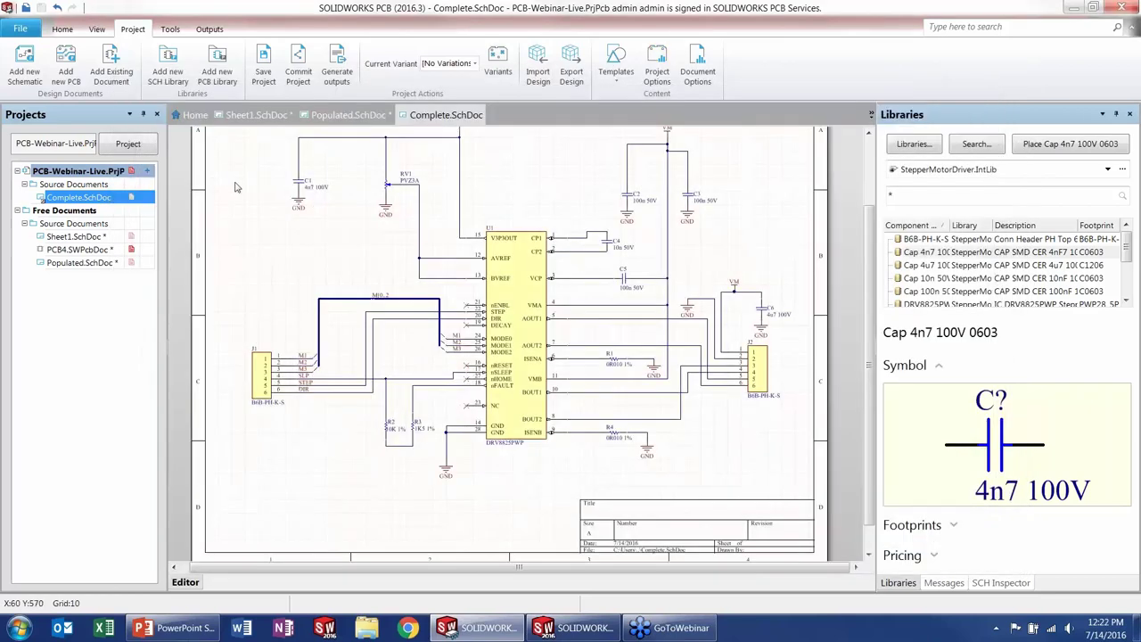
# Step: Compile the project and show the compile messages with the Class column widened
pyautogui.click(62, 29)
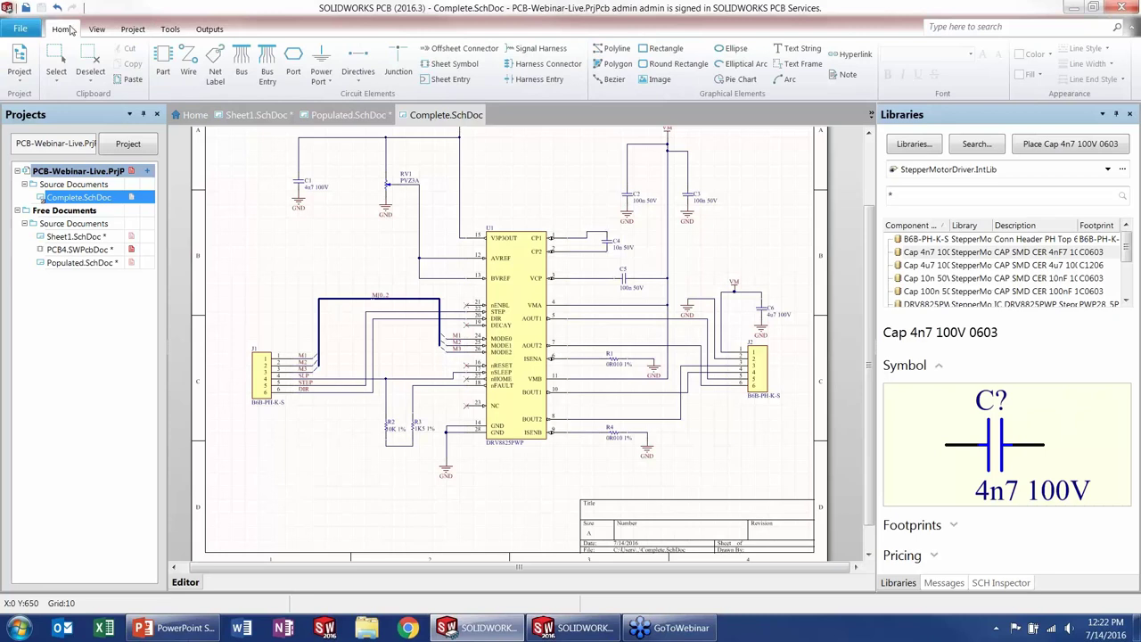
pyautogui.click(23, 82)
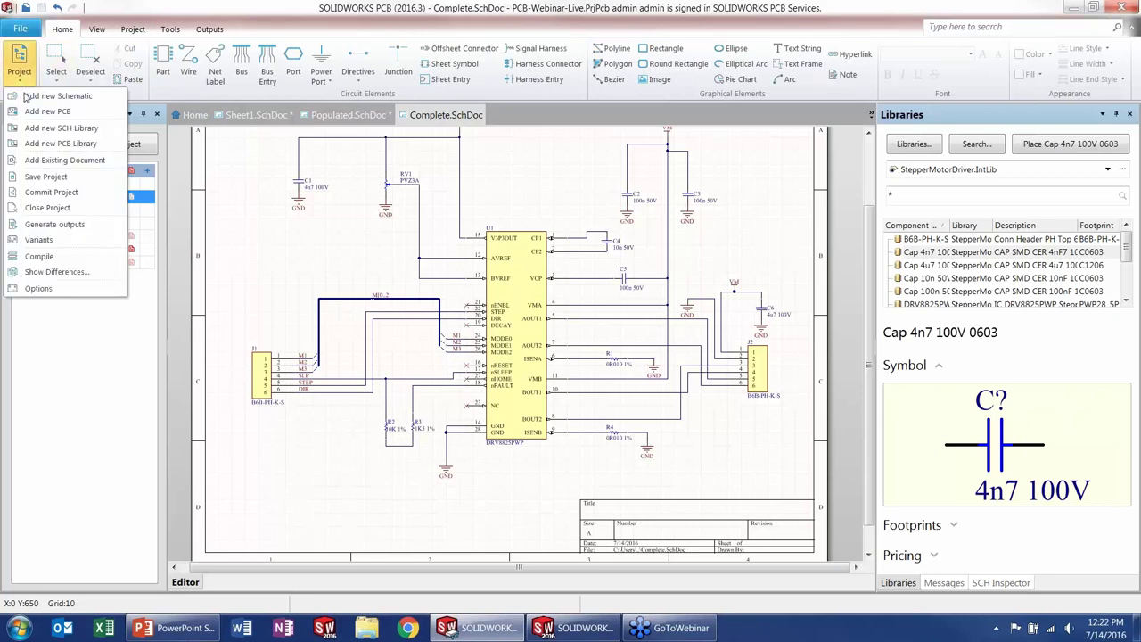
pyautogui.click(62, 256)
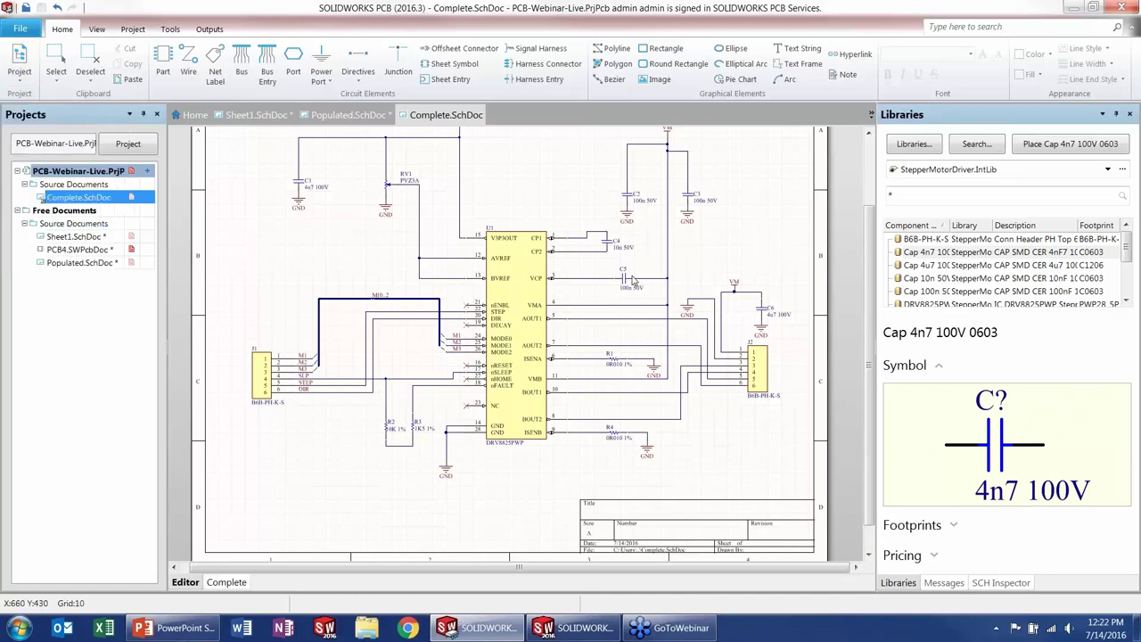
pyautogui.click(942, 583)
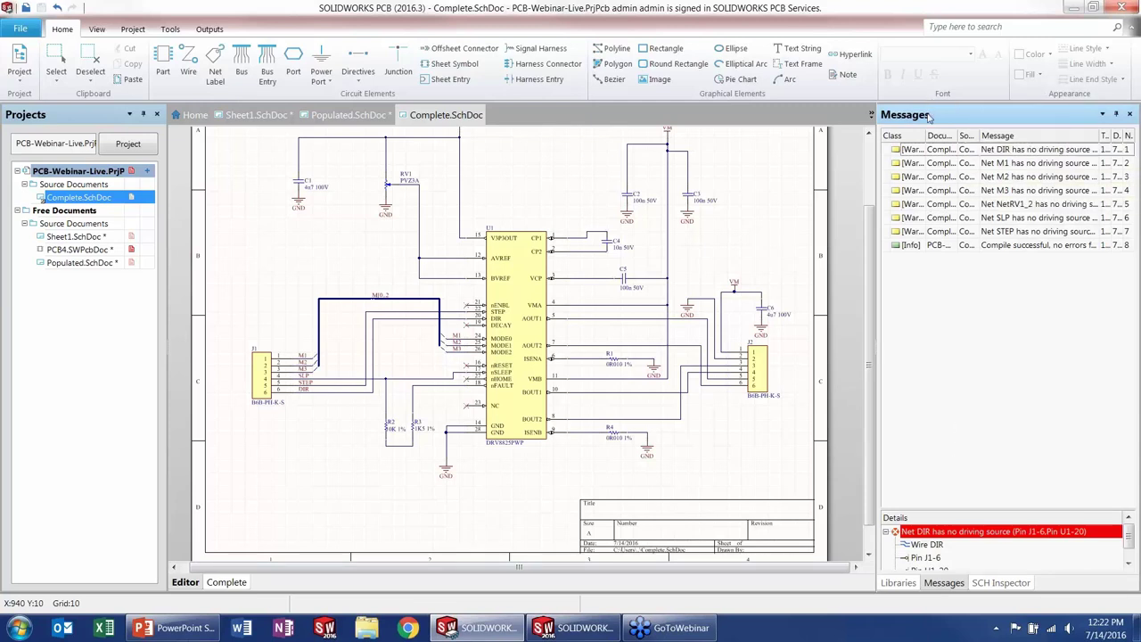
pyautogui.moveTo(928, 136); pyautogui.dragTo(953, 136)
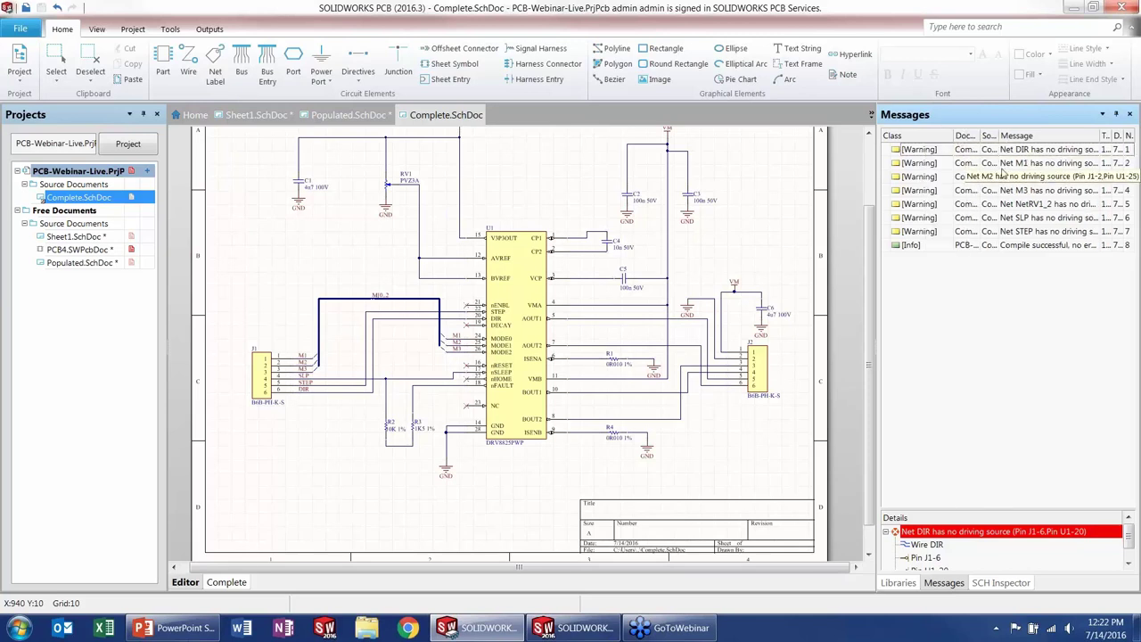
# Step: Trace the driving-source warnings for nets DIR, M1, M2 and NetRV1_2 on the schematic, and clear the highlighting
pyautogui.doubleClick(1016, 150)
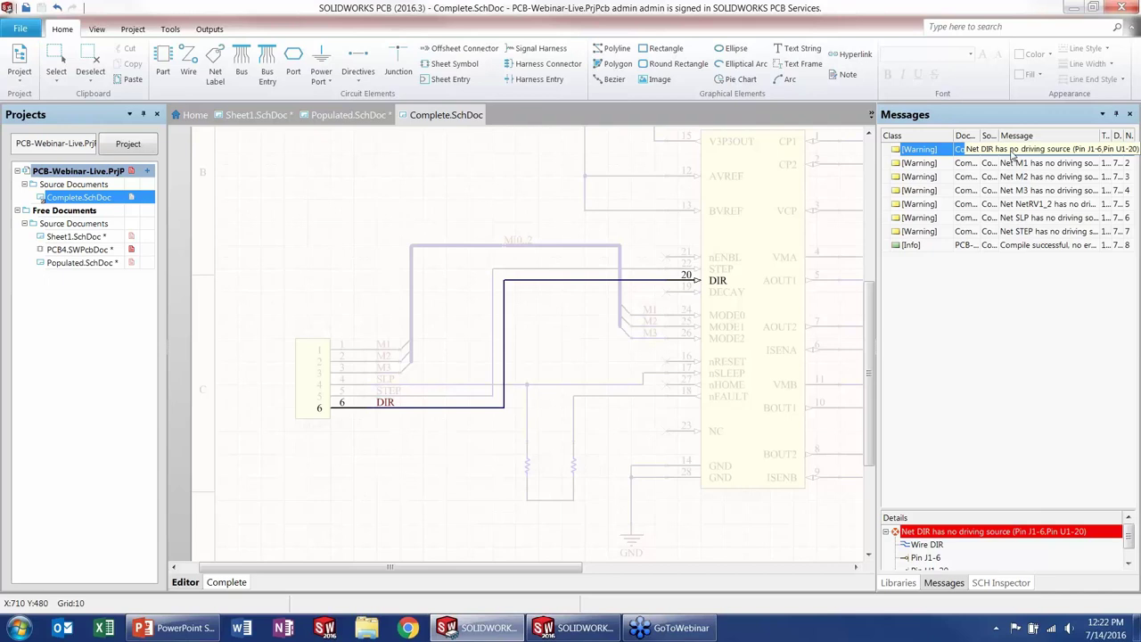
pyautogui.click(1013, 163)
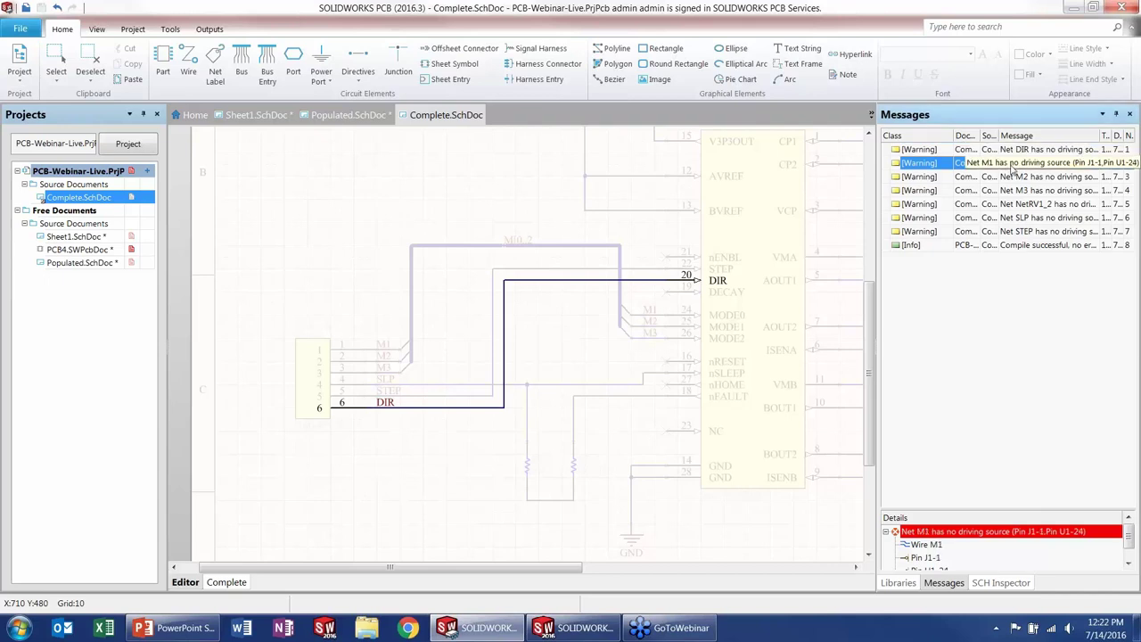
pyautogui.click(1013, 177)
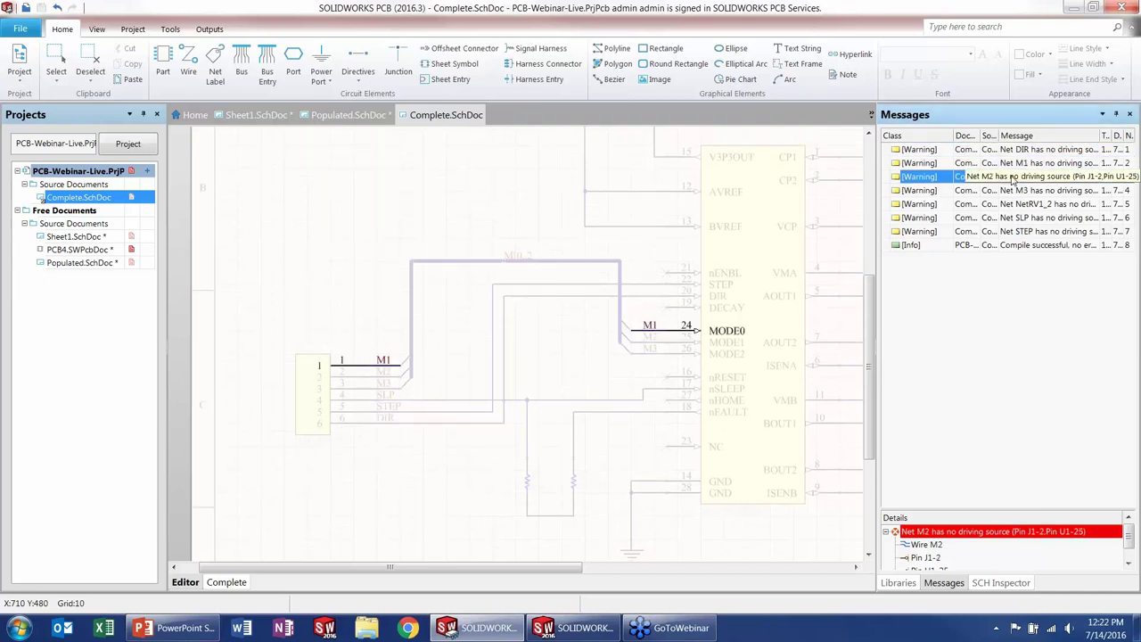
pyautogui.click(1013, 190)
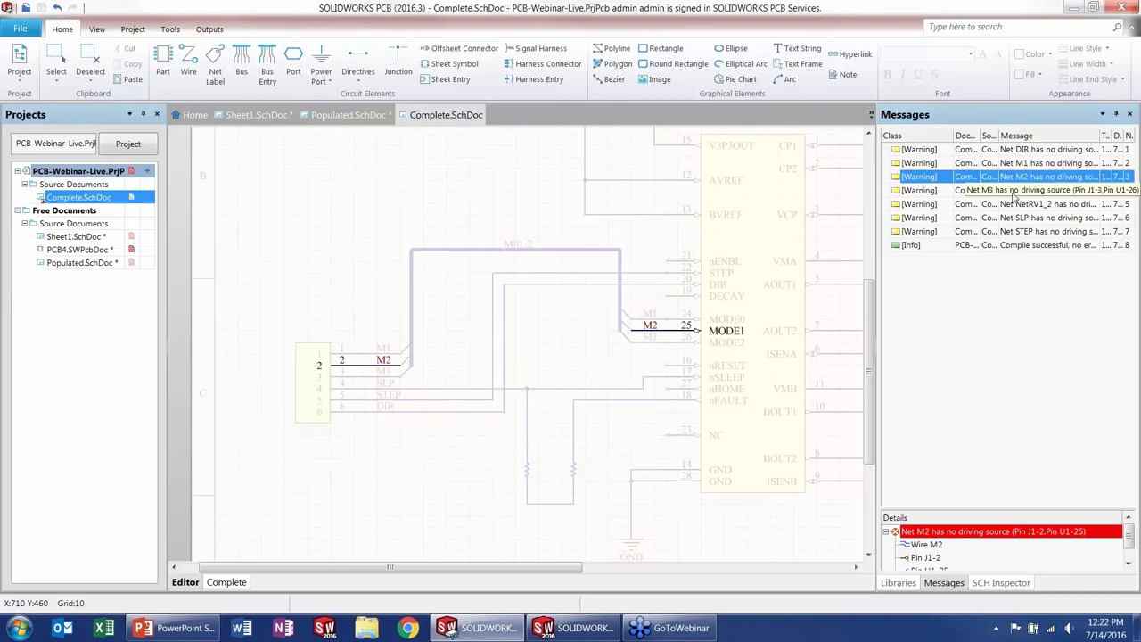
pyautogui.click(1015, 203)
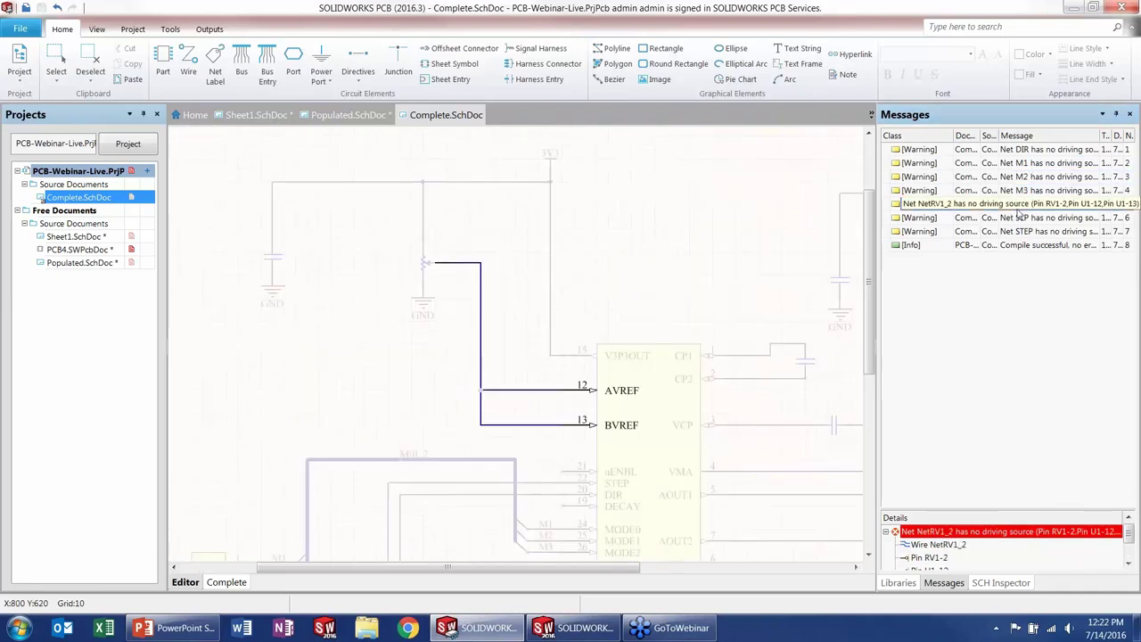
pyautogui.click(738, 221)
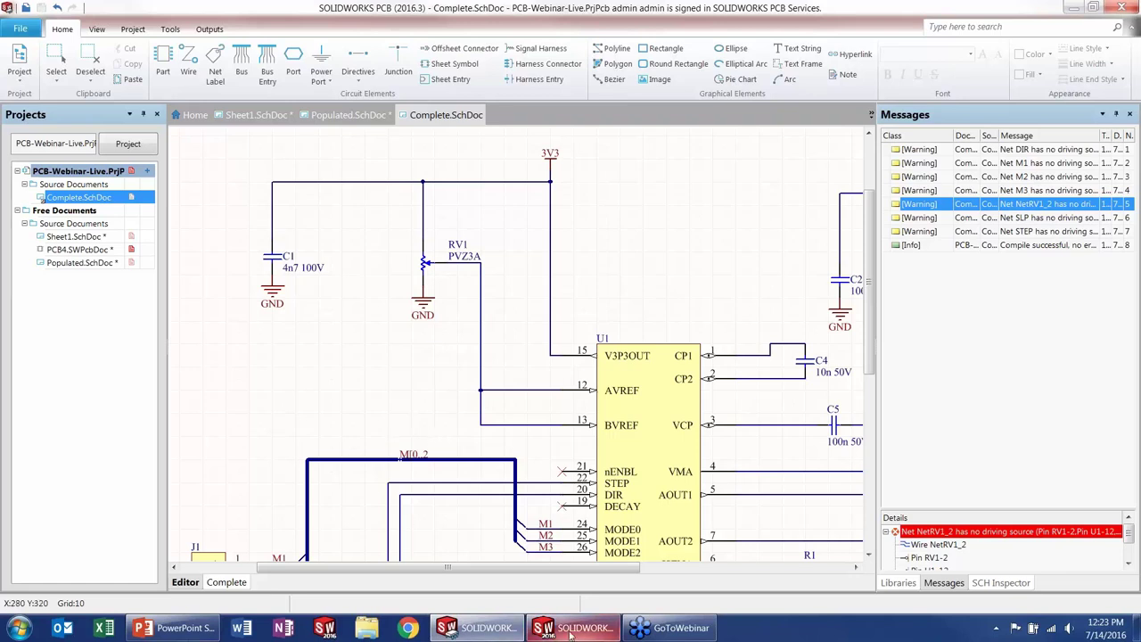
pyautogui.moveTo(553, 635)
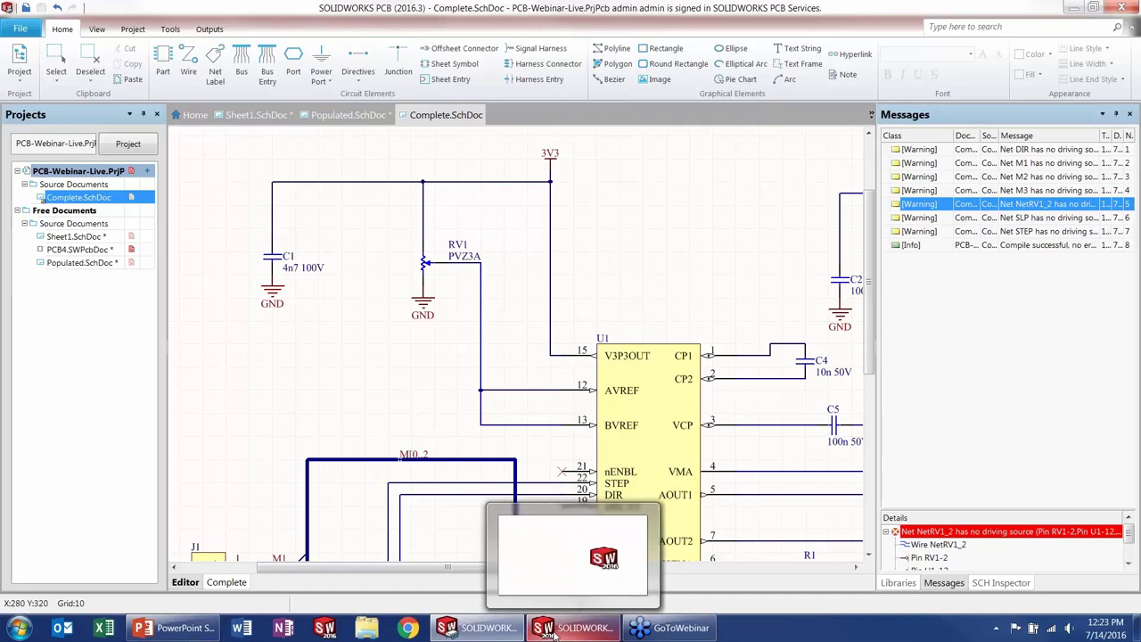
# Step: Switch to SOLIDWORKS with the StepperMotor part, review the active add-ins down to SOLIDWORKS PCB 2016, and accept the list
pyautogui.click(554, 634)
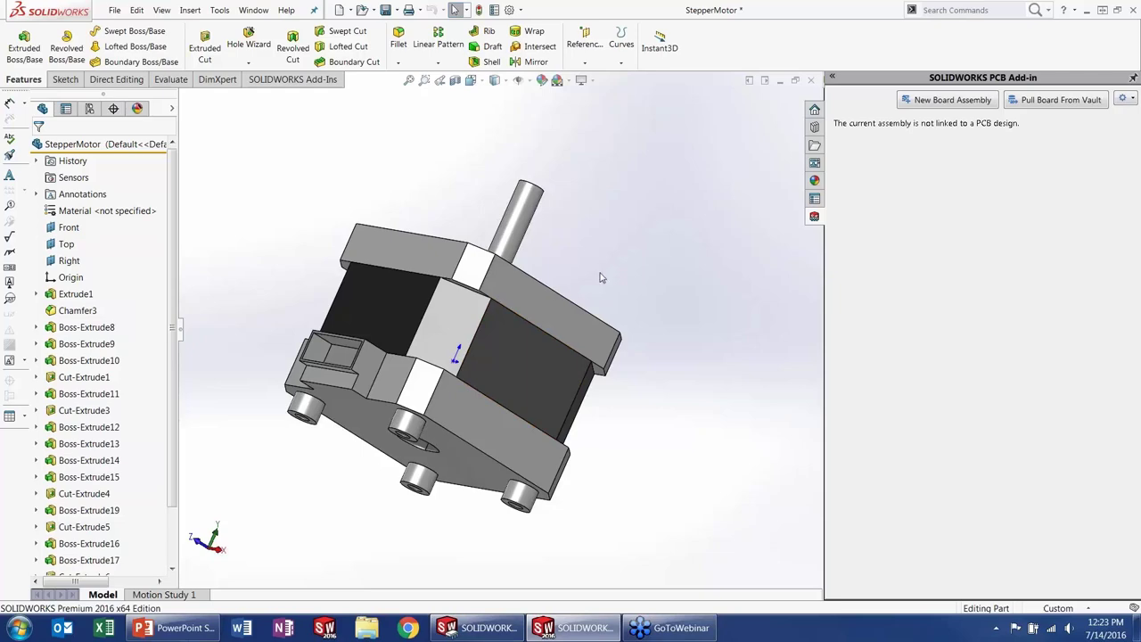
pyautogui.moveTo(455, 354); pyautogui.dragTo(576, 167, button='middle')
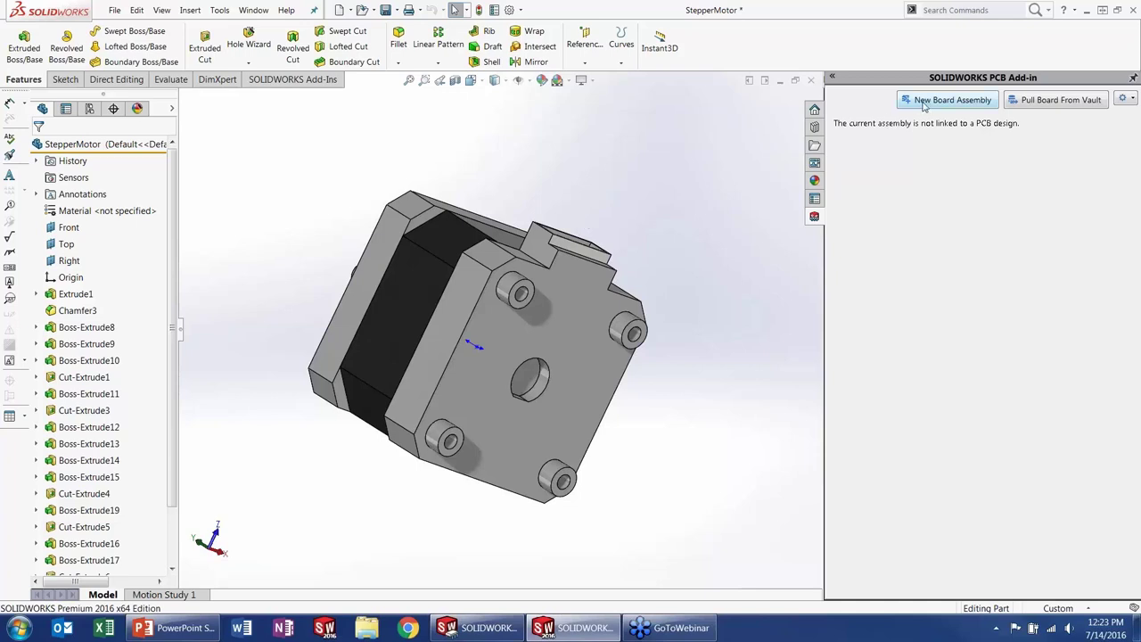
pyautogui.click(521, 10)
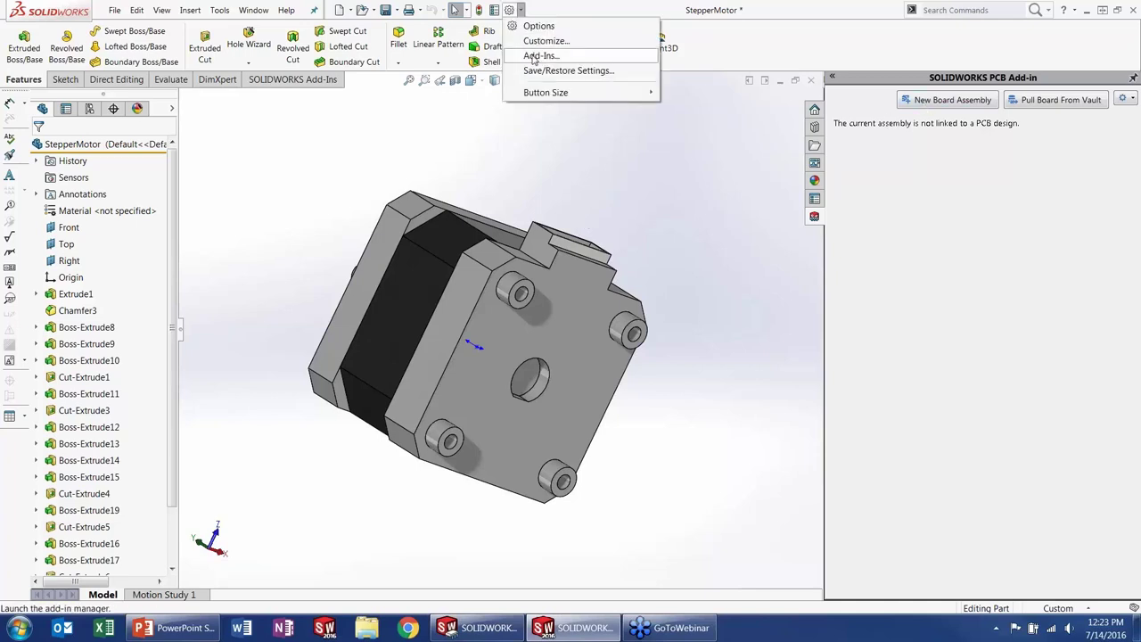
pyautogui.click(534, 56)
pyautogui.click(545, 356)
pyautogui.scroll(-2, 563, 375)
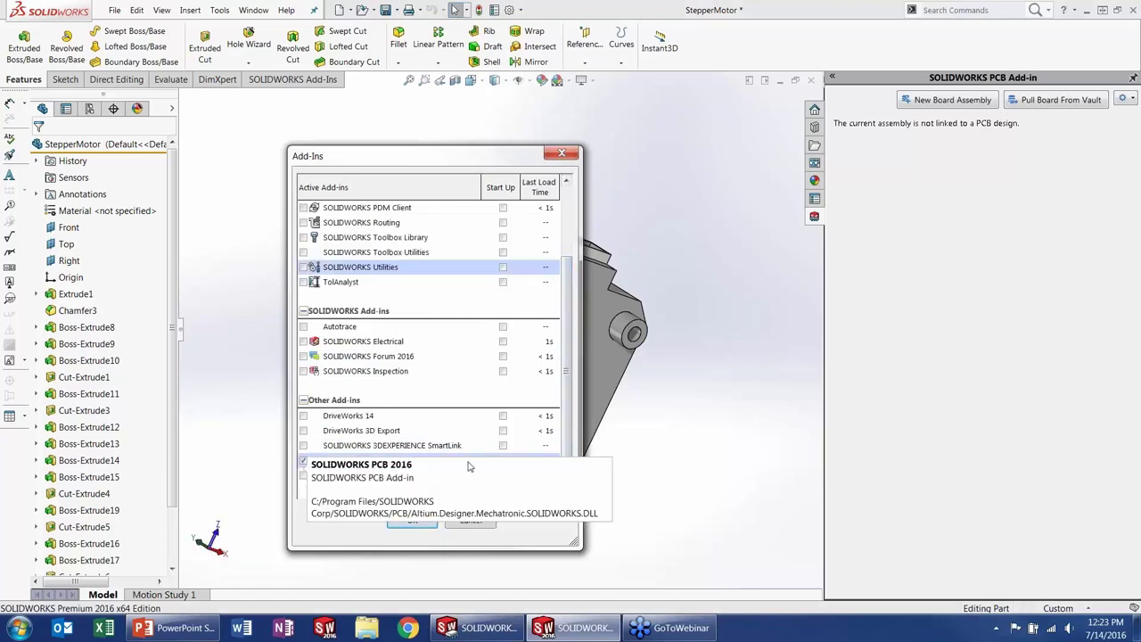
pyautogui.click(427, 525)
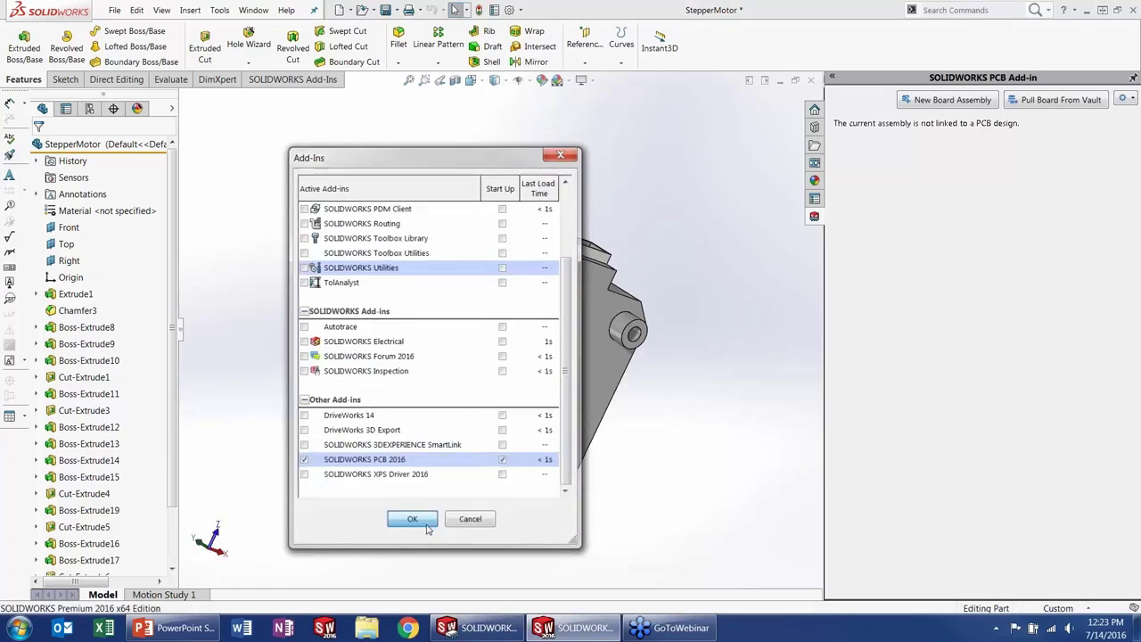
# Step: Create a new board assembly linked to the managed project PCB-Webinar-Live and save it as PCB-Webinar-Live
pyautogui.click(952, 100)
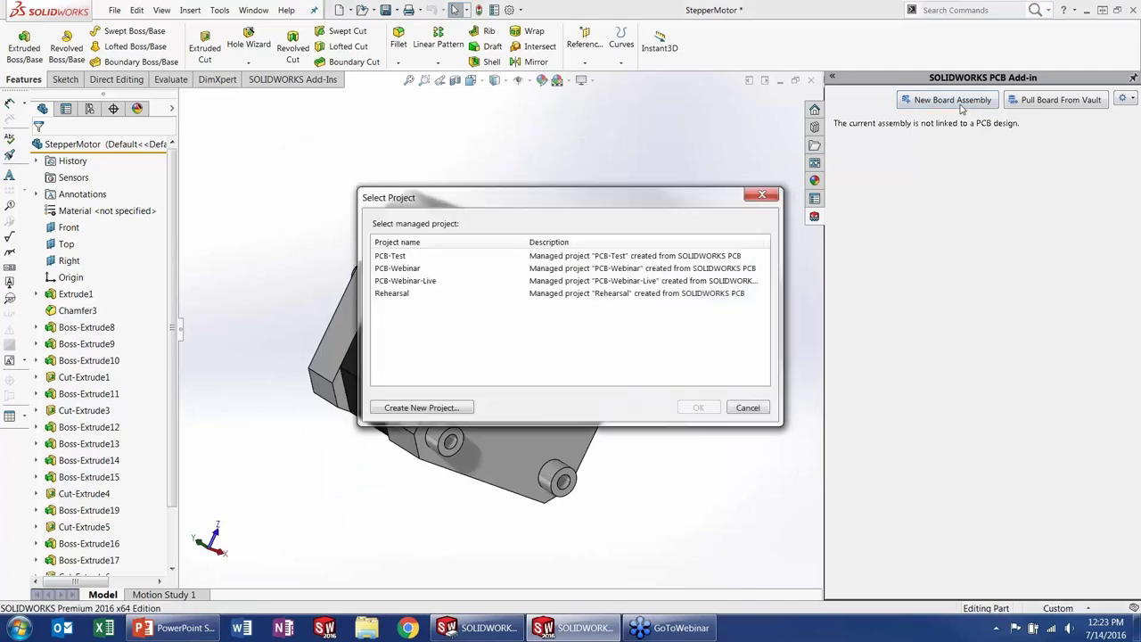
pyautogui.click(397, 282)
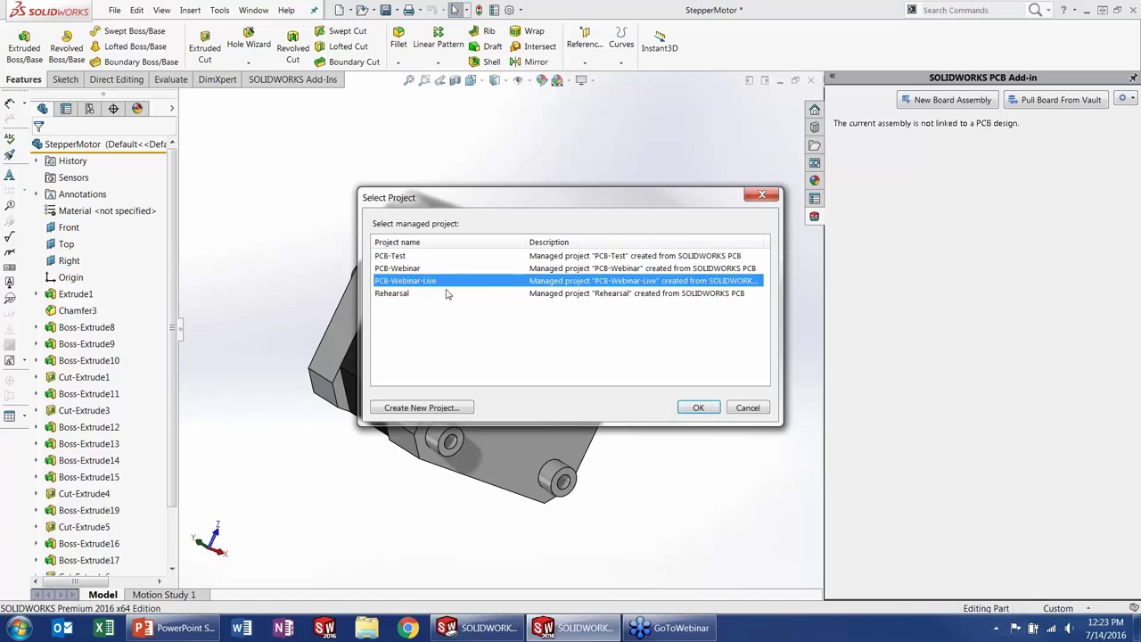
pyautogui.click(699, 410)
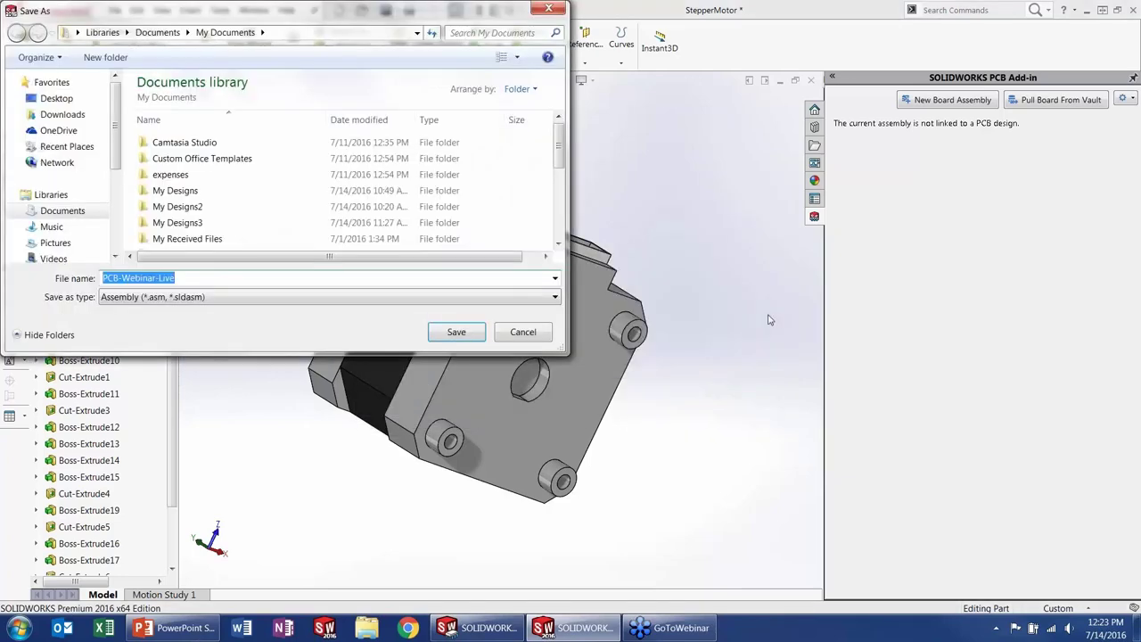
pyautogui.click(457, 331)
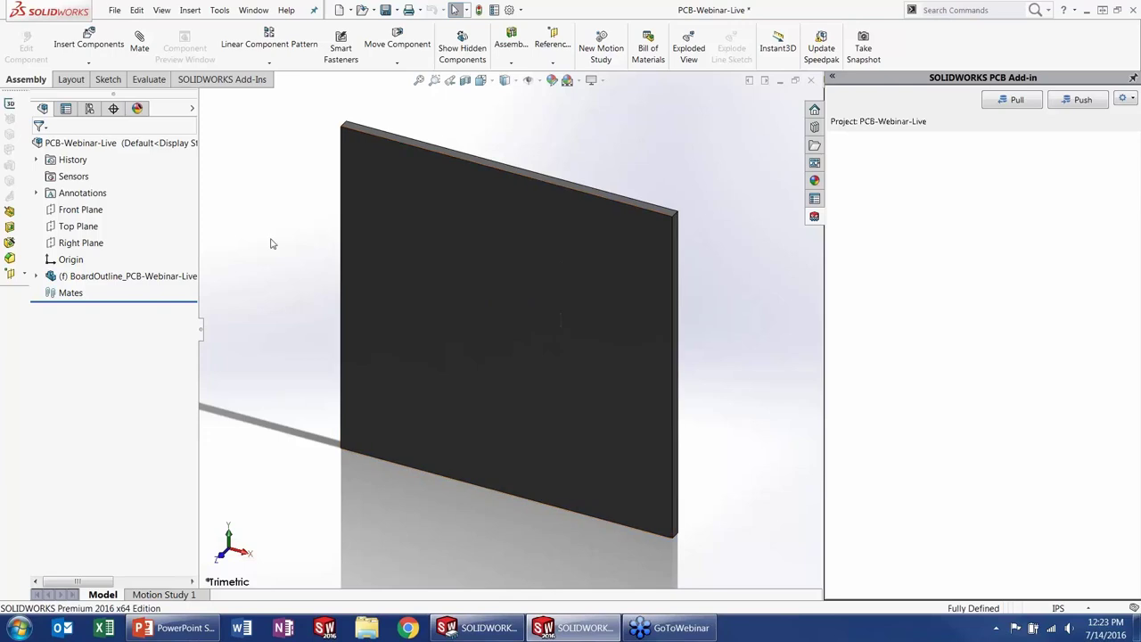
pyautogui.moveTo(574, 324); pyautogui.dragTo(522, 273, button='middle')
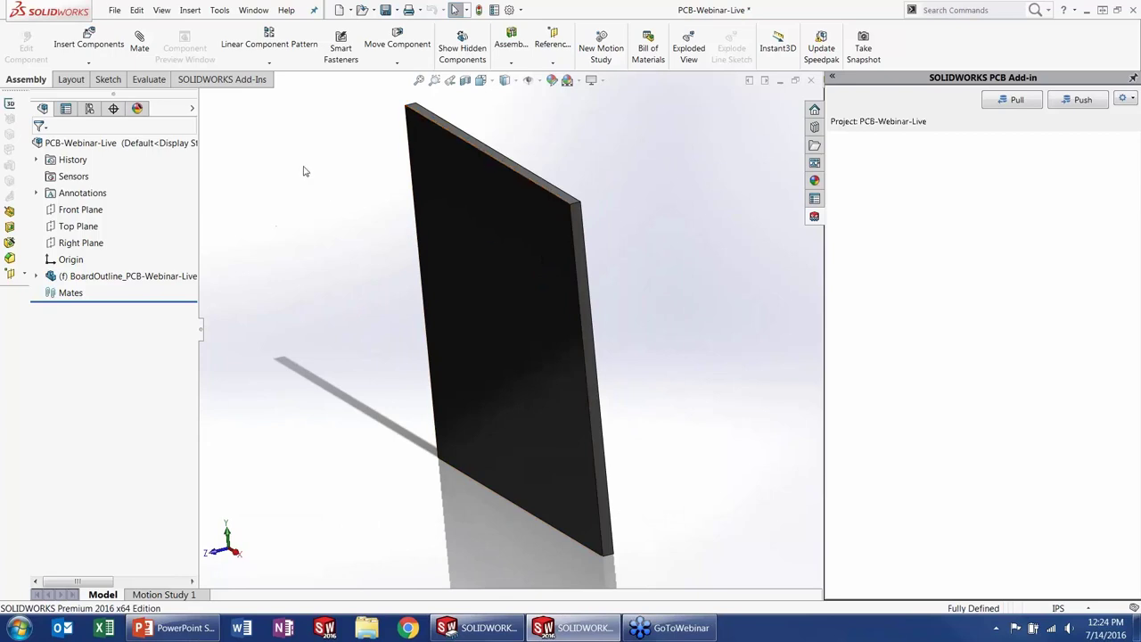
# Step: Make a new assembly and insert the StepperMotor part and the PCB-Webinar-Live board assembly into it
pyautogui.click(350, 10)
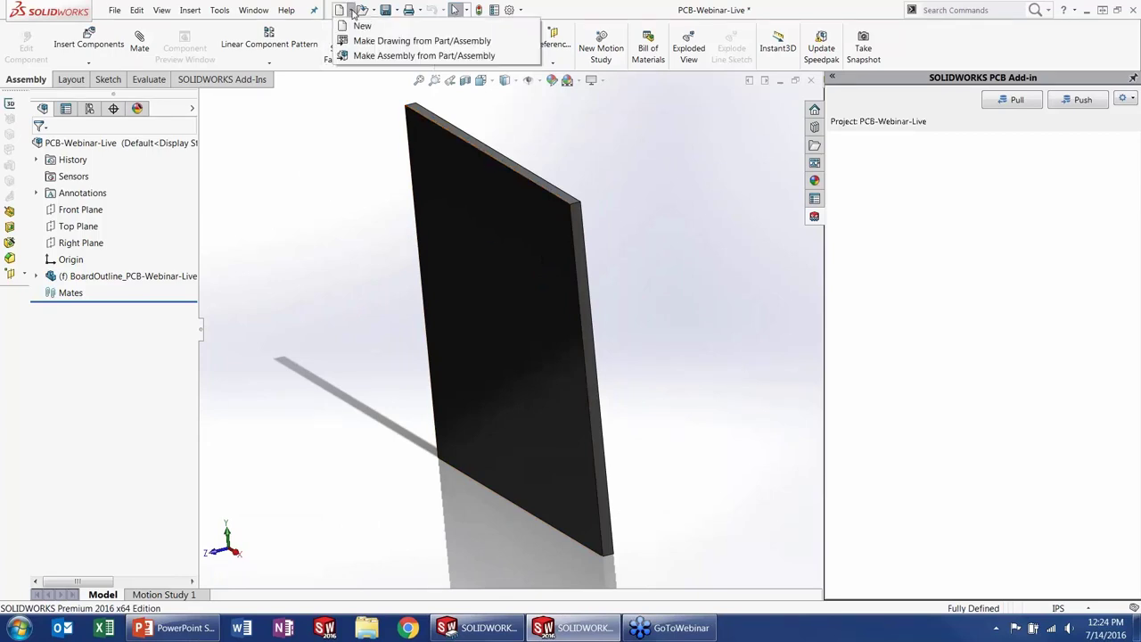
pyautogui.click(363, 56)
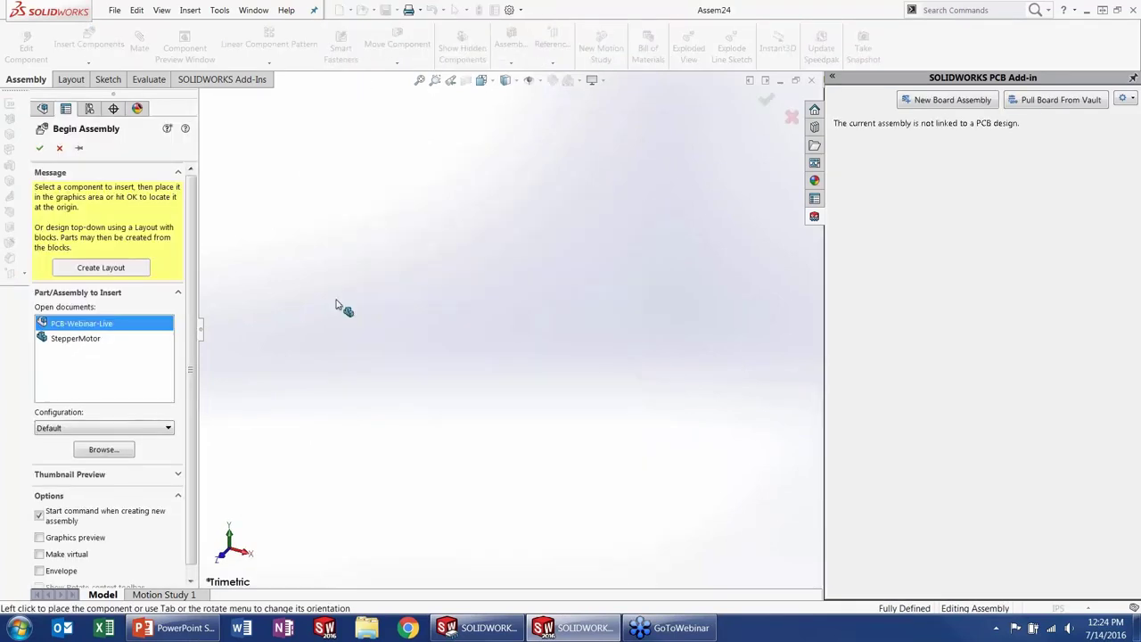
pyautogui.click(89, 341)
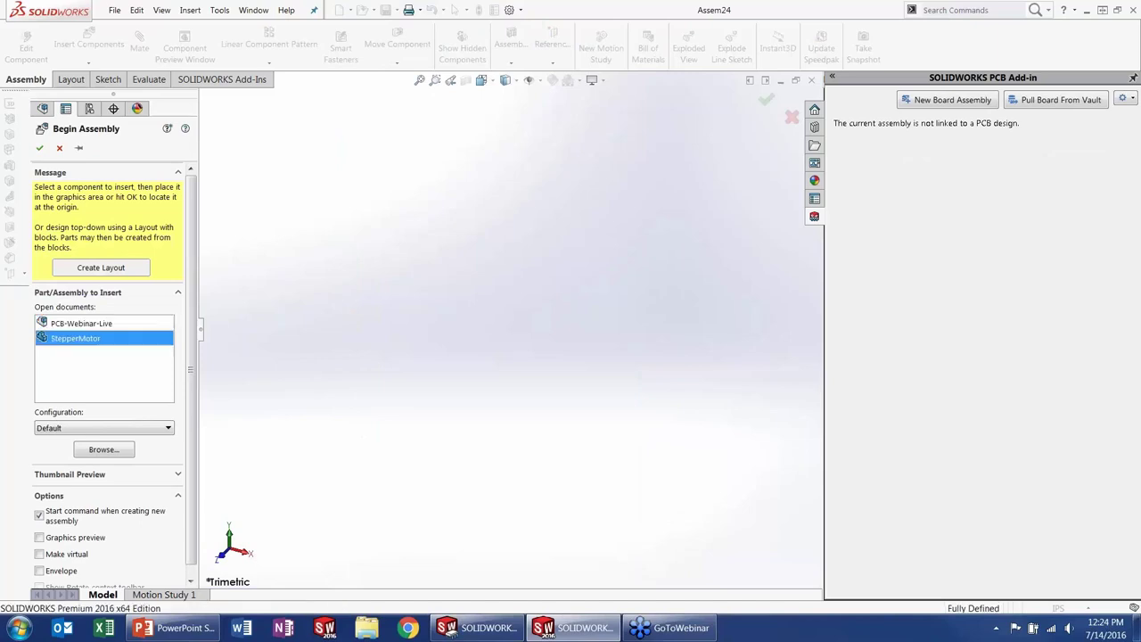
pyautogui.click(535, 275)
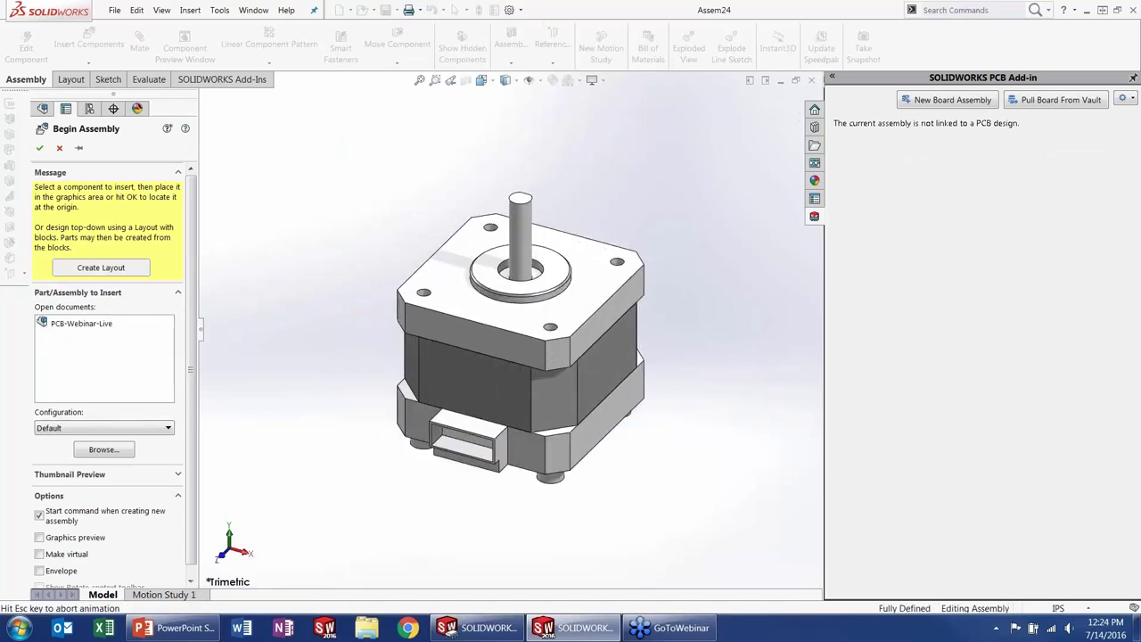
pyautogui.click(88, 40)
pyautogui.click(73, 303)
pyautogui.click(333, 469)
pyautogui.moveTo(520, 403); pyautogui.dragTo(500, 339, button='middle')
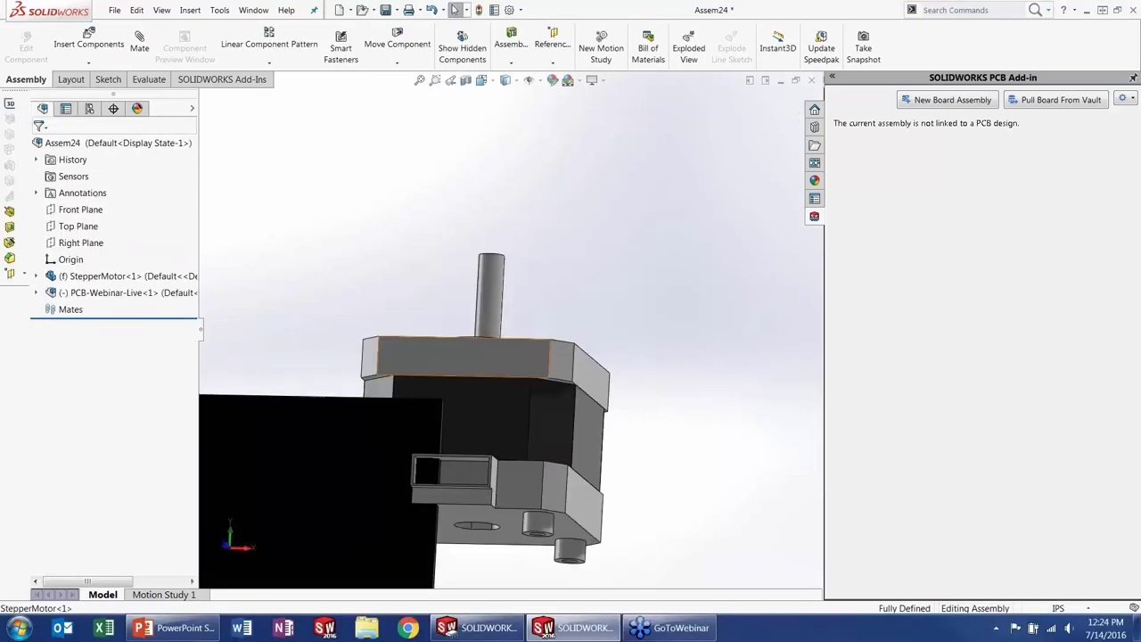
# Step: Add a coincident mate between the board's large face and the end face of a standoff under the stepper motor
pyautogui.moveTo(342, 347); pyautogui.dragTo(326, 341, button='middle')
pyautogui.press('m')
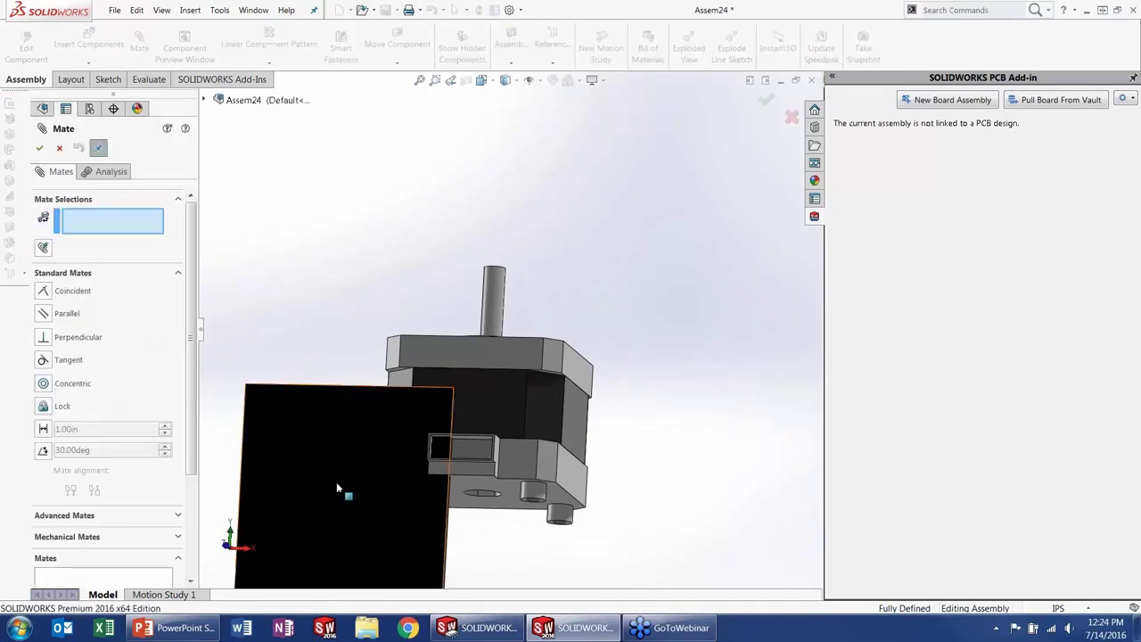
pyautogui.click(337, 488)
pyautogui.scroll(-3, 548, 510)
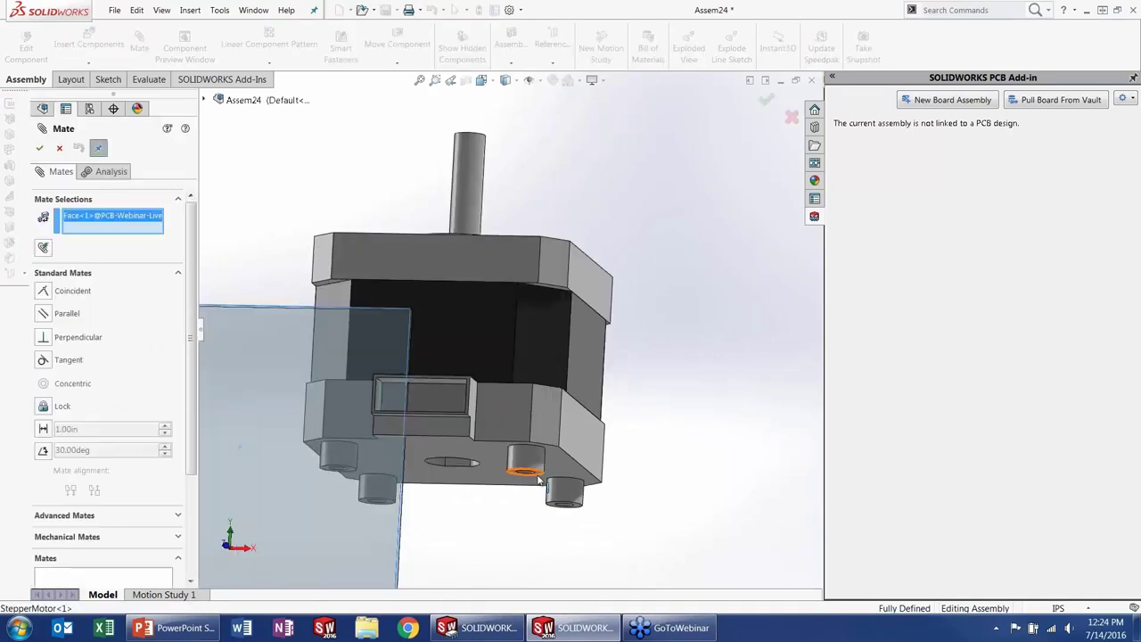
pyautogui.click(539, 482)
pyautogui.click(650, 497)
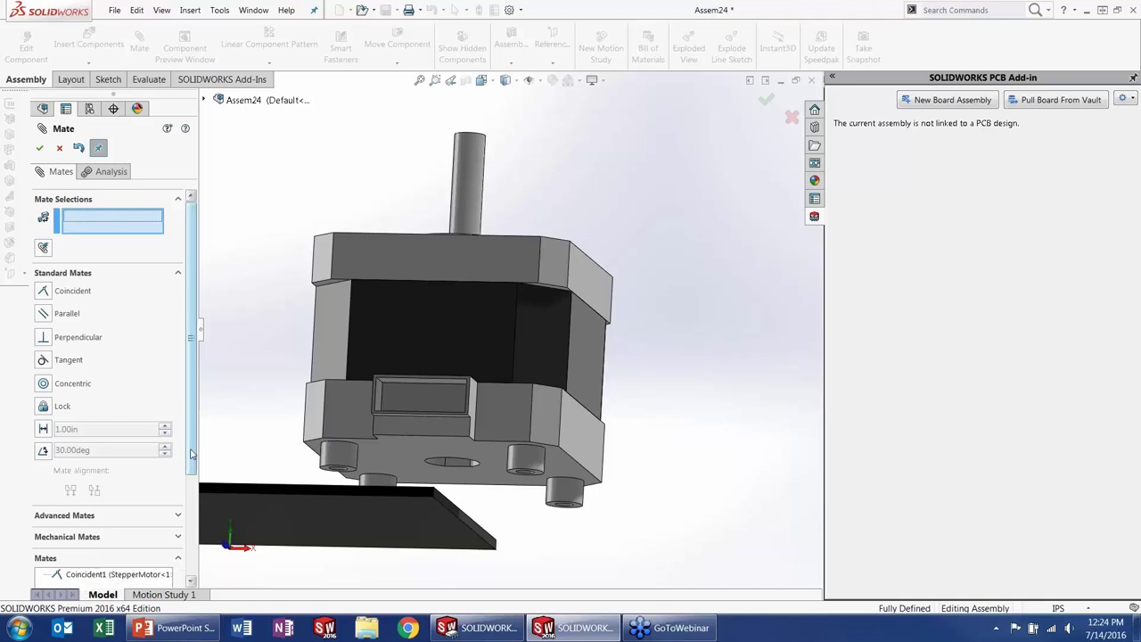
# Step: Add a centered Width mate between two opposite side faces of the motor base and the board's two matching edge faces
pyautogui.scroll(-3, 193, 461)
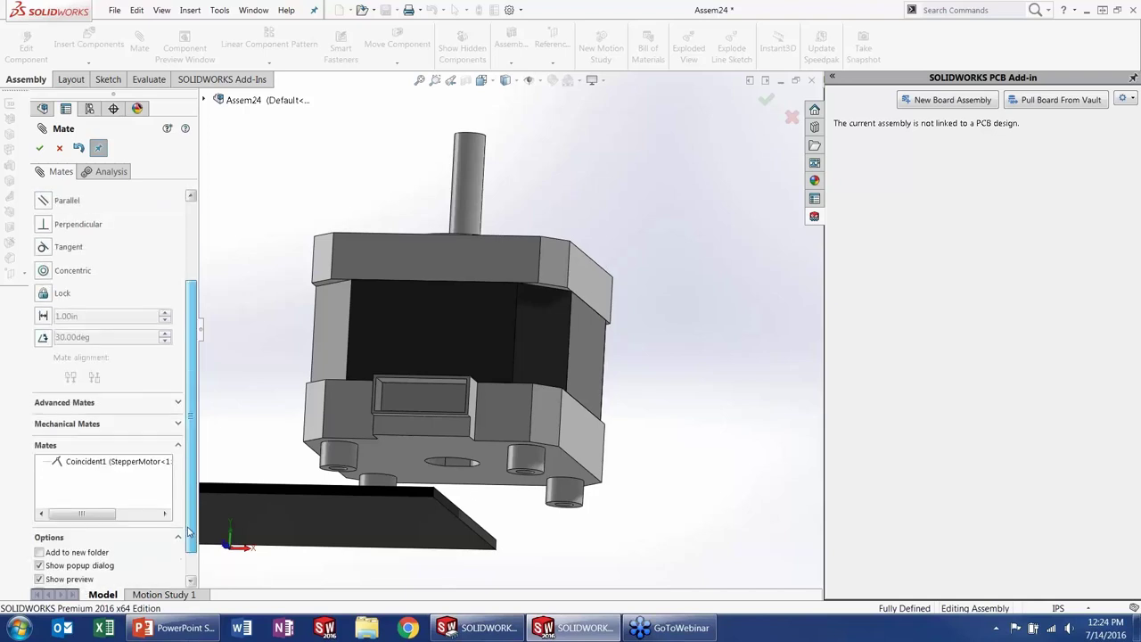
pyautogui.click(54, 402)
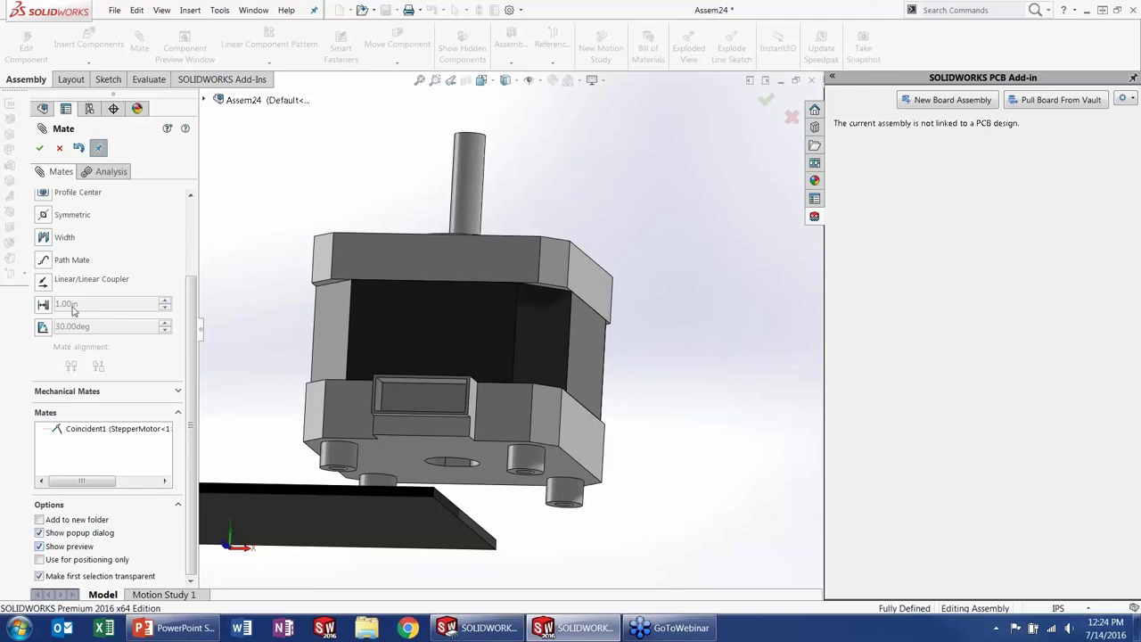
pyautogui.click(43, 237)
pyautogui.click(585, 446)
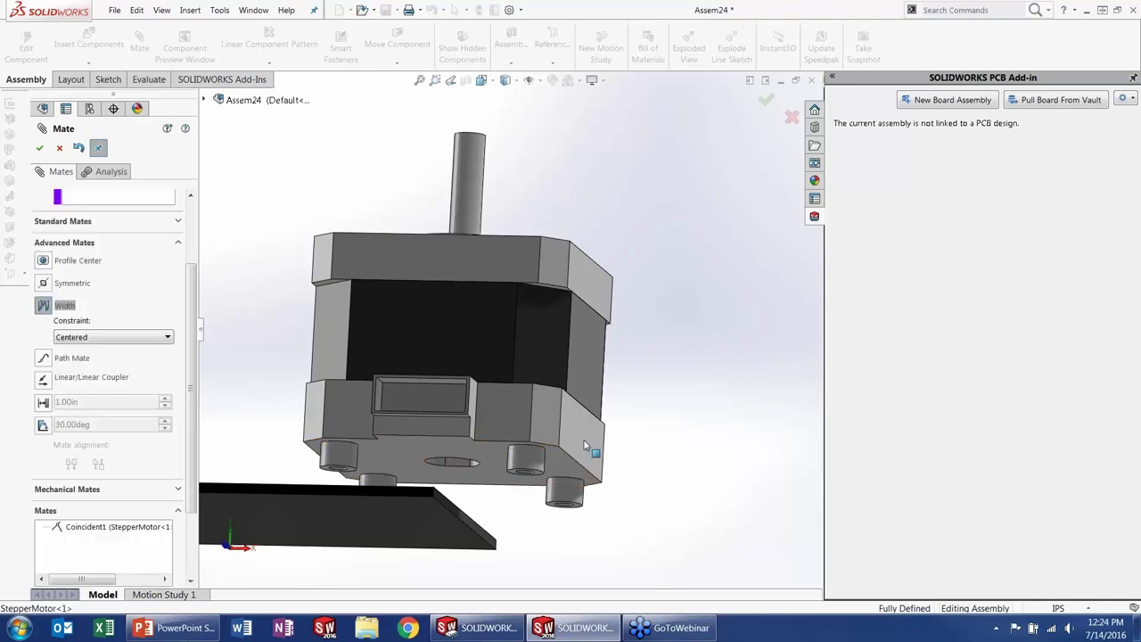
pyautogui.click(369, 455)
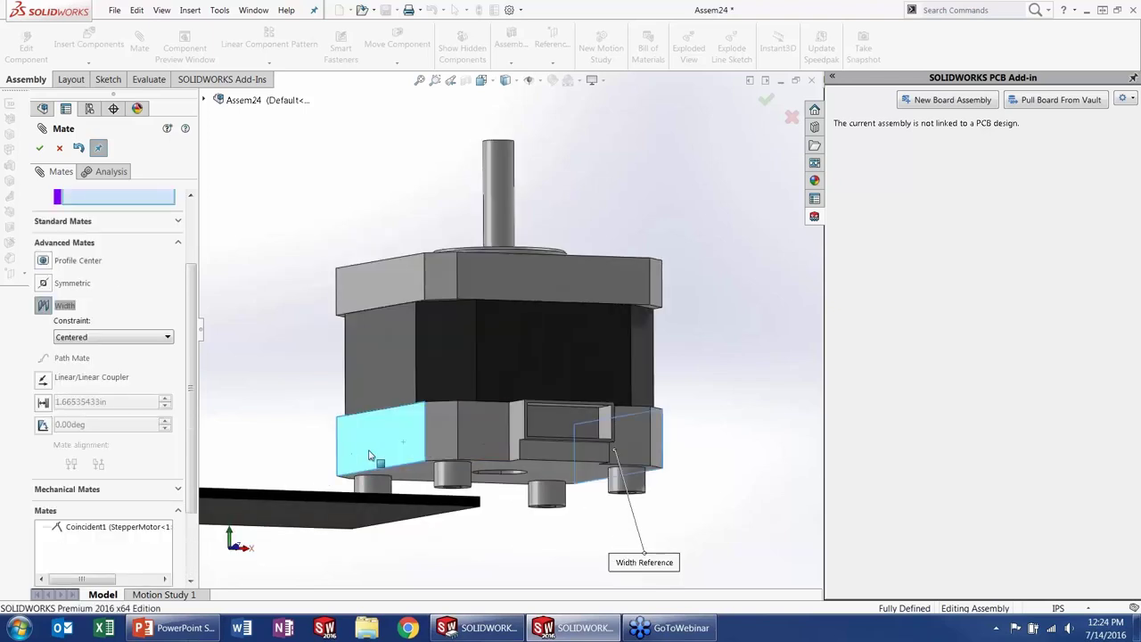
pyautogui.click(299, 506)
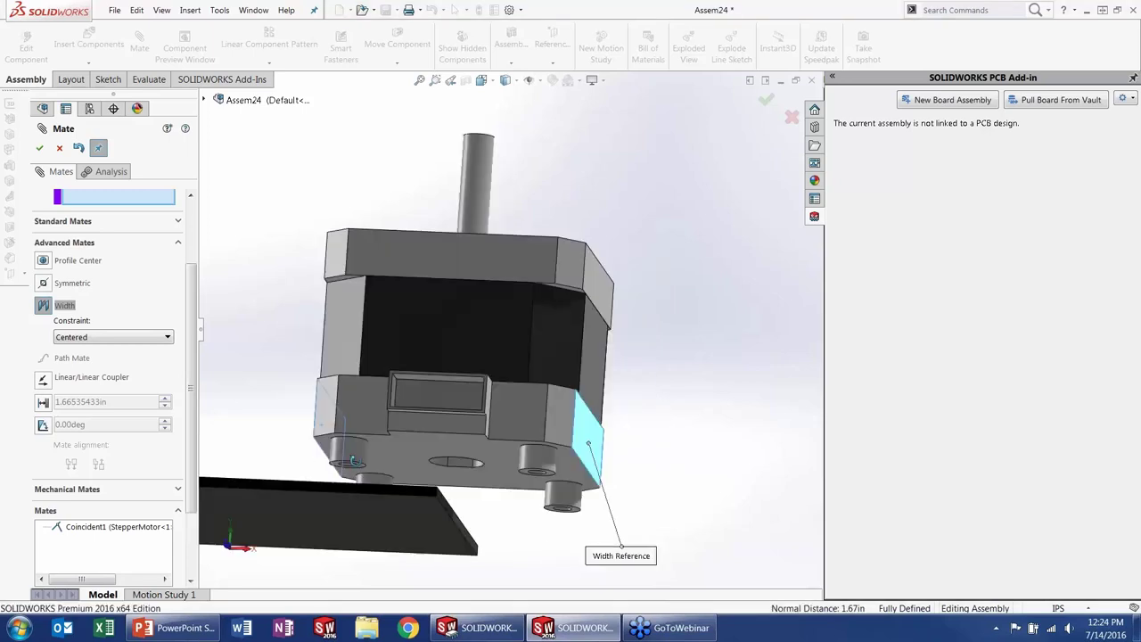
pyautogui.click(615, 513)
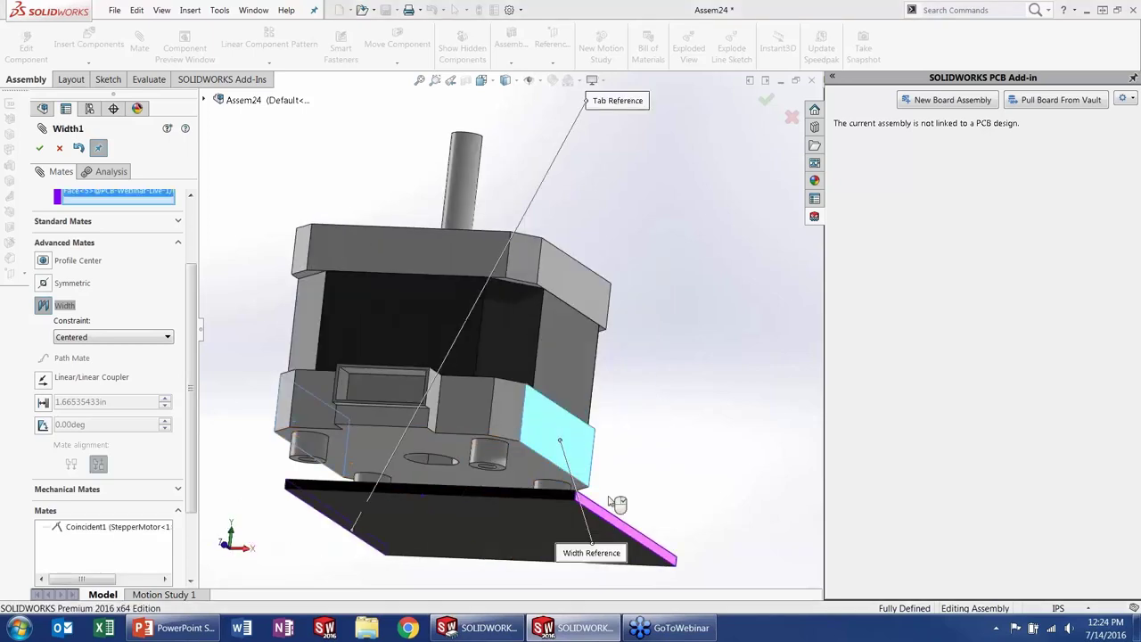
pyautogui.click(39, 148)
# Step: Add a second centered Width mate using the motor base's other two side faces and the board's remaining edge faces, and finish mating
pyautogui.click(454, 425)
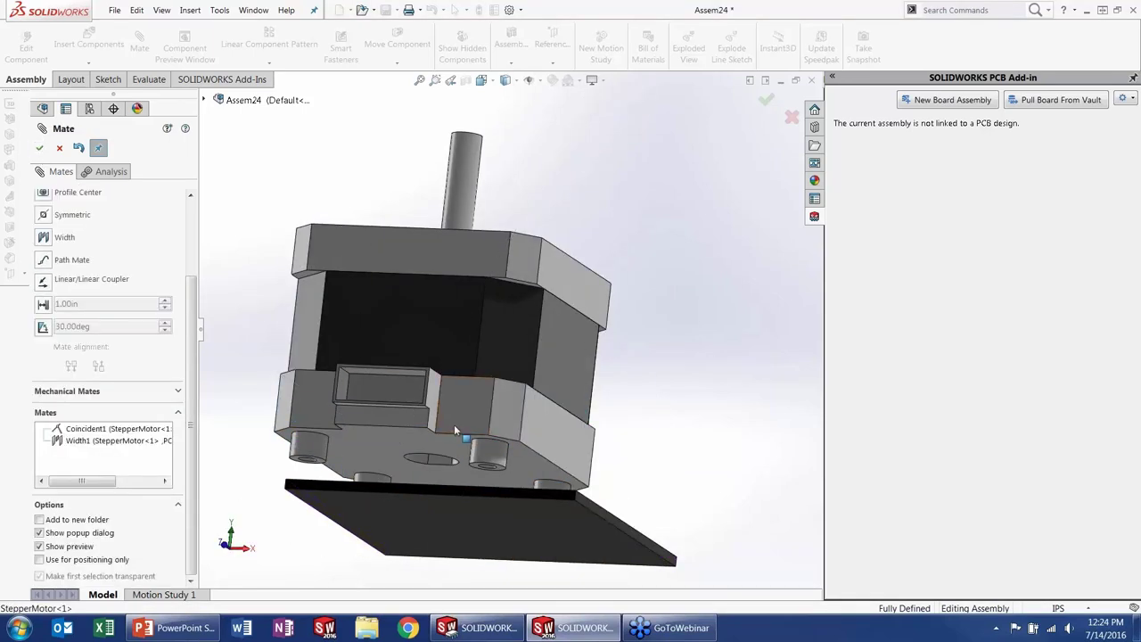
pyautogui.moveTo(479, 460); pyautogui.dragTo(343, 372, button='middle')
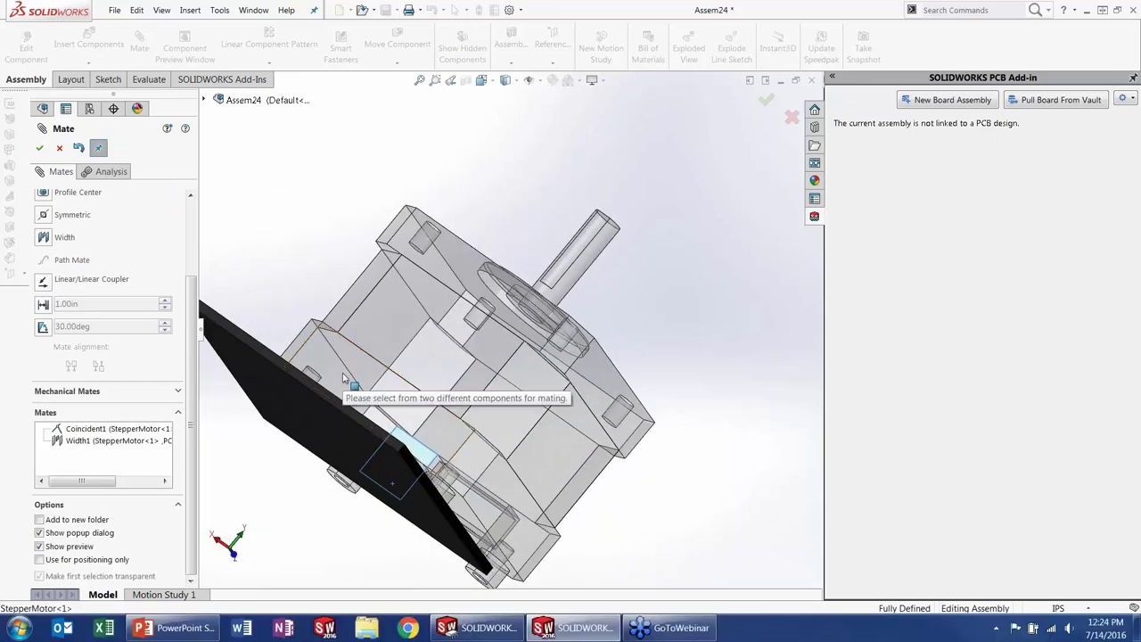
pyautogui.scroll(3, 96, 277)
pyautogui.click(54, 337)
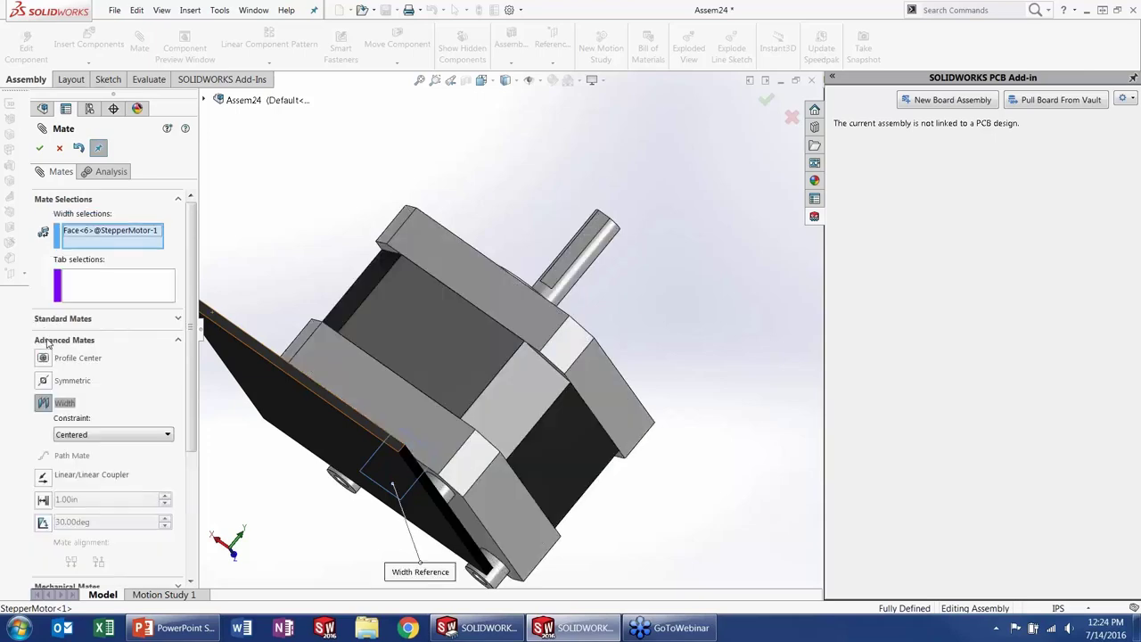
pyautogui.click(388, 416)
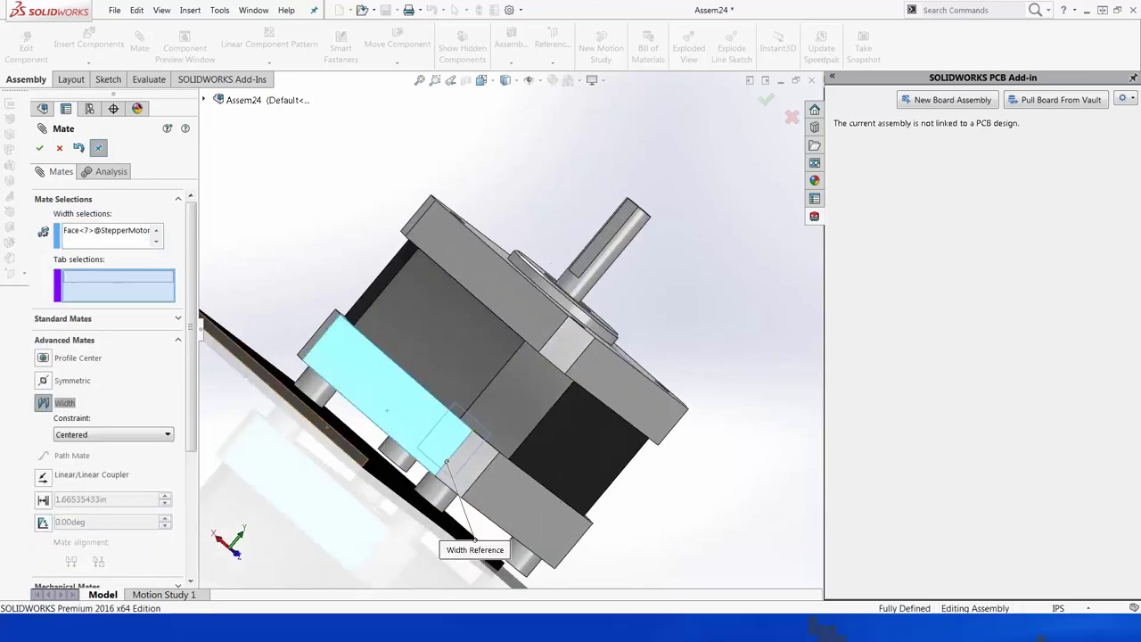
pyautogui.click(325, 409)
pyautogui.moveTo(326, 408); pyautogui.dragTo(464, 499, button='middle')
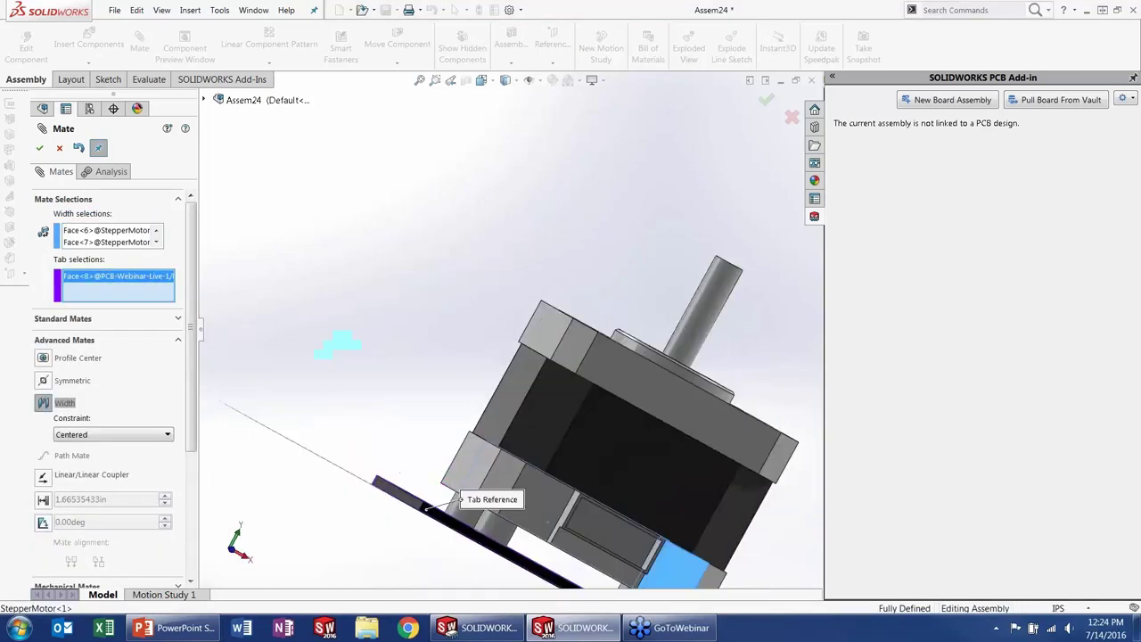
pyautogui.click(434, 526)
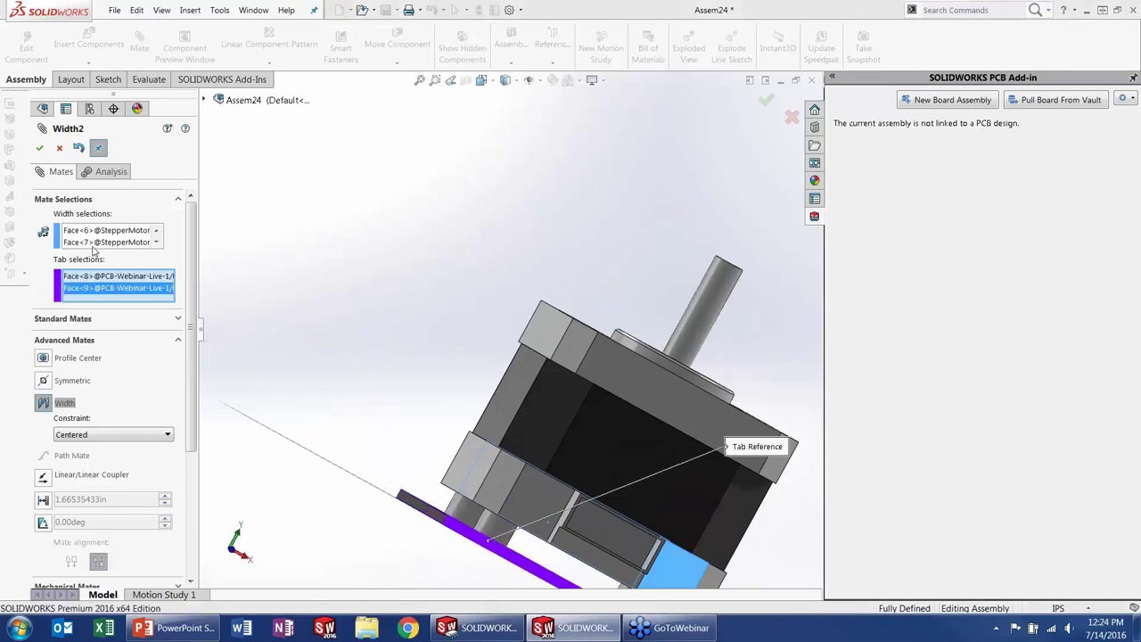
pyautogui.click(39, 148)
pyautogui.moveTo(454, 382); pyautogui.dragTo(445, 435, button='middle')
pyautogui.press('Escape')
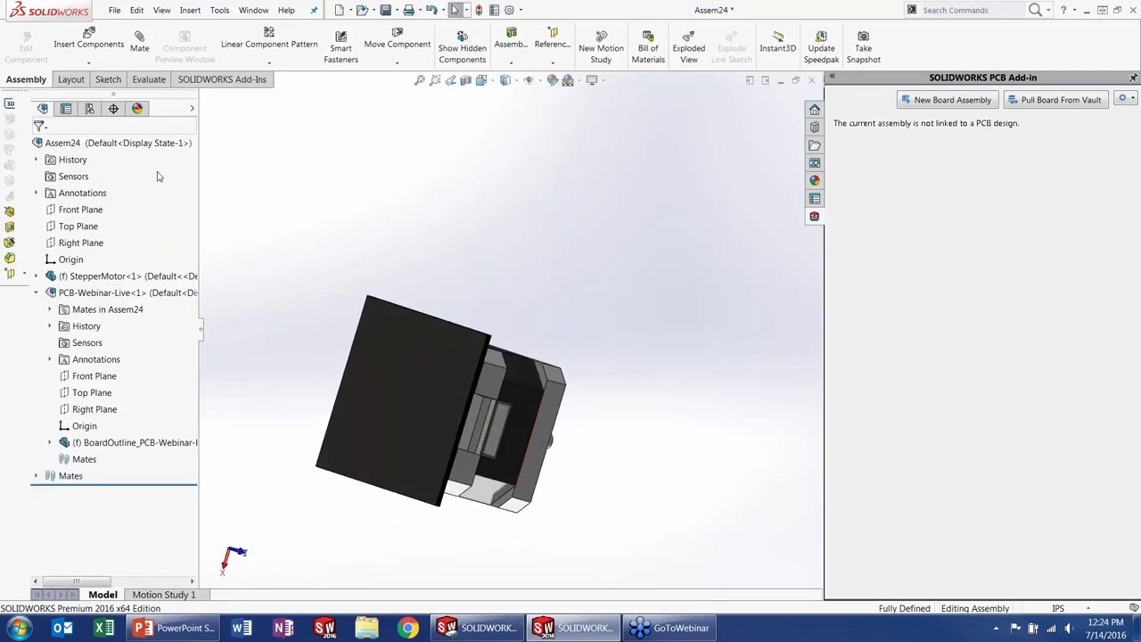
# Step: Open the Board feature's Sketch1 in the BoardOutline part for editing in the assembly, saving the assembly and all modified components
pyautogui.click(50, 442)
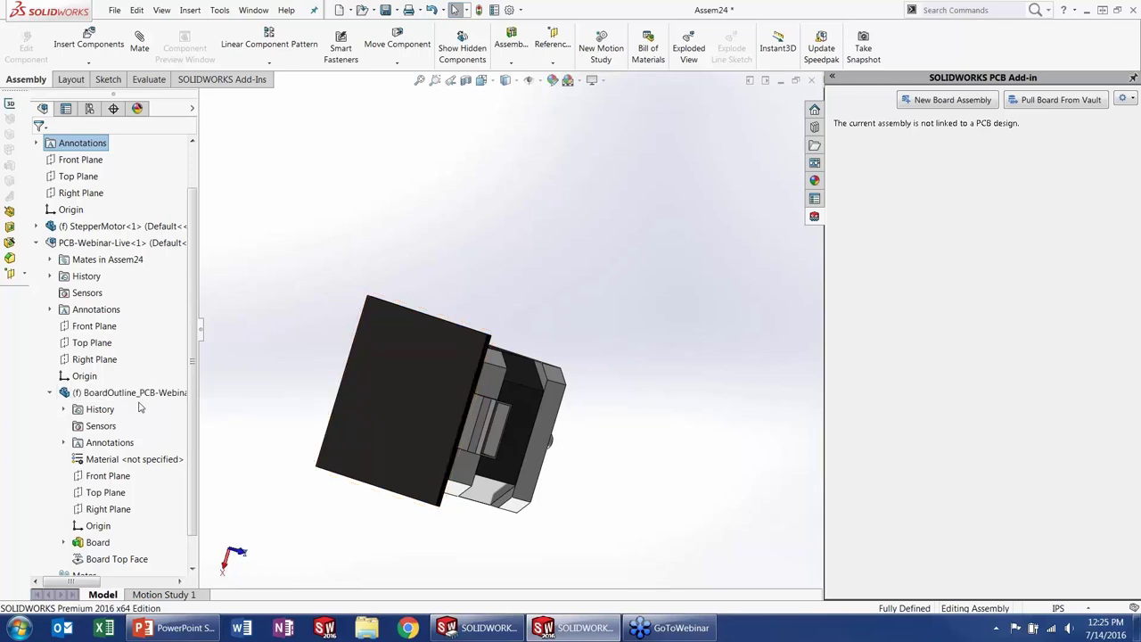
pyautogui.scroll(1, 139, 407)
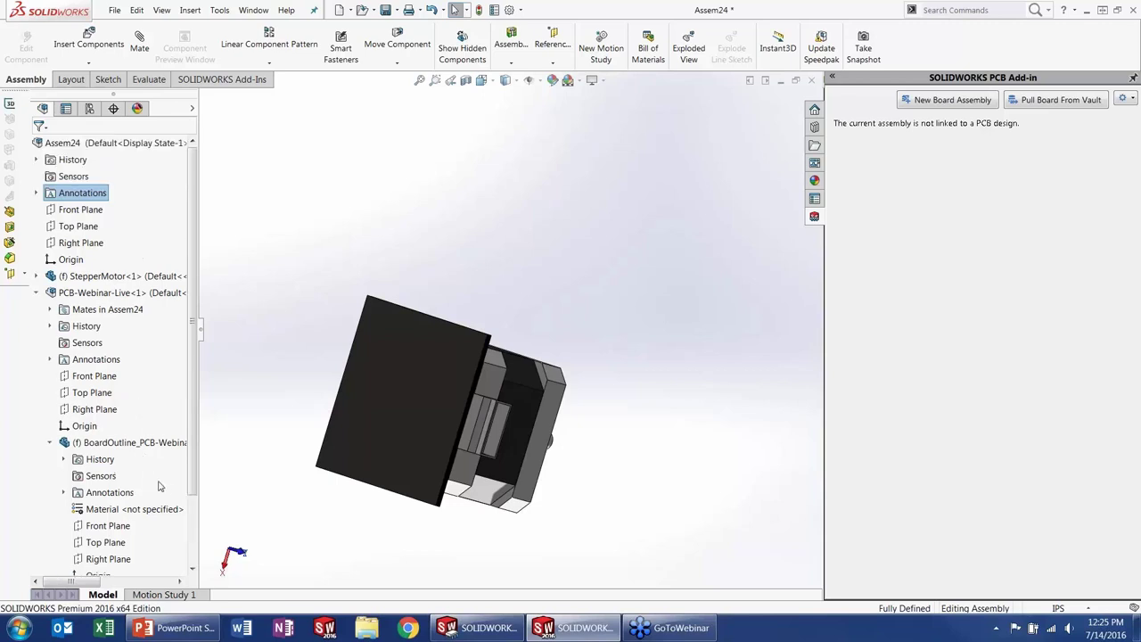
pyautogui.scroll(-1, 159, 486)
pyautogui.click(91, 543)
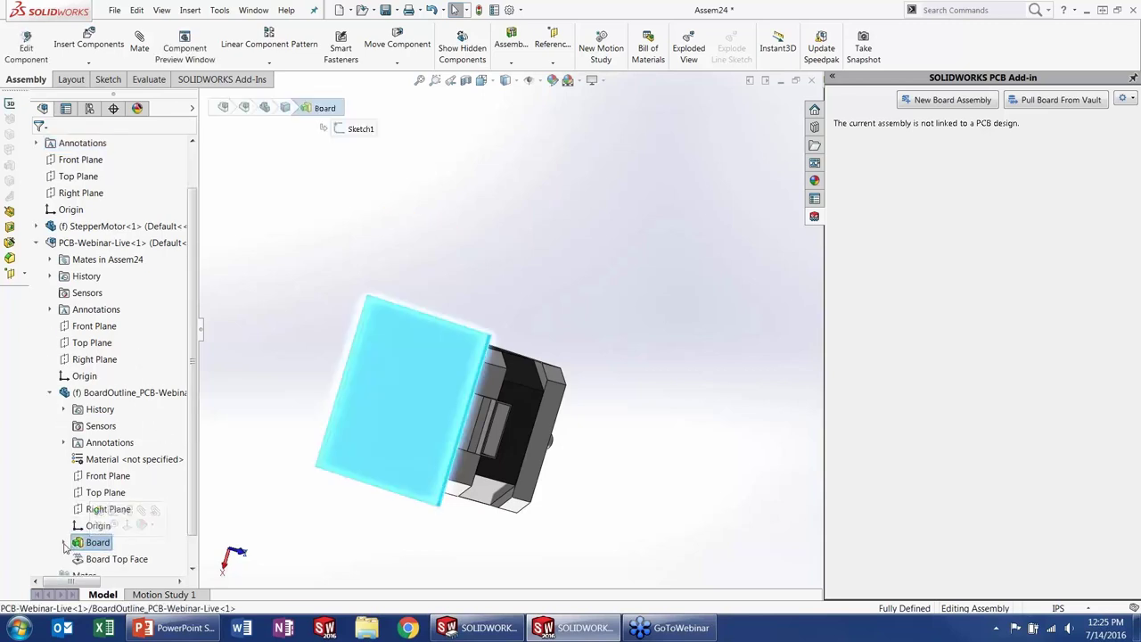
pyautogui.click(64, 542)
pyautogui.click(100, 542)
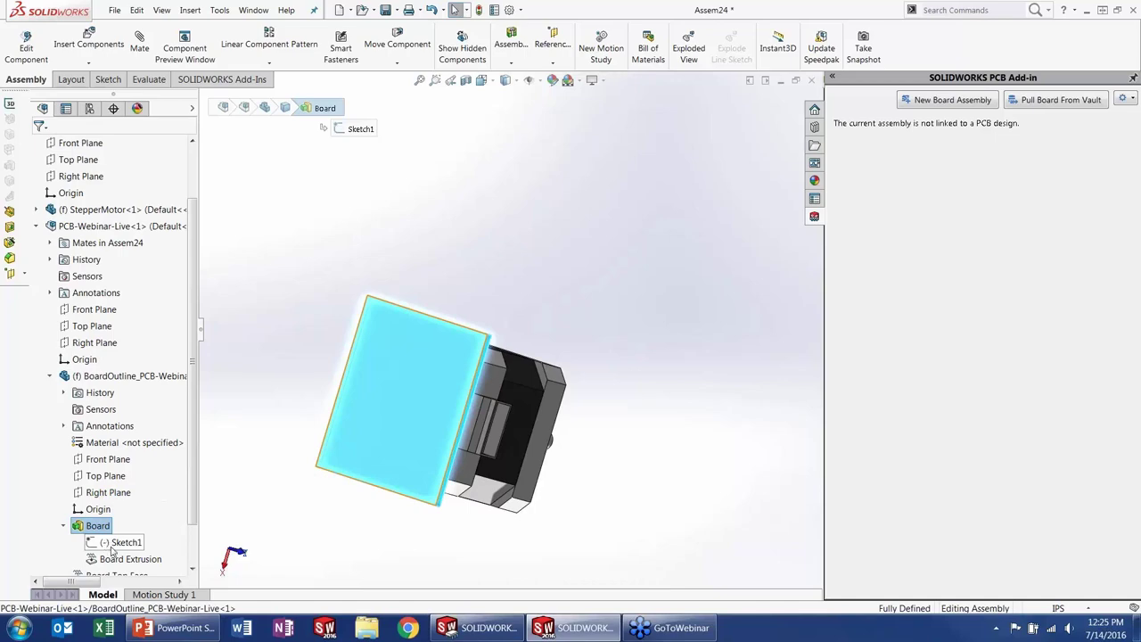
pyautogui.rightClick(114, 542)
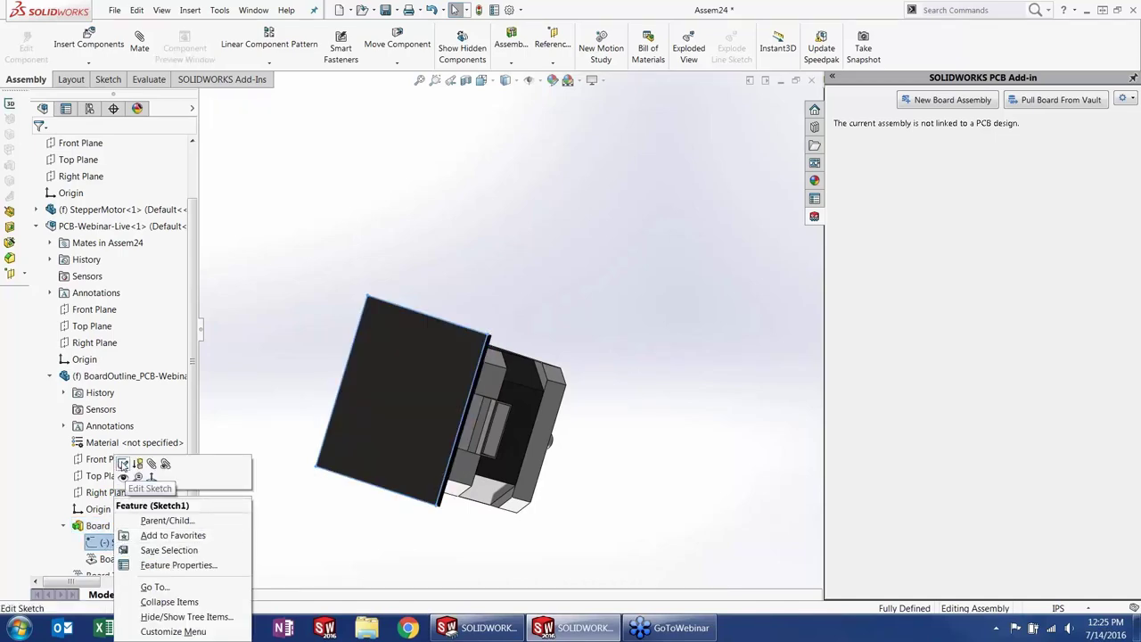
pyautogui.click(123, 464)
pyautogui.click(596, 330)
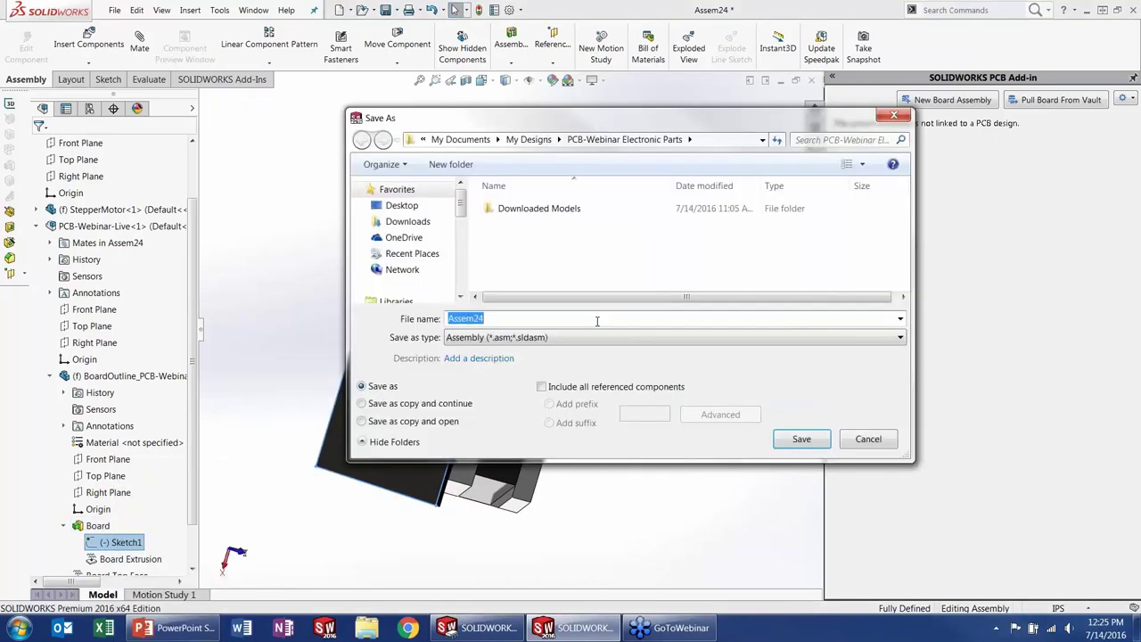
pyautogui.click(789, 441)
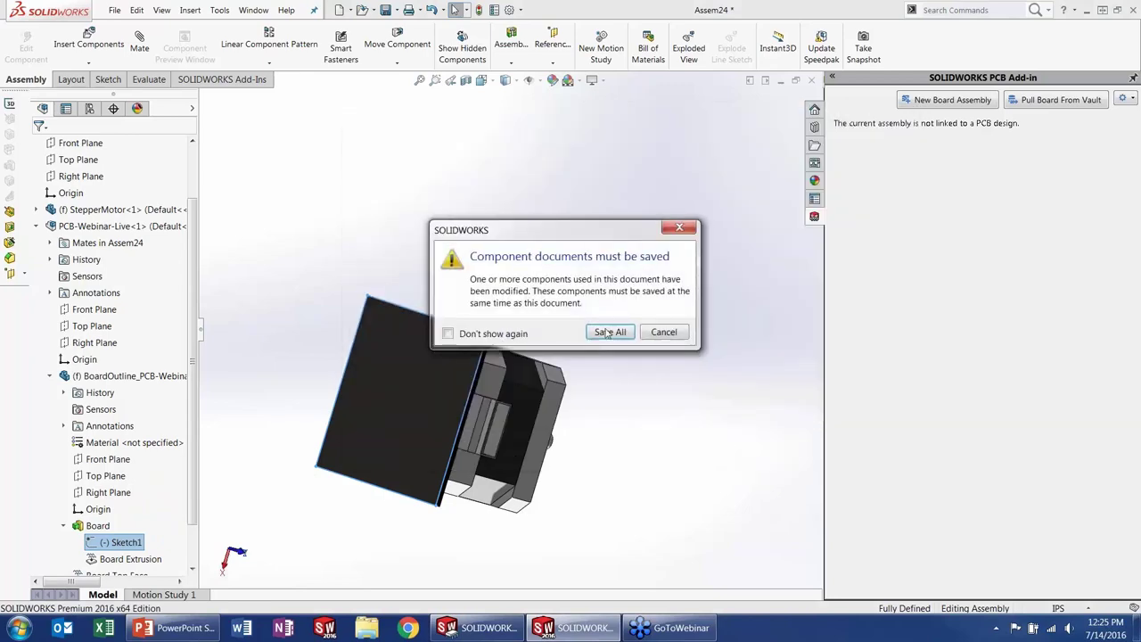
pyautogui.click(604, 331)
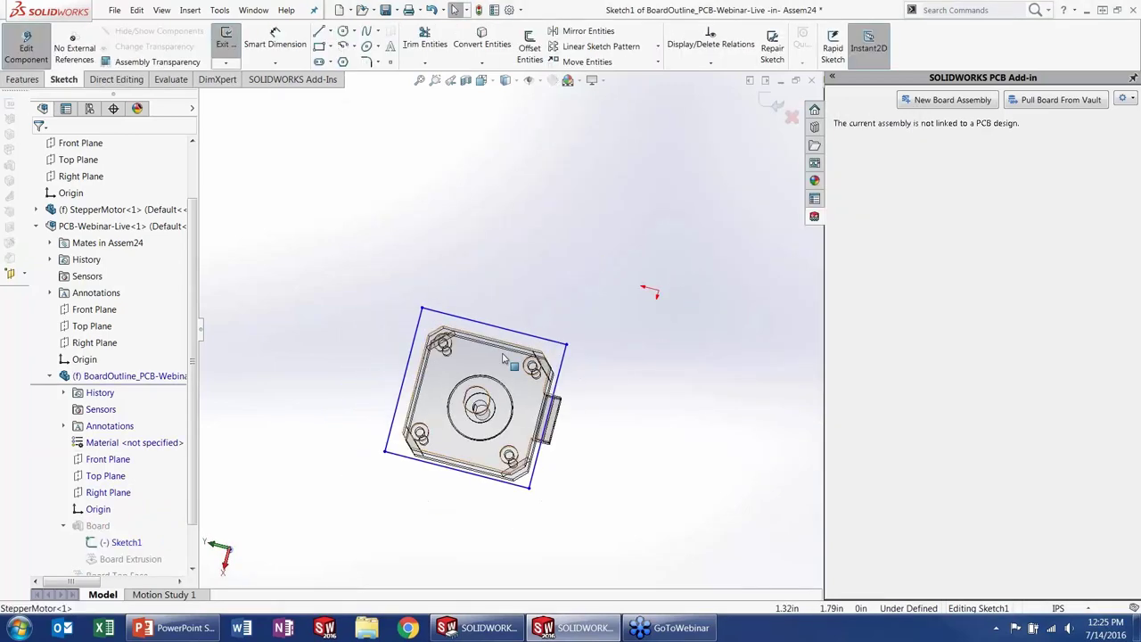
# Step: Convert the stepper motor's base face outline into entities in the board sketch
pyautogui.click(509, 361)
pyautogui.moveTo(515, 278); pyautogui.dragTo(486, 247, button='right')
pyautogui.scroll(-3, 541, 406)
pyautogui.scroll(-3, 581, 430)
# Step: Sketch a line across the connector notch to bridge the outline on that side of the motor
pyautogui.moveTo(660, 412); pyautogui.dragTo(615, 401, button='right')
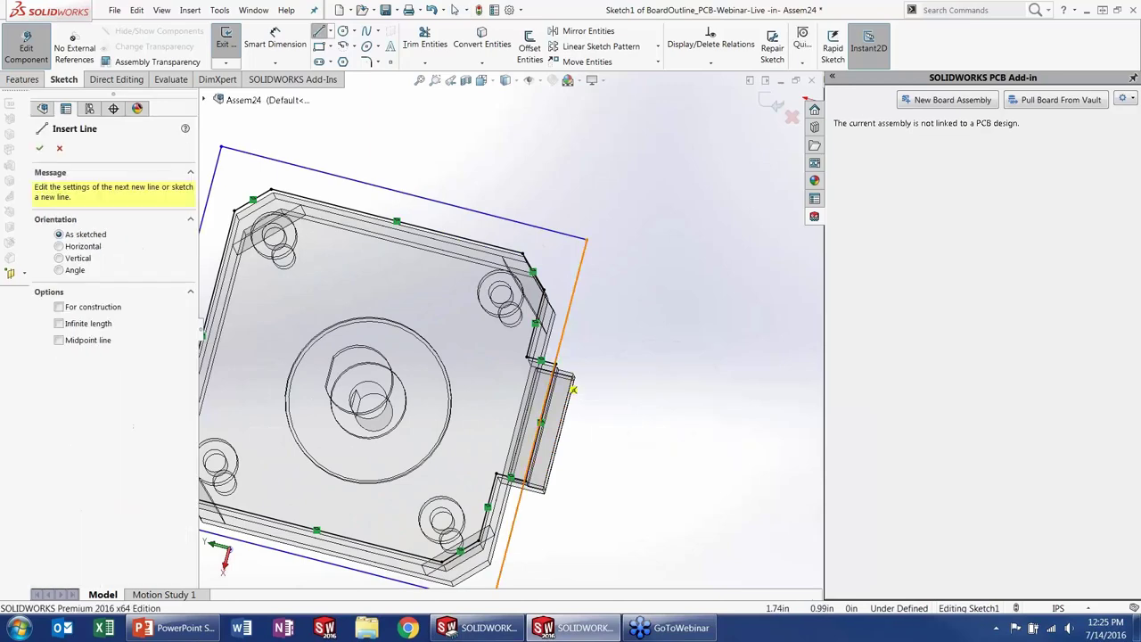
pyautogui.click(539, 361)
pyautogui.click(516, 483)
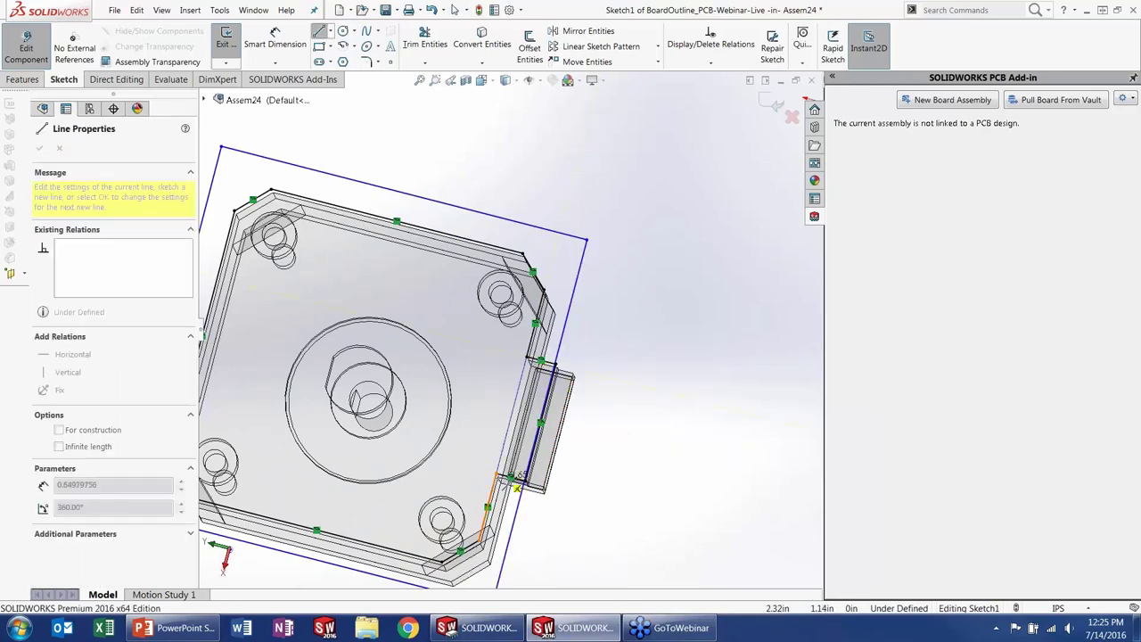
pyautogui.press('Escape')
pyautogui.press('Escape')
# Step: Power-trim the original rectangle and the notch segments so the outline follows the motor's chamfered shape
pyautogui.moveTo(677, 376); pyautogui.dragTo(594, 377, button='right')
pyautogui.moveTo(555, 344)
pyautogui.mouseDown()
pyautogui.moveTo(530, 464)
pyautogui.moveTo(523, 492)
pyautogui.mouseUp()
pyautogui.moveTo(567, 350)
pyautogui.mouseDown()
pyautogui.moveTo(583, 292)
pyautogui.moveTo(572, 236)
pyautogui.mouseUp()
pyautogui.press('f')
pyautogui.moveTo(381, 430); pyautogui.dragTo(393, 465)
pyautogui.moveTo(651, 450); pyautogui.dragTo(668, 453, button='middle')
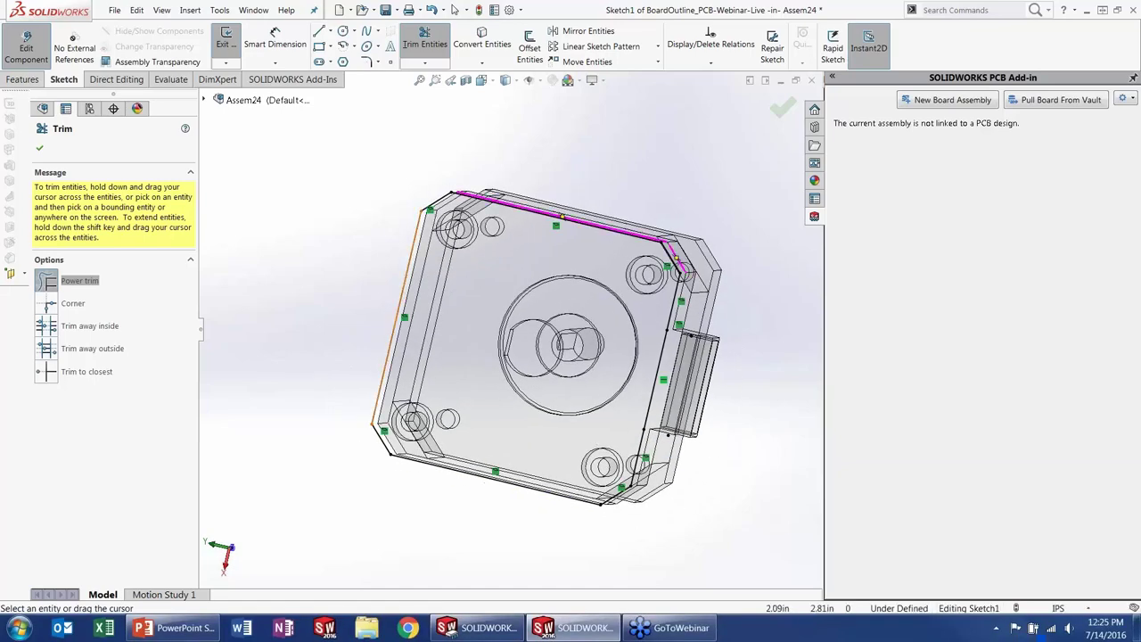
pyautogui.click(784, 108)
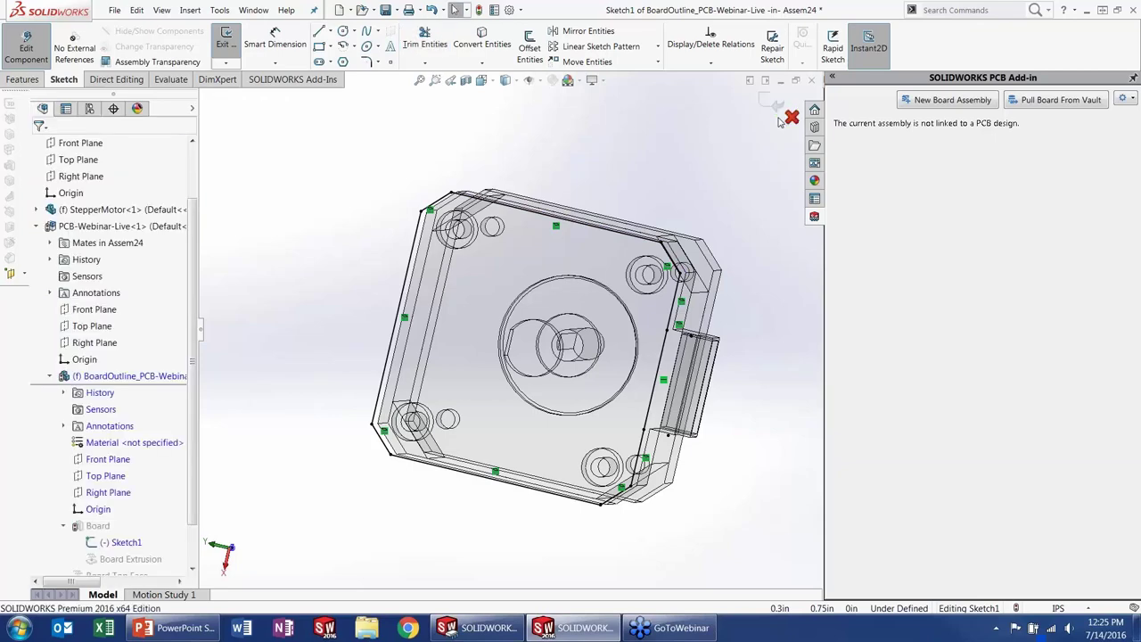
# Step: Exit the outline sketch with a rebuild despite its error, close the error report, and return to the assembly
pyautogui.click(765, 106)
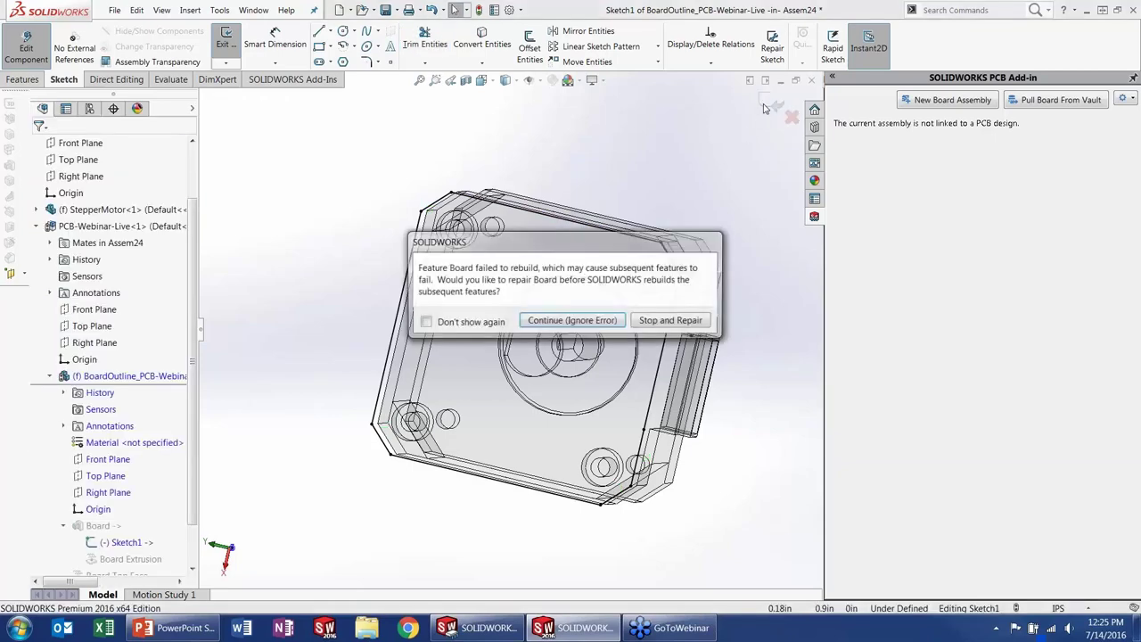
pyautogui.click(575, 327)
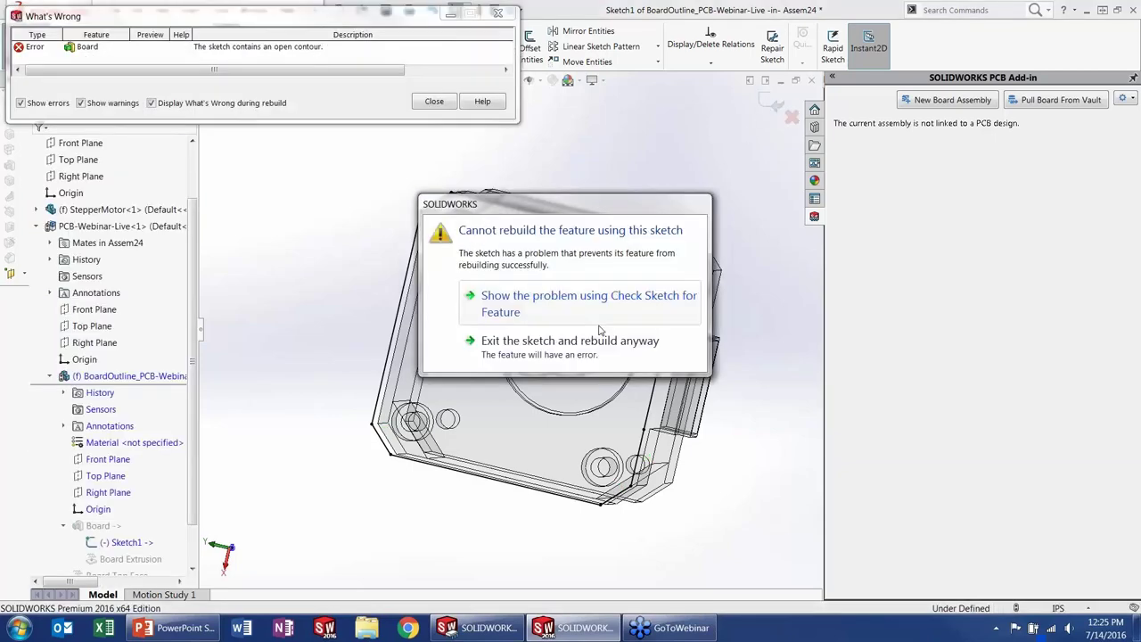
pyautogui.click(563, 364)
pyautogui.click(433, 170)
pyautogui.click(782, 108)
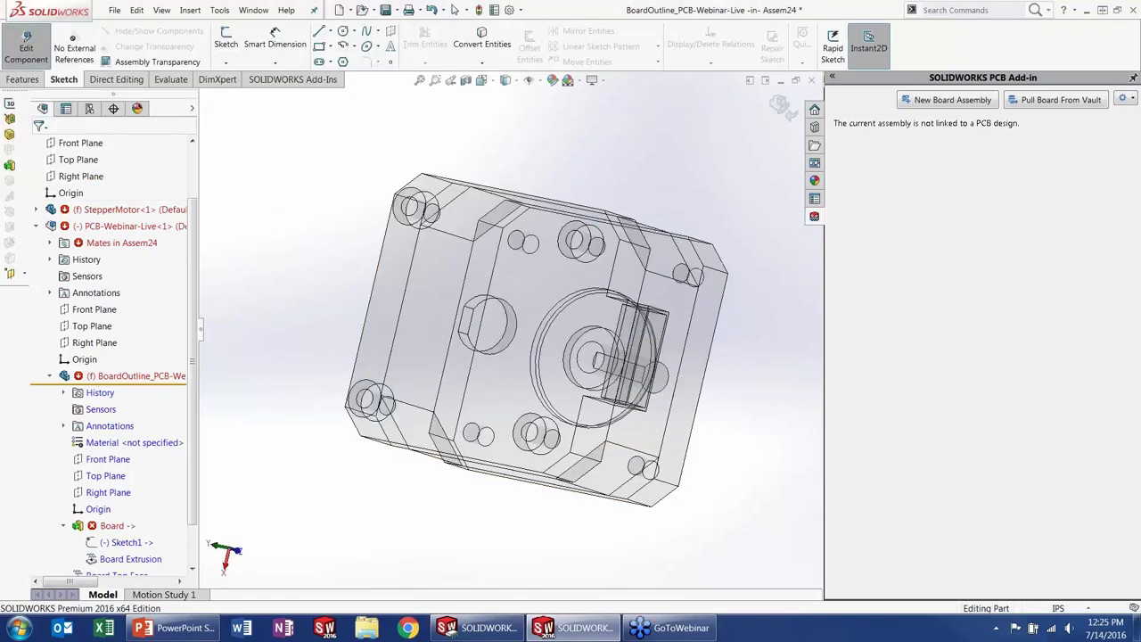
pyautogui.click(433, 170)
# Step: Reopen the Board feature's sketch and delete the stray short segment beside the connector notch
pyautogui.click(118, 547)
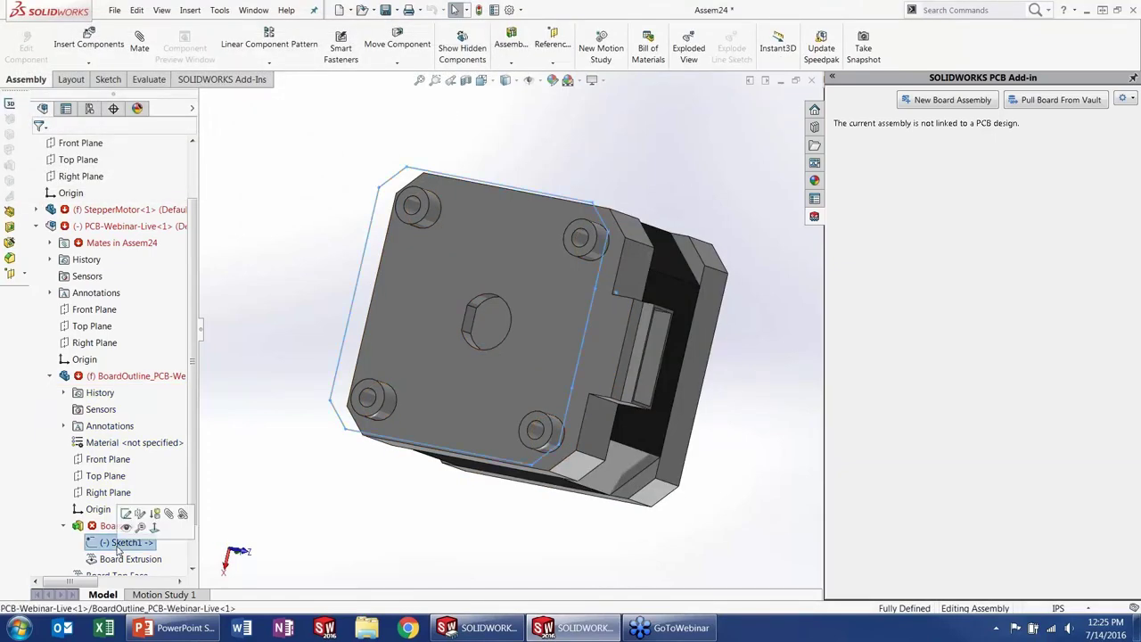
pyautogui.click(126, 515)
pyautogui.moveTo(697, 194); pyautogui.dragTo(690, 220, button='right')
pyautogui.hotkey('ctrl', '8')
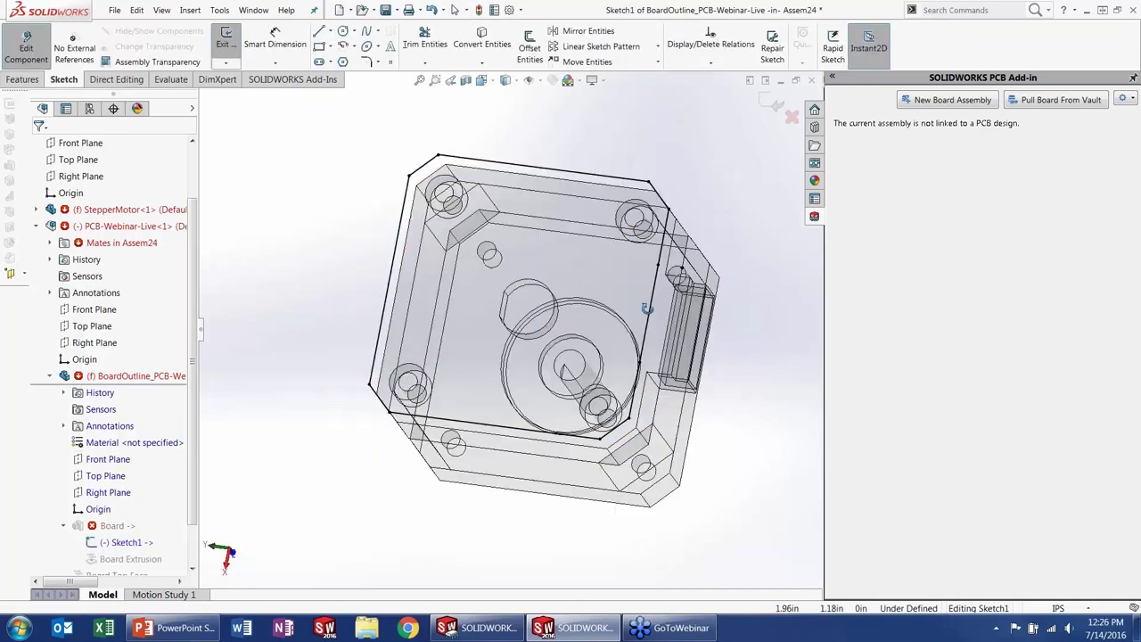
pyautogui.scroll(5, 704, 317)
pyautogui.scroll(4, 546, 300)
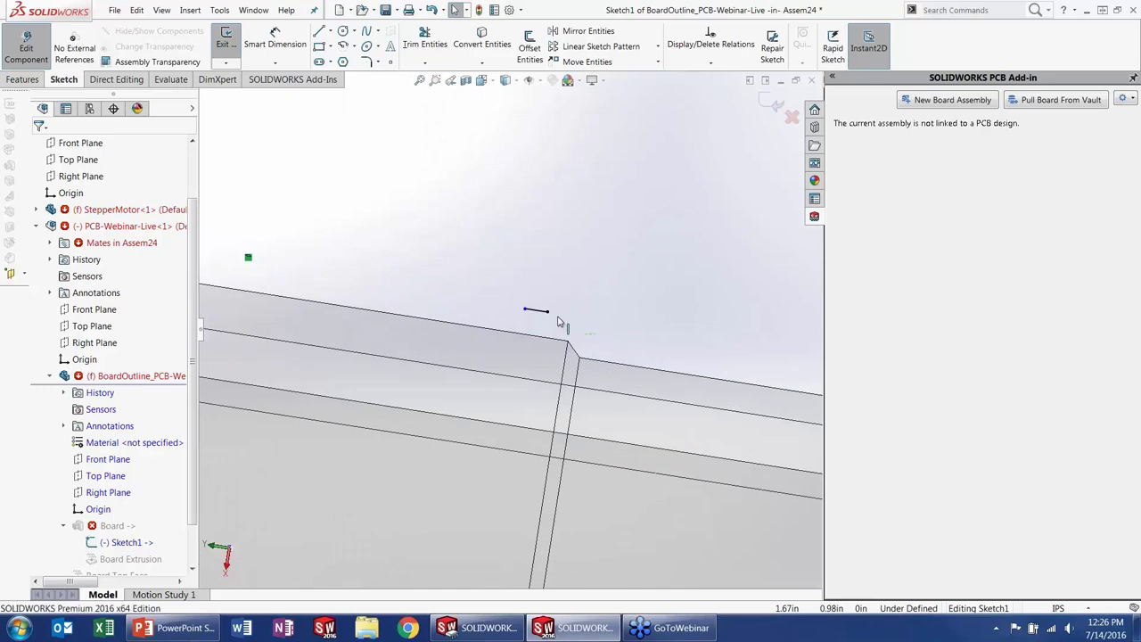
pyautogui.click(538, 311)
pyautogui.press('Escape')
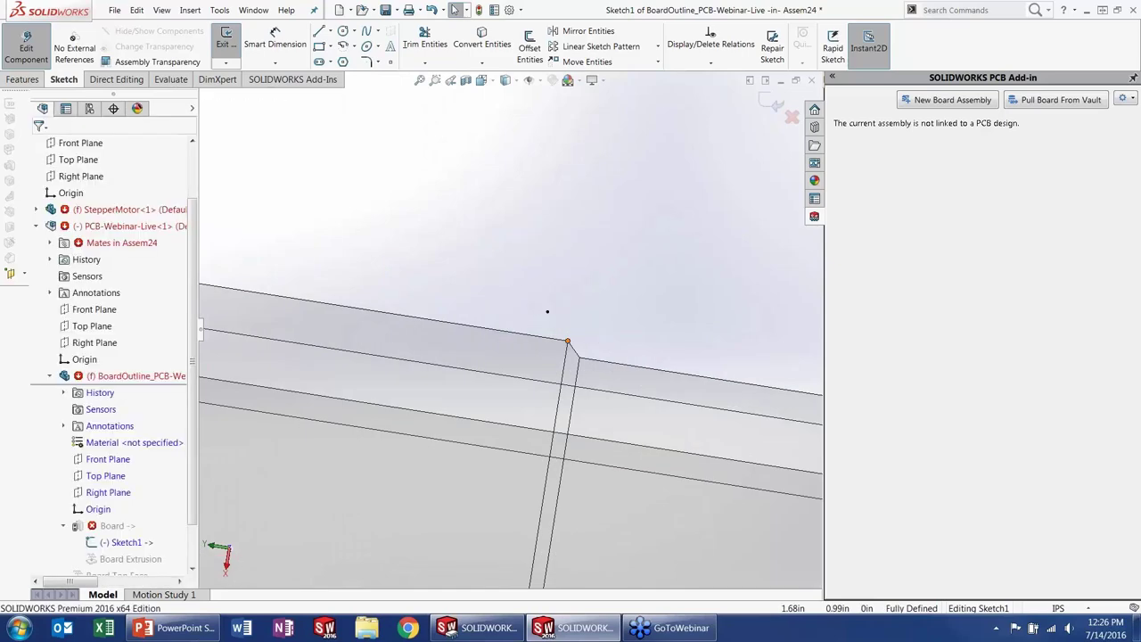
# Step: Exit the corrected outline sketch, dismiss the mate errors, and return to editing the assembly
pyautogui.hotkey('ctrl', '8')
pyautogui.click(772, 105)
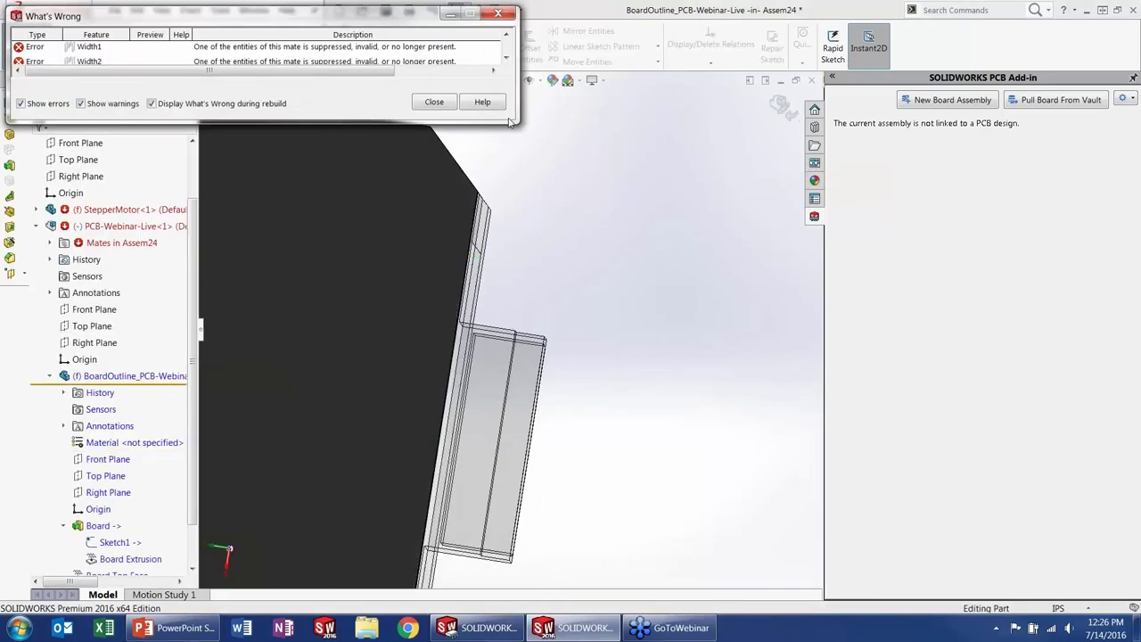
pyautogui.click(433, 102)
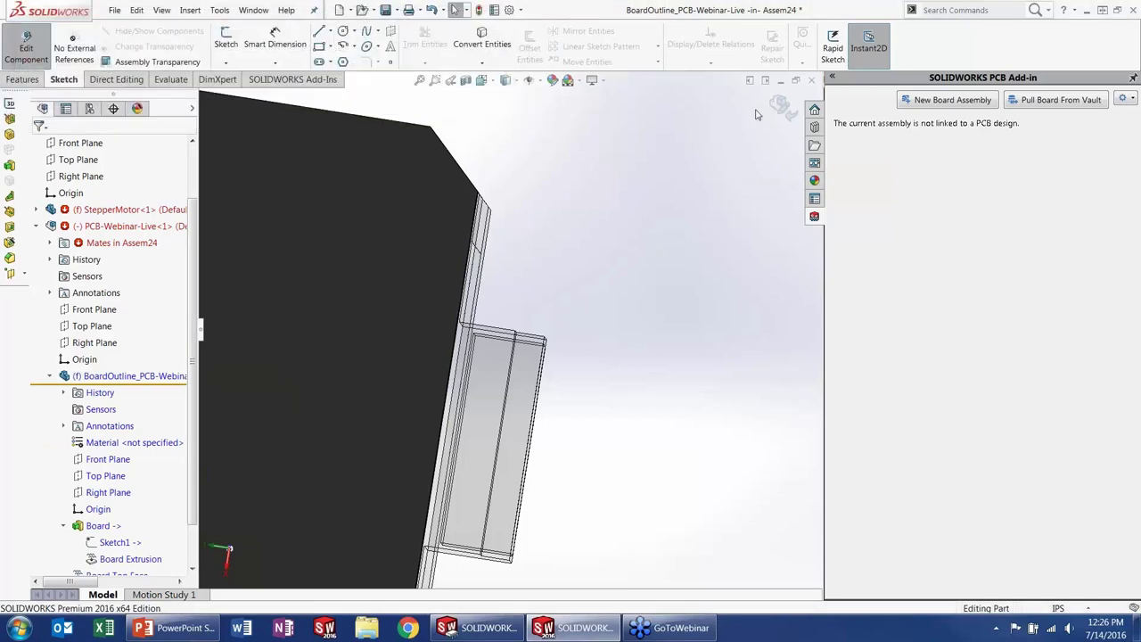
pyautogui.scroll(5, 436, 353)
pyautogui.moveTo(436, 353); pyautogui.dragTo(379, 344, button='middle')
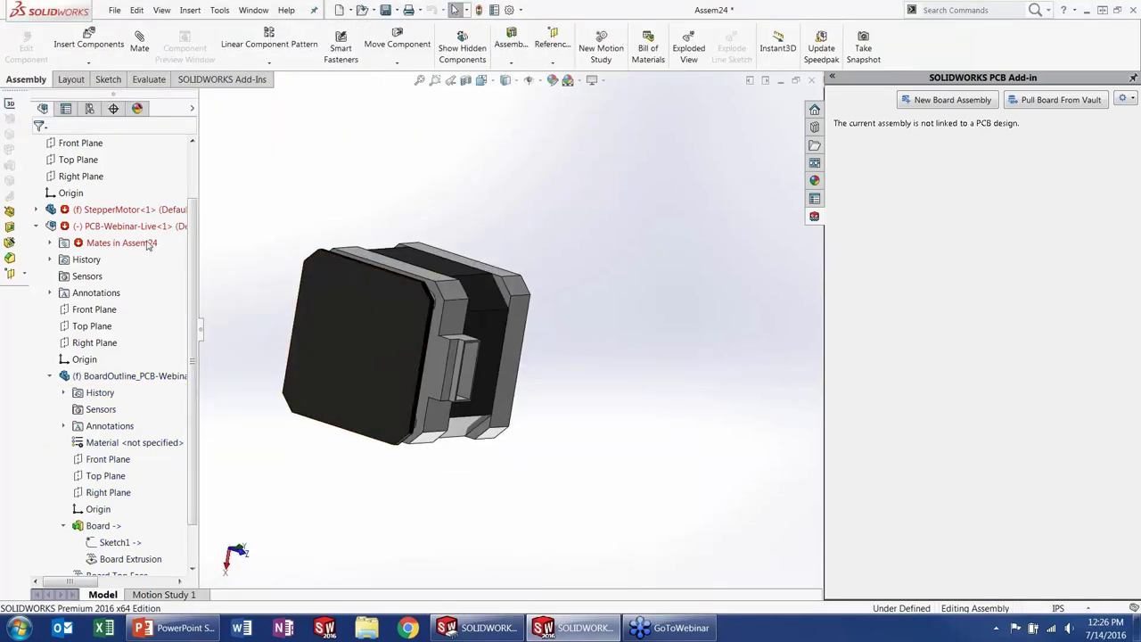
# Step: Suppress the Width1 and Width2 mates between the stepper motor and the board
pyautogui.click(51, 244)
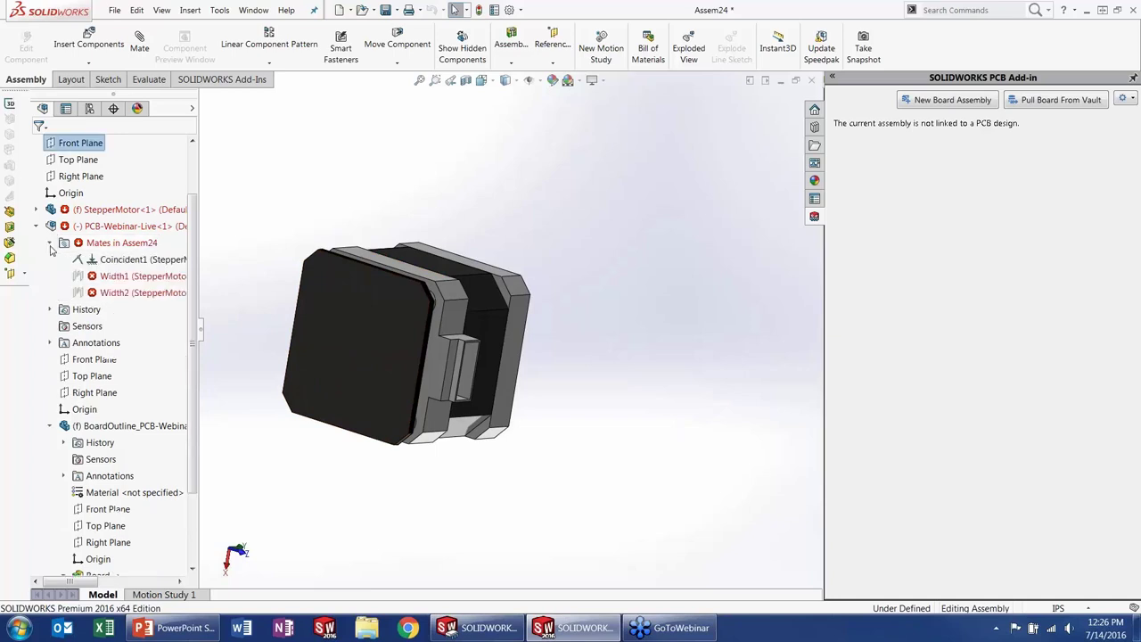
pyautogui.click(116, 276)
pyautogui.keyDown('ctrl'); pyautogui.click(131, 292); pyautogui.keyUp('ctrl')
pyautogui.click(139, 265)
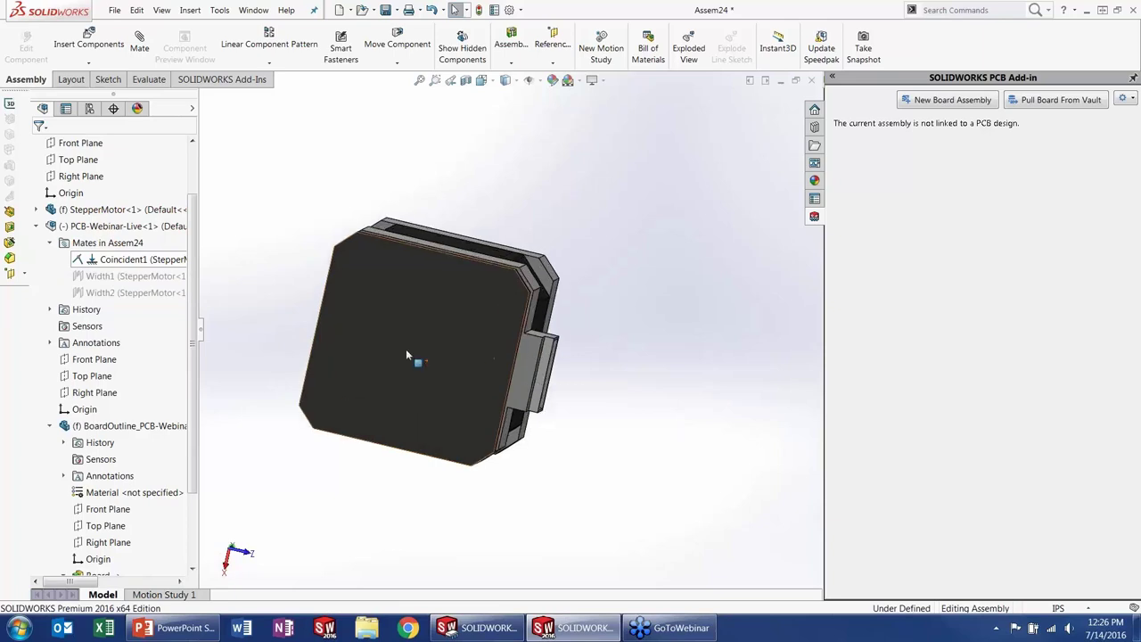
# Step: Open the PCB-Webinar-Live subassembly and push the board to the PCB project with the comment "Original Board Design"
pyautogui.click(87, 231)
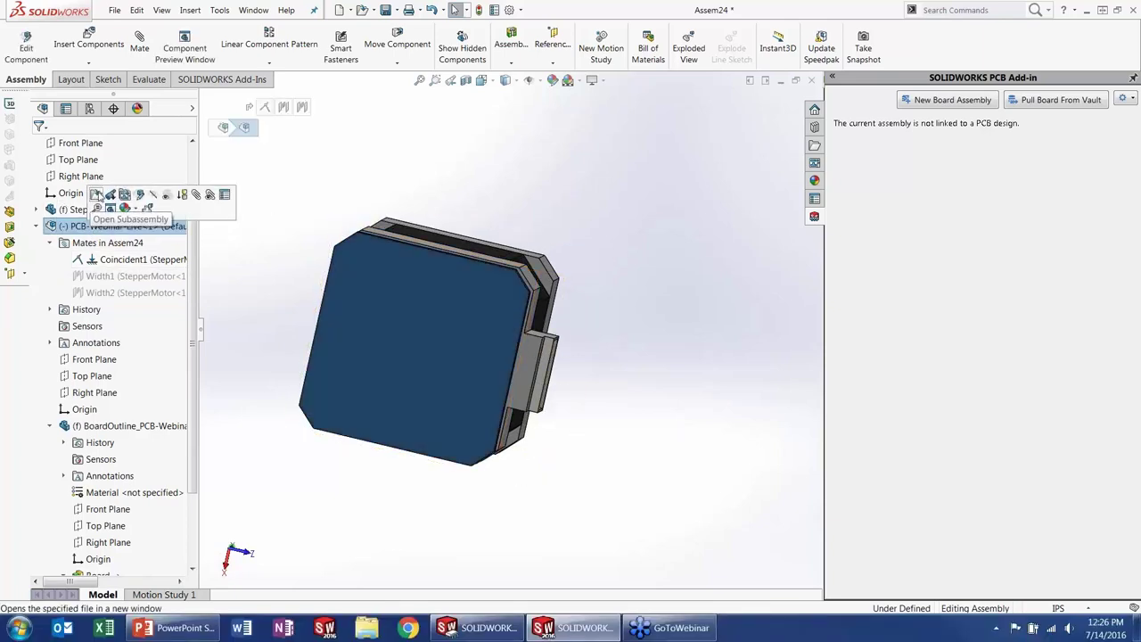
pyautogui.click(168, 195)
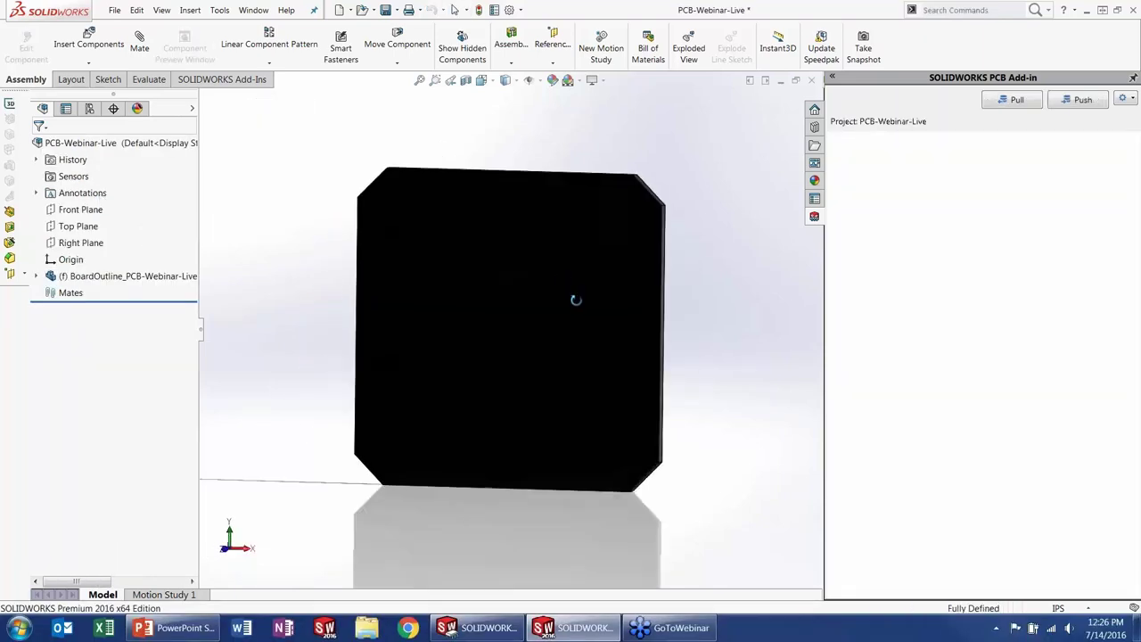
pyautogui.click(1080, 104)
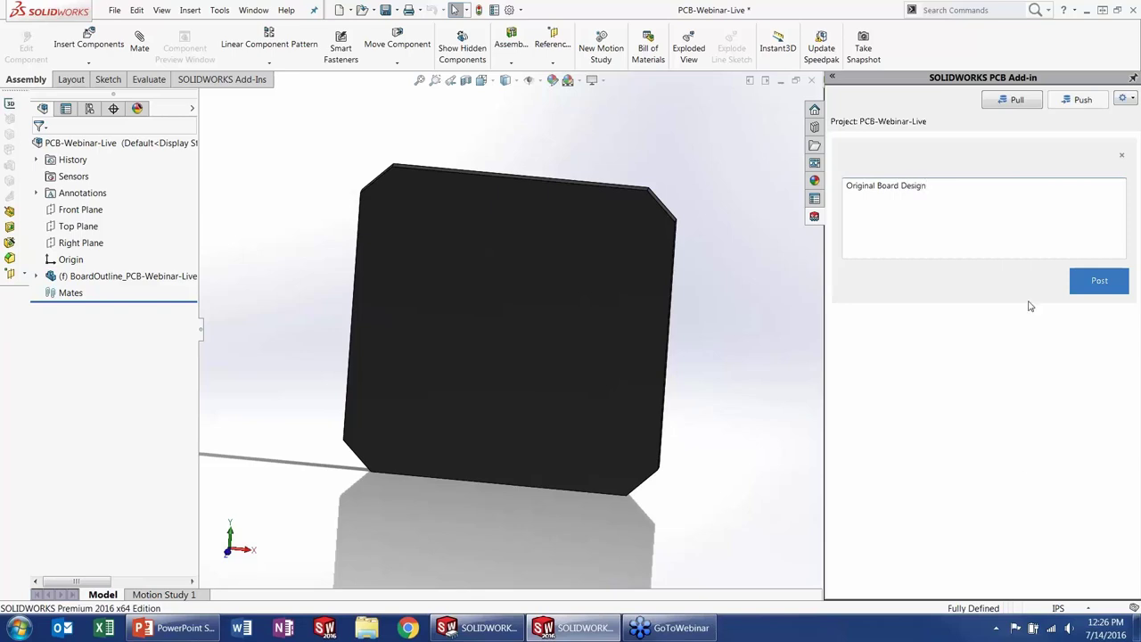
pyautogui.click(1099, 281)
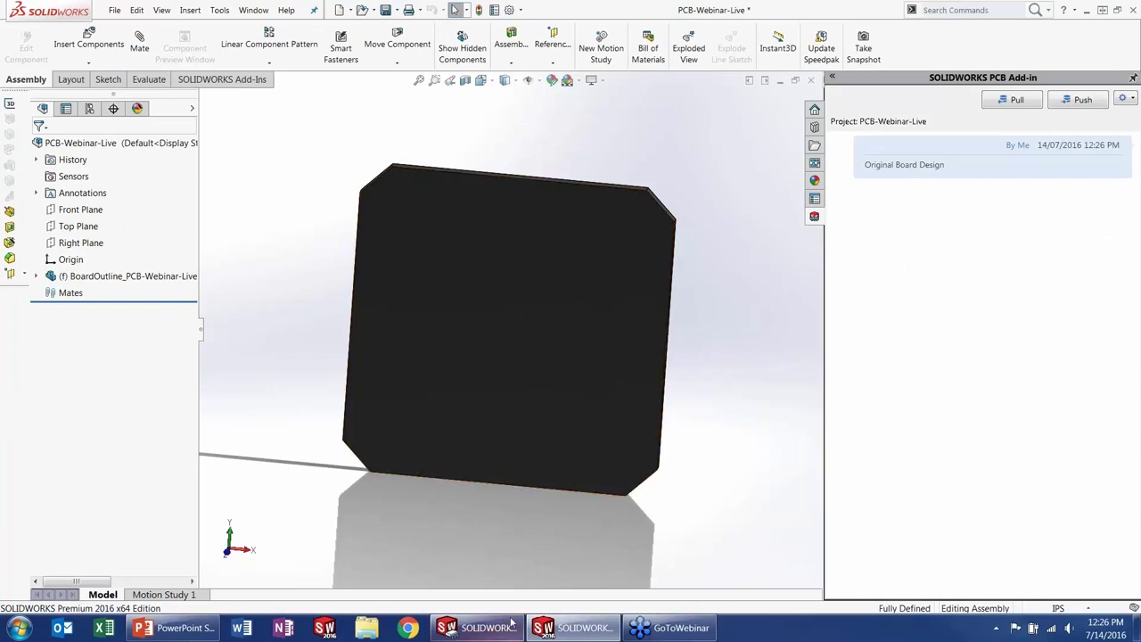
# Step: Switch to the PowerPoint slide show and reveal the next item on the SOLIDWORKS PCB slide
pyautogui.click(174, 628)
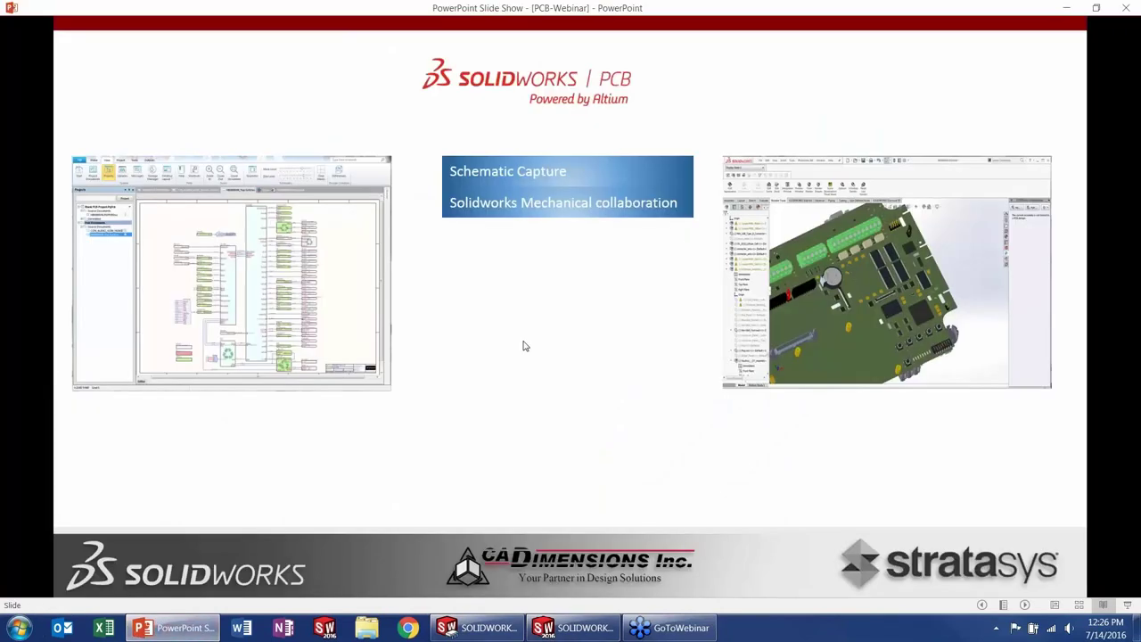
pyautogui.click(525, 346)
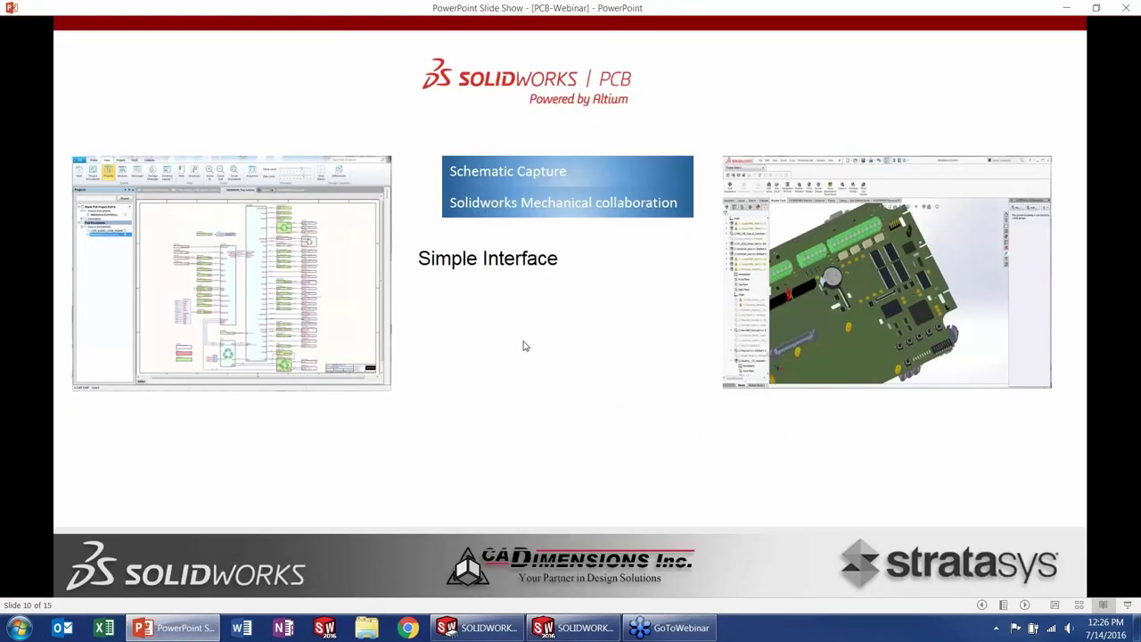
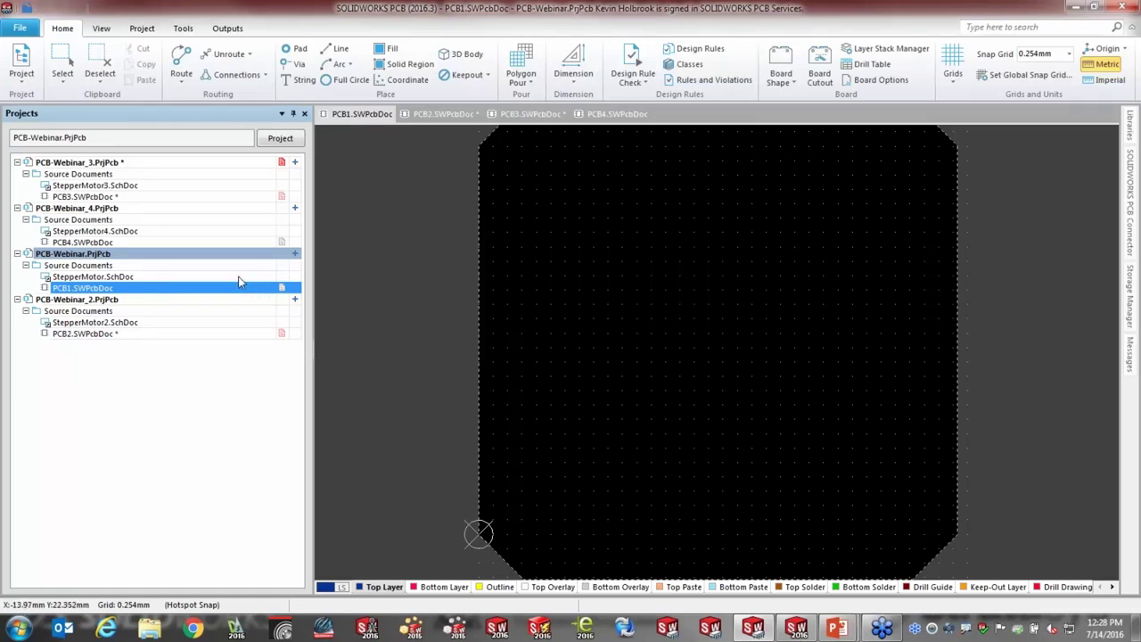
pyautogui.rightClick(92, 256)
pyautogui.moveTo(276, 298)
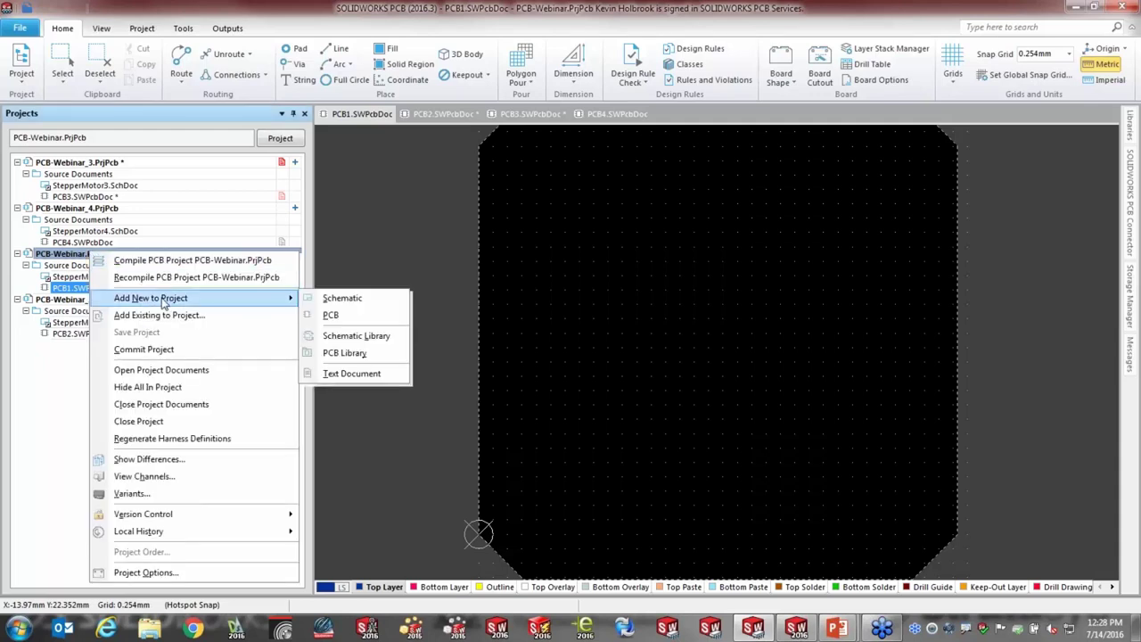
pyautogui.click(405, 221)
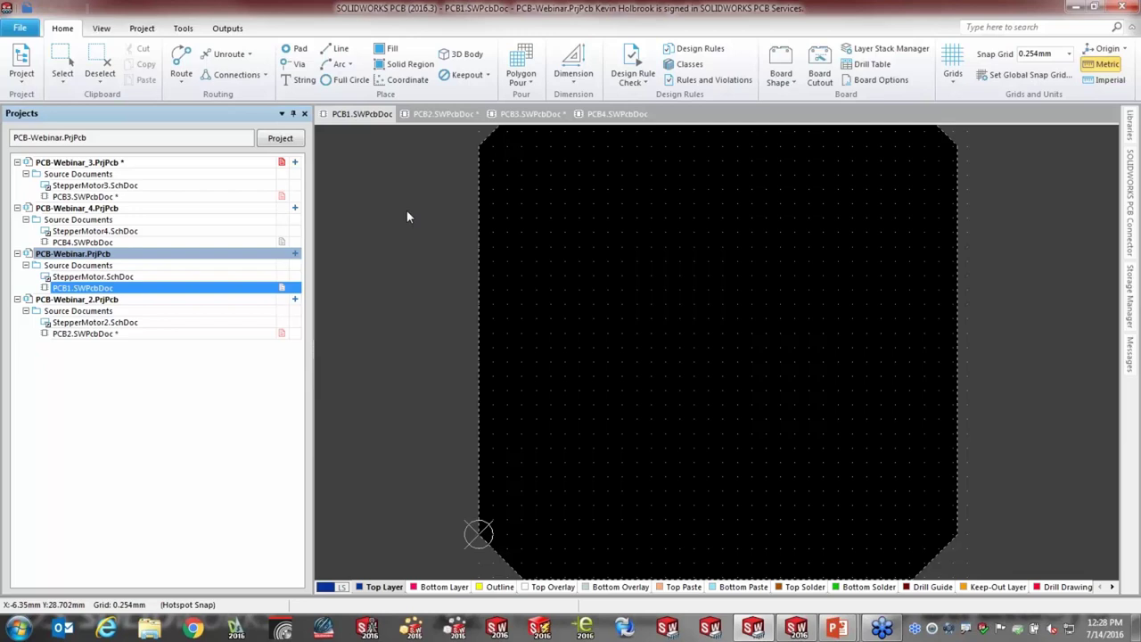
# Step: Display the SOLIDWORKS PCB Connector for the PCB-Webinar project
pyautogui.click(101, 29)
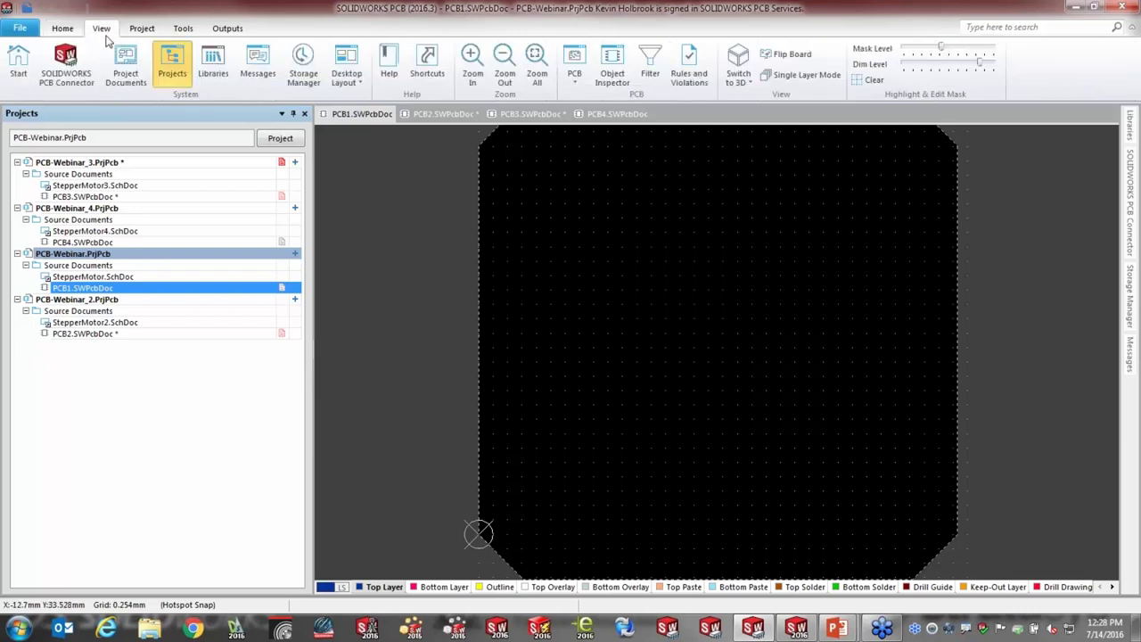
pyautogui.click(93, 80)
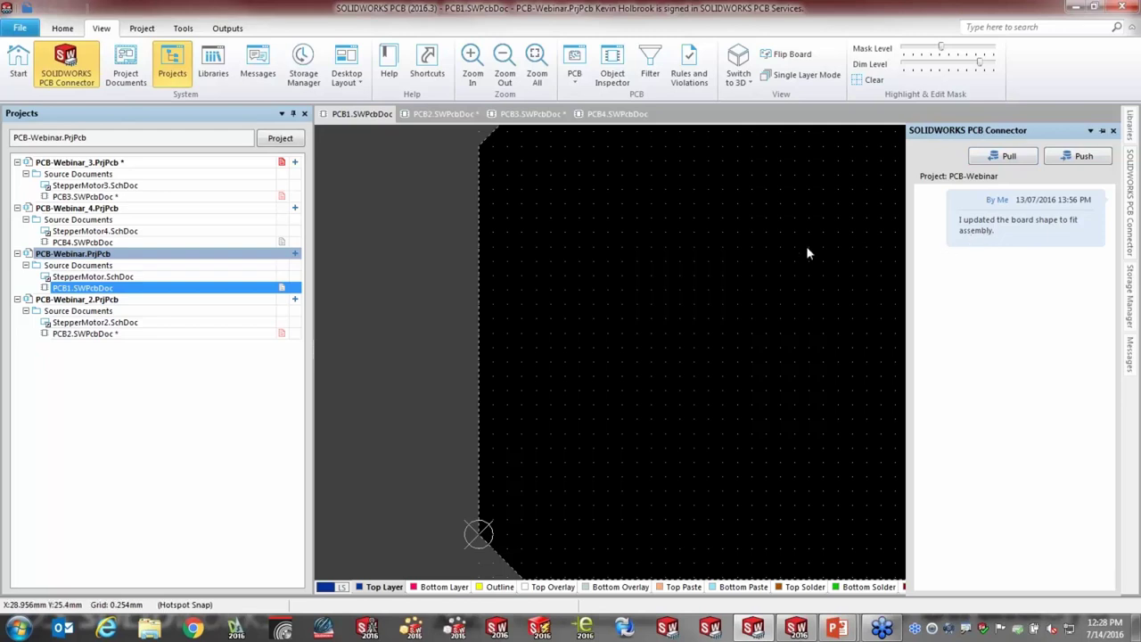
# Step: Close the PCB Connector, then import the schematic changes from PCB-Webinar.PrjPcb into PCB1.SWPcbDoc by executing all listed modifications
pyautogui.click(1113, 131)
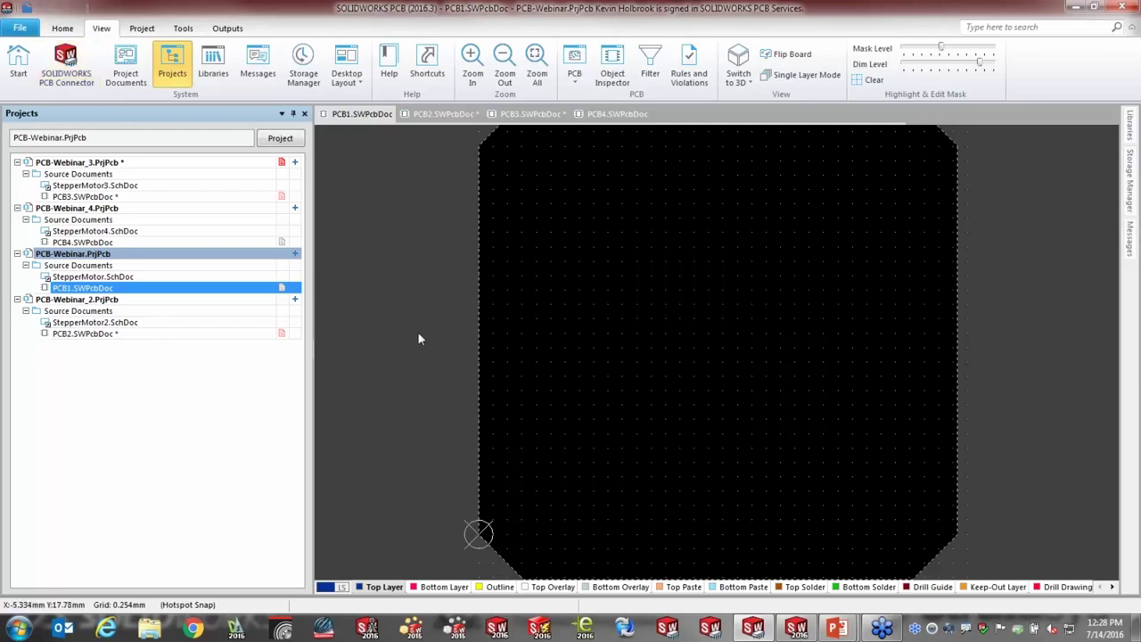
pyautogui.click(63, 28)
pyautogui.click(21, 79)
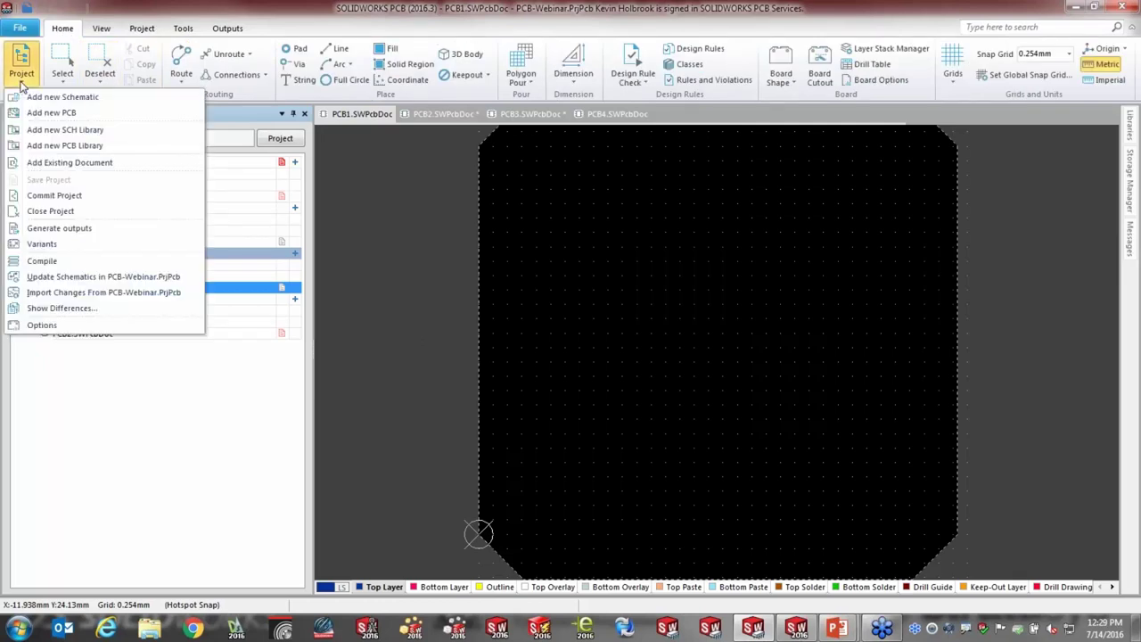
pyautogui.click(85, 294)
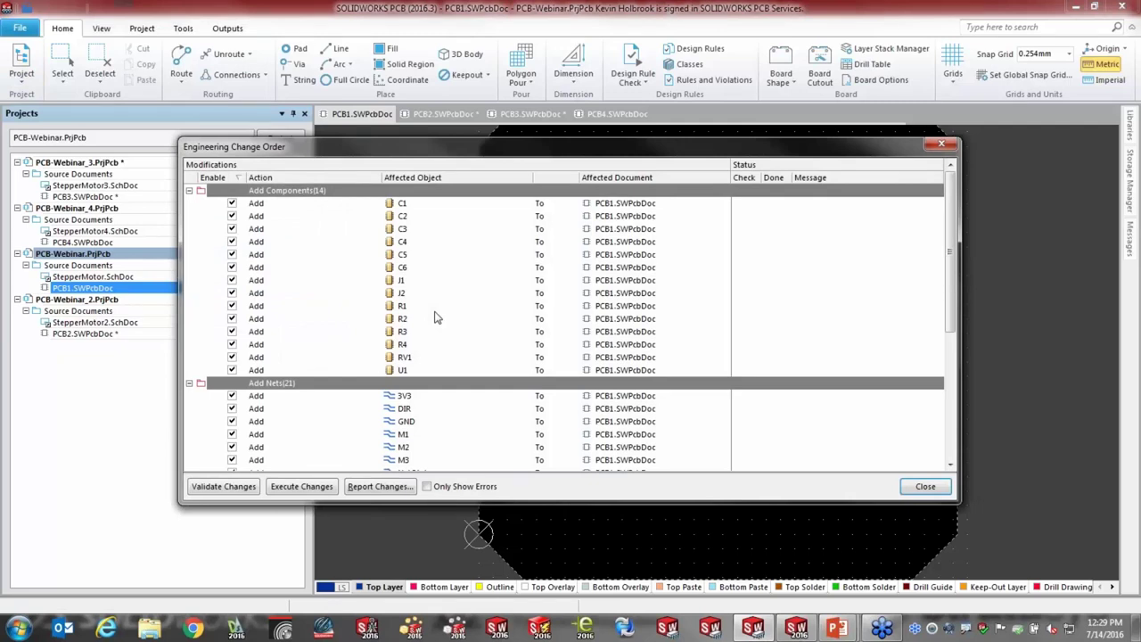
pyautogui.moveTo(465, 149); pyautogui.dragTo(450, 101)
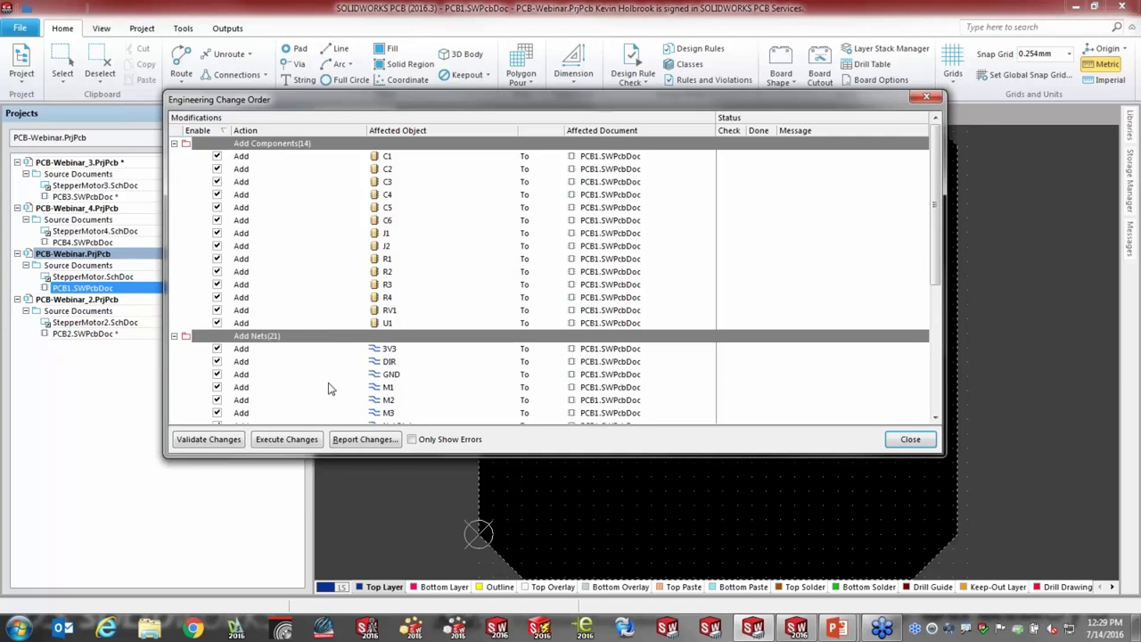
pyautogui.moveTo(937, 193); pyautogui.dragTo(952, 344)
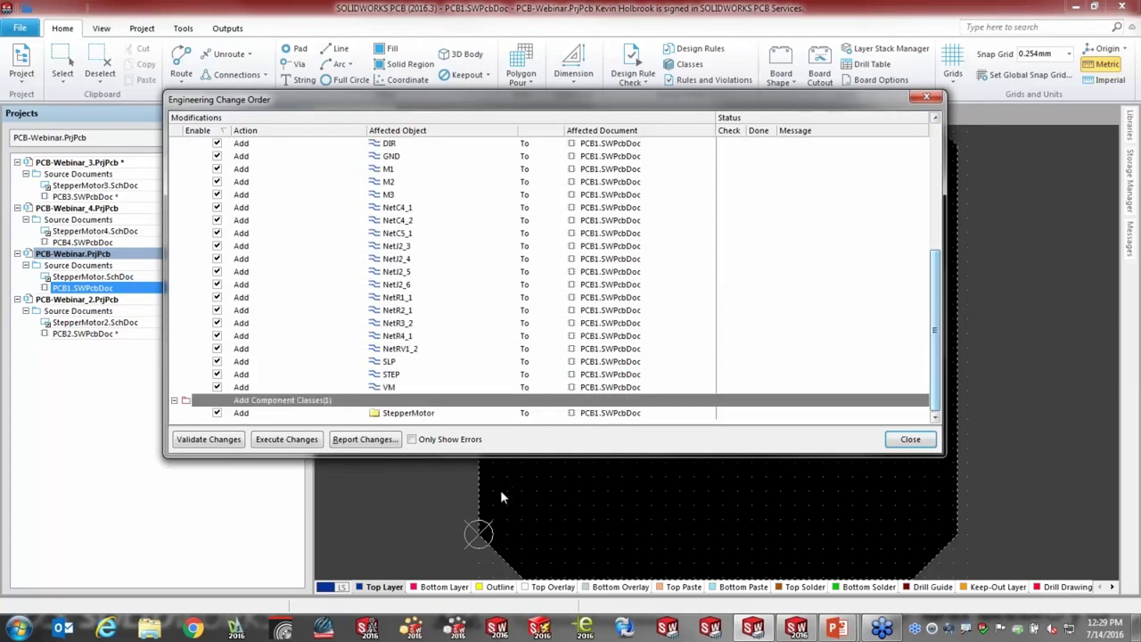
pyautogui.click(286, 440)
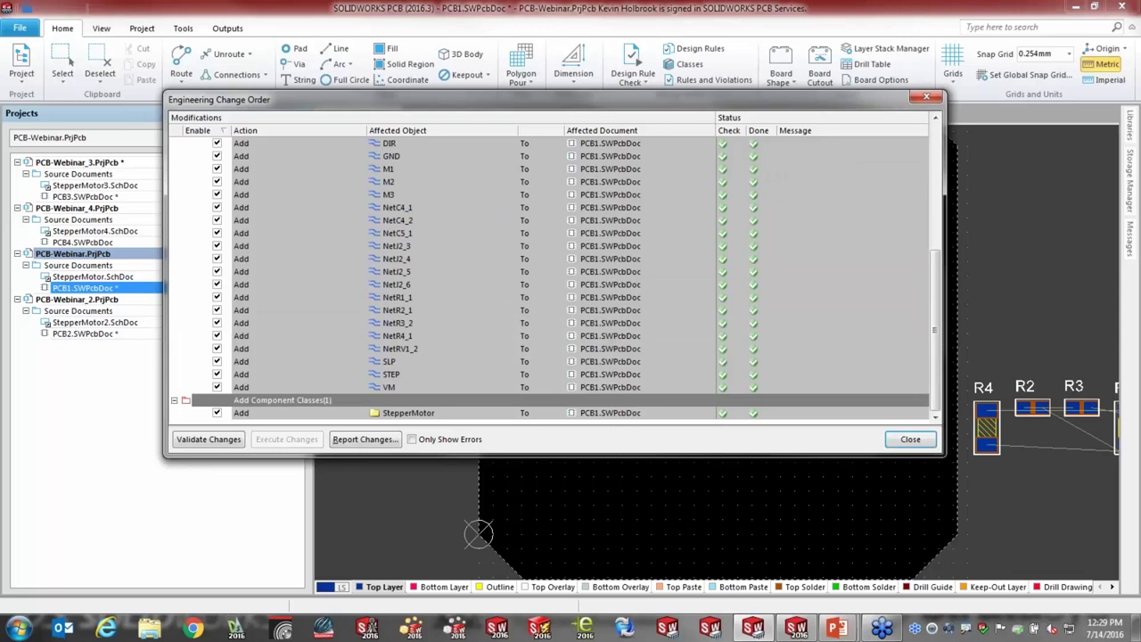
pyautogui.click(909, 440)
# Step: Move the imported components beneath the board outline, placing U1 near the board's lower middle and connector J2 near its right edge
pyautogui.moveTo(909, 454); pyautogui.dragTo(655, 493, button='right')
pyautogui.keyDown('ctrl'); pyautogui.scroll(-2, 667, 490); pyautogui.keyUp('ctrl')
pyautogui.keyDown('ctrl'); pyautogui.scroll(-1, 667, 489); pyautogui.keyUp('ctrl')
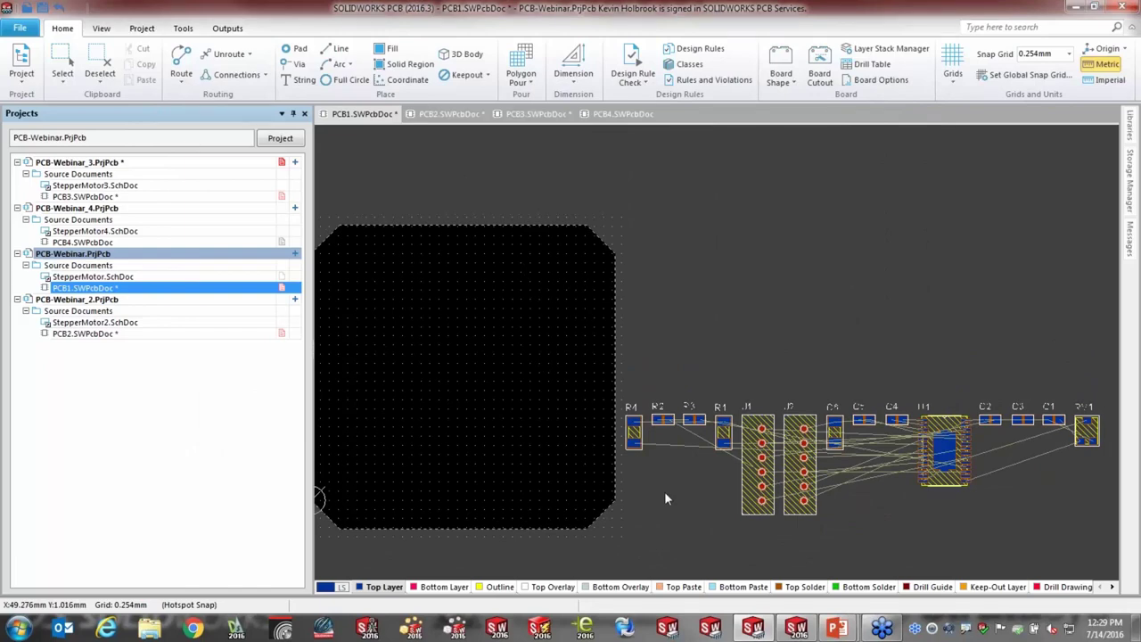
pyautogui.keyDown('ctrl'); pyautogui.scroll(1, 664, 492); pyautogui.keyUp('ctrl')
pyautogui.moveTo(664, 492); pyautogui.dragTo(628, 417, button='right')
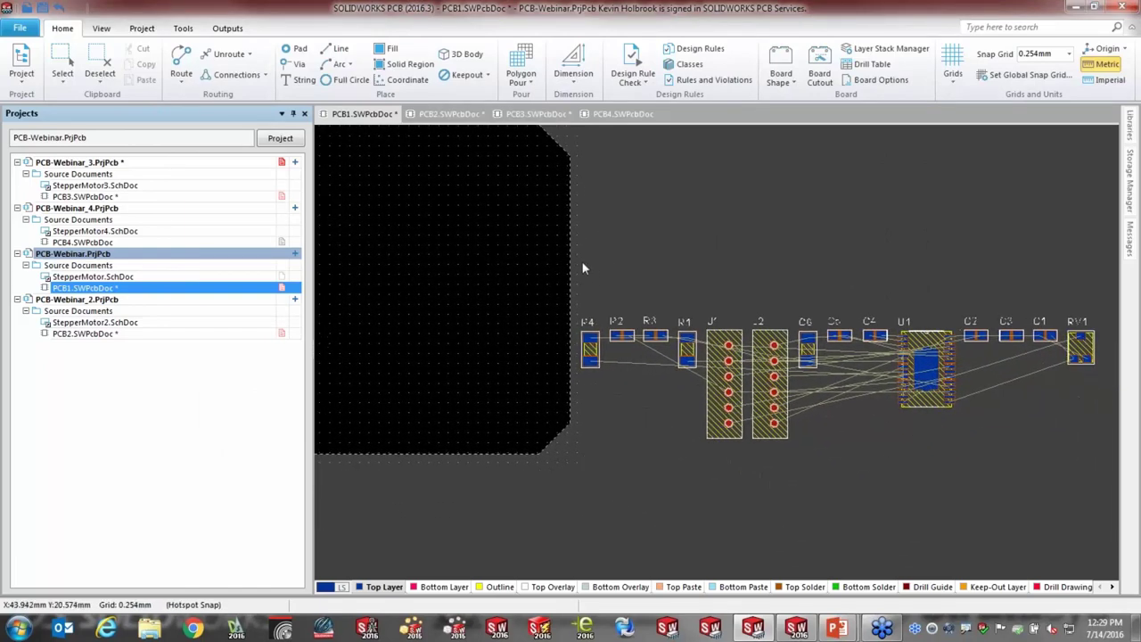
pyautogui.moveTo(579, 277); pyautogui.dragTo(886, 457)
pyautogui.moveTo(701, 361); pyautogui.dragTo(489, 355)
pyautogui.click(837, 423)
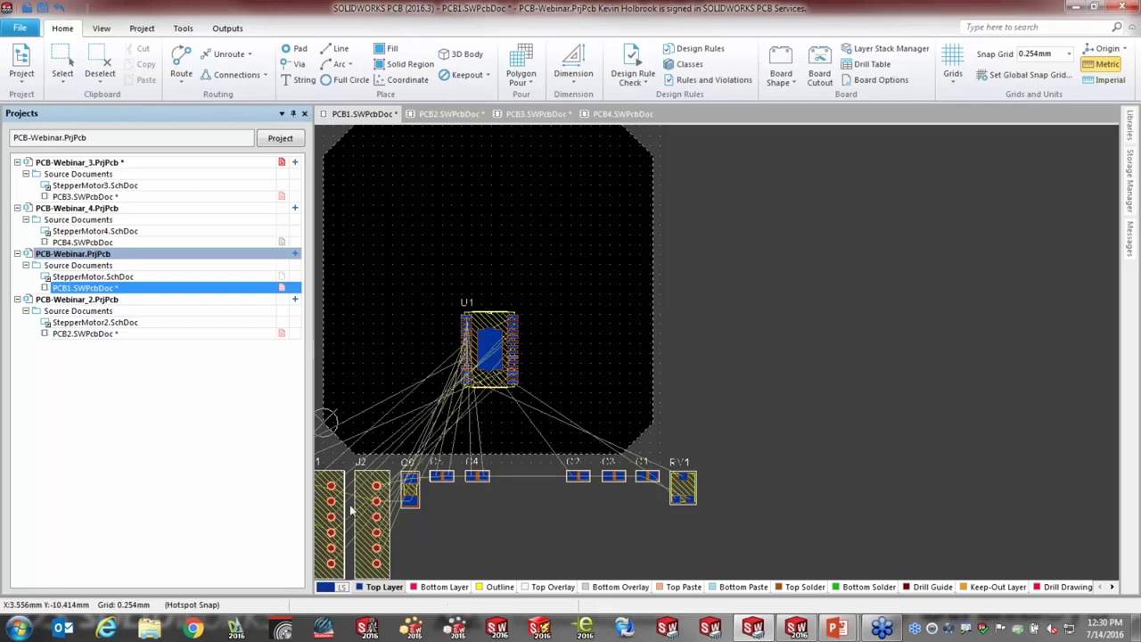
pyautogui.moveTo(375, 486); pyautogui.dragTo(535, 274)
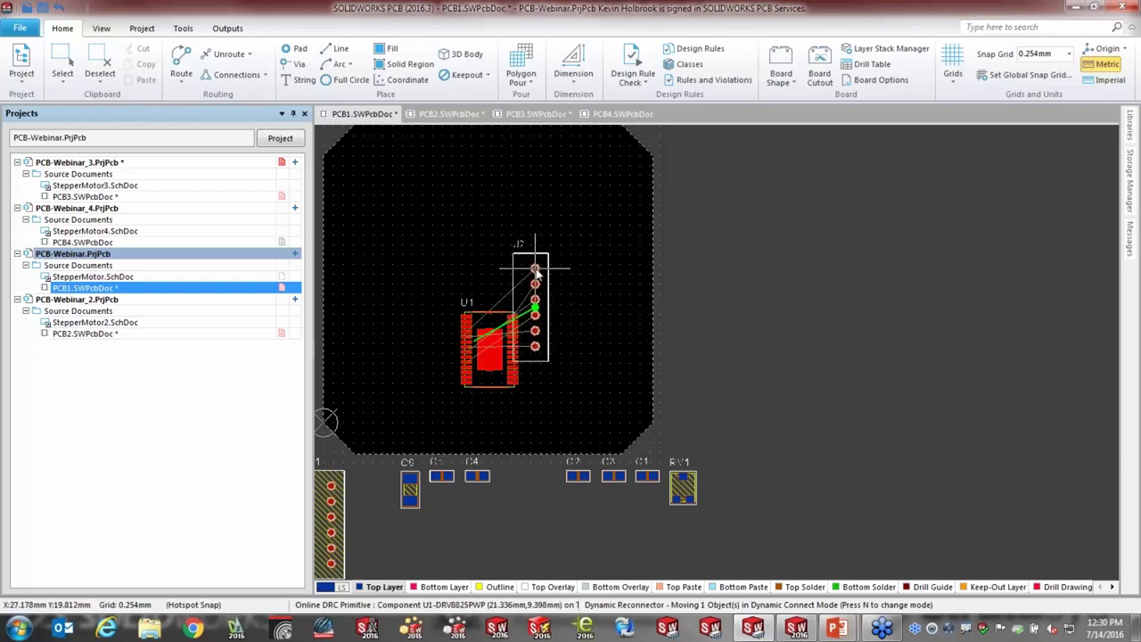
pyautogui.moveTo(536, 269)
pyautogui.mouseDown()
pyautogui.moveTo(615, 260)
pyautogui.moveTo(527, 259)
pyautogui.moveTo(613, 250)
pyautogui.mouseUp()
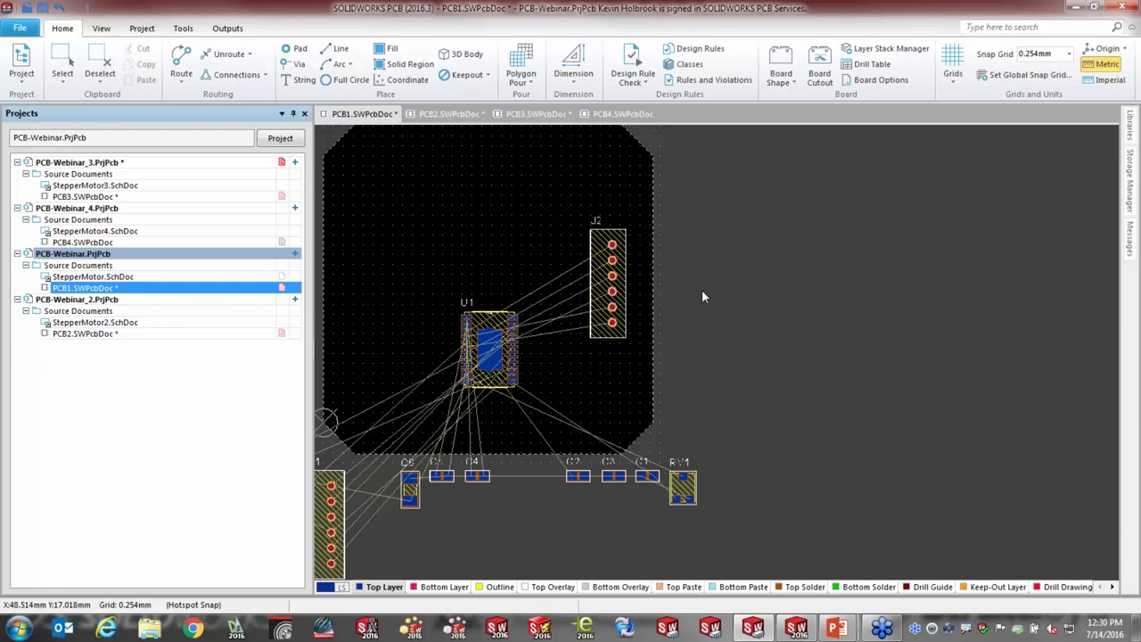
# Step: Open the board's design rules and look through the rule categories from Electrical to Placement
pyautogui.click(700, 52)
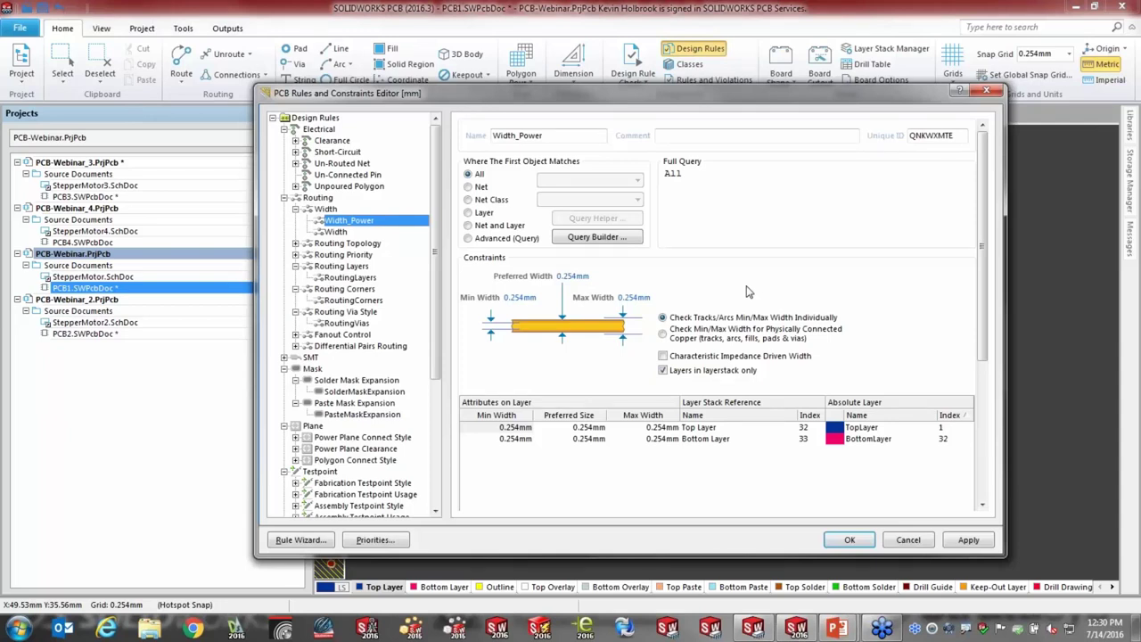
pyautogui.moveTo(437, 252); pyautogui.dragTo(437, 378)
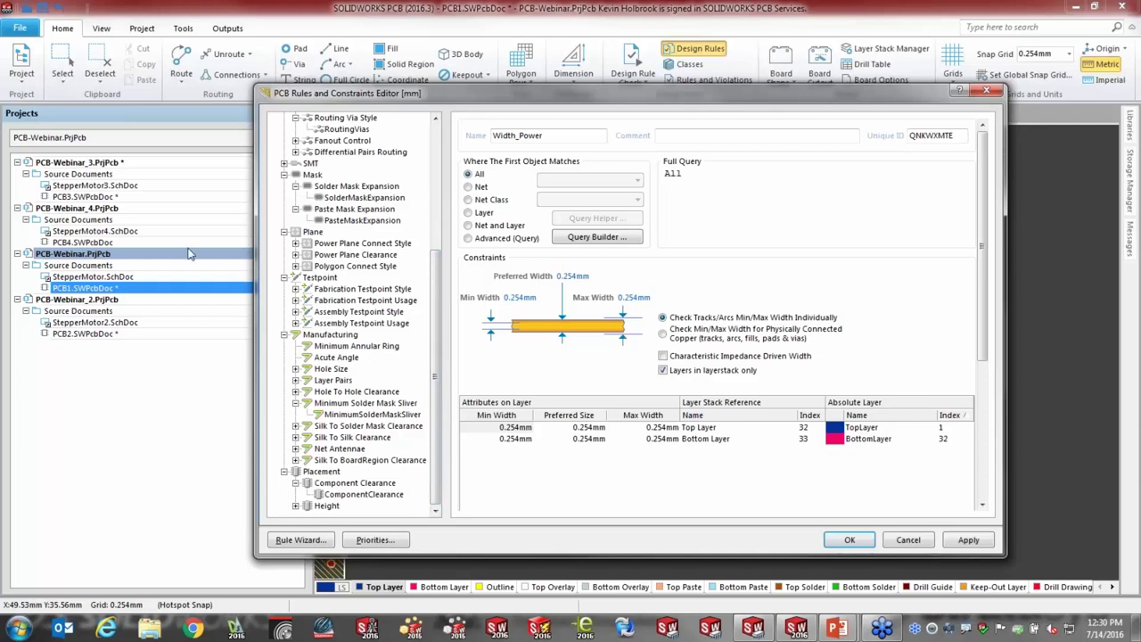
pyautogui.moveTo(439, 270); pyautogui.dragTo(454, 140)
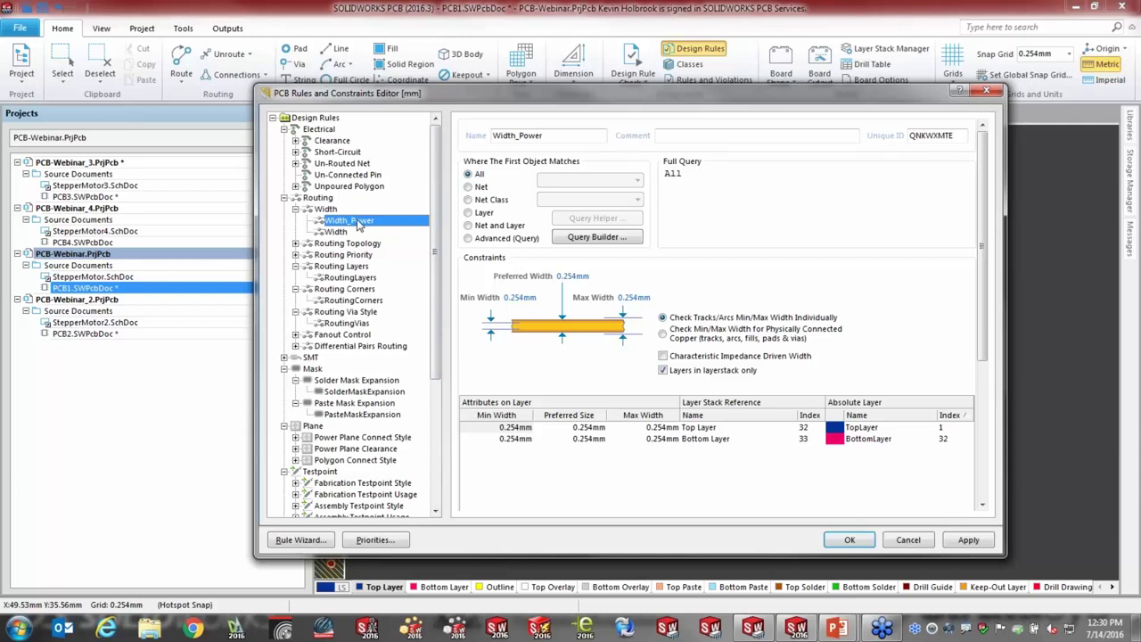
# Step: Try building a query for the Width_Power rule with the condition Belongs to Net 3V3
pyautogui.click(612, 239)
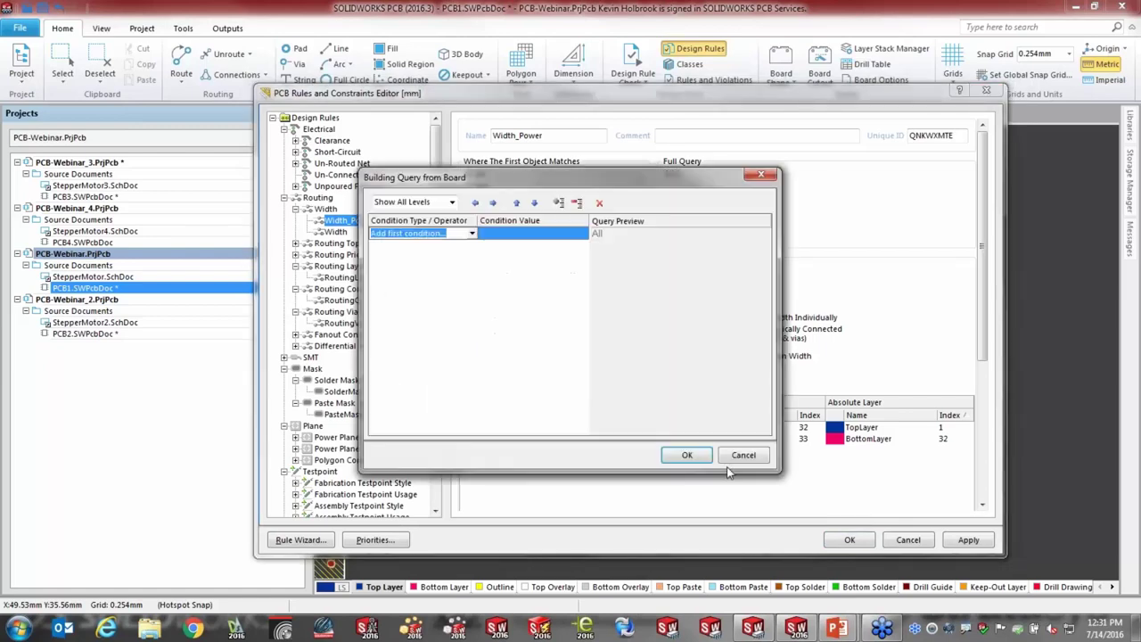
pyautogui.click(740, 457)
pyautogui.click(588, 239)
pyautogui.click(472, 234)
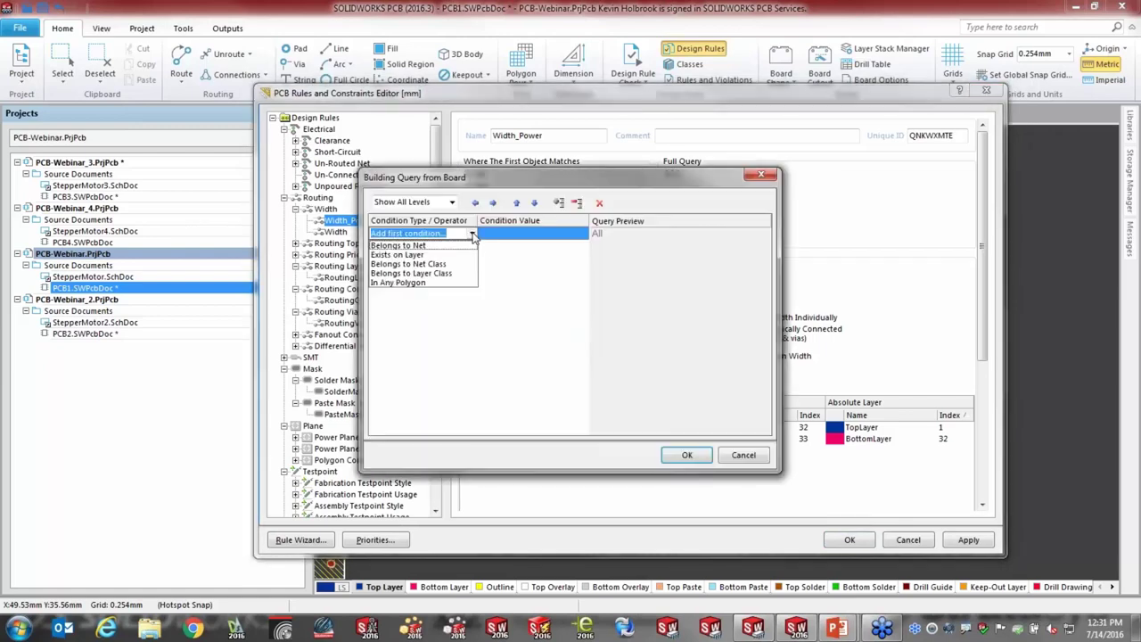
pyautogui.click(413, 246)
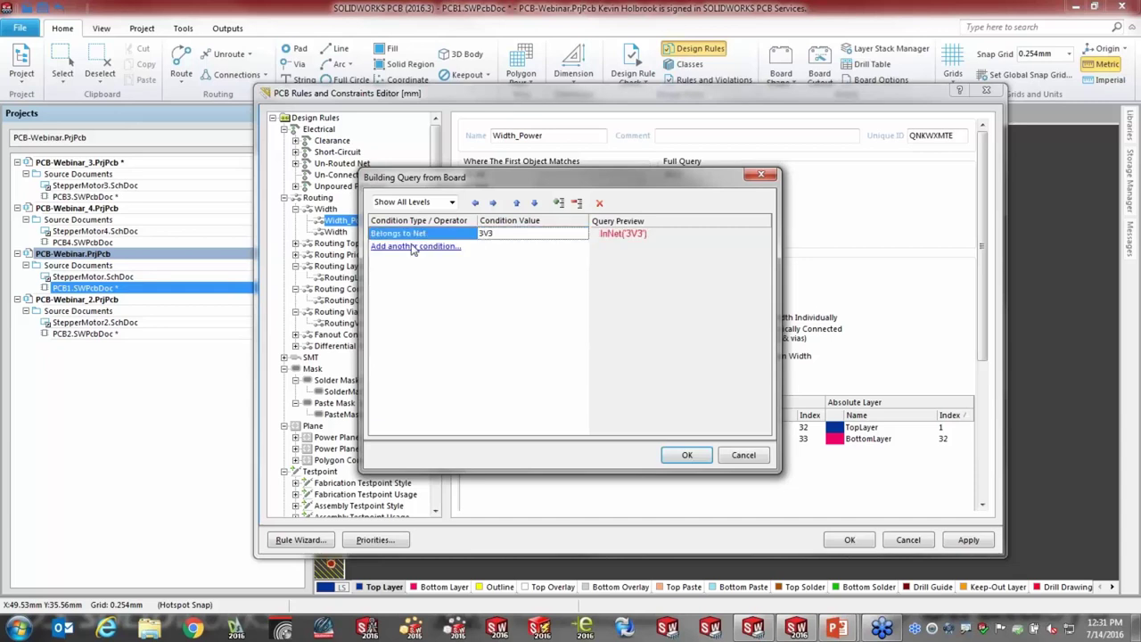
pyautogui.click(742, 456)
# Step: Try maximum and preferred widths of 0.4 mm in the Width_Power rule, and leave the rules editor without applying them
pyautogui.click(628, 297)
pyautogui.write('4')
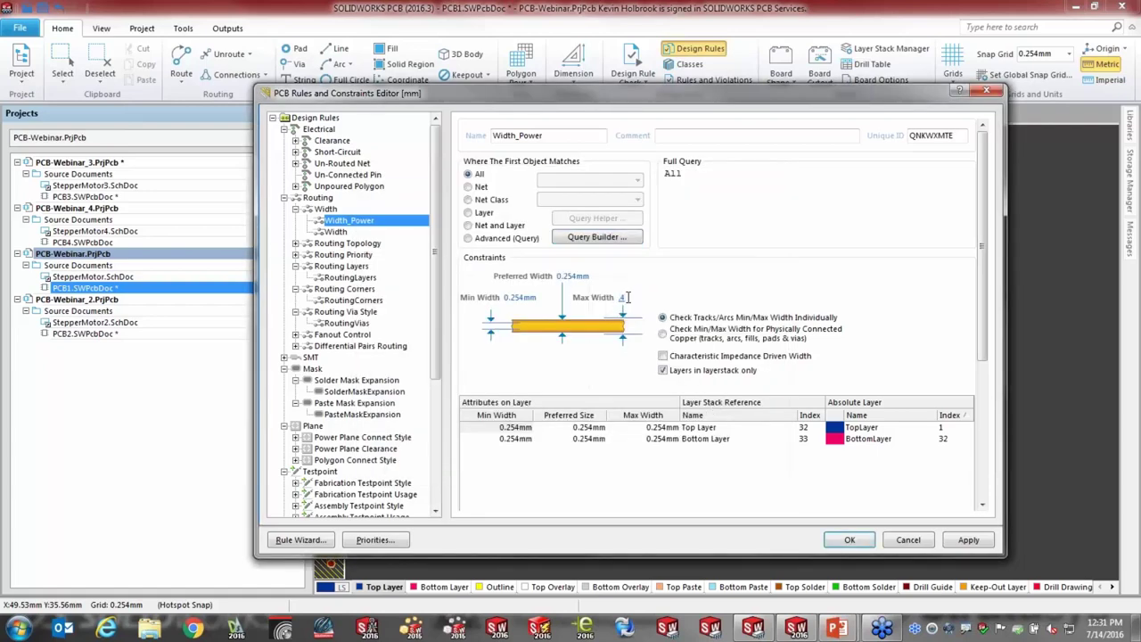
pyautogui.click(578, 280)
pyautogui.write('.4')
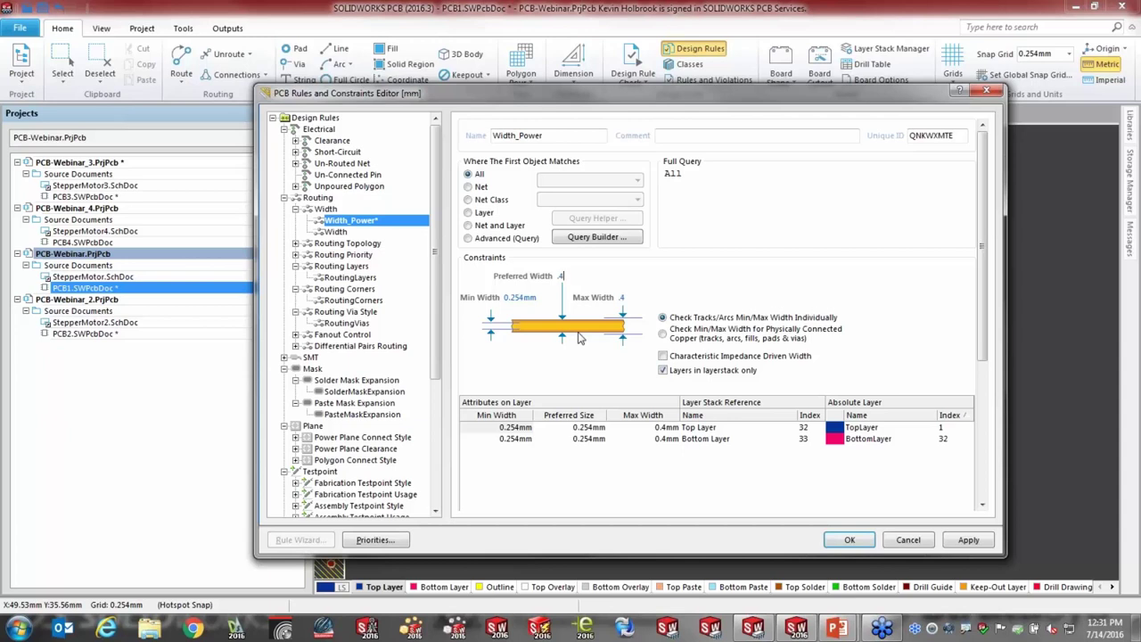
pyautogui.click(926, 545)
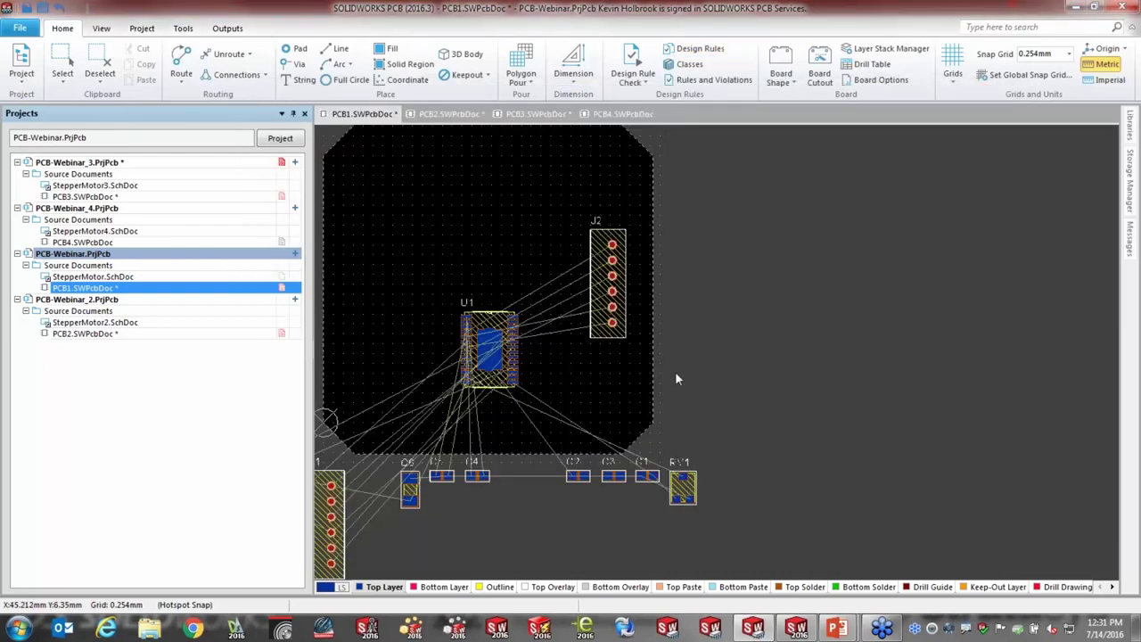
# Step: Display the board in 3D and tilt it to examine the placed components at an angle
pyautogui.keyDown('ctrl'); pyautogui.scroll(-2, 683, 369); pyautogui.keyUp('ctrl')
pyautogui.moveTo(685, 360); pyautogui.dragTo(840, 383, button='right')
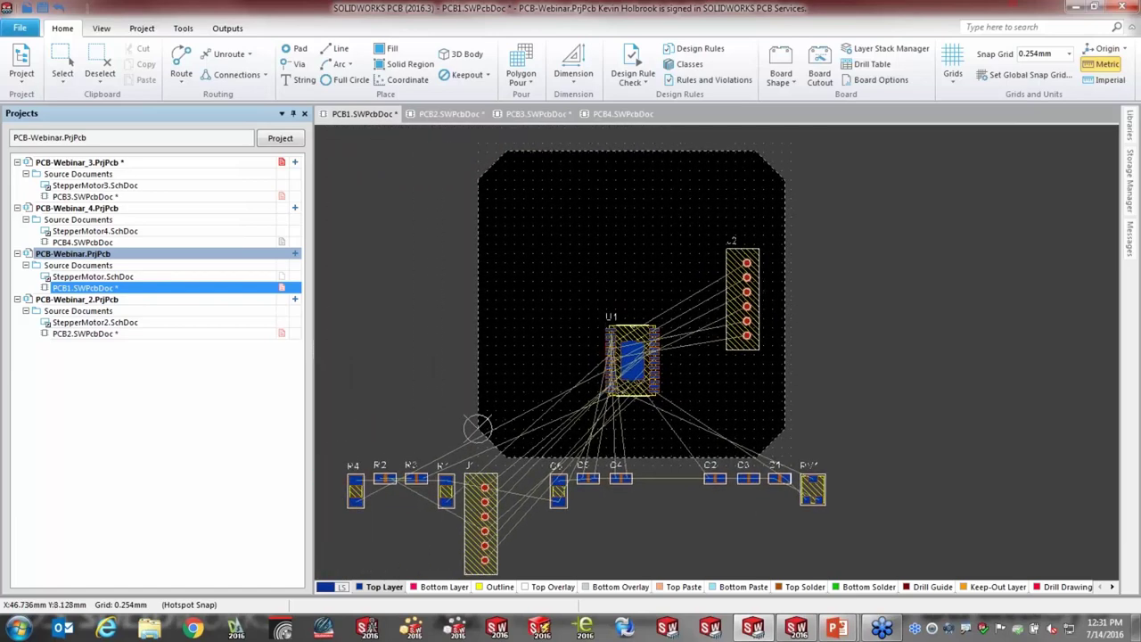
pyautogui.press('3')
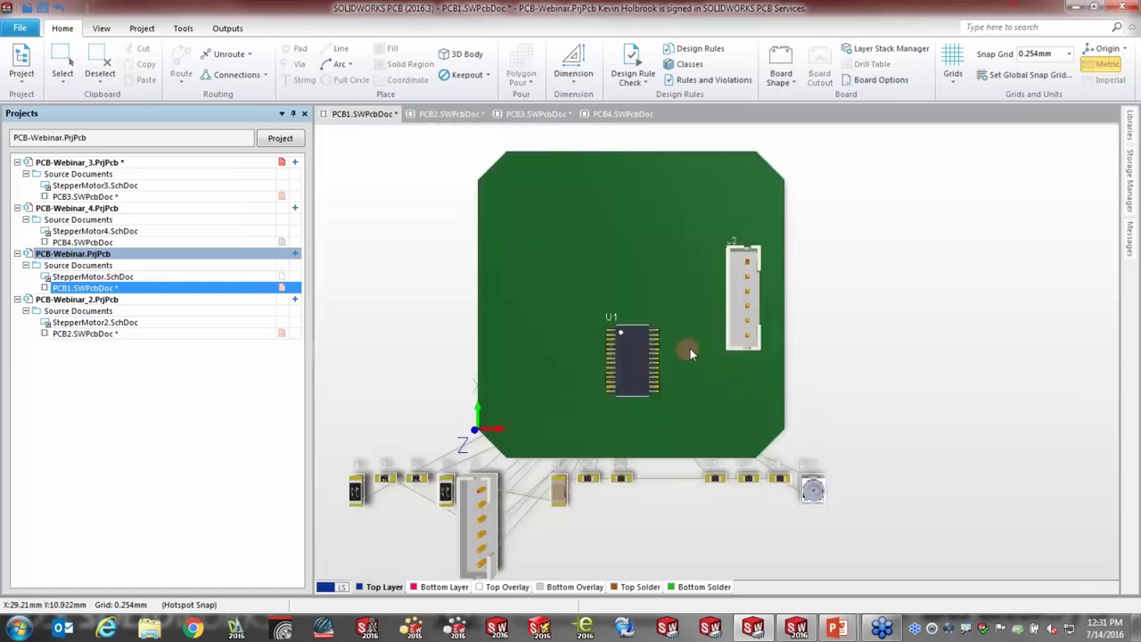
pyautogui.press('shift')
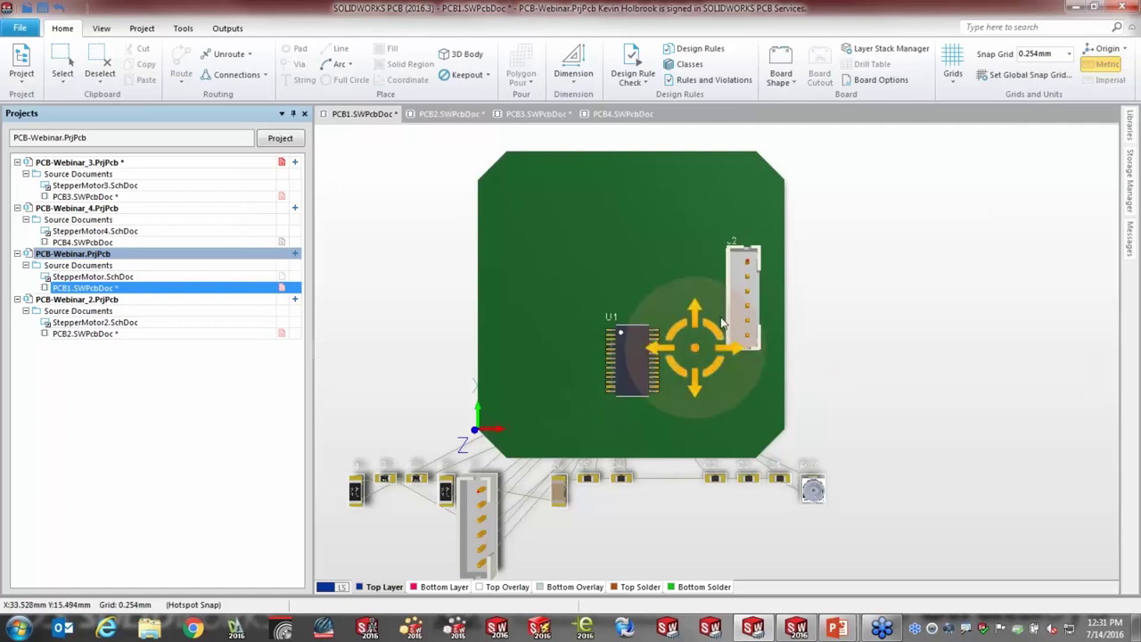
pyautogui.click(712, 312)
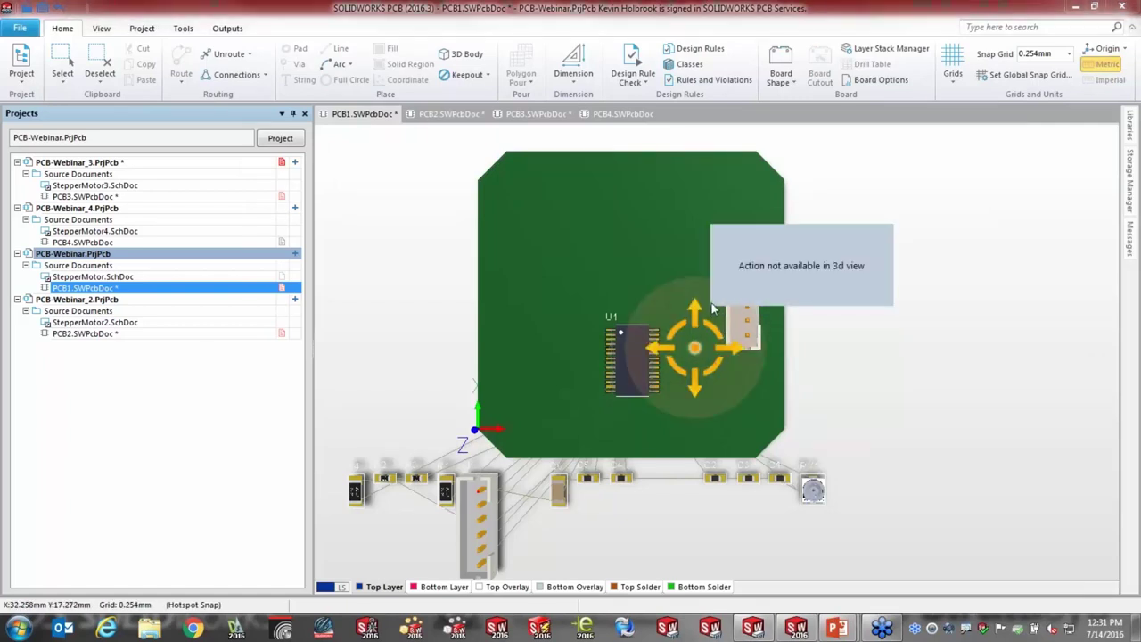
pyautogui.click(740, 374)
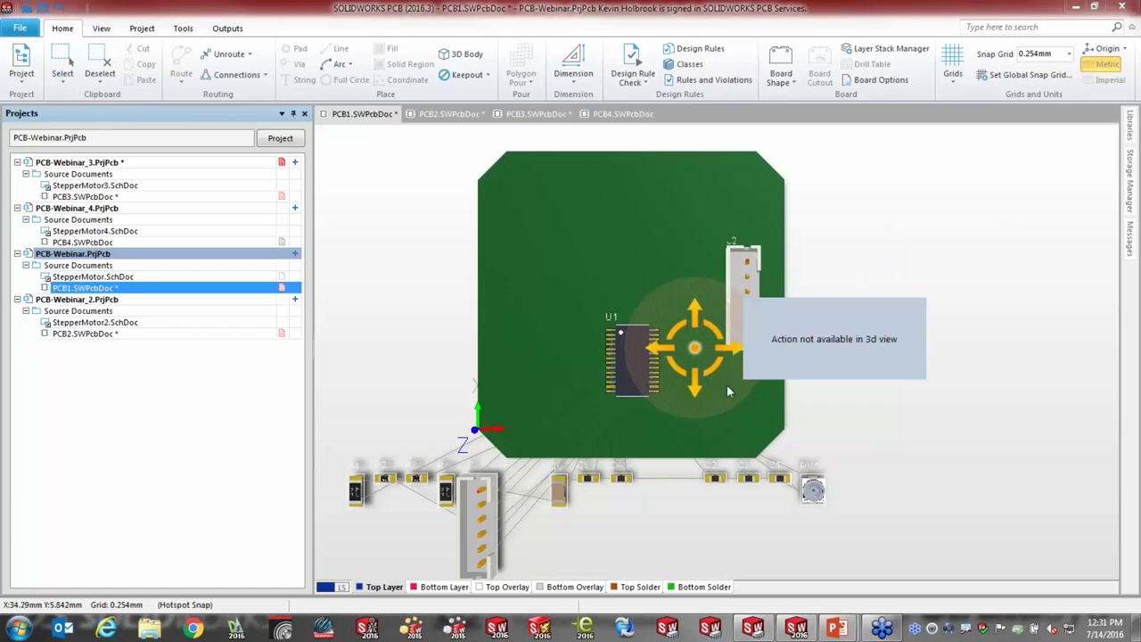
pyautogui.keyDown('ctrl'); pyautogui.scroll(2, 738, 373); pyautogui.keyUp('ctrl')
pyautogui.keyDown('shift'); pyautogui.moveTo(737, 374); pyautogui.dragTo(834, 223, button='right'); pyautogui.keyUp('shift')
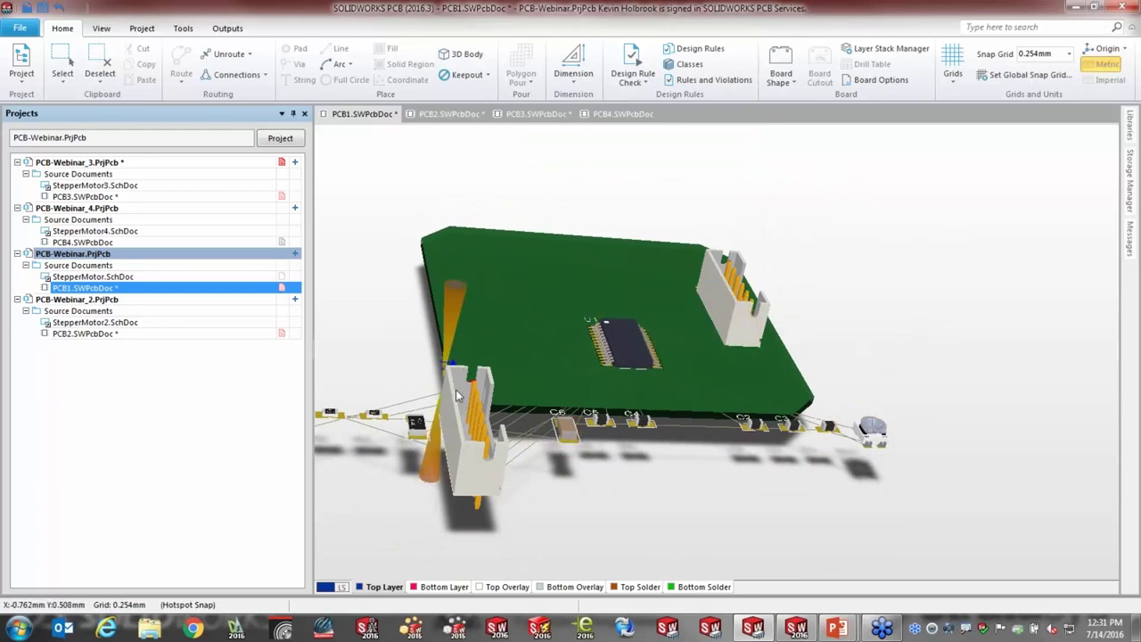
# Step: Place connector J1 near the board's left edge and capacitor C6 above U1 in the 3D view
pyautogui.click(471, 373)
pyautogui.moveTo(471, 373); pyautogui.dragTo(519, 319)
pyautogui.moveTo(572, 430); pyautogui.dragTo(575, 290)
pyautogui.click(644, 421)
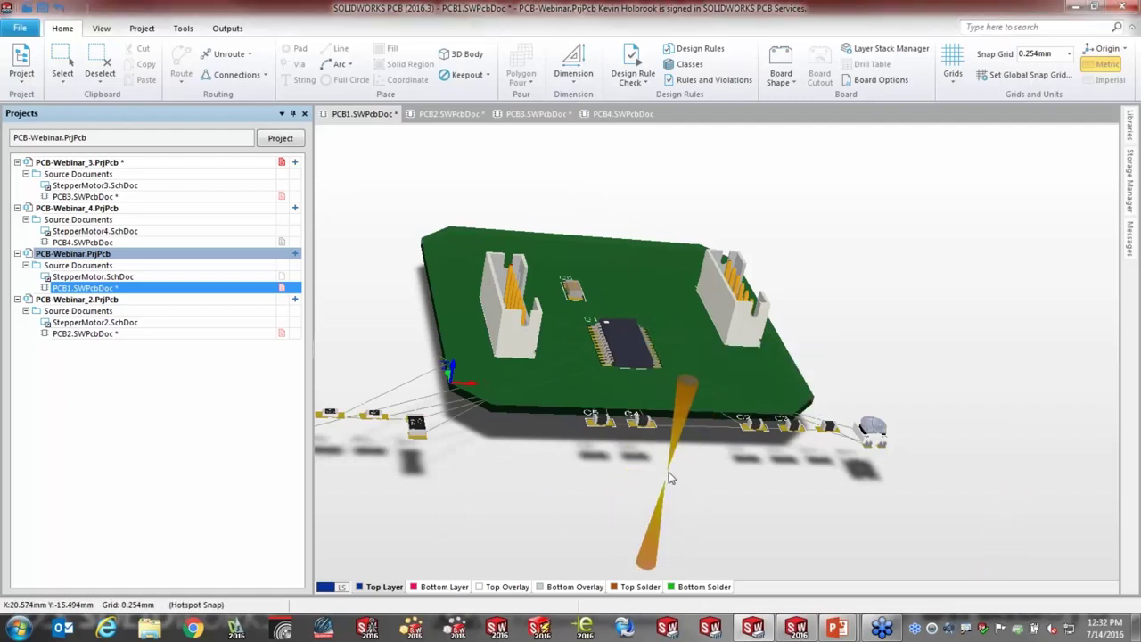
# Step: Return to the 2D view, move capacitor C5 onto the board below and left of U1, and flip it to the bottom layer
pyautogui.press('2')
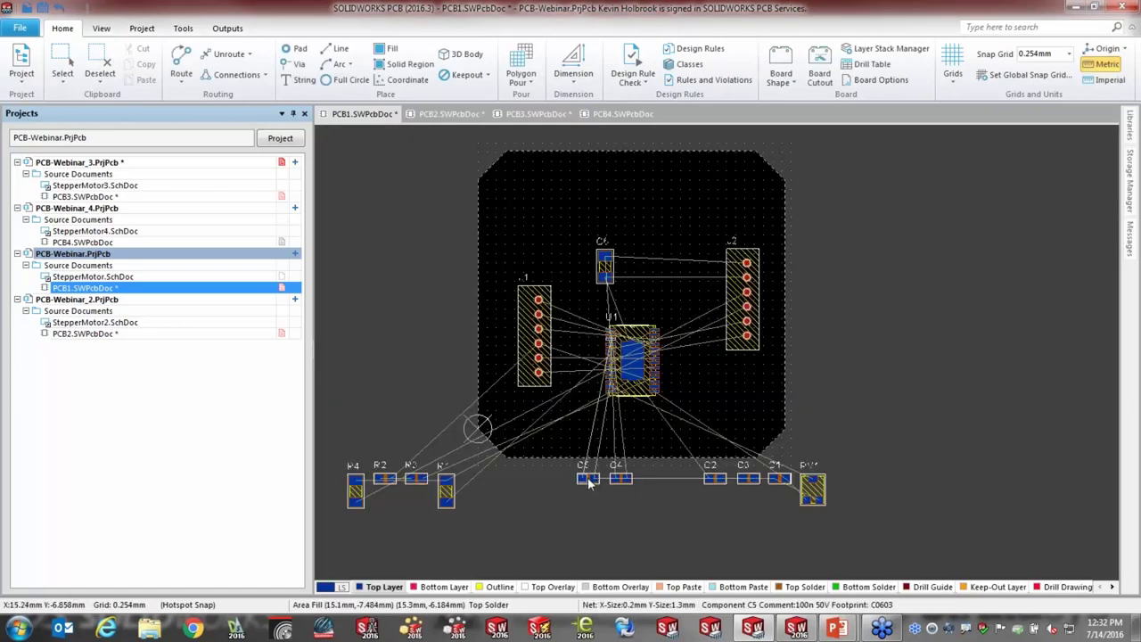
pyautogui.keyDown('ctrl'); pyautogui.scroll(3, 588, 483); pyautogui.keyUp('ctrl')
pyautogui.moveTo(588, 482); pyautogui.dragTo(526, 372)
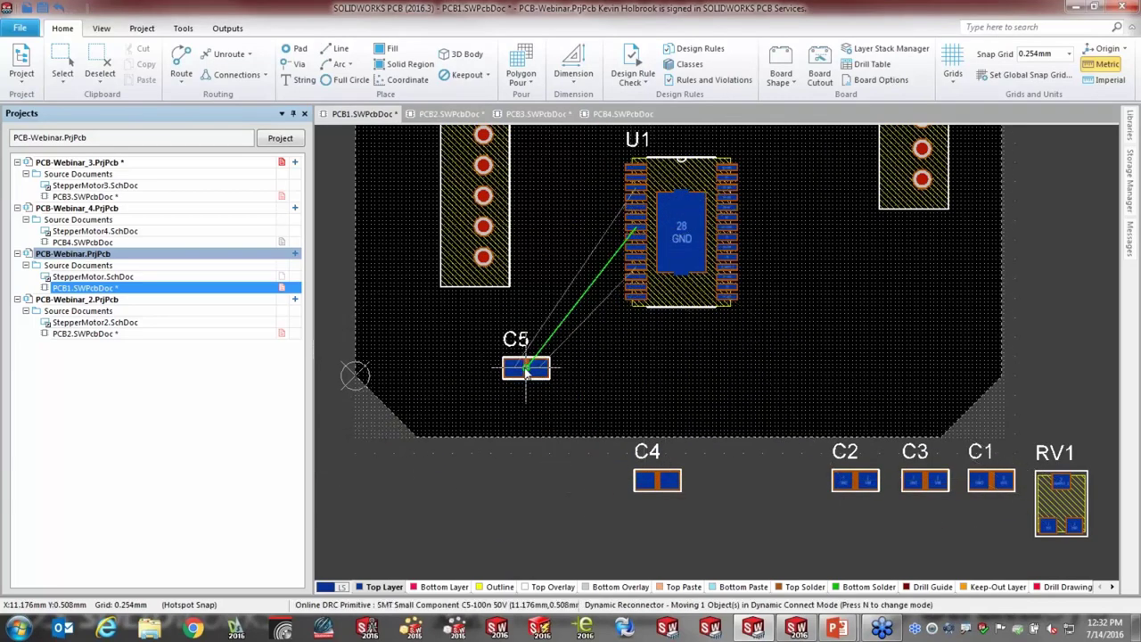
pyautogui.press('l')
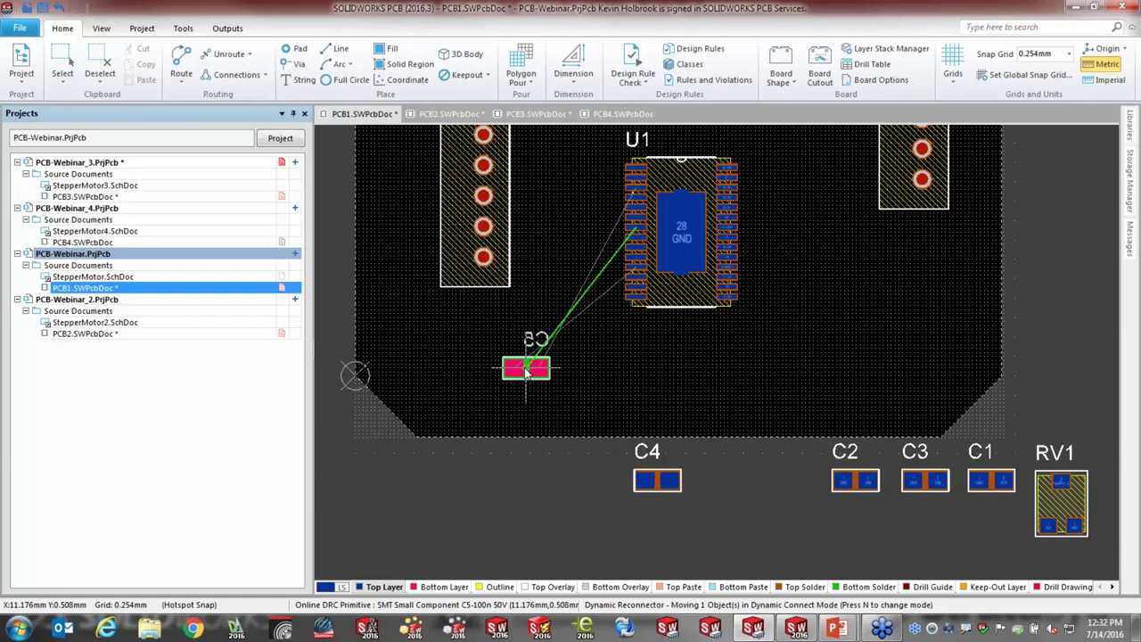
pyautogui.moveTo(526, 371)
pyautogui.mouseDown()
pyautogui.moveTo(501, 352)
pyautogui.moveTo(526, 354)
pyautogui.mouseUp()
pyautogui.press('l')
pyautogui.press('l')
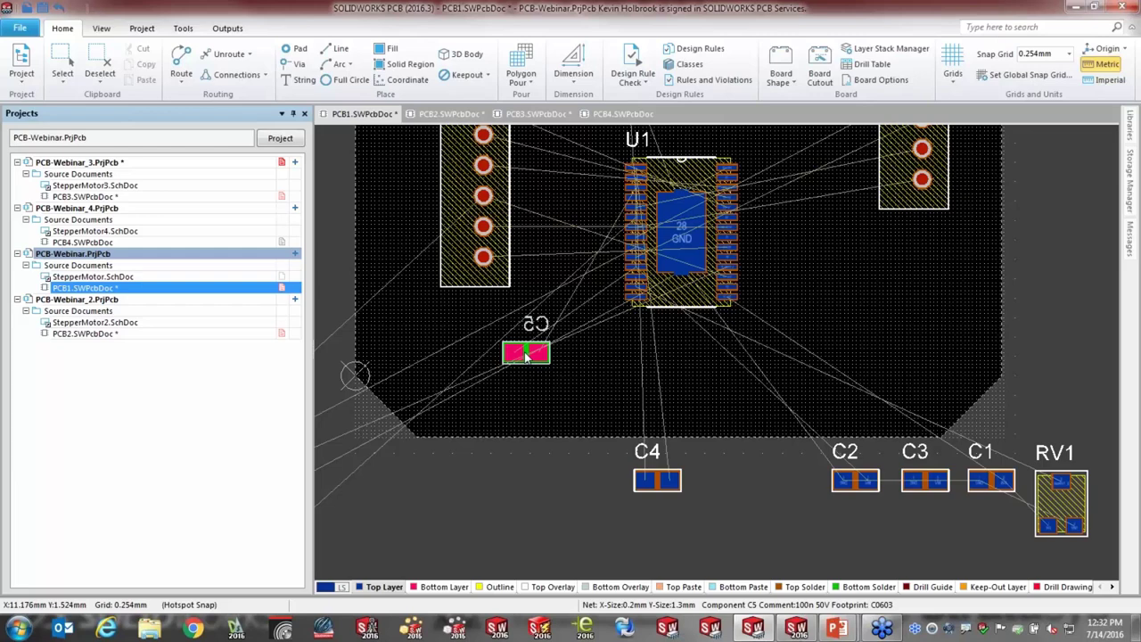
# Step: Open the Layer Stack Manager to examine its stack presets and show the layer stack in 3D
pyautogui.click(888, 48)
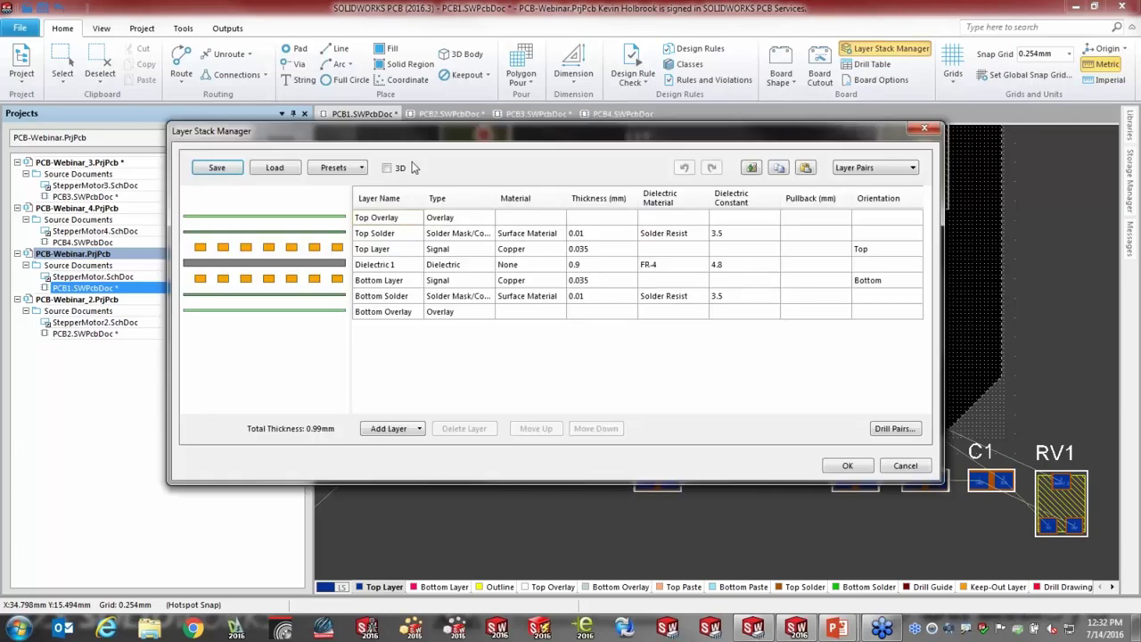
pyautogui.click(366, 169)
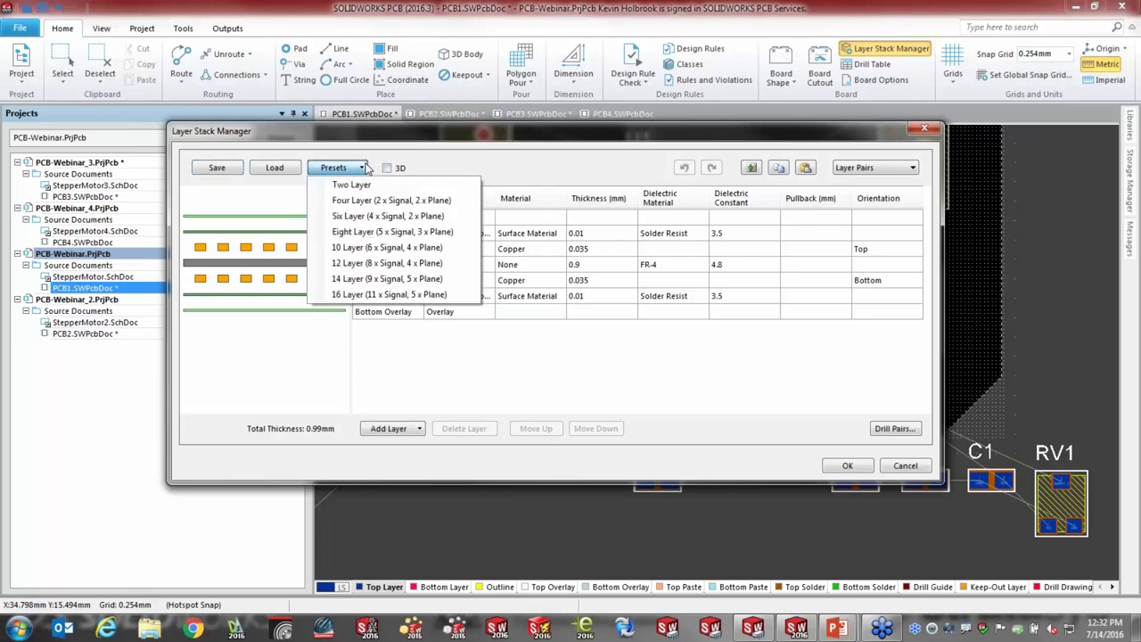
pyautogui.click(662, 390)
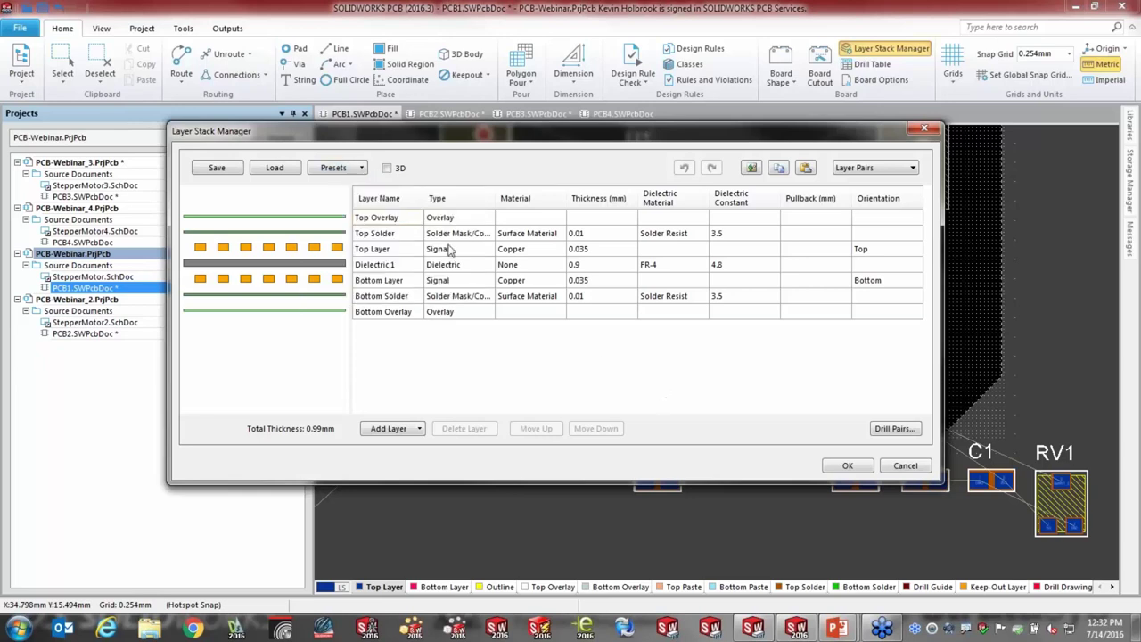
pyautogui.click(386, 167)
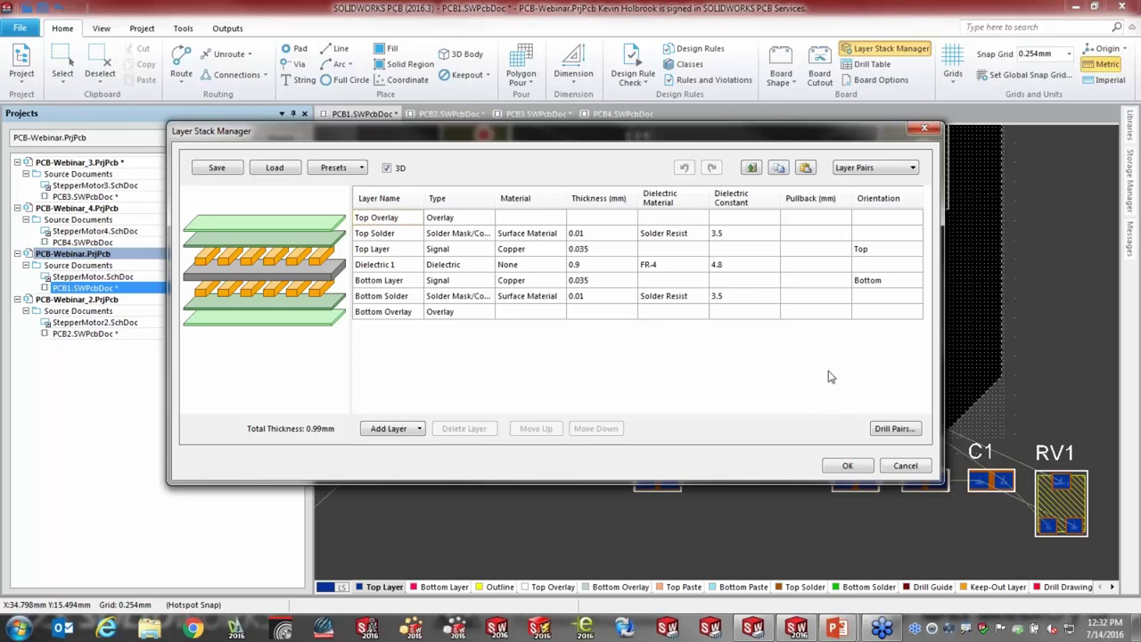
# Step: Close the Layer Stack Manager without changes and switch to the PCB2 board document
pyautogui.click(902, 468)
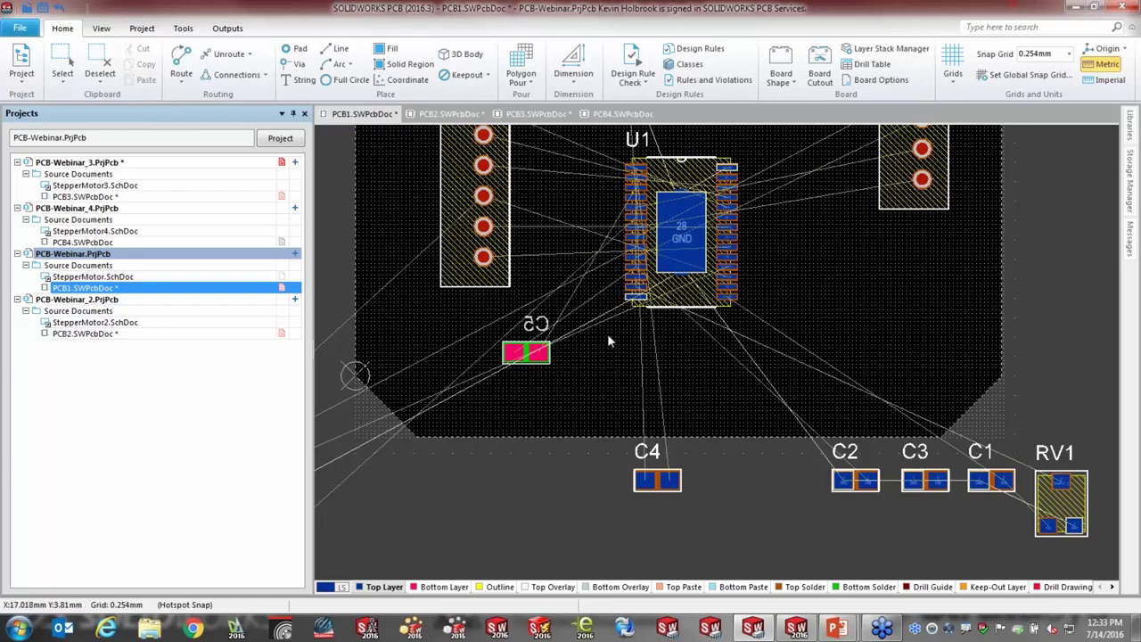
pyautogui.click(441, 114)
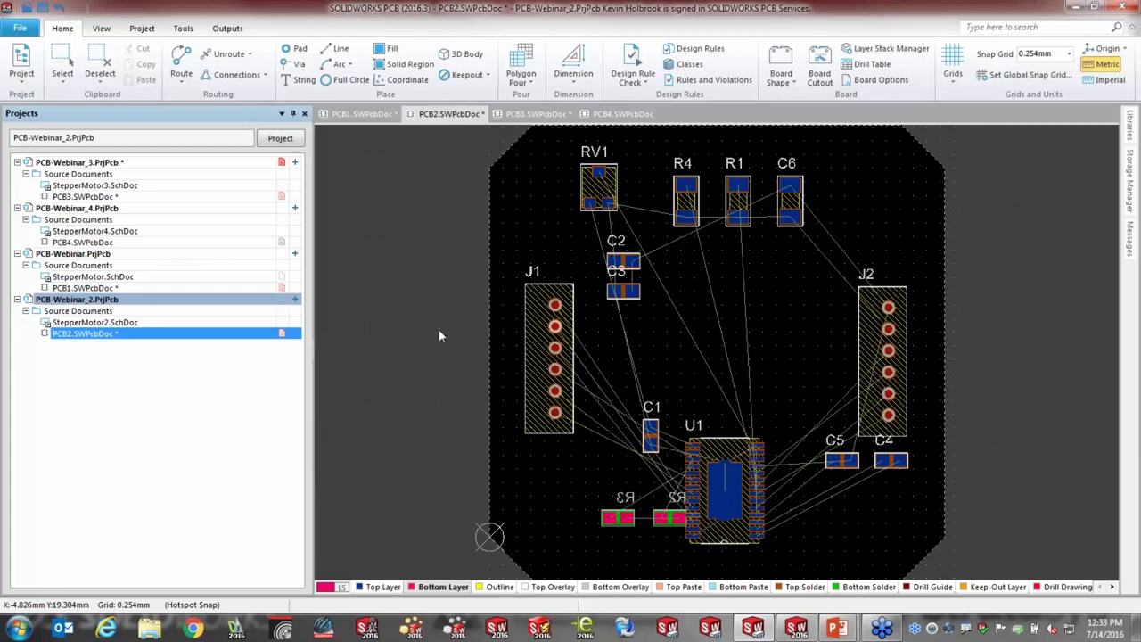
pyautogui.scroll(-2, 765, 316)
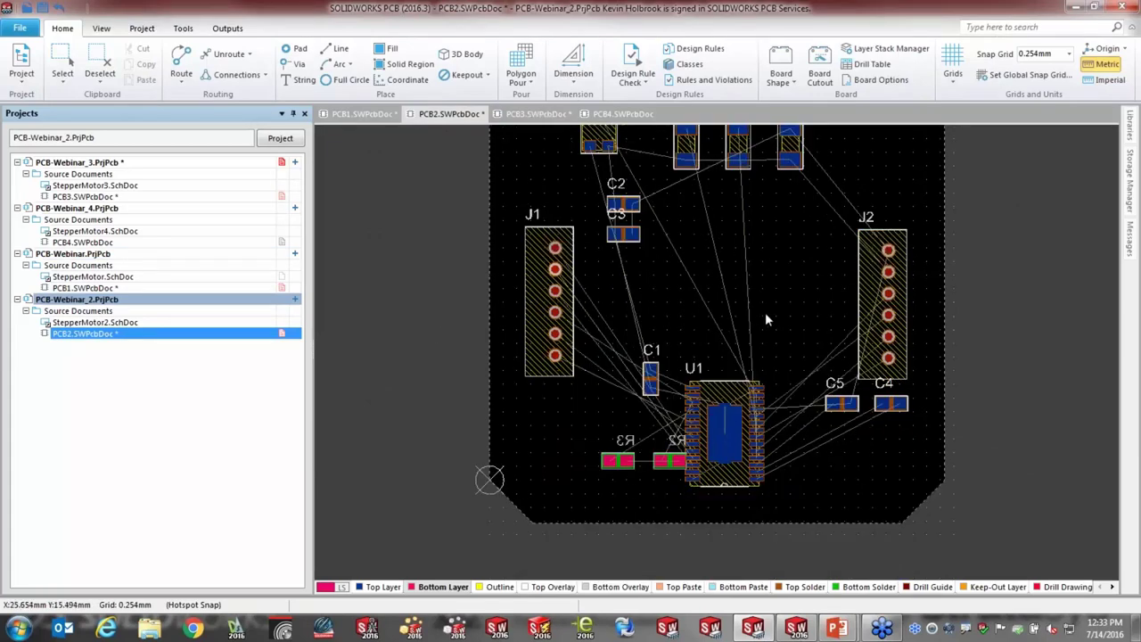
pyautogui.keyDown('ctrl'); pyautogui.scroll(4, 765, 319); pyautogui.keyUp('ctrl')
pyautogui.keyDown('ctrl'); pyautogui.scroll(3, 730, 367); pyautogui.keyUp('ctrl')
pyautogui.keyDown('ctrl'); pyautogui.scroll(-2, 728, 362); pyautogui.keyUp('ctrl')
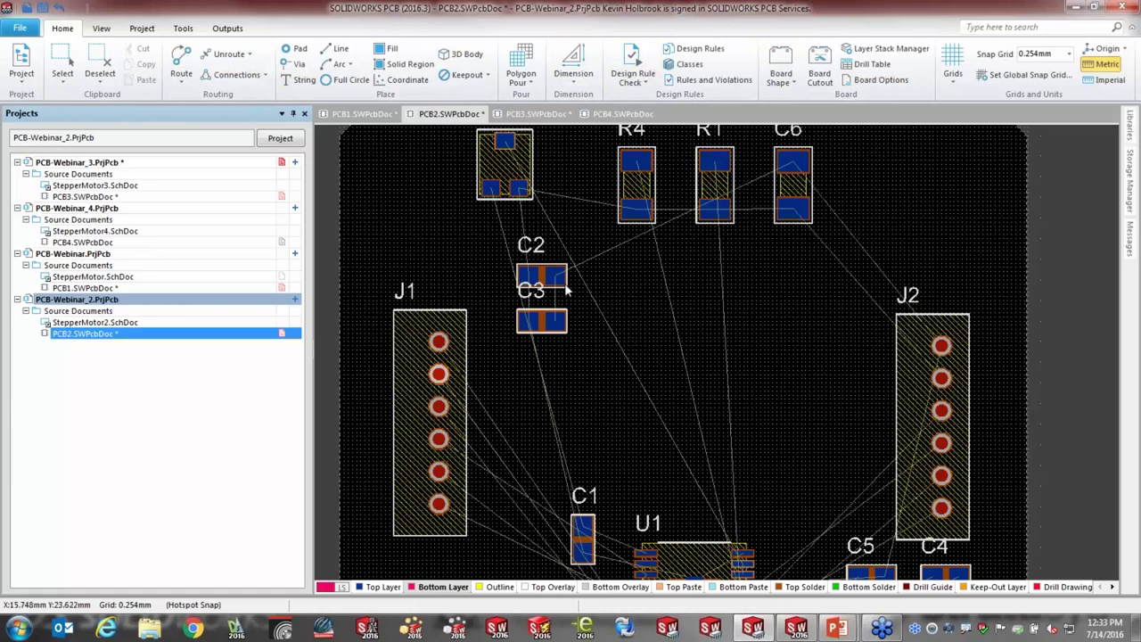
# Step: Route a top-layer GND trace from RV1's lower pad nearest R4 through the lower pads of R4 and R1 to C6's GND pad
pyautogui.click(181, 59)
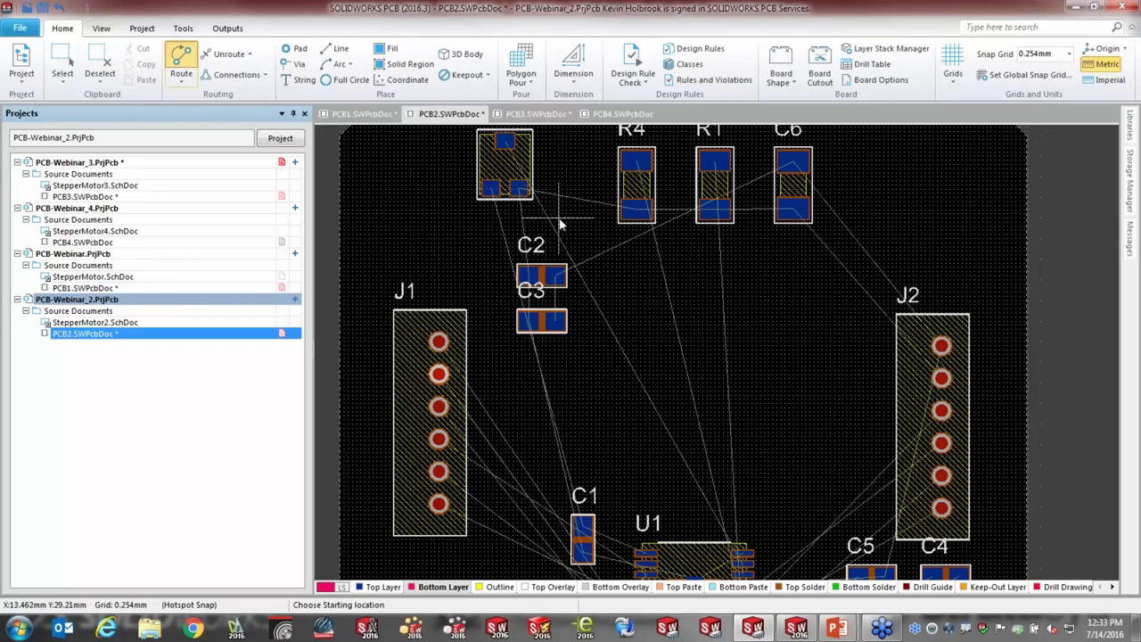
pyautogui.keyDown('ctrl'); pyautogui.scroll(1, 562, 223); pyautogui.keyUp('ctrl')
pyautogui.keyDown('ctrl'); pyautogui.scroll(1, 562, 222); pyautogui.keyUp('ctrl')
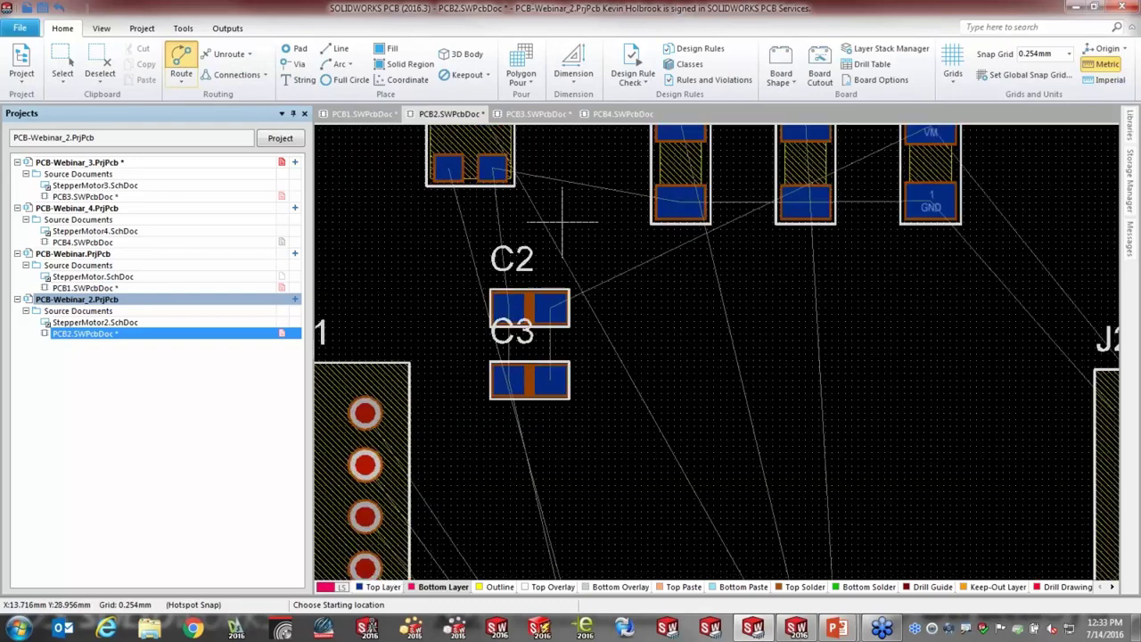
pyautogui.click(496, 169)
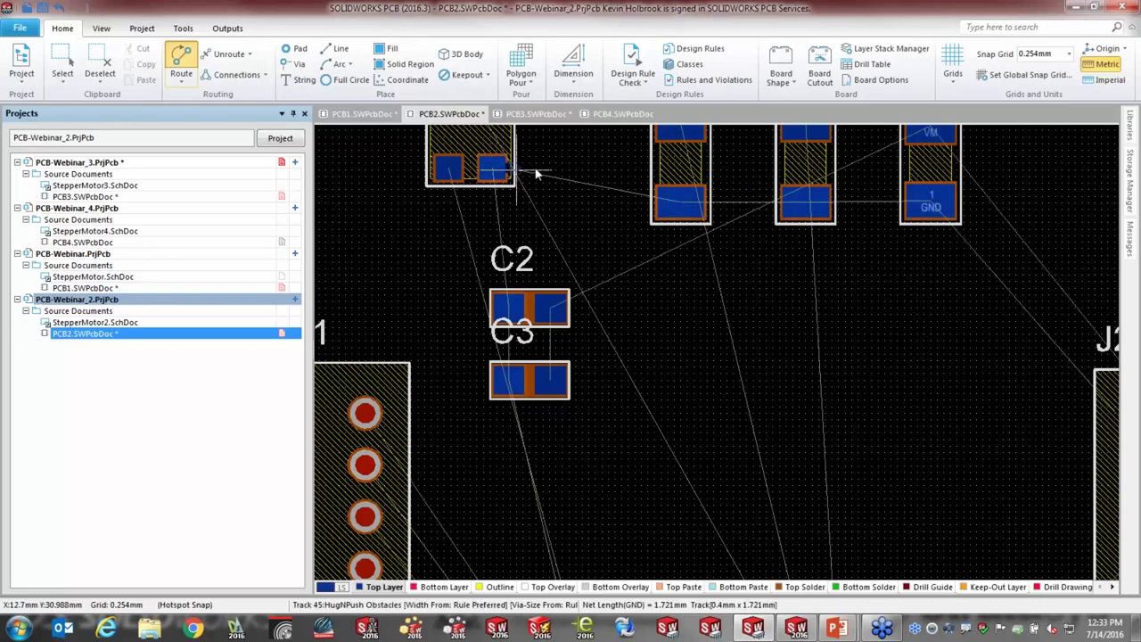
pyautogui.click(567, 169)
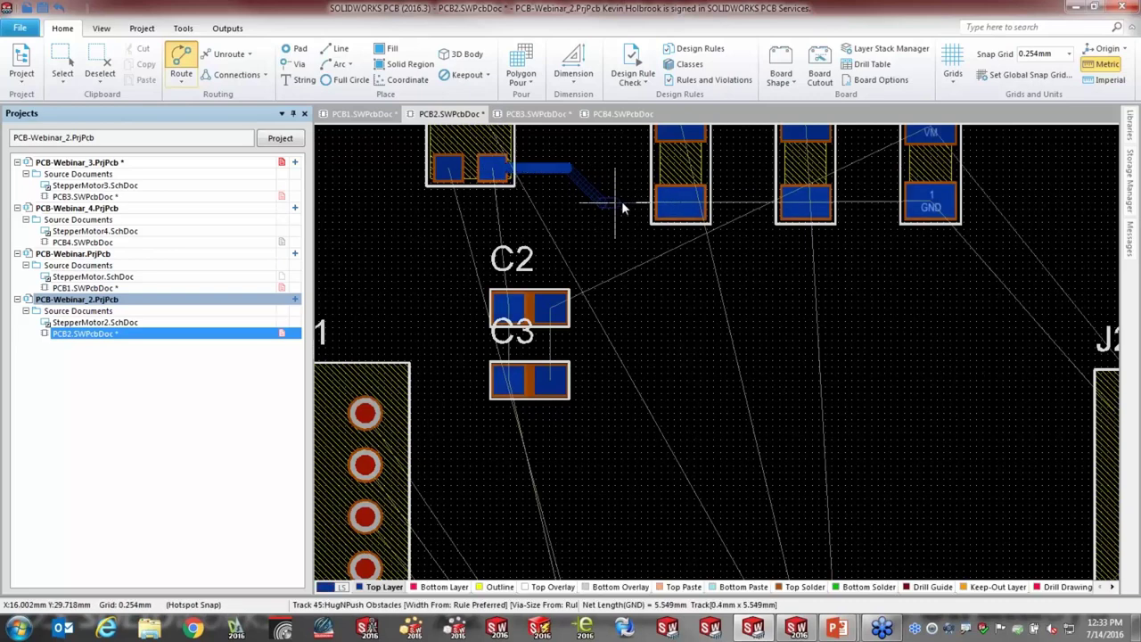
pyautogui.click(682, 205)
pyautogui.click(683, 203)
pyautogui.click(808, 208)
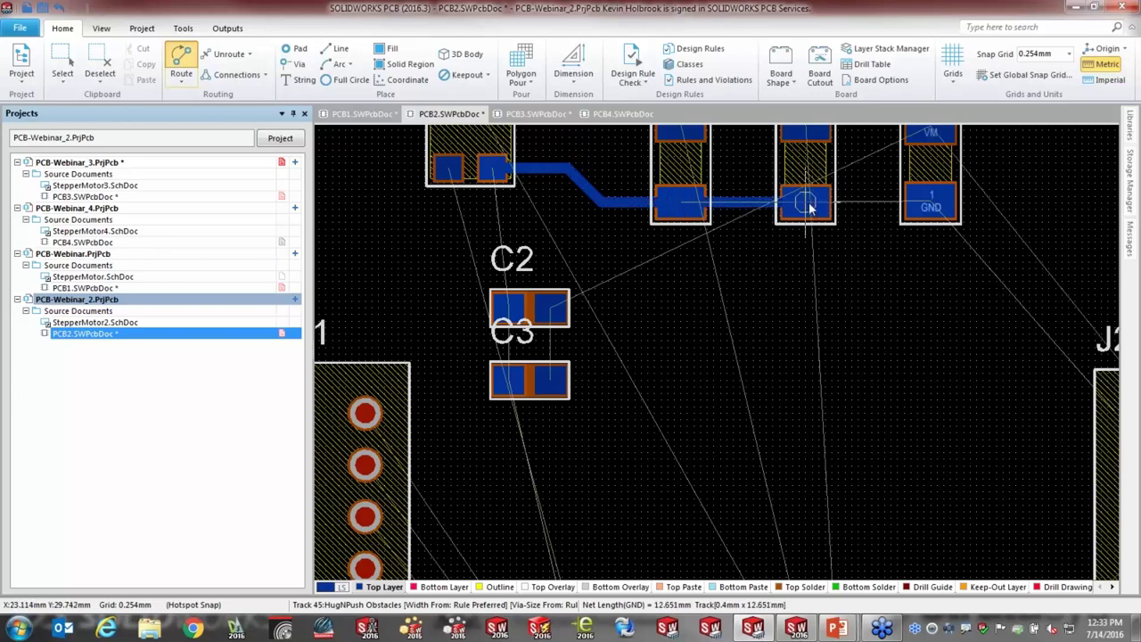
pyautogui.click(933, 205)
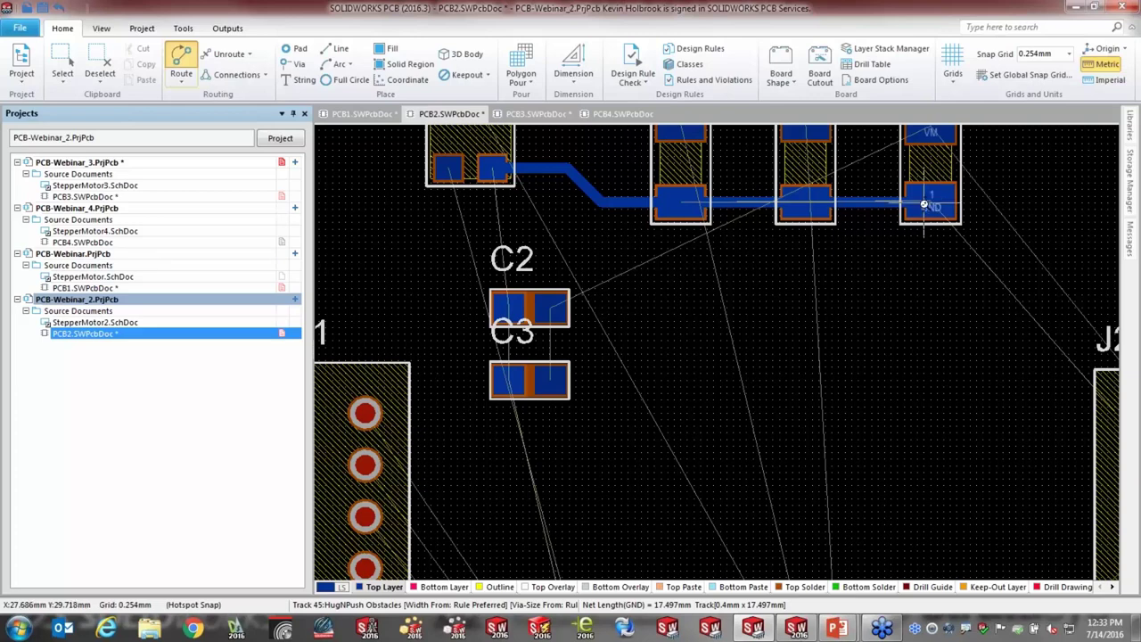
# Step: Cycle the active GND trace beyond C6 through the corner styles and bend directions, returning to the Track 45 style
pyautogui.keyDown('ctrl'); pyautogui.scroll(3, 930, 214); pyautogui.keyUp('ctrl')
pyautogui.moveTo(918, 223); pyautogui.dragTo(810, 255, button='right')
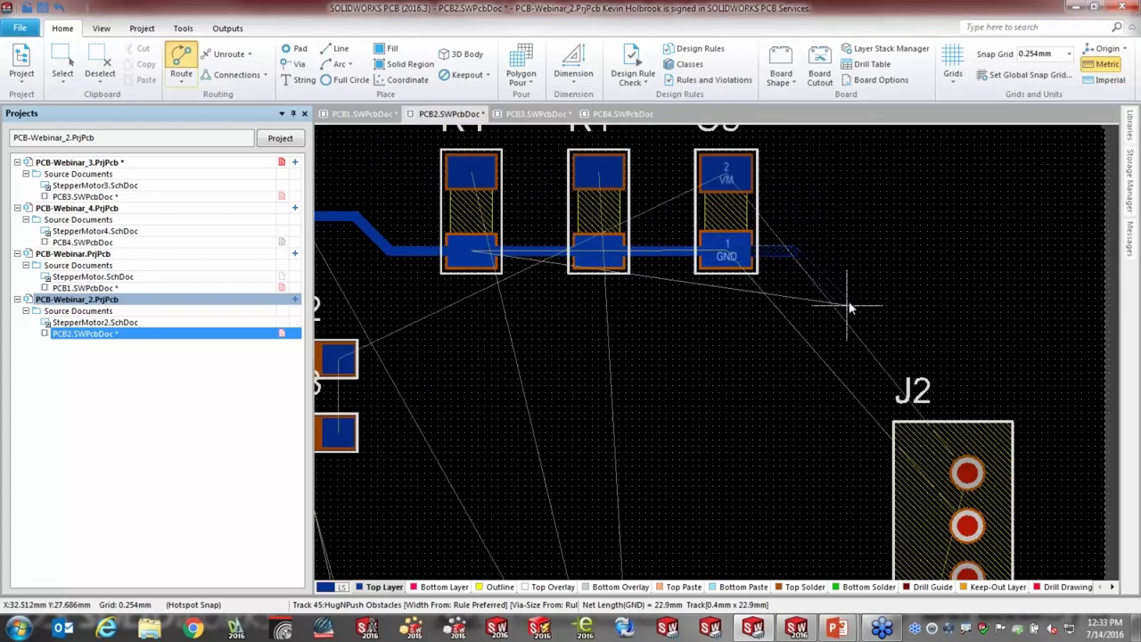
pyautogui.hotkey('shift', 'space')
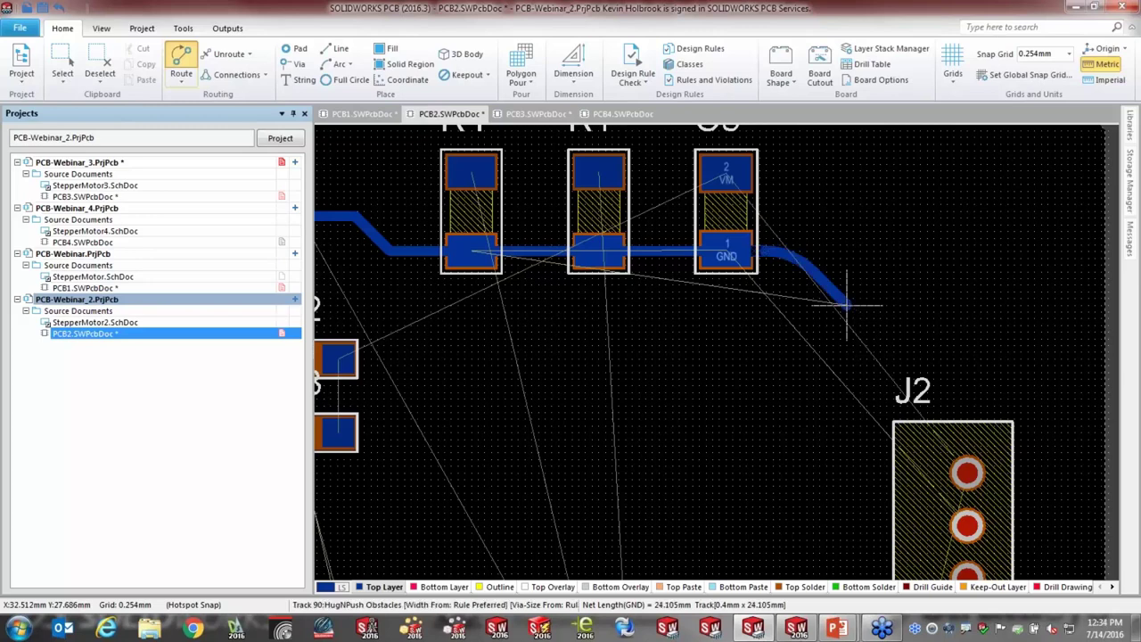
pyautogui.hotkey('shift', 'space')
pyautogui.hotkey('shift', 'space')
pyautogui.hotkey('shift', 'space')
pyautogui.hotkey('shift', 'space')
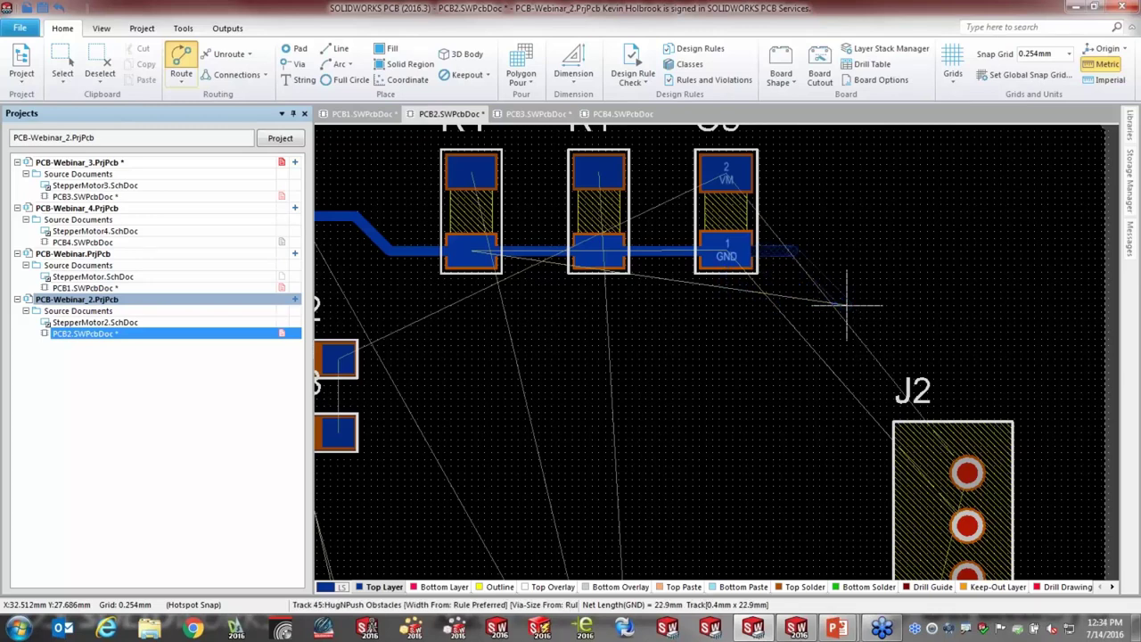
pyautogui.hotkey('shift', 'space')
pyautogui.press('space')
pyautogui.press('space')
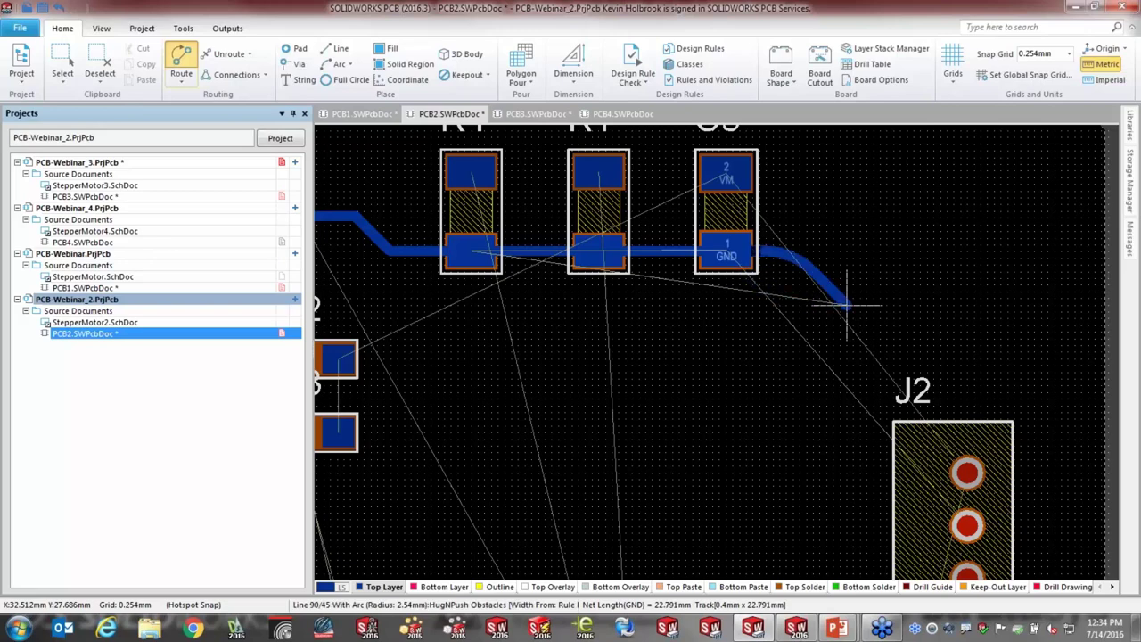
pyautogui.hotkey('shift', 'space')
pyautogui.hotkey('shift', 'space')
pyautogui.hotkey('shift', 'space')
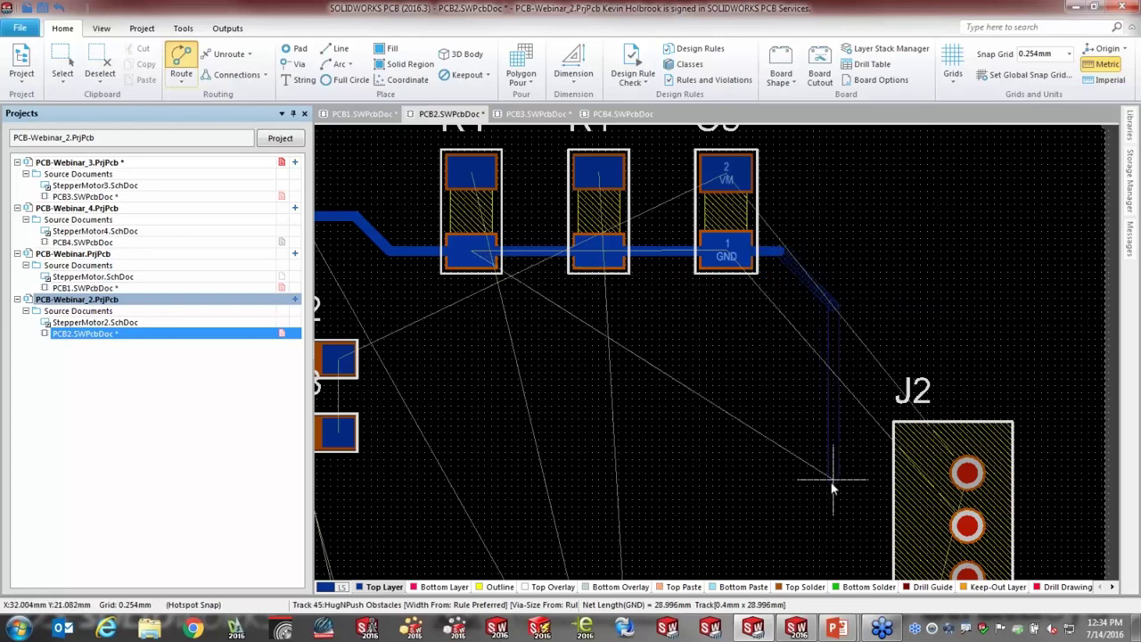
# Step: Finish the GND trace at J2's second pad and auto-complete the VM connection from J2's first pad
pyautogui.click(830, 522)
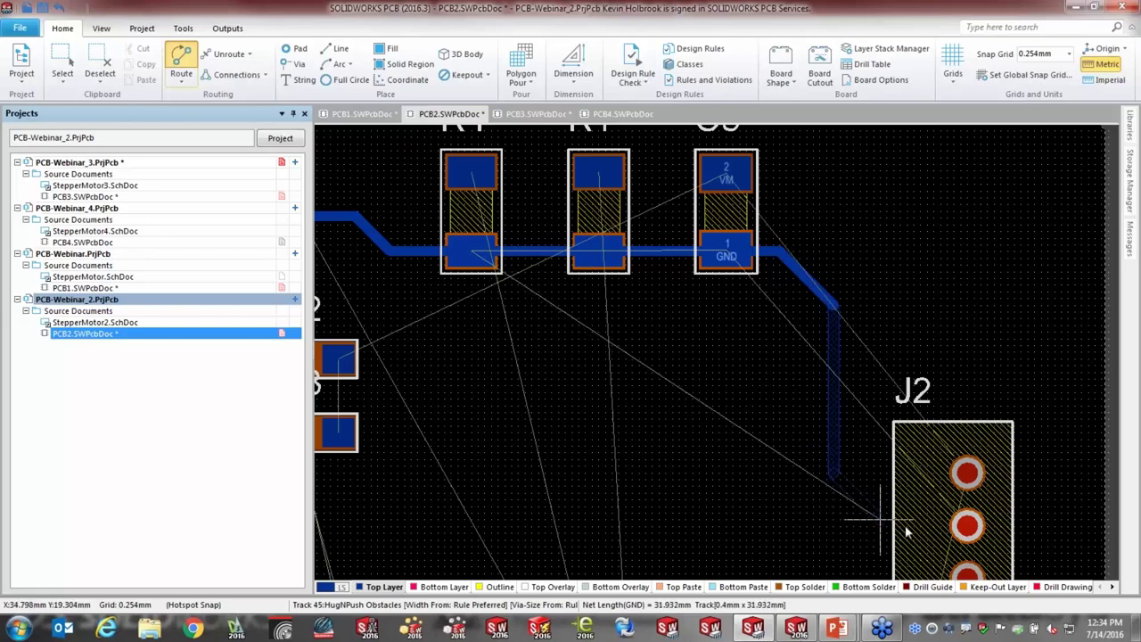
pyautogui.click(967, 527)
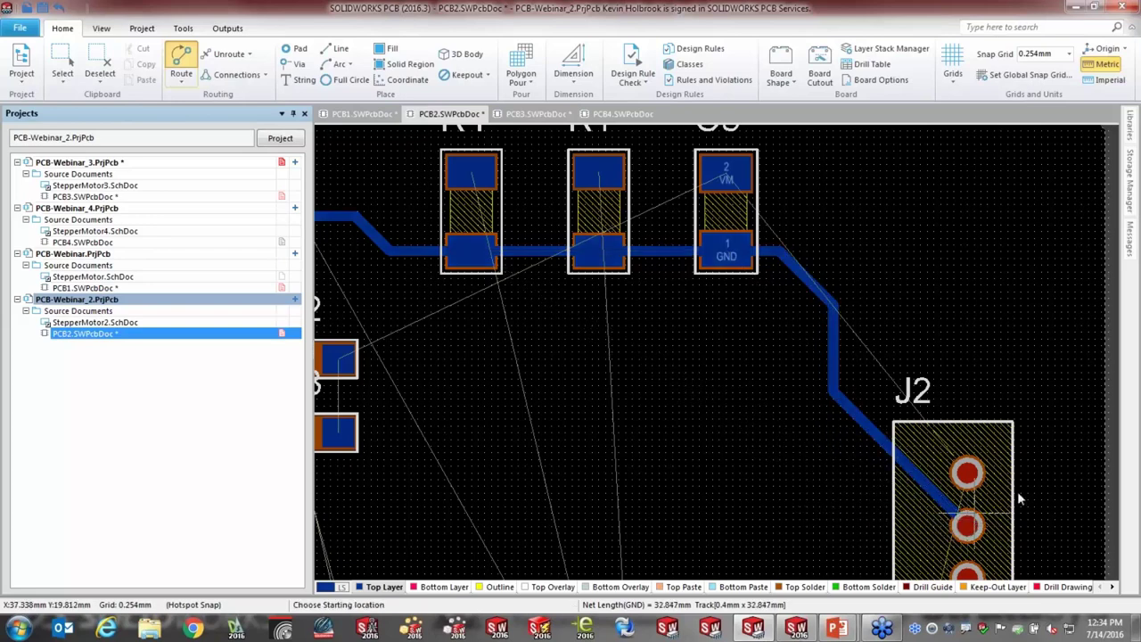
pyautogui.keyDown('ctrl'); pyautogui.click(968, 473); pyautogui.keyUp('ctrl')
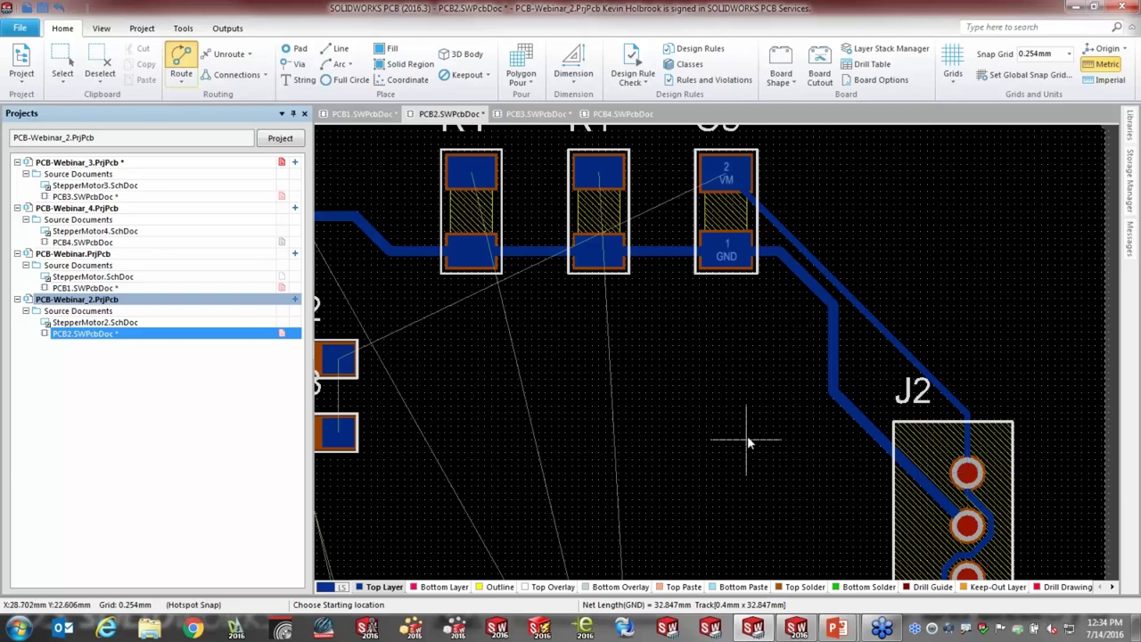
# Step: Route U1's fourth left-side pad on the top layer, drop through a via to the bottom layer, and finish at R3's outer pad
pyautogui.keyDown('ctrl'); pyautogui.scroll(-3, 699, 460); pyautogui.keyUp('ctrl')
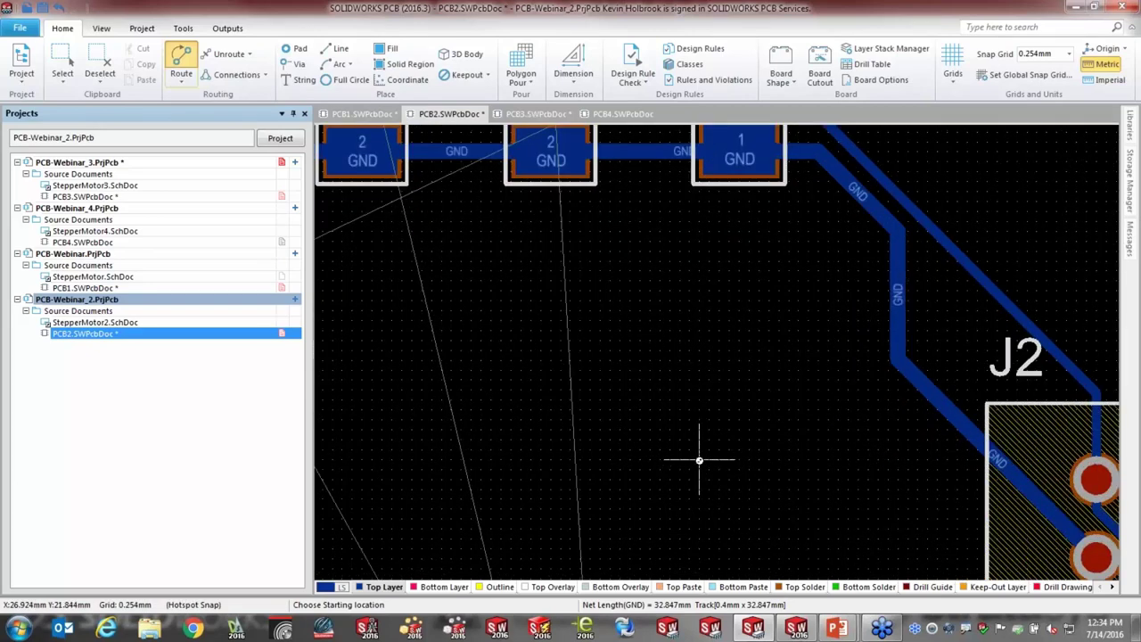
pyautogui.moveTo(688, 469); pyautogui.dragTo(798, 330, button='right')
pyautogui.moveTo(636, 540); pyautogui.dragTo(754, 428, button='right')
pyautogui.moveTo(734, 348); pyautogui.dragTo(688, 193, button='right')
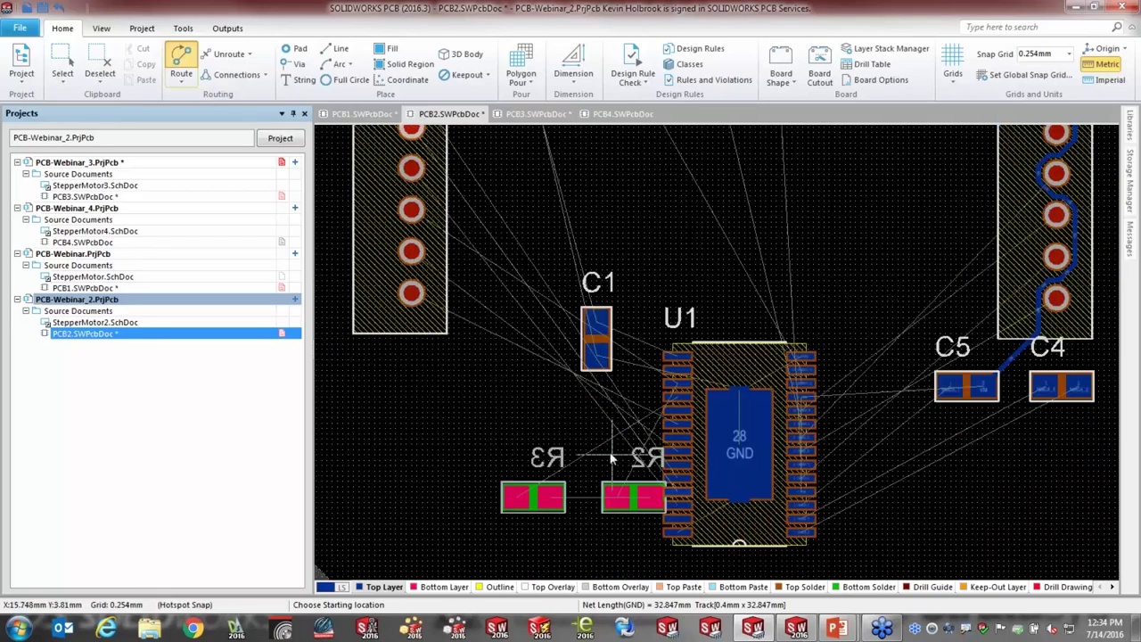
pyautogui.keyDown('ctrl'); pyautogui.scroll(4, 613, 451); pyautogui.keyUp('ctrl')
pyautogui.keyDown('ctrl'); pyautogui.scroll(-1, 612, 450); pyautogui.keyUp('ctrl')
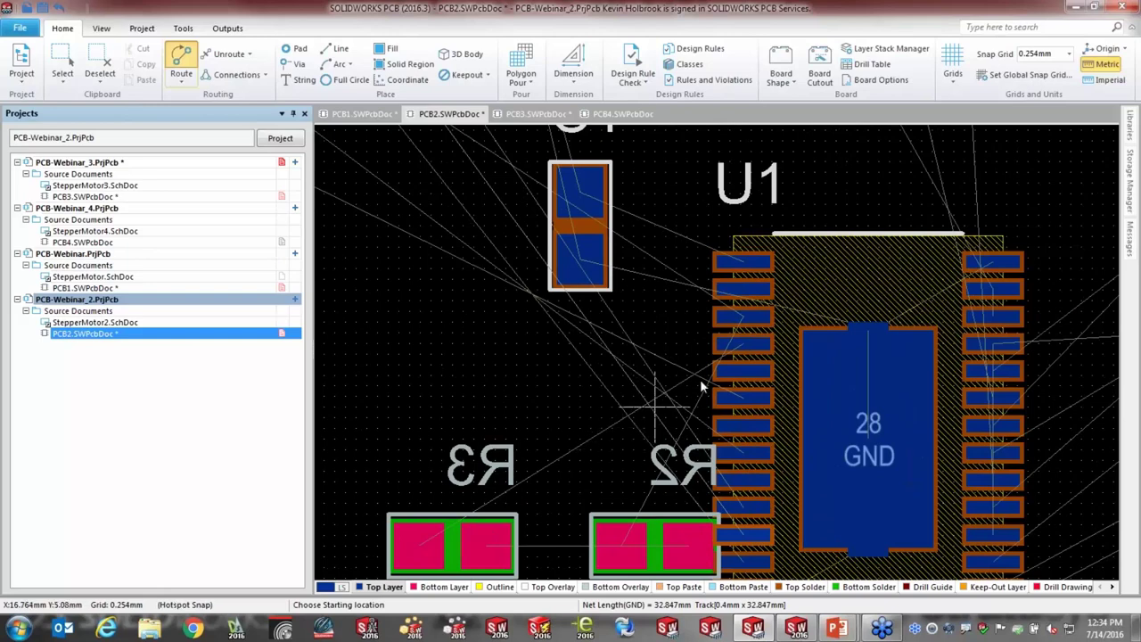
pyautogui.click(749, 343)
pyautogui.click(517, 345)
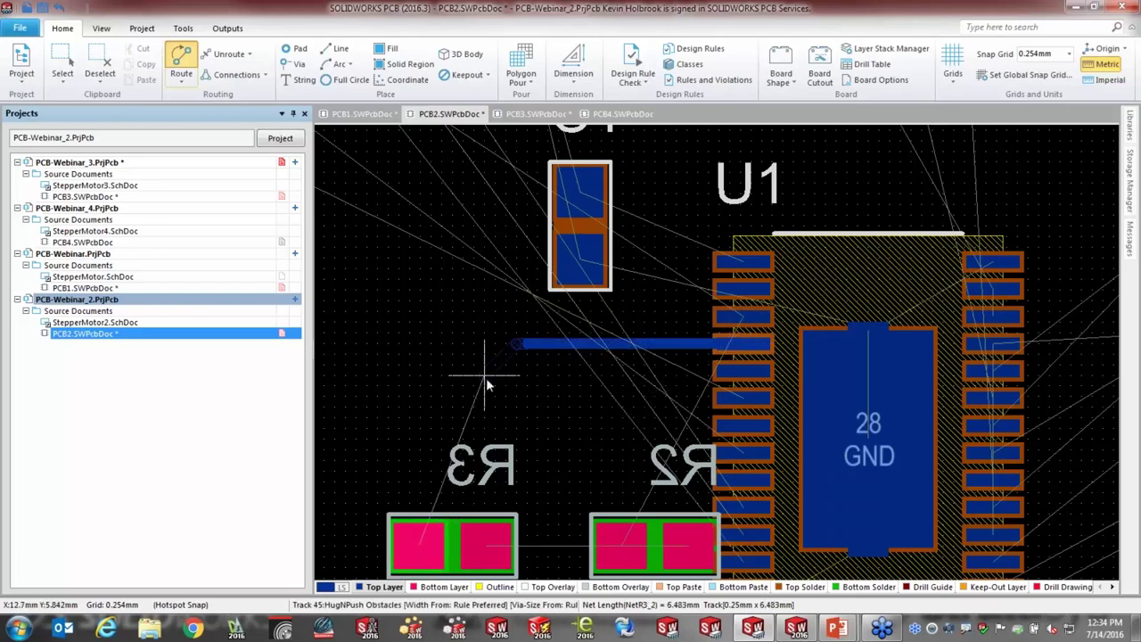
pyautogui.press('KP_Multiply')
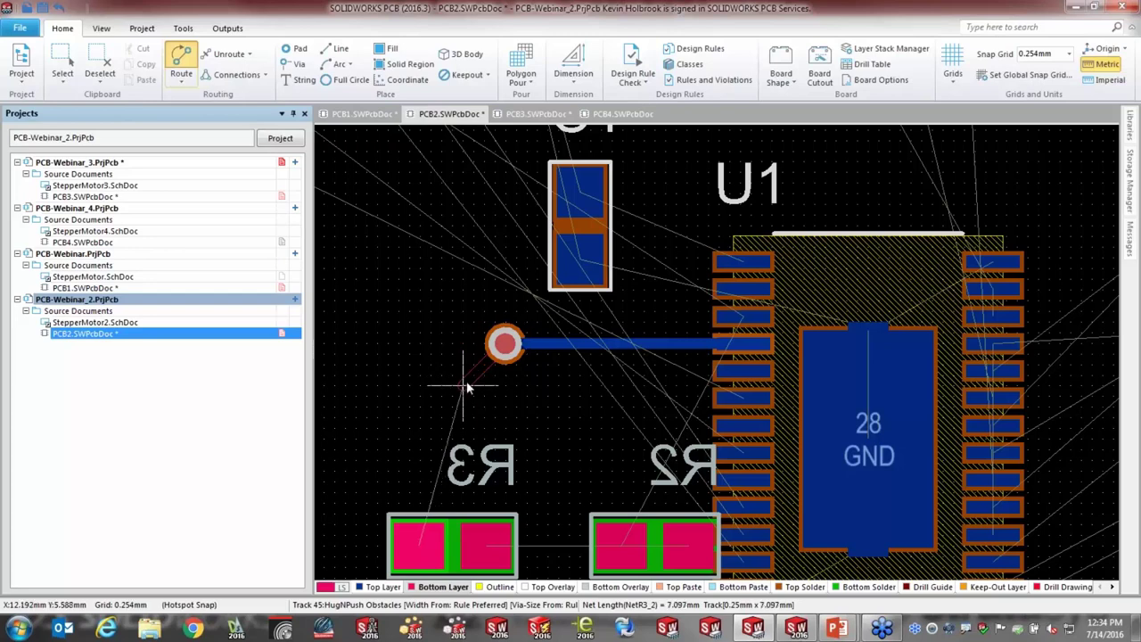
pyautogui.click(419, 425)
pyautogui.click(424, 550)
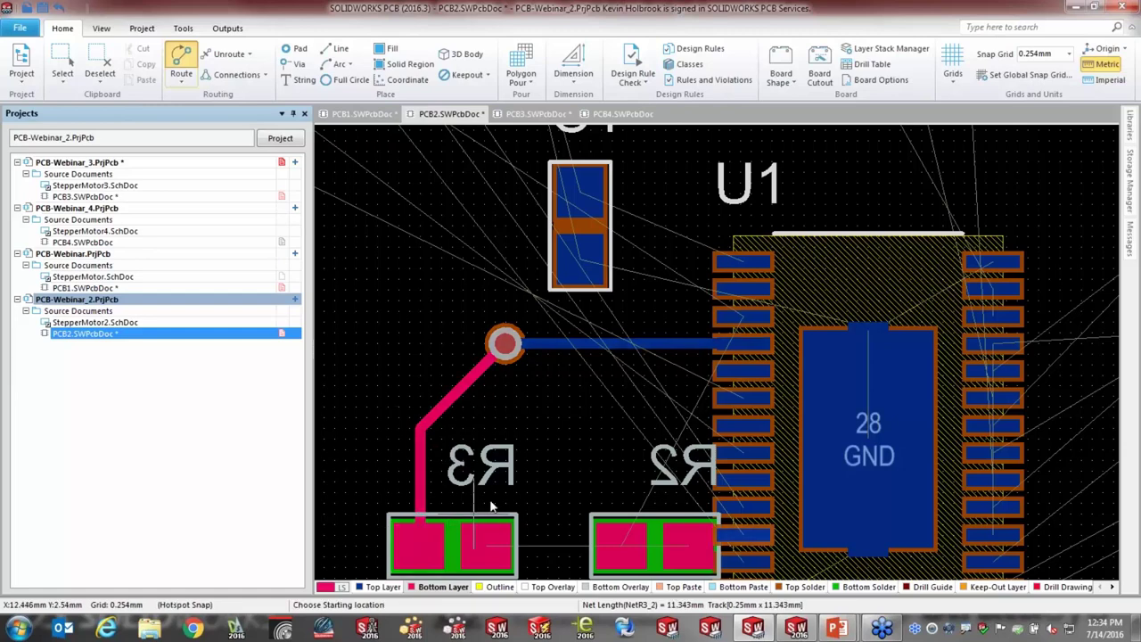
pyautogui.press('Escape')
# Step: Look over the available interactive routing commands and the layer colours and visibility in View Configurations, leaving everything unchanged
pyautogui.rightClick(597, 423)
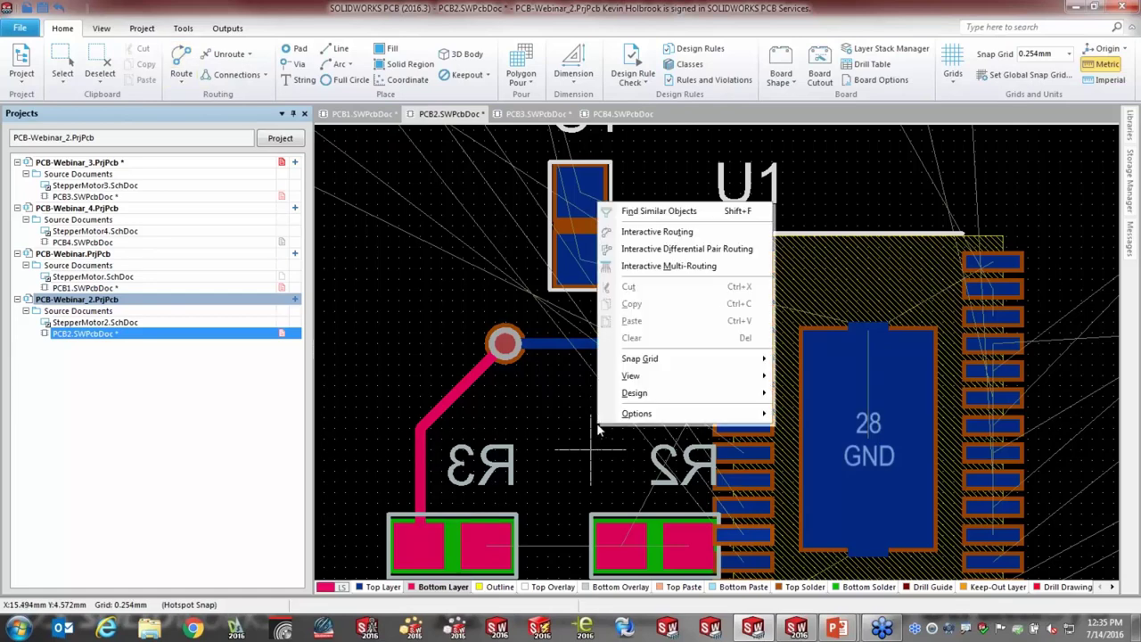
pyautogui.click(573, 426)
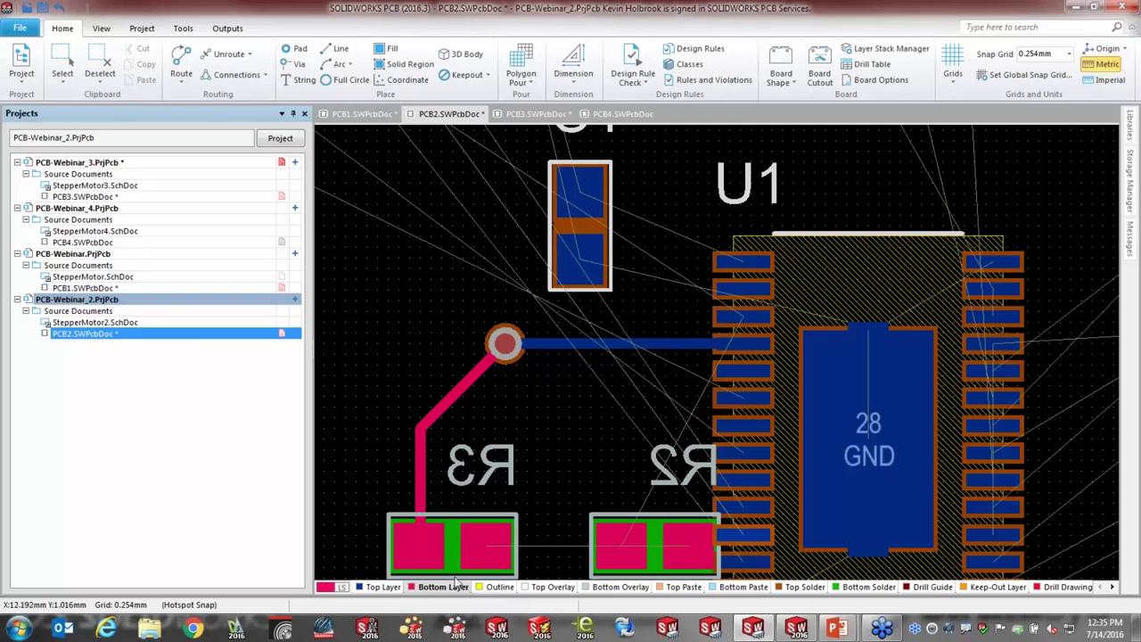
pyautogui.click(327, 588)
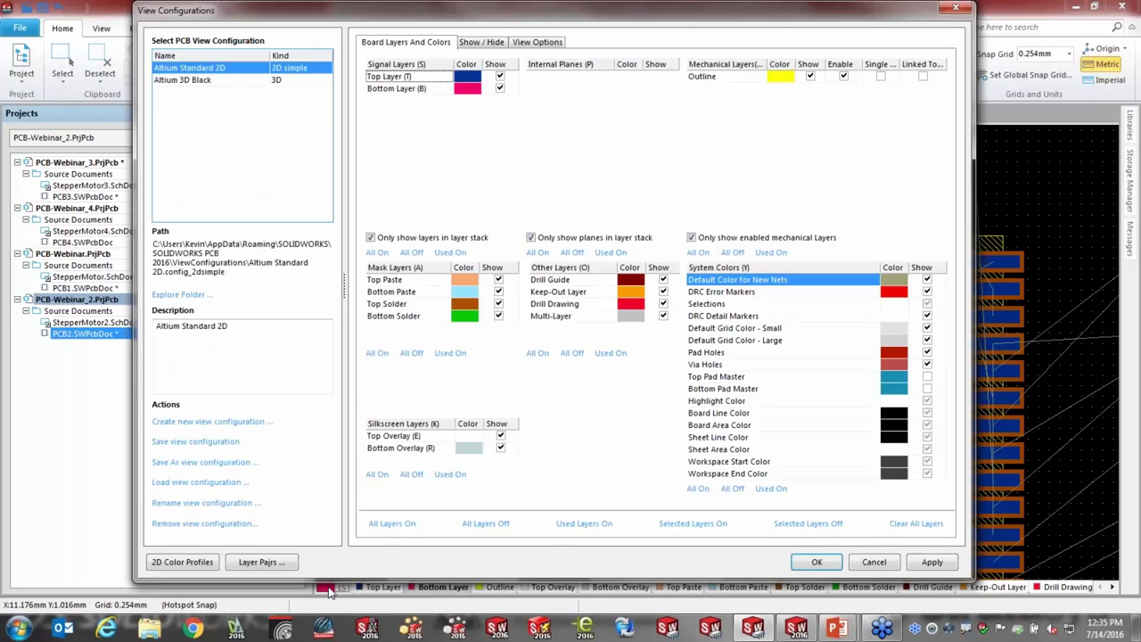
pyautogui.click(879, 563)
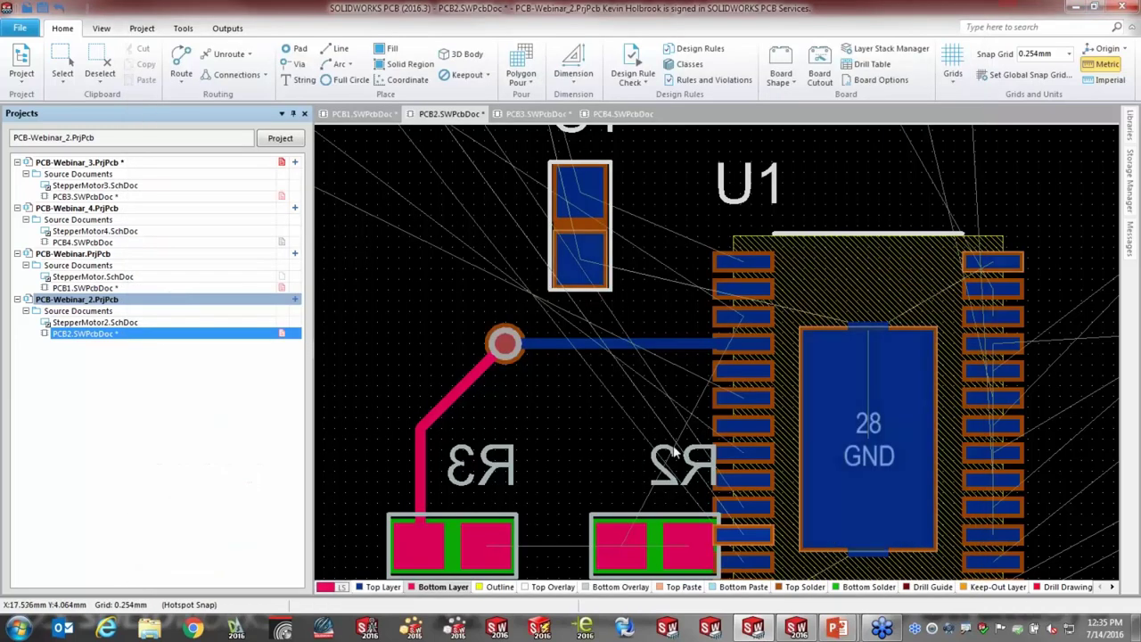
# Step: Make Top Layer the active layer with connector J1 and U1 in view
pyautogui.keyDown('ctrl'); pyautogui.scroll(-3, 553, 262); pyautogui.keyUp('ctrl')
pyautogui.keyDown('ctrl'); pyautogui.scroll(2, 552, 262); pyautogui.keyUp('ctrl')
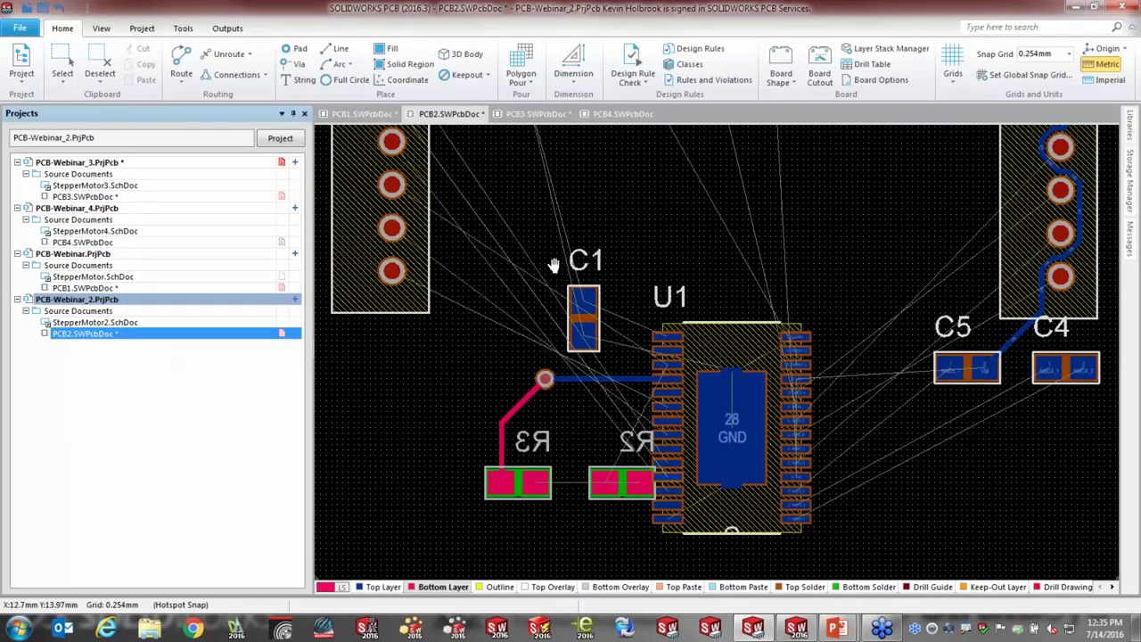
pyautogui.keyDown('ctrl'); pyautogui.scroll(2, 547, 326); pyautogui.keyUp('ctrl')
pyautogui.keyDown('ctrl'); pyautogui.scroll(-1, 548, 327); pyautogui.keyUp('ctrl')
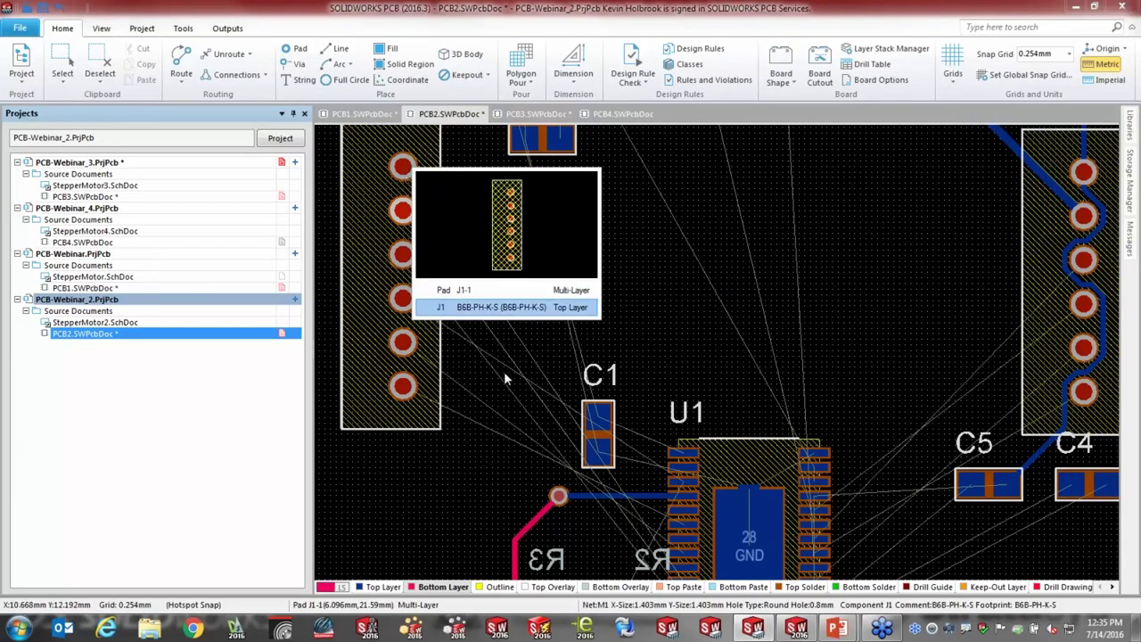
pyautogui.press('KP_Add')
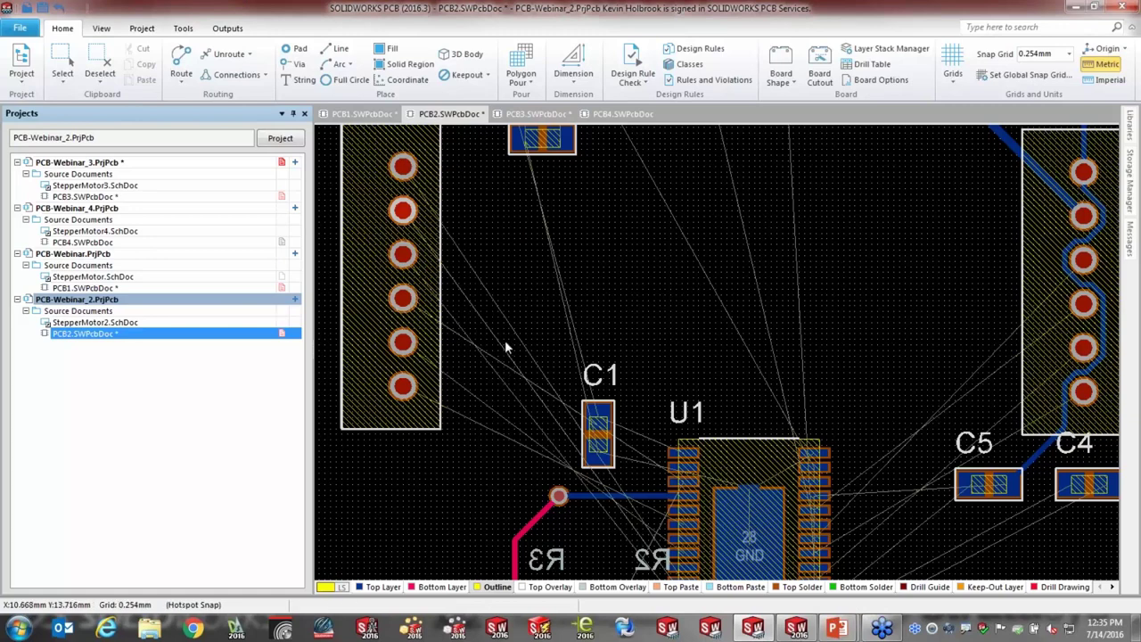
pyautogui.press('KP_Subtract')
pyautogui.press('KP_Subtract')
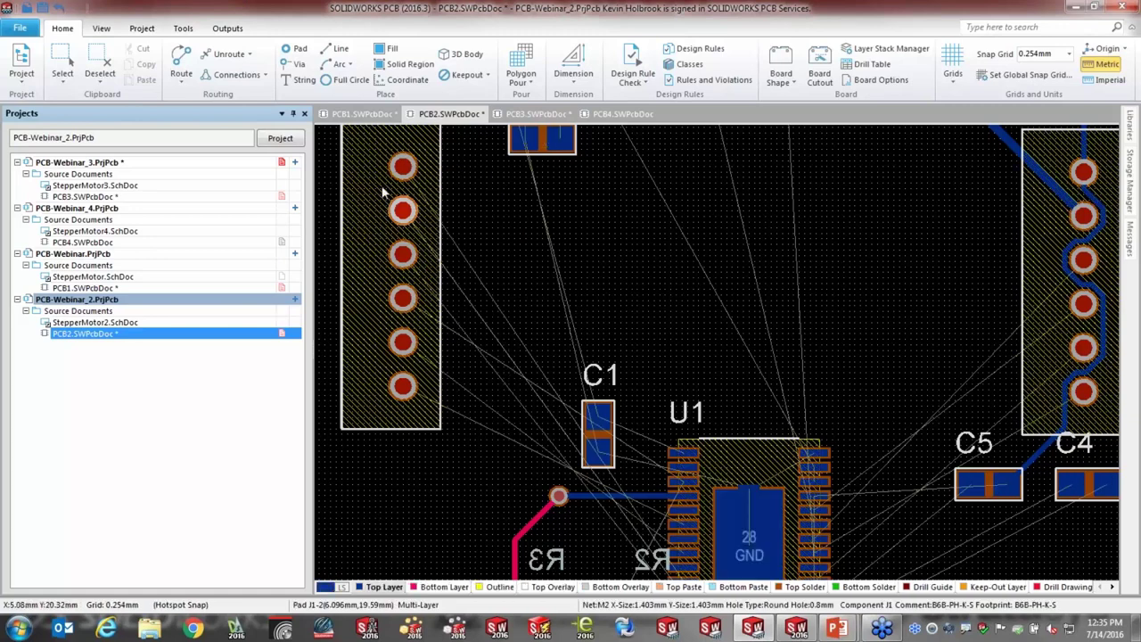
# Step: Route J1's upper four pads together on the top layer with Interactive Multi-Routing, bending the traces down towards U1
pyautogui.click(402, 166)
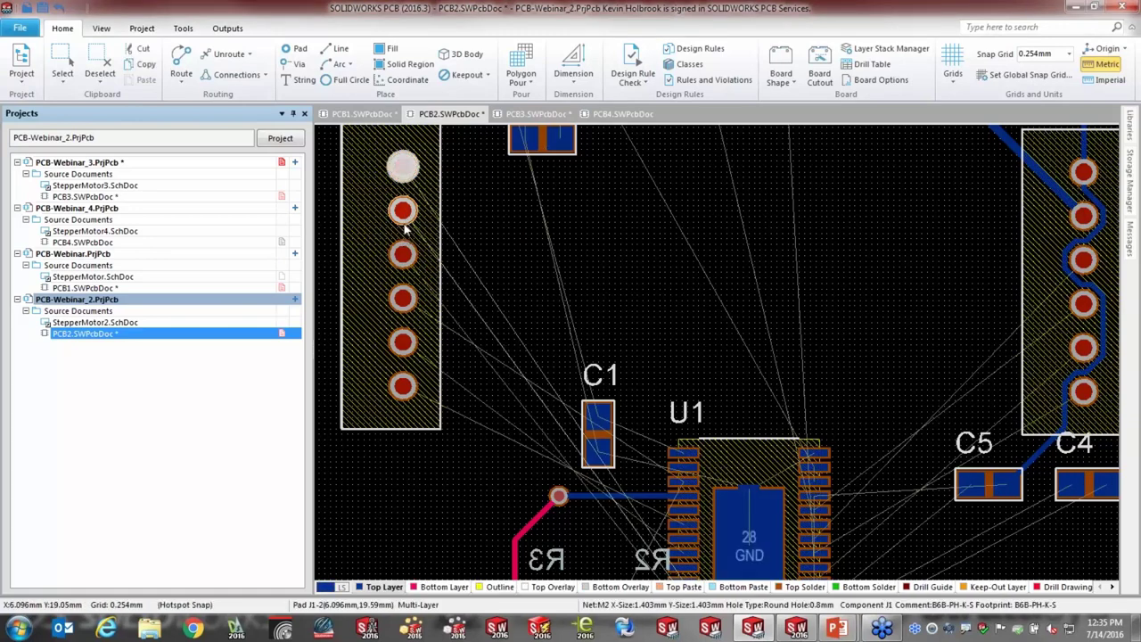
pyautogui.keyDown('shift'); pyautogui.click(403, 212); pyautogui.keyUp('shift')
pyautogui.keyDown('shift'); pyautogui.click(402, 256); pyautogui.keyUp('shift')
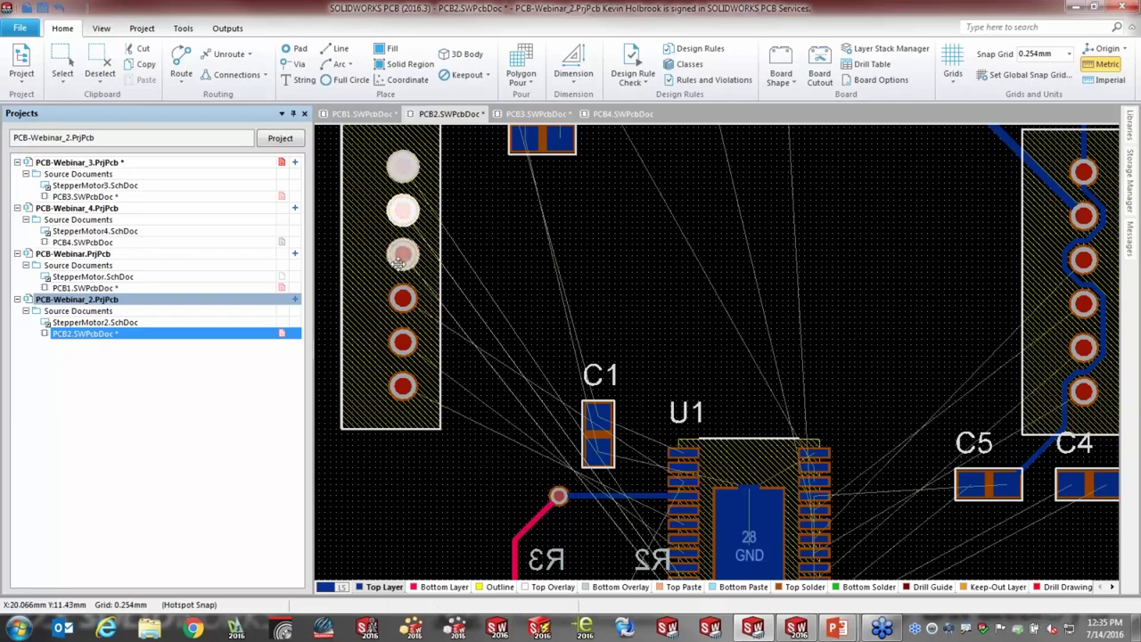
pyautogui.keyDown('shift'); pyautogui.click(402, 299); pyautogui.keyUp('shift')
pyautogui.press('alt')
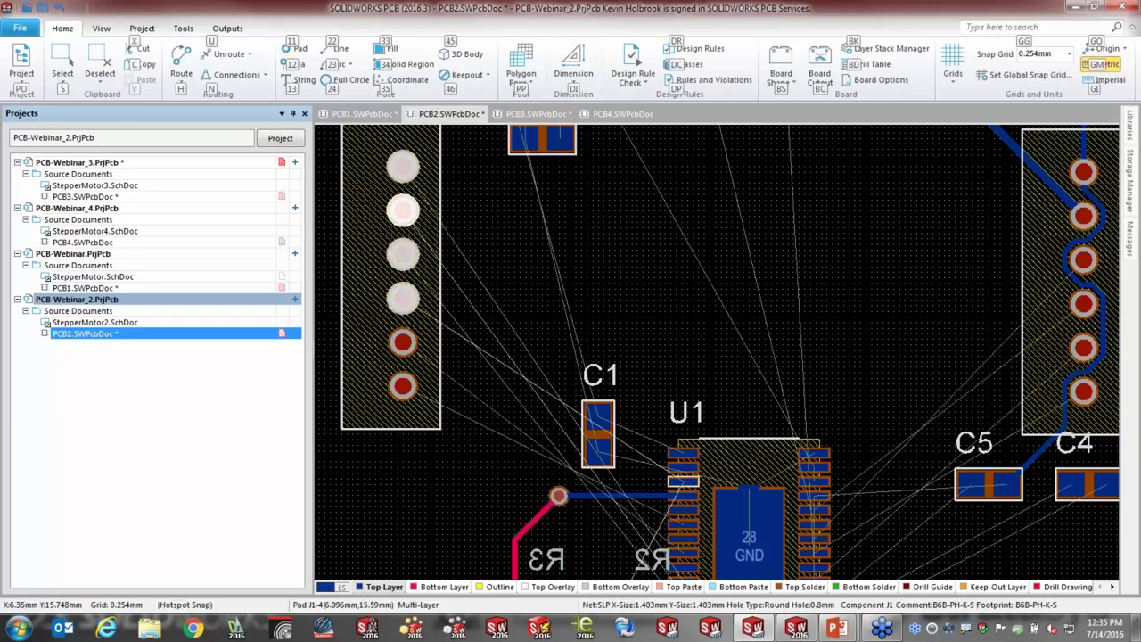
pyautogui.press('h')
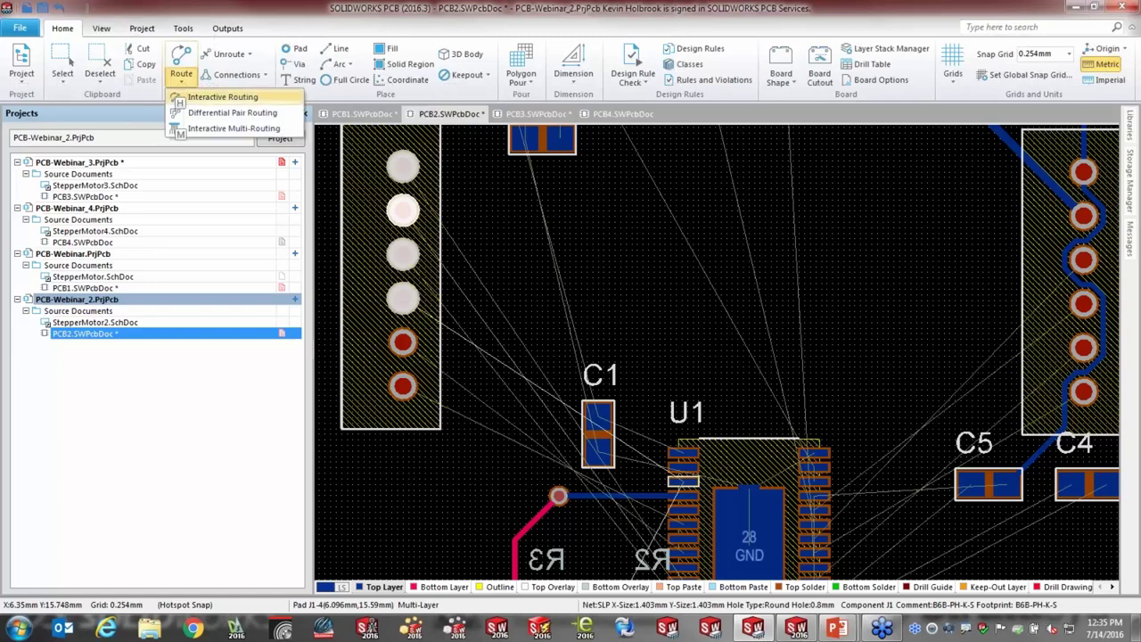
pyautogui.press('m')
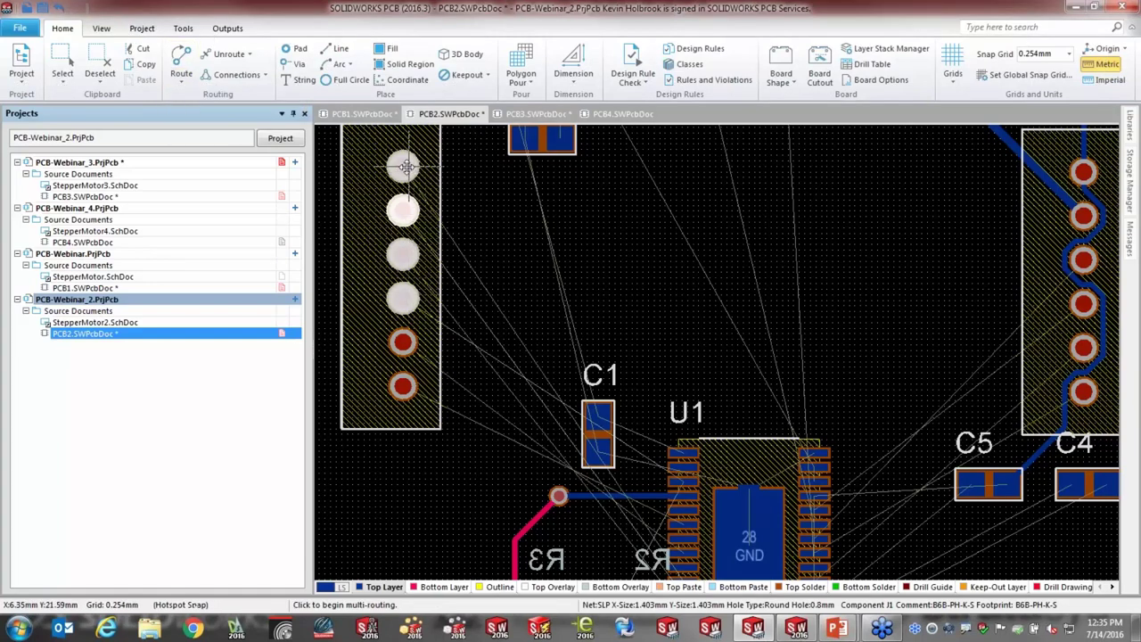
pyautogui.click(410, 169)
pyautogui.click(515, 230)
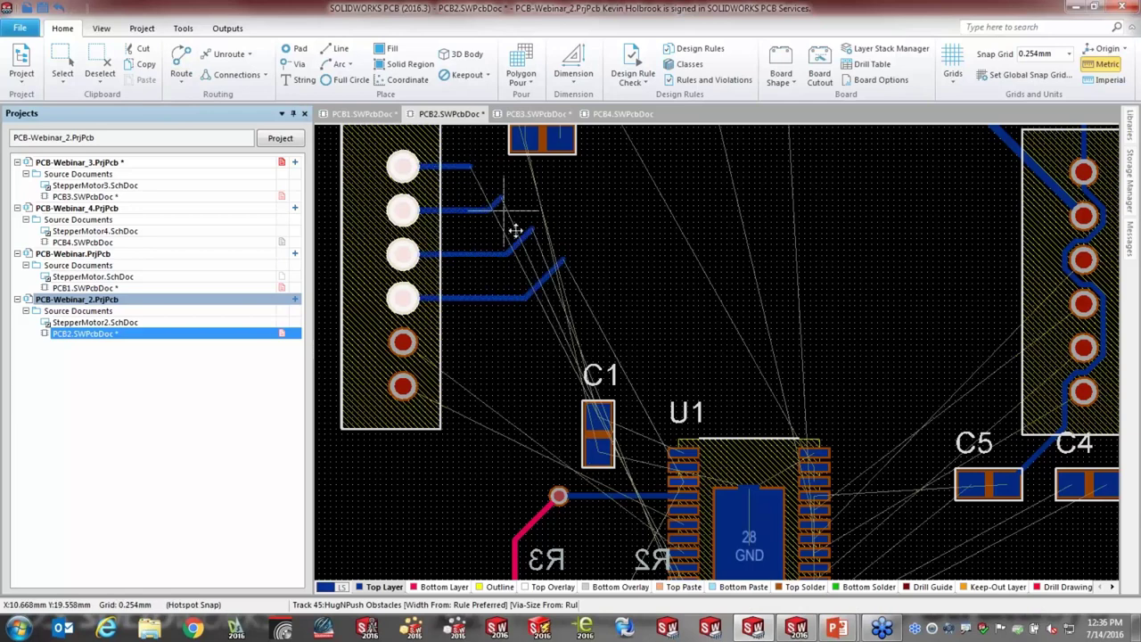
pyautogui.click(710, 314)
pyautogui.click(699, 359)
pyautogui.press('Escape')
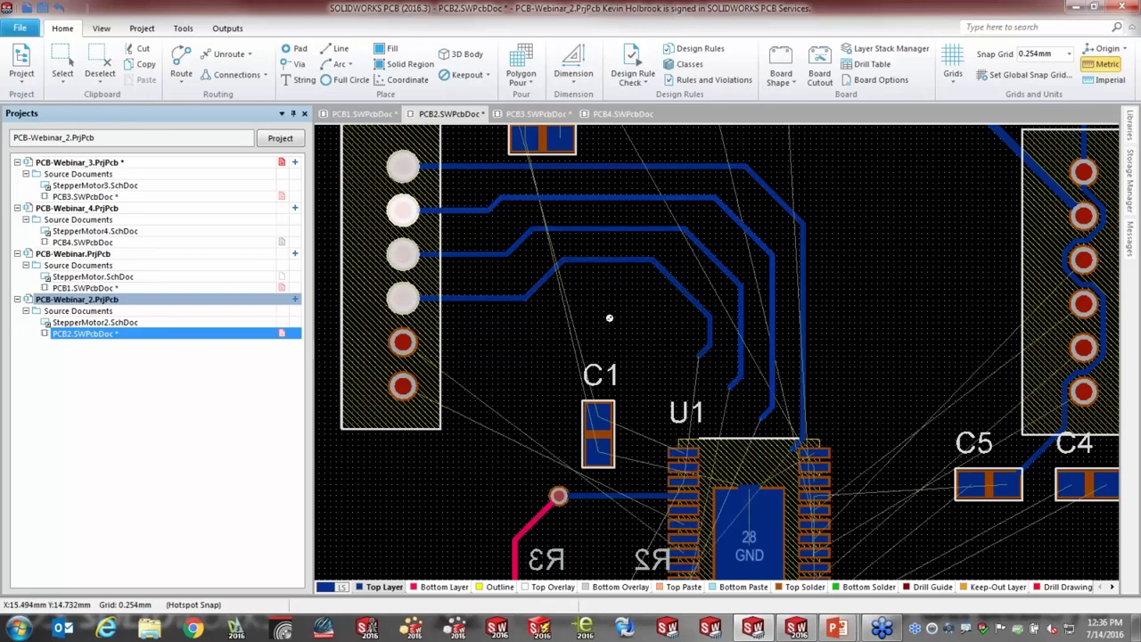
# Step: Shift the horizontal trace segment from J1's fourth pad upward and the one from its second pad downward, closing up the spacing
pyautogui.keyDown('ctrl'); pyautogui.scroll(-1, 609, 318); pyautogui.keyUp('ctrl')
pyautogui.keyDown('ctrl'); pyautogui.scroll(1, 609, 318); pyautogui.keyUp('ctrl')
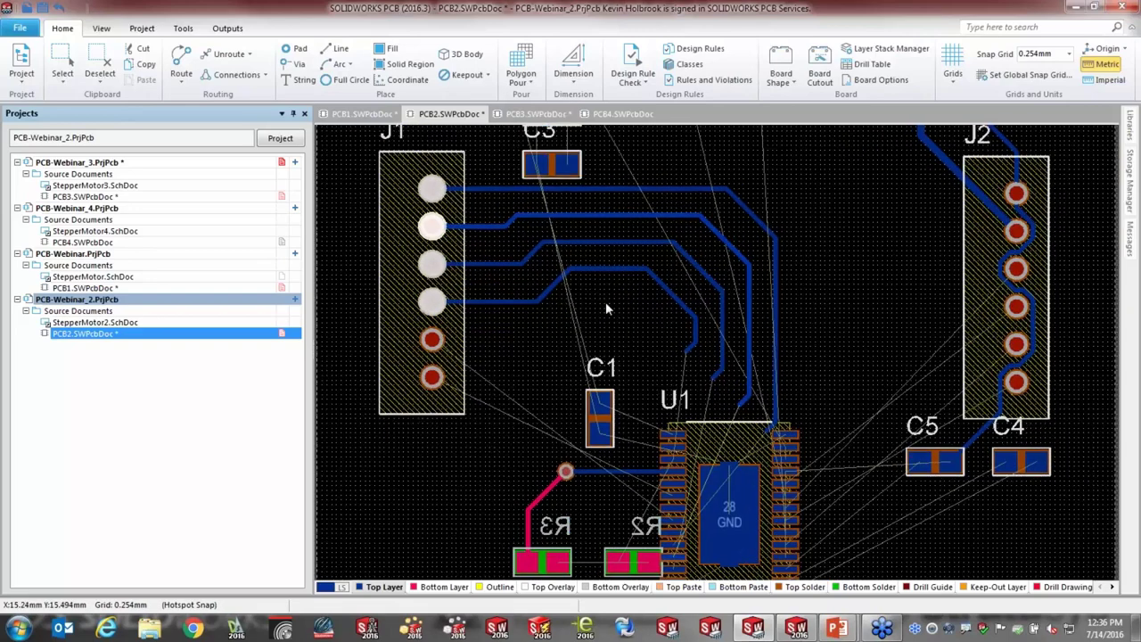
pyautogui.click(615, 271)
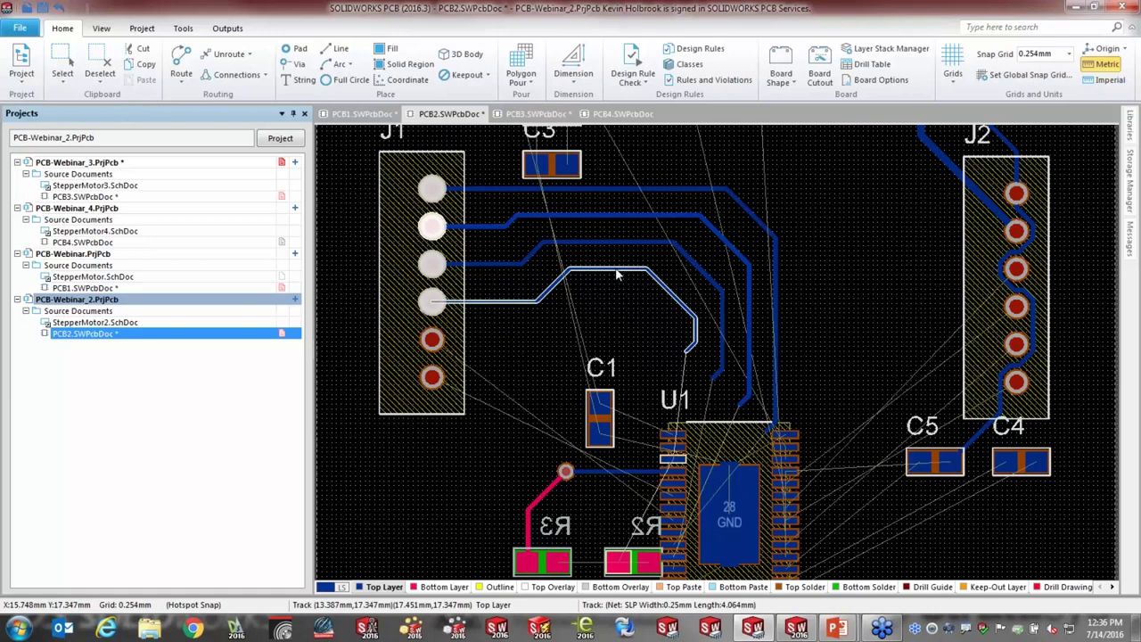
pyautogui.moveTo(615, 275); pyautogui.dragTo(688, 263)
pyautogui.click(651, 223)
pyautogui.moveTo(651, 223); pyautogui.dragTo(650, 276)
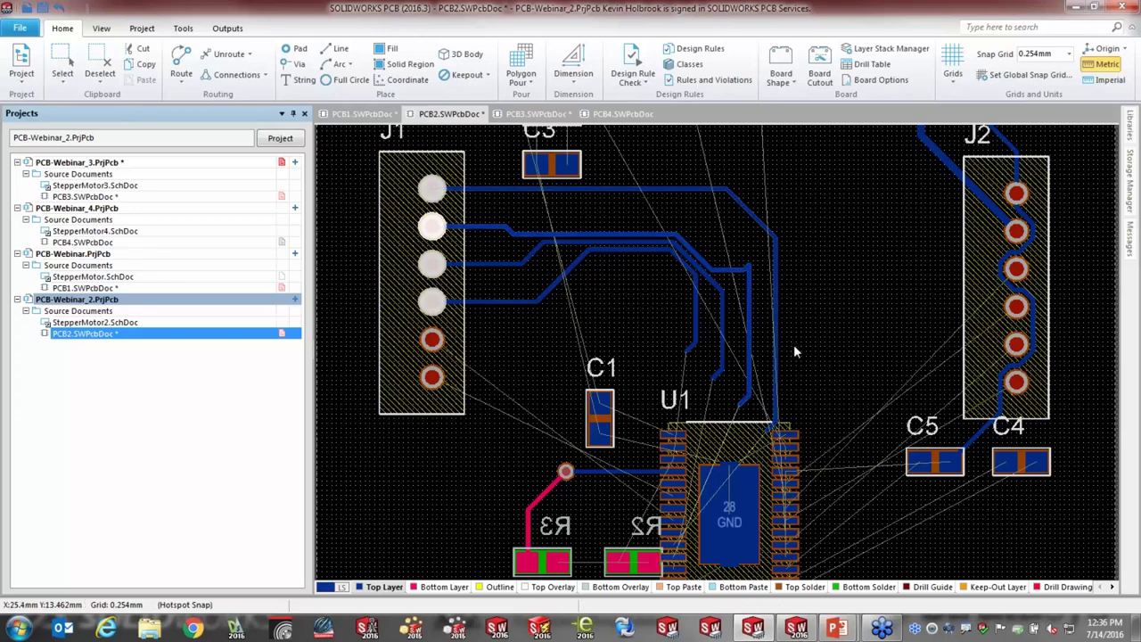
# Step: Autoroute component U1 and check the resulting traces across the board with U1 deselected
pyautogui.click(735, 442)
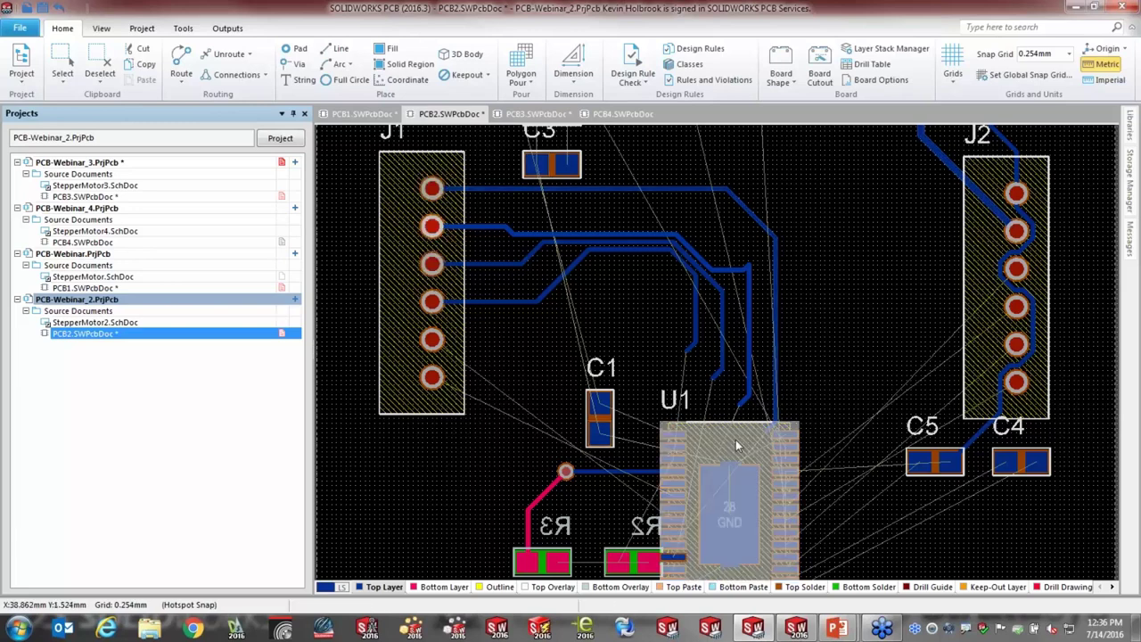
pyautogui.rightClick(736, 440)
pyautogui.moveTo(818, 134)
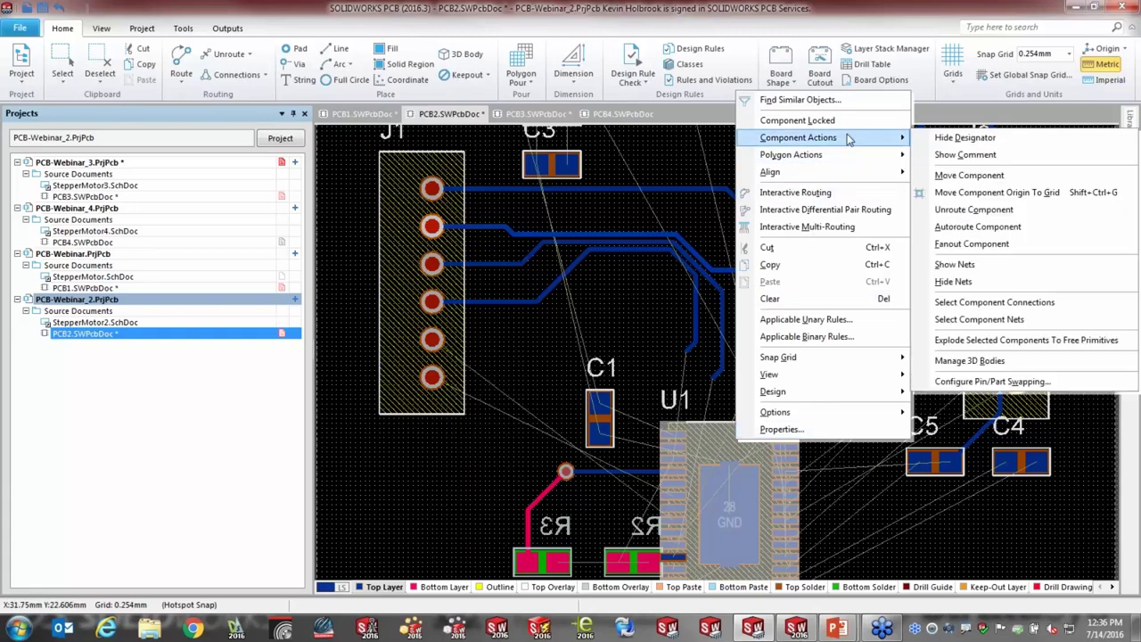
pyautogui.click(977, 226)
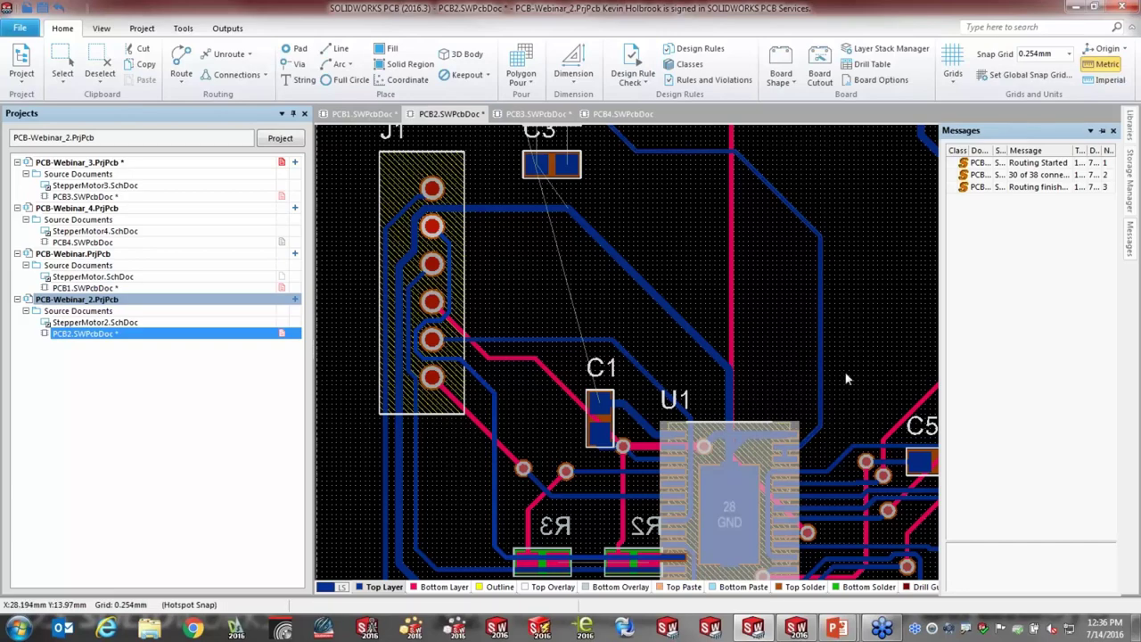
pyautogui.keyDown('ctrl'); pyautogui.scroll(1, 847, 390); pyautogui.keyUp('ctrl')
pyautogui.keyDown('ctrl'); pyautogui.scroll(-2, 844, 390); pyautogui.keyUp('ctrl')
pyautogui.keyDown('ctrl'); pyautogui.scroll(-2, 843, 390); pyautogui.keyUp('ctrl')
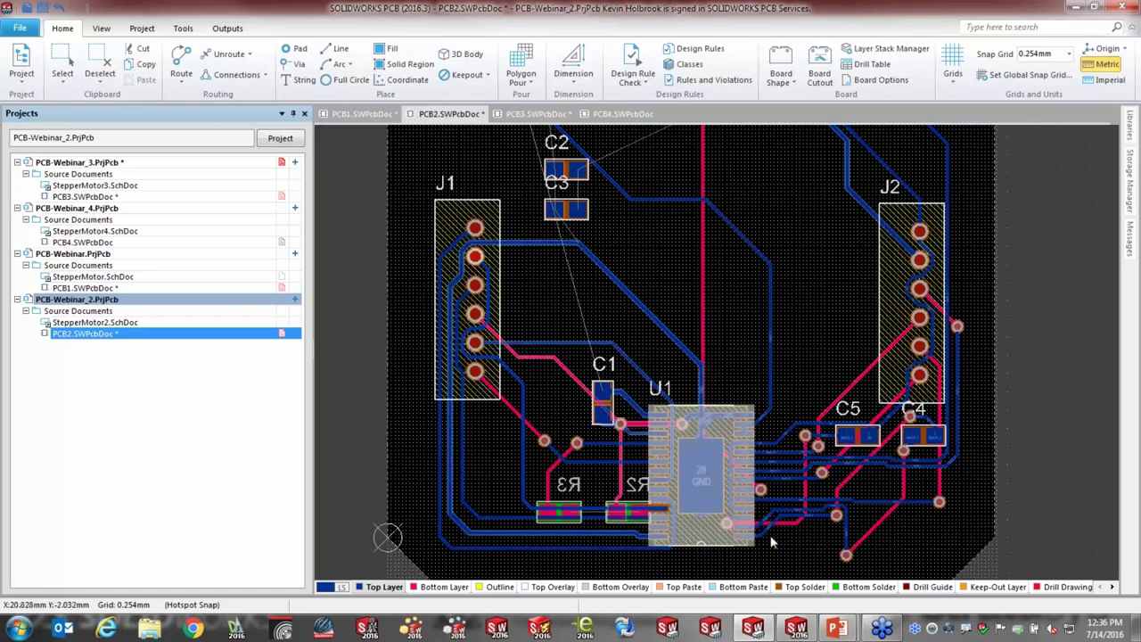
pyautogui.click(772, 541)
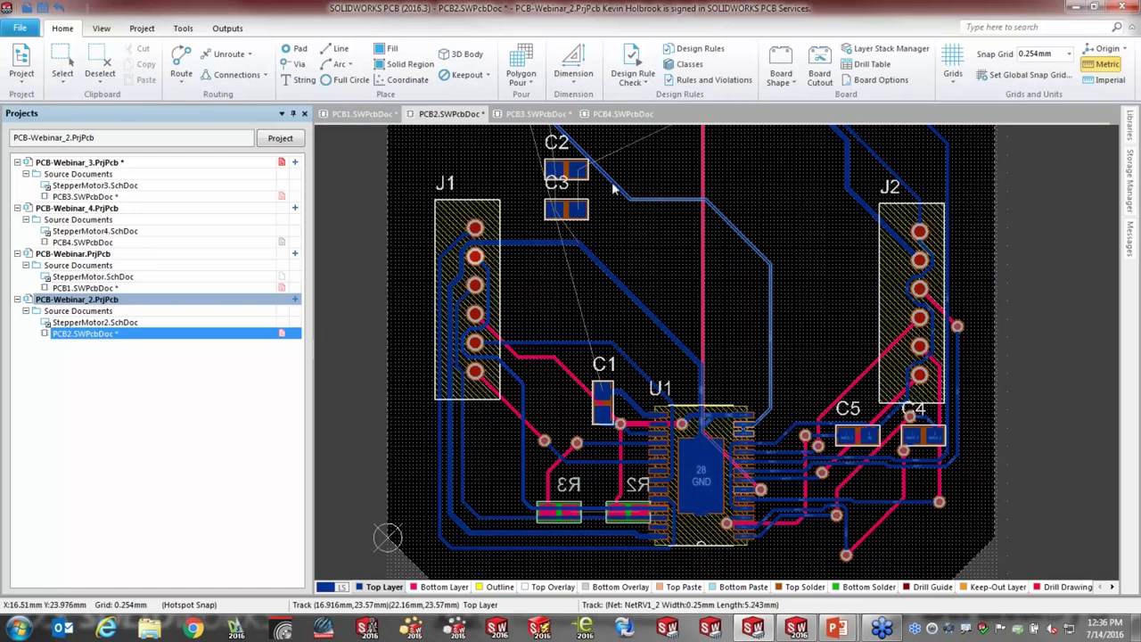
# Step: In PCB3.SWPcbDoc, place a full-circle keepout of about 9.2 mm radius on the bottom layer, between J1 and J2 above U1
pyautogui.hotkey('ctrl', 'Tab')
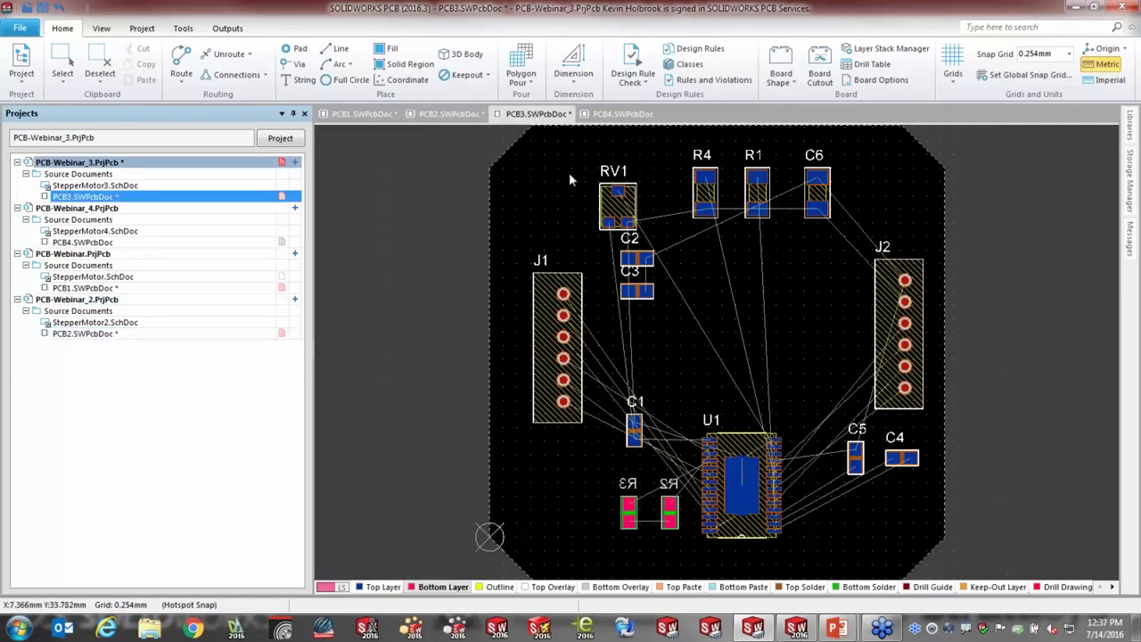
pyautogui.click(488, 73)
pyautogui.click(477, 92)
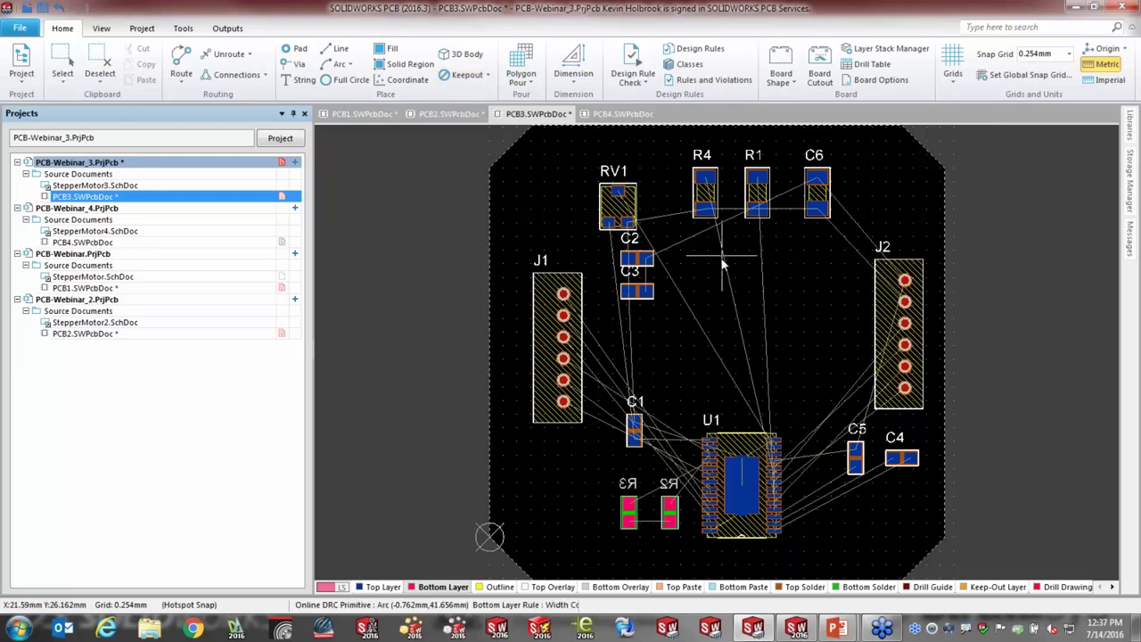
pyautogui.click(759, 313)
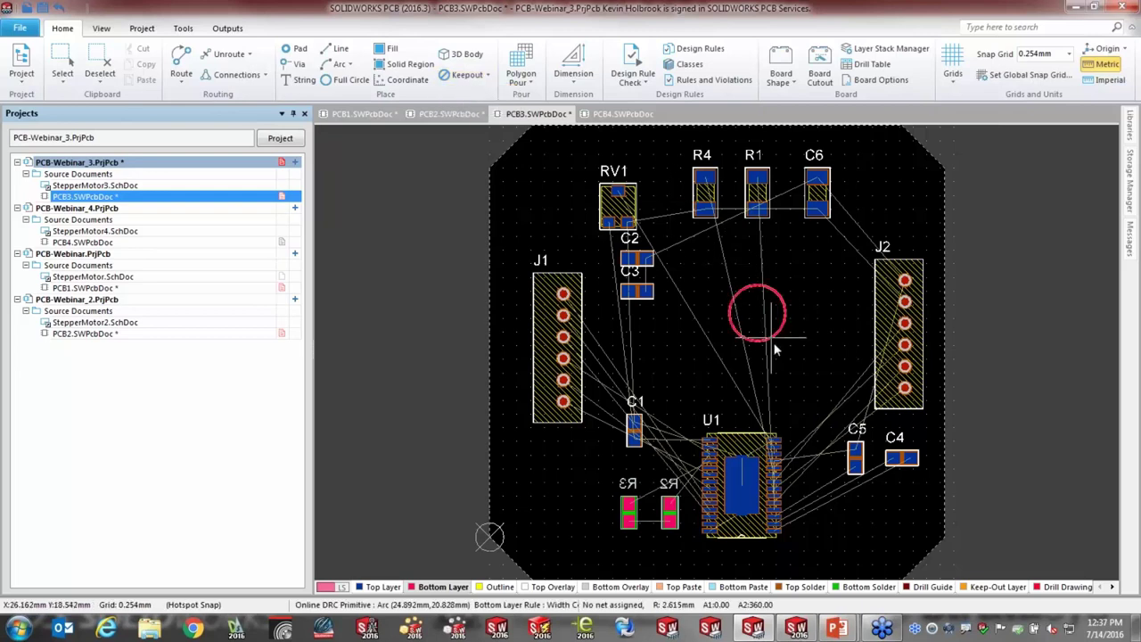
pyautogui.click(809, 403)
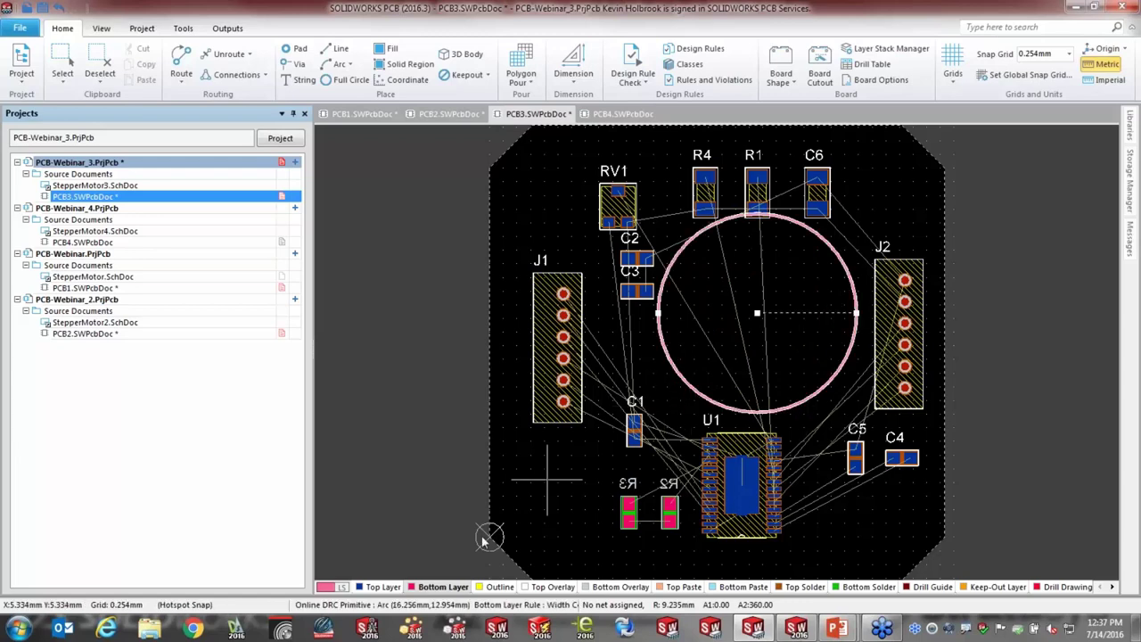
pyautogui.click(383, 571)
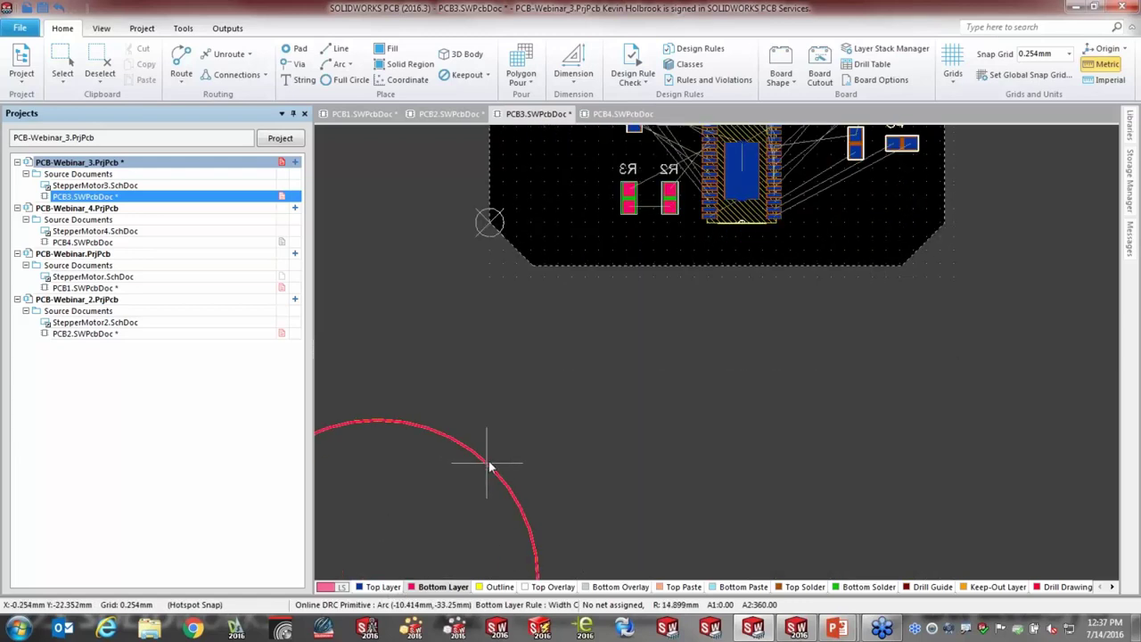
pyautogui.rightClick(478, 477)
pyautogui.rightClick(500, 441)
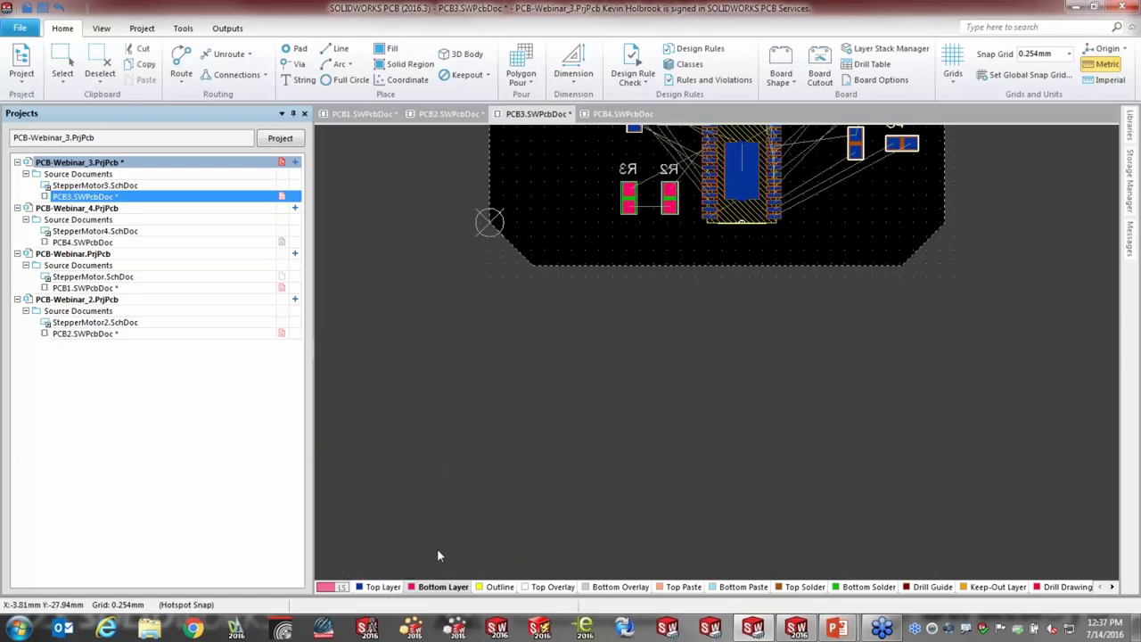
# Step: Place a matching full-circle keepout of about 9 mm radius on the top layer, centred on the bottom-layer keepout circle
pyautogui.click(380, 589)
pyautogui.hotkey('ctrl', 'pagedown')
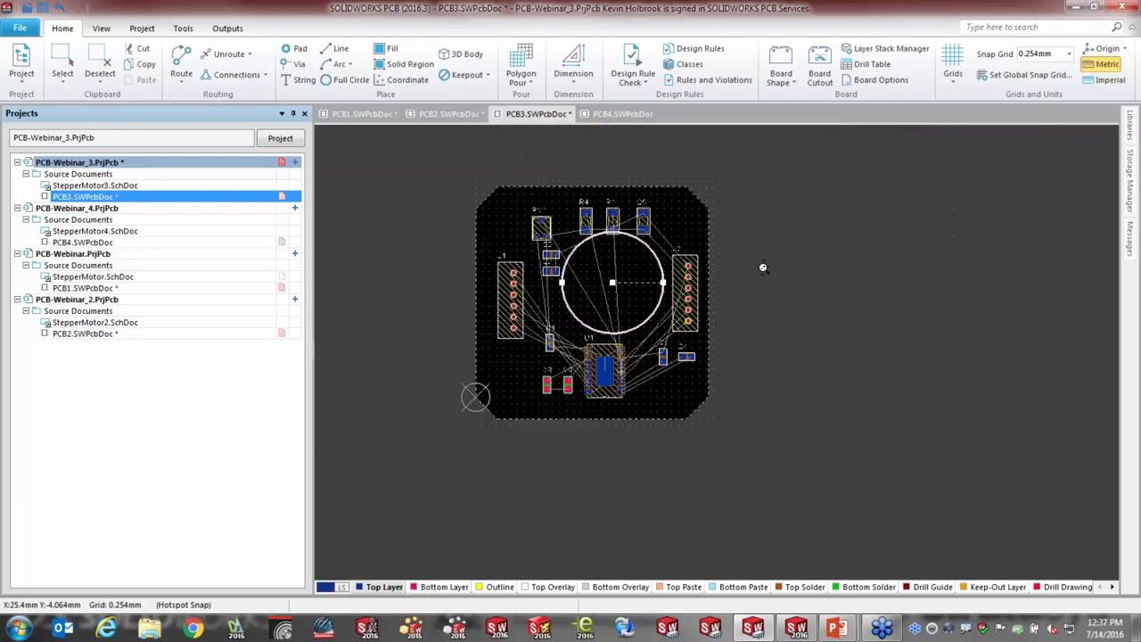
pyautogui.scroll(1, 763, 266)
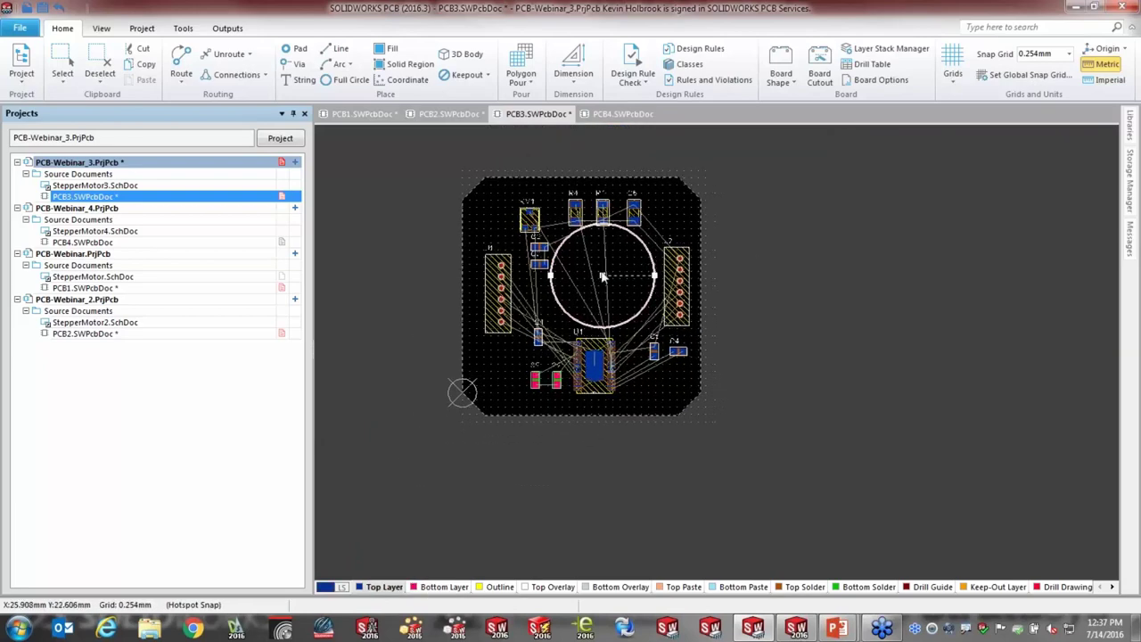
pyautogui.keyDown('ctrl'); pyautogui.scroll(2, 599, 271); pyautogui.keyUp('ctrl')
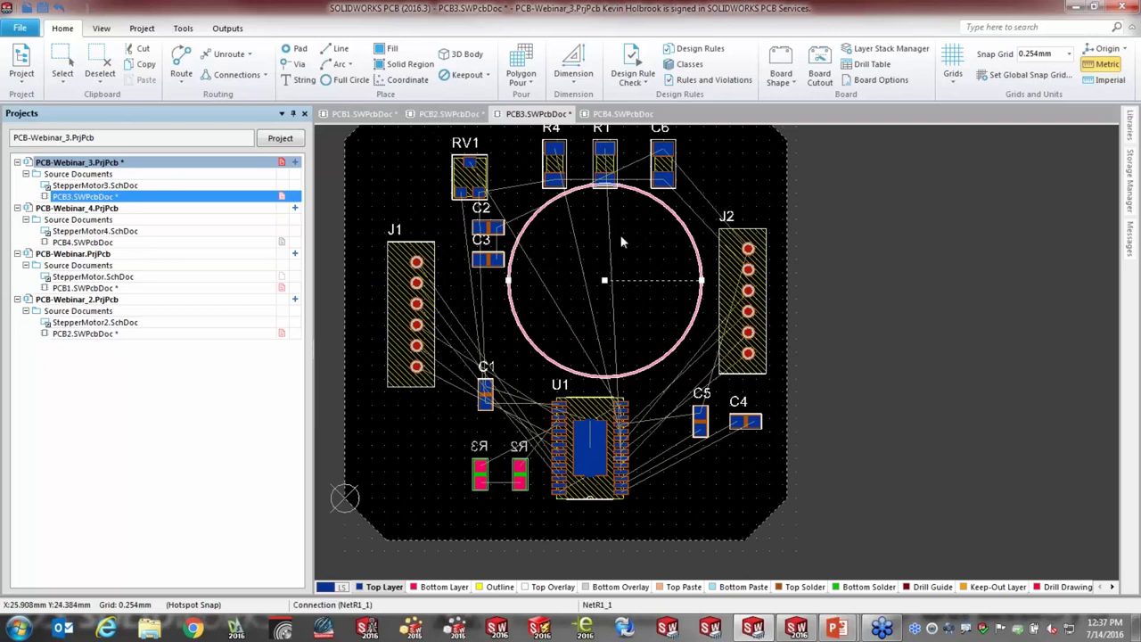
pyautogui.click(479, 75)
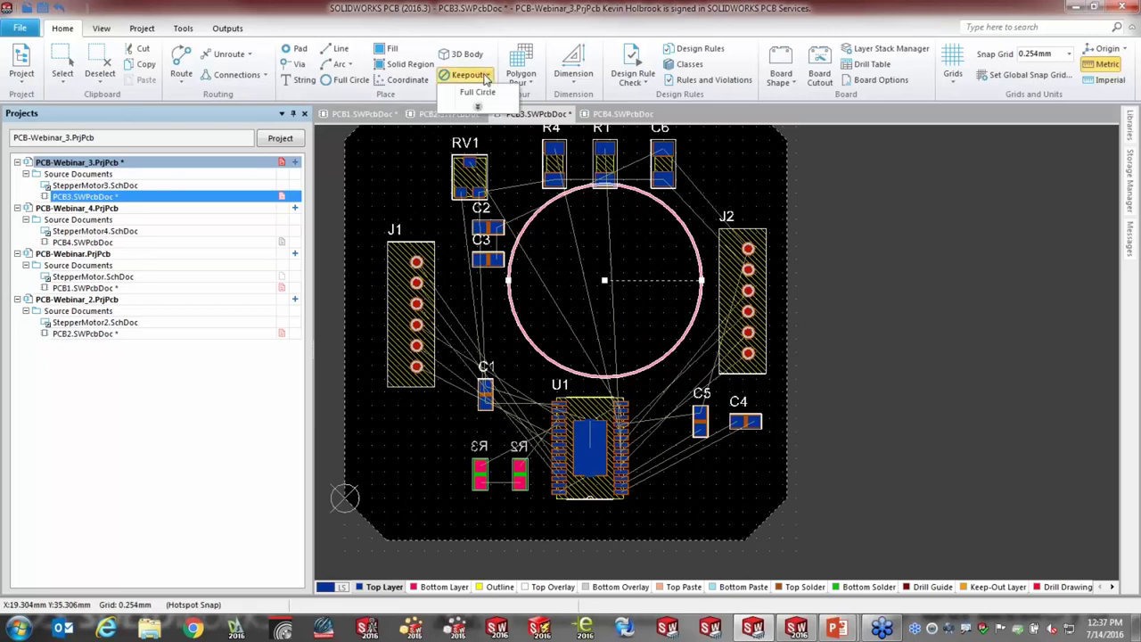
pyautogui.click(479, 93)
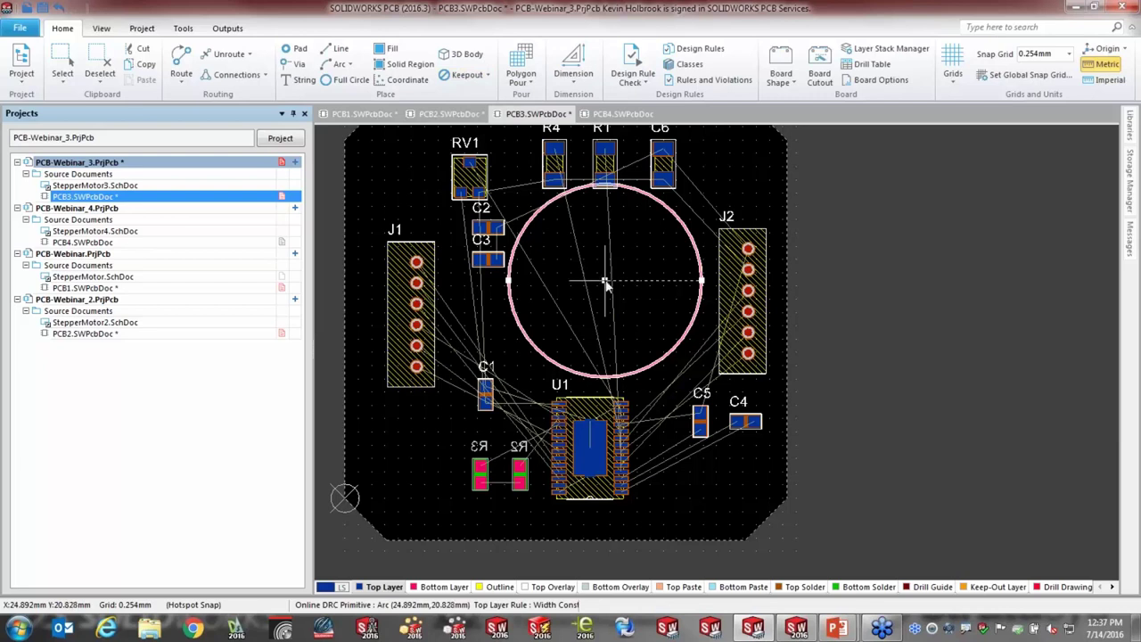
pyautogui.click(605, 282)
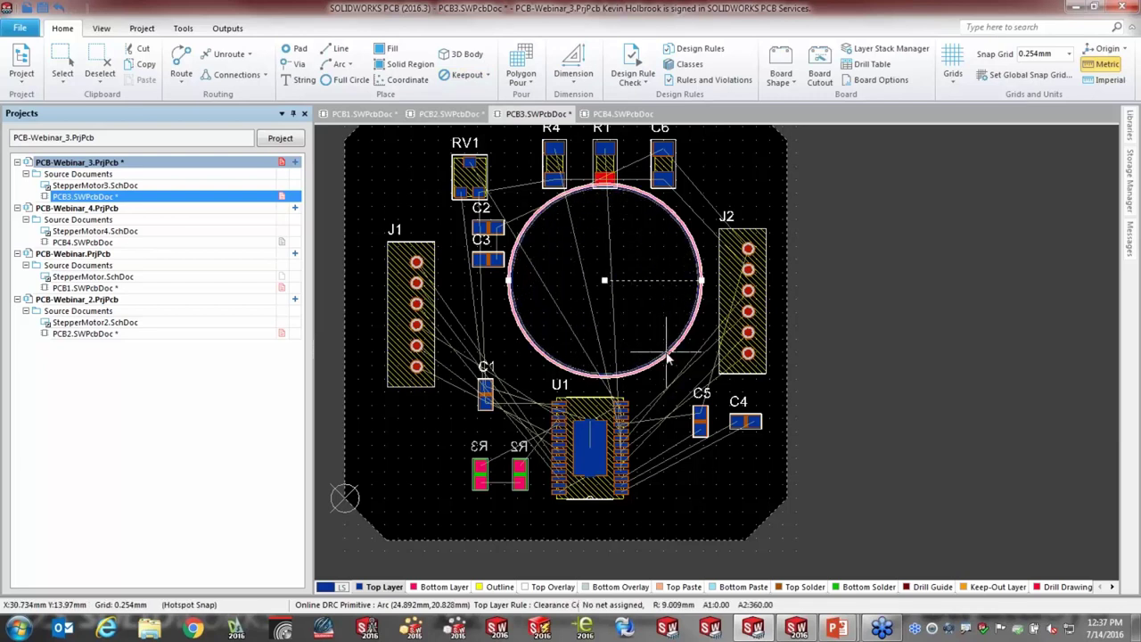
pyautogui.click(667, 353)
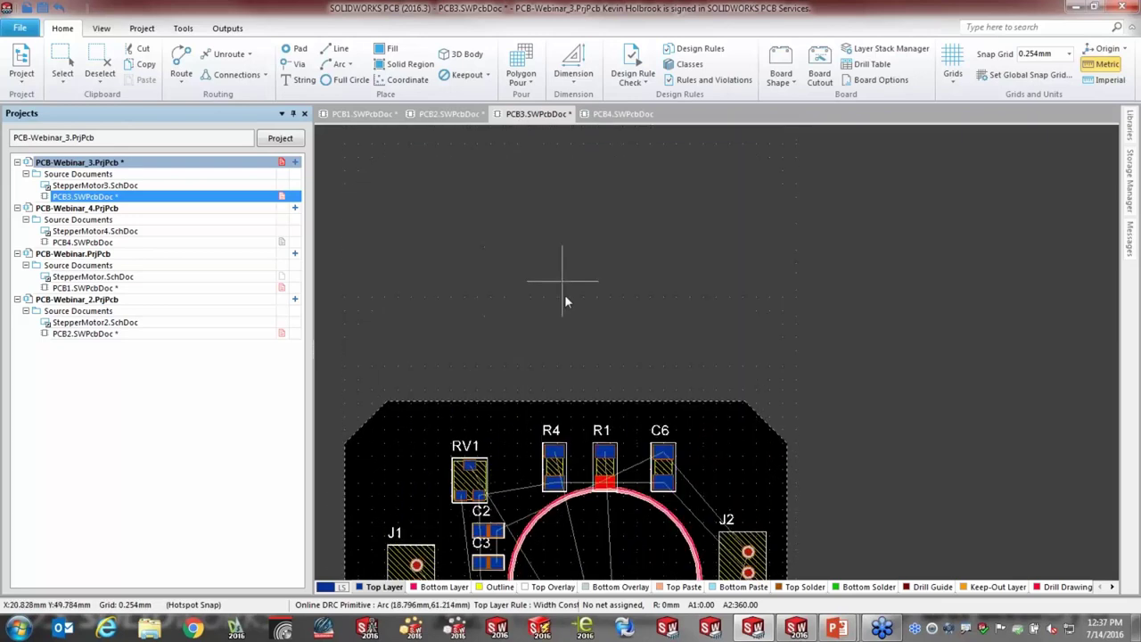
pyautogui.rightClick(562, 341)
pyautogui.keyDown('ctrl'); pyautogui.scroll(2, 566, 500); pyautogui.keyUp('ctrl')
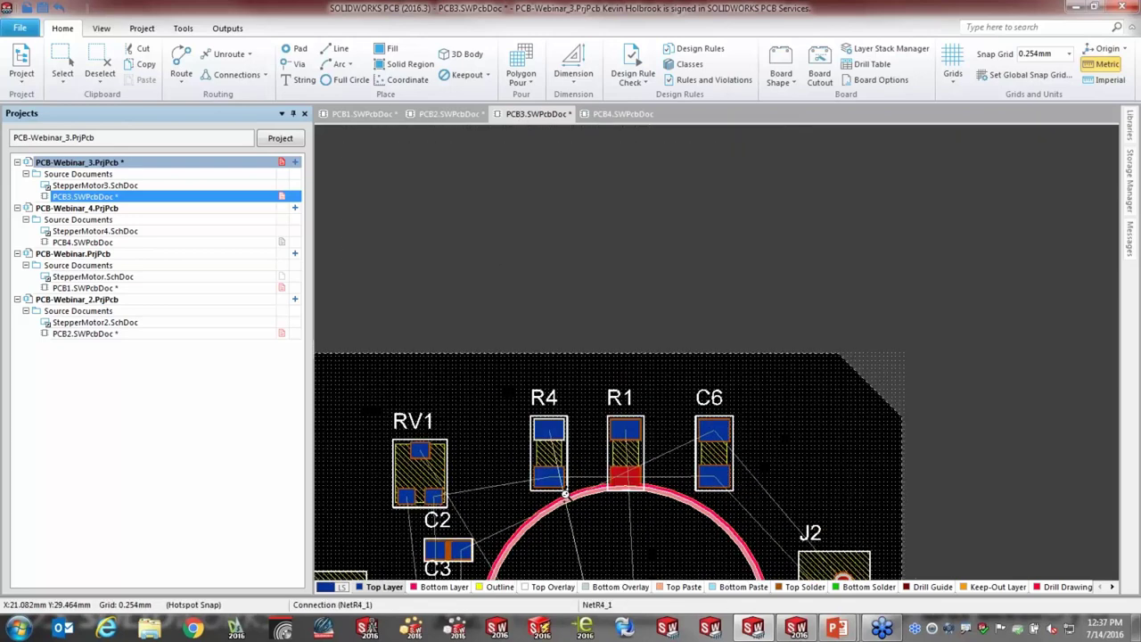
pyautogui.keyDown('ctrl'); pyautogui.scroll(-2, 566, 500); pyautogui.keyUp('ctrl')
pyautogui.moveTo(570, 499); pyautogui.dragTo(627, 320, button='right')
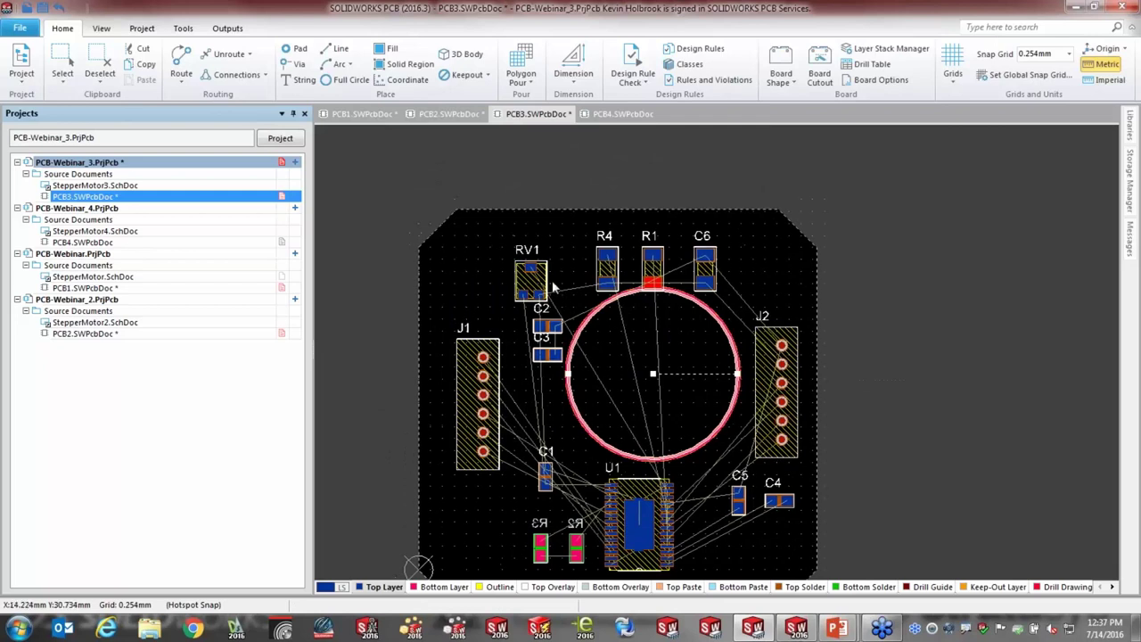
# Step: Autoroute all connections on PCB3 with the Default 2 Layer Board strategy after reviewing the routing setup report
pyautogui.click(181, 29)
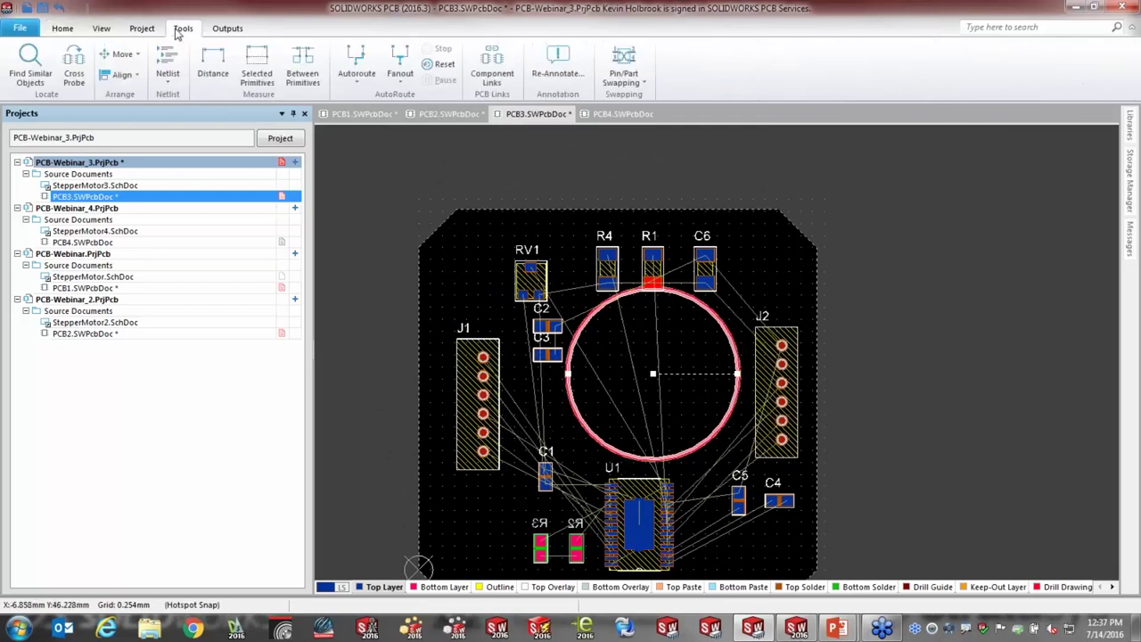
pyautogui.click(356, 71)
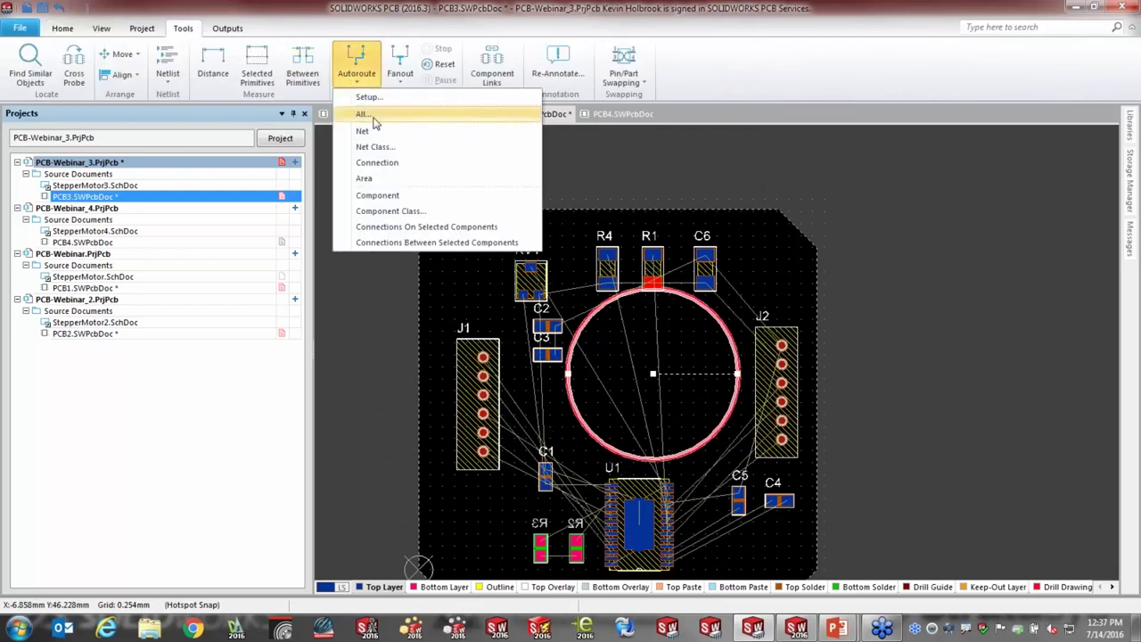
pyautogui.click(363, 113)
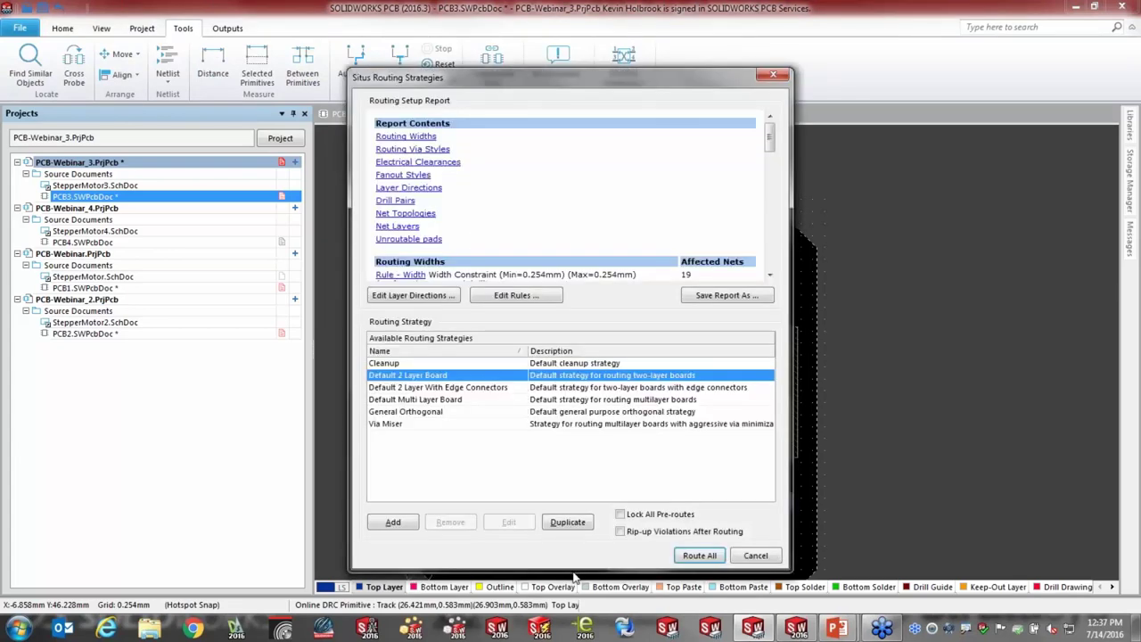
pyautogui.moveTo(771, 140); pyautogui.dragTo(773, 253)
pyautogui.click(713, 558)
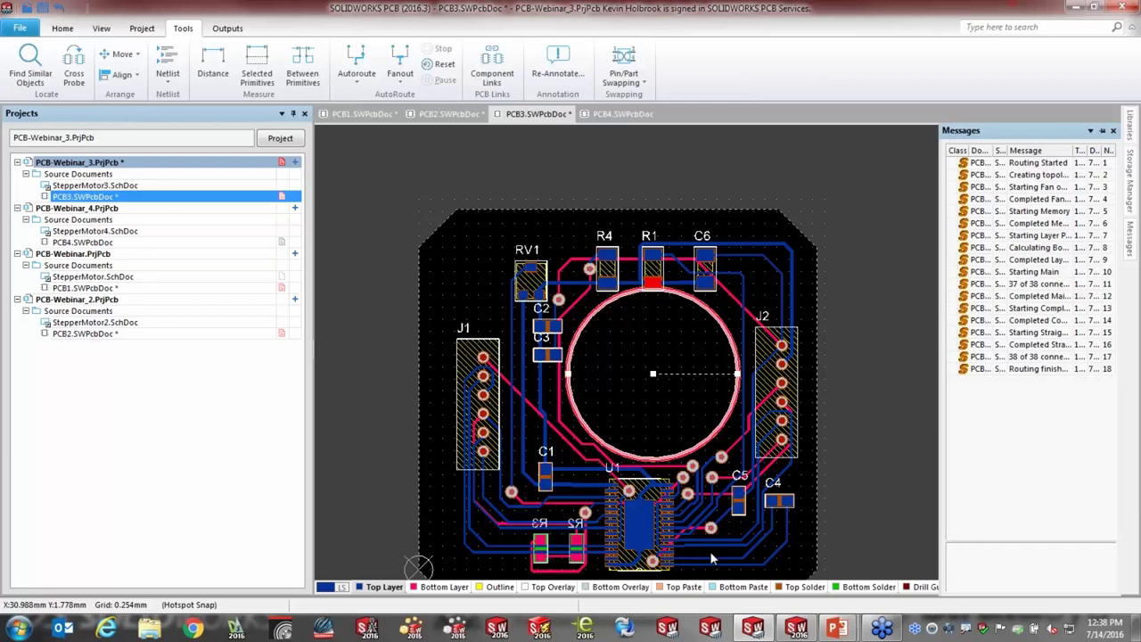
# Step: Run a design rule check on PCB4.SWPcbDoc with all report options enabled and review the Design Rule Verification Report
pyautogui.click(628, 115)
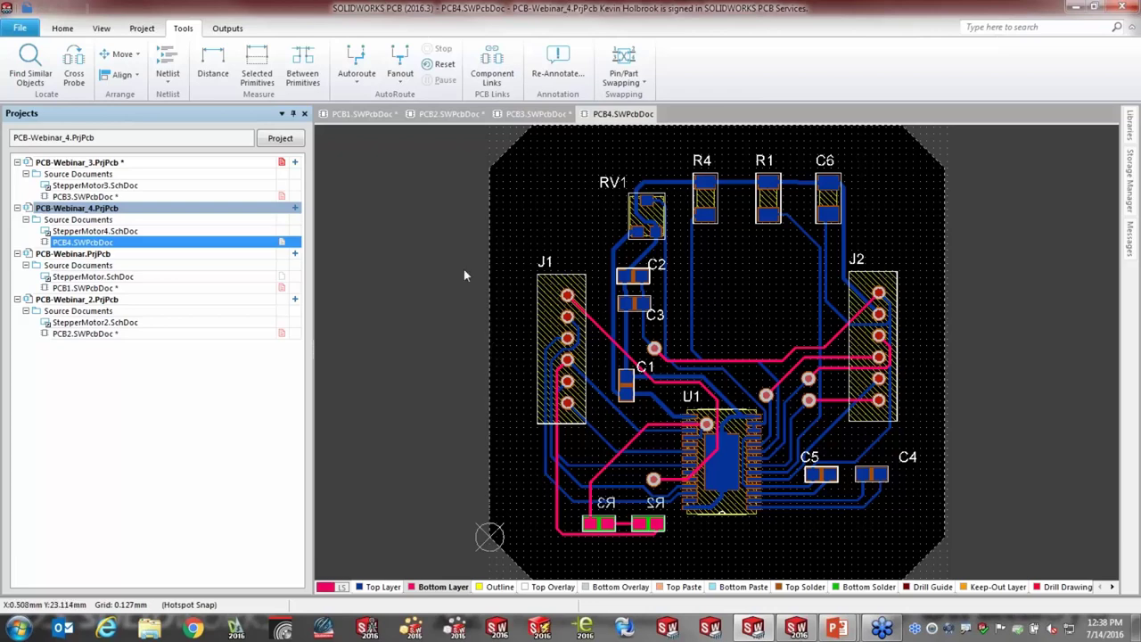
pyautogui.click(61, 28)
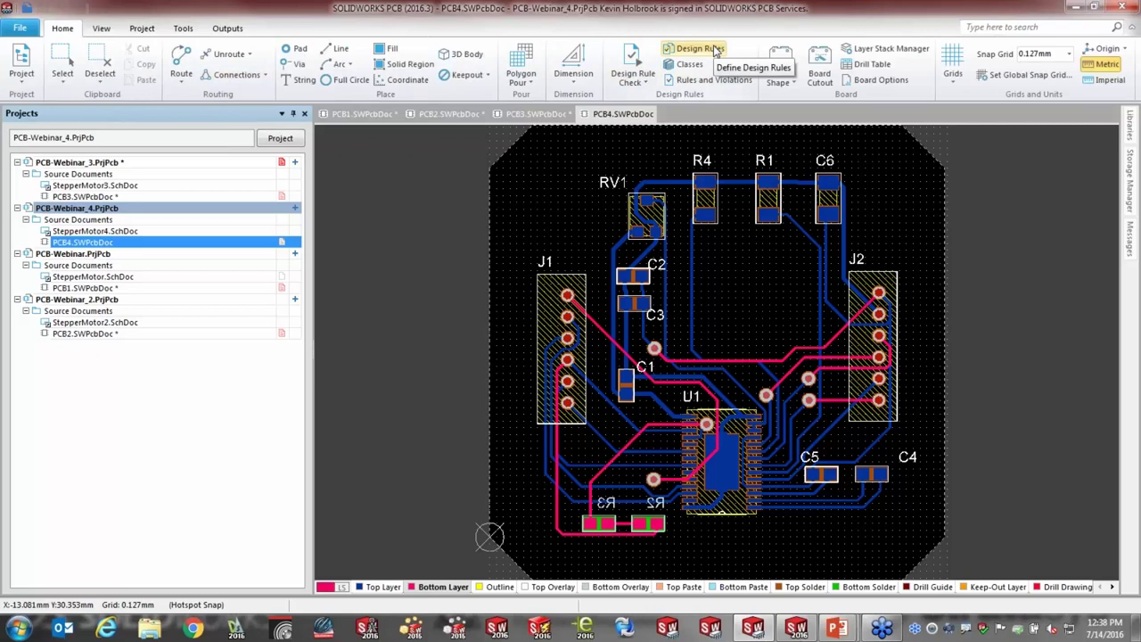
pyautogui.click(622, 57)
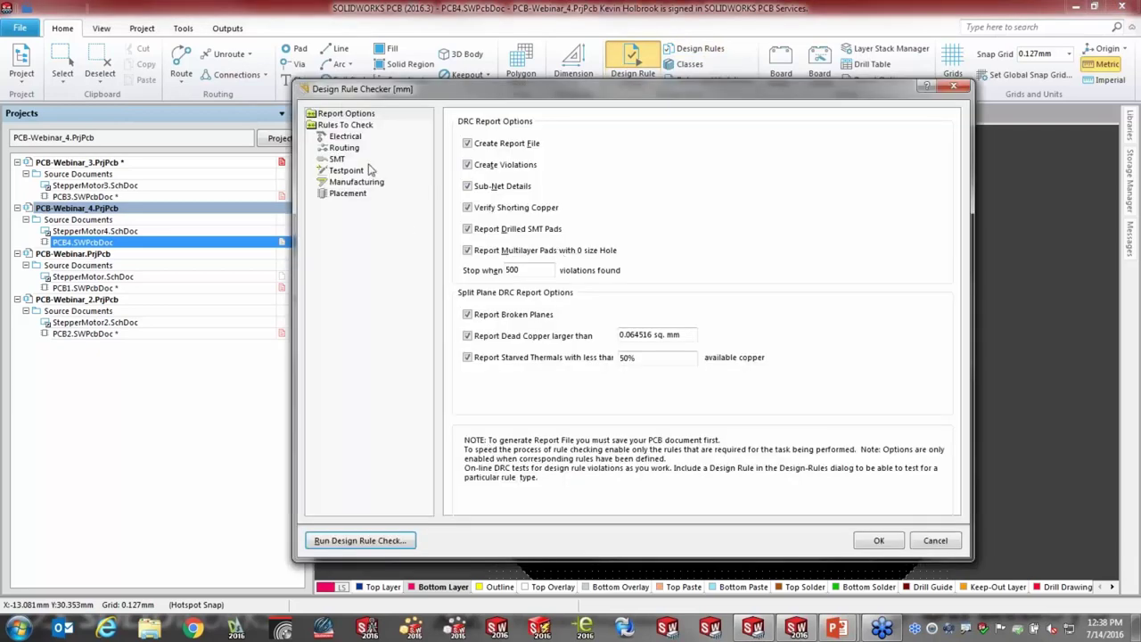
pyautogui.click(362, 542)
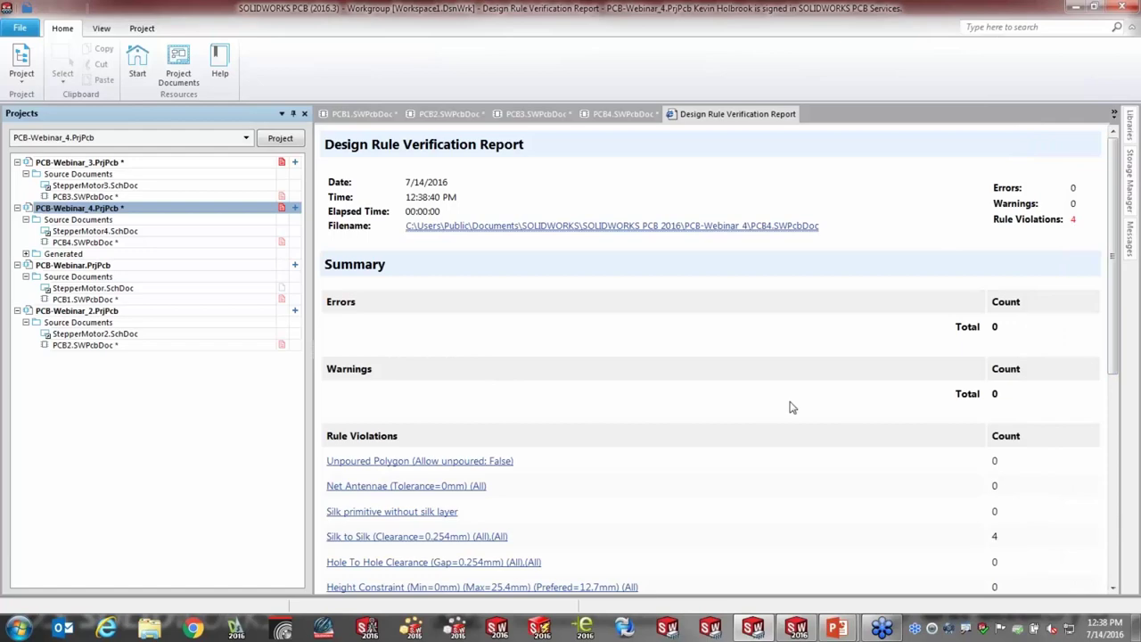
pyautogui.scroll(-5, 790, 408)
pyautogui.scroll(3, 791, 407)
pyautogui.scroll(-3, 790, 408)
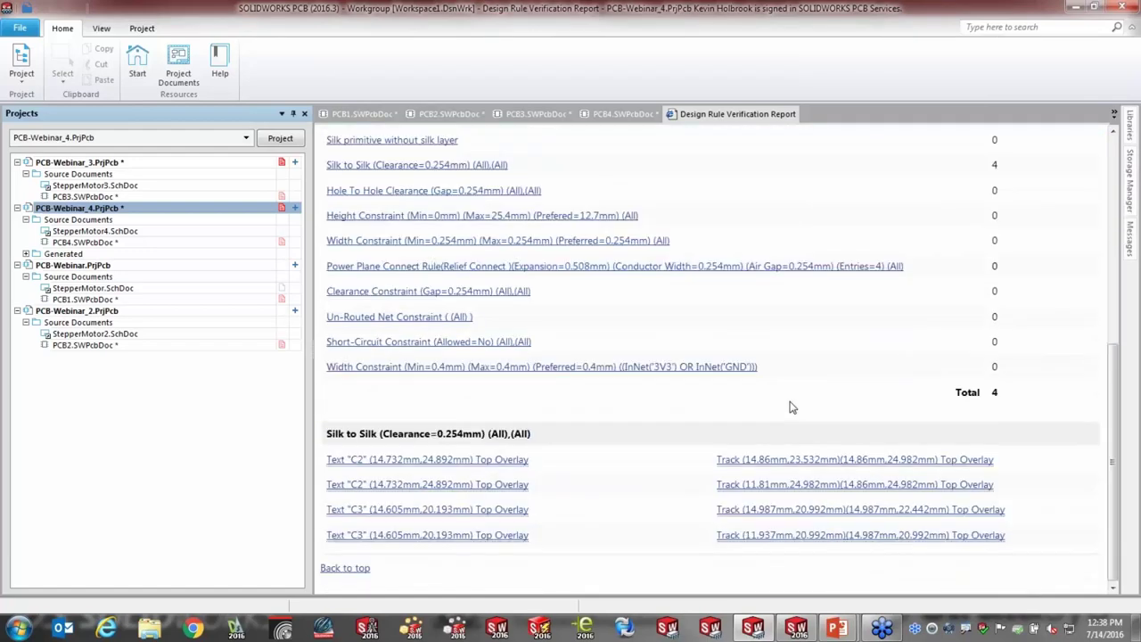
# Step: Move the C2 and C3 designators on PCB4 to the right, clear of their capacitor outlines, and rerun the design rule check
pyautogui.click(424, 460)
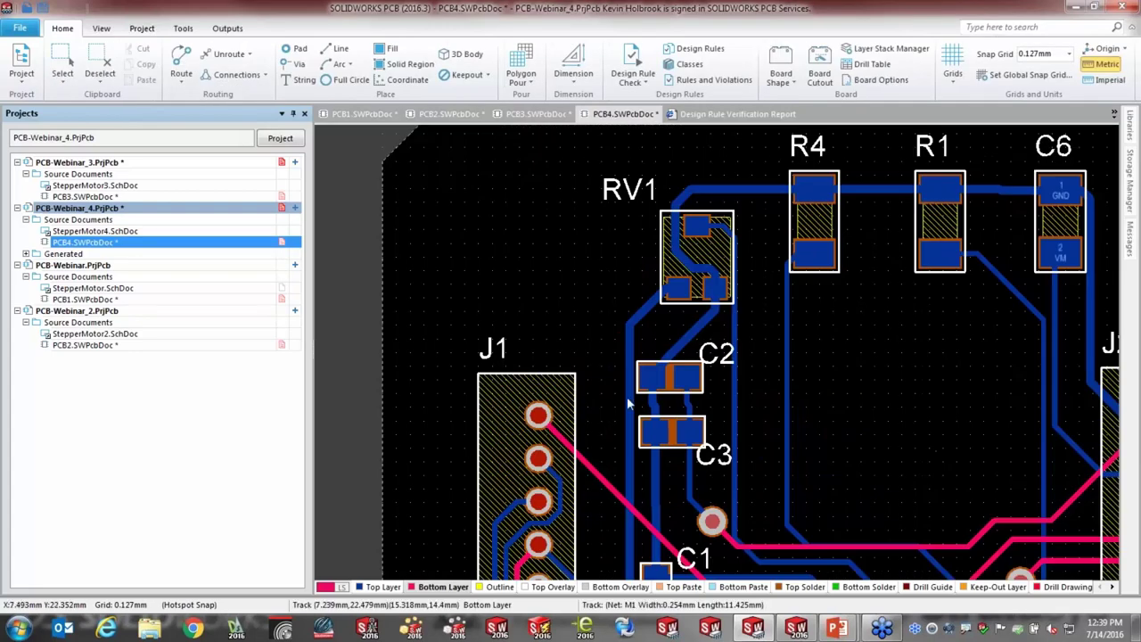
pyautogui.moveTo(725, 360); pyautogui.dragTo(743, 360)
pyautogui.moveTo(713, 455); pyautogui.dragTo(749, 474)
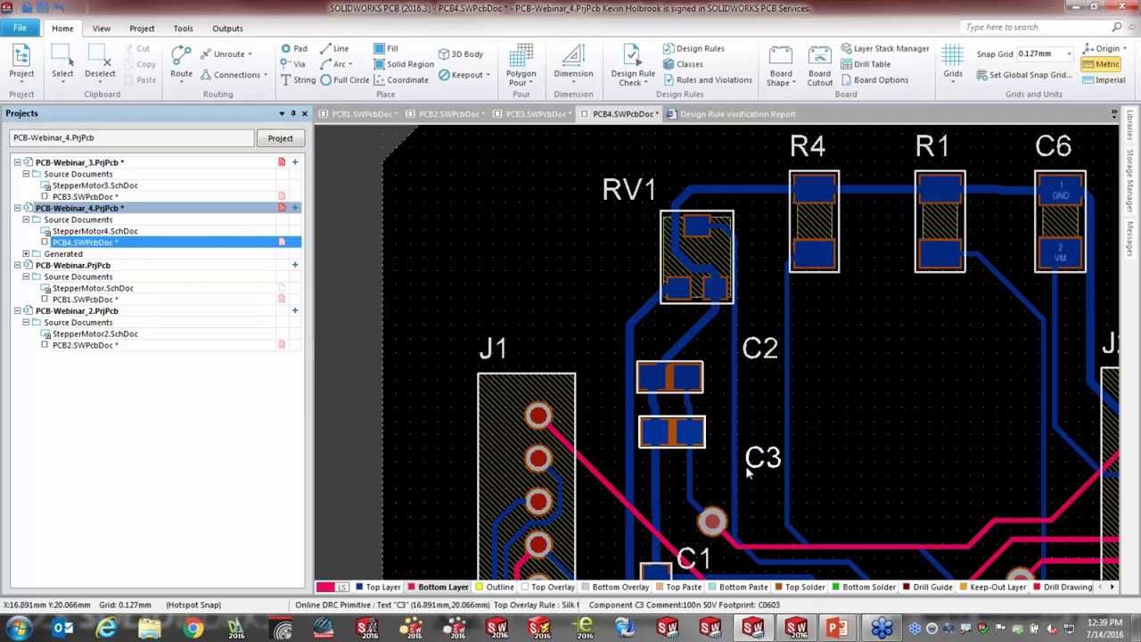
pyautogui.click(635, 61)
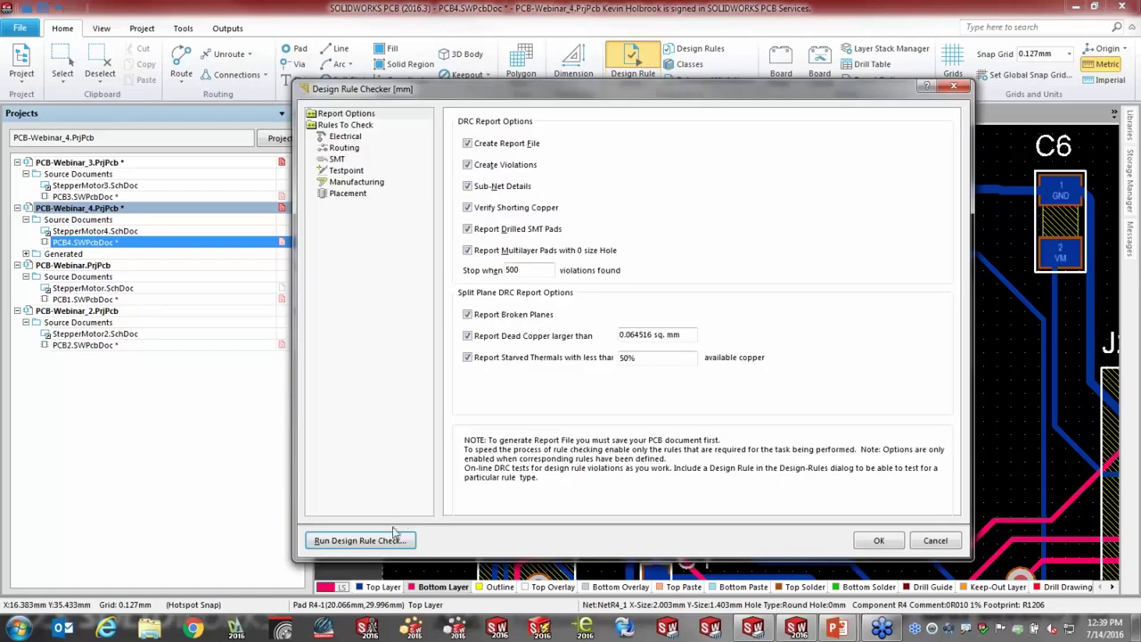
pyautogui.click(359, 541)
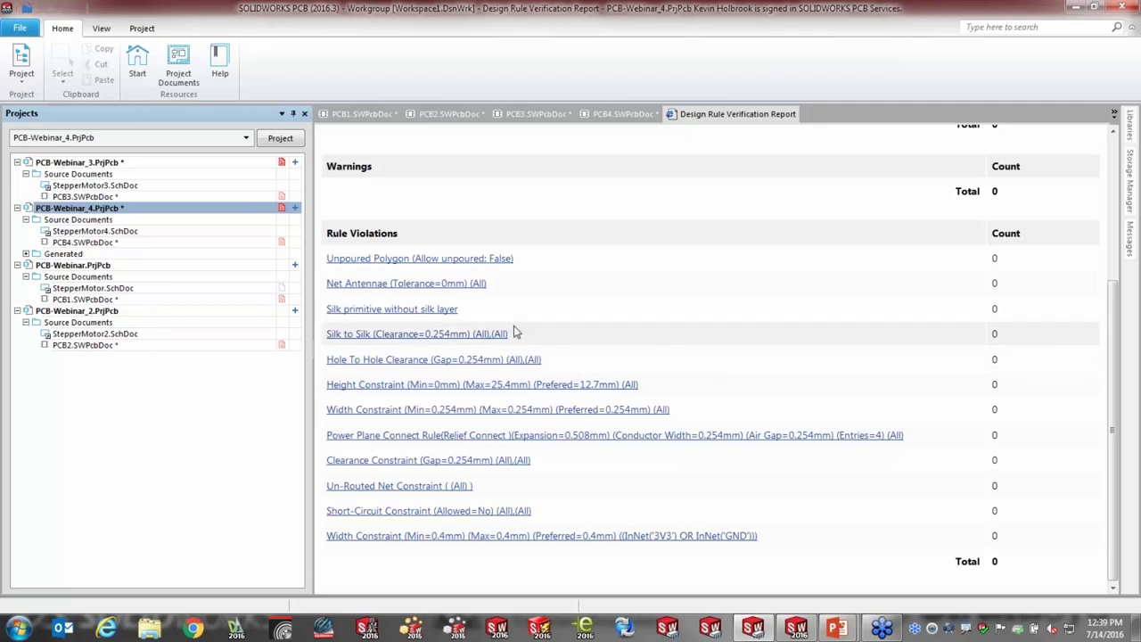
# Step: Push the PCB4 design through the SOLIDWORKS PCB Connector with the comment "added components to board"
pyautogui.click(101, 28)
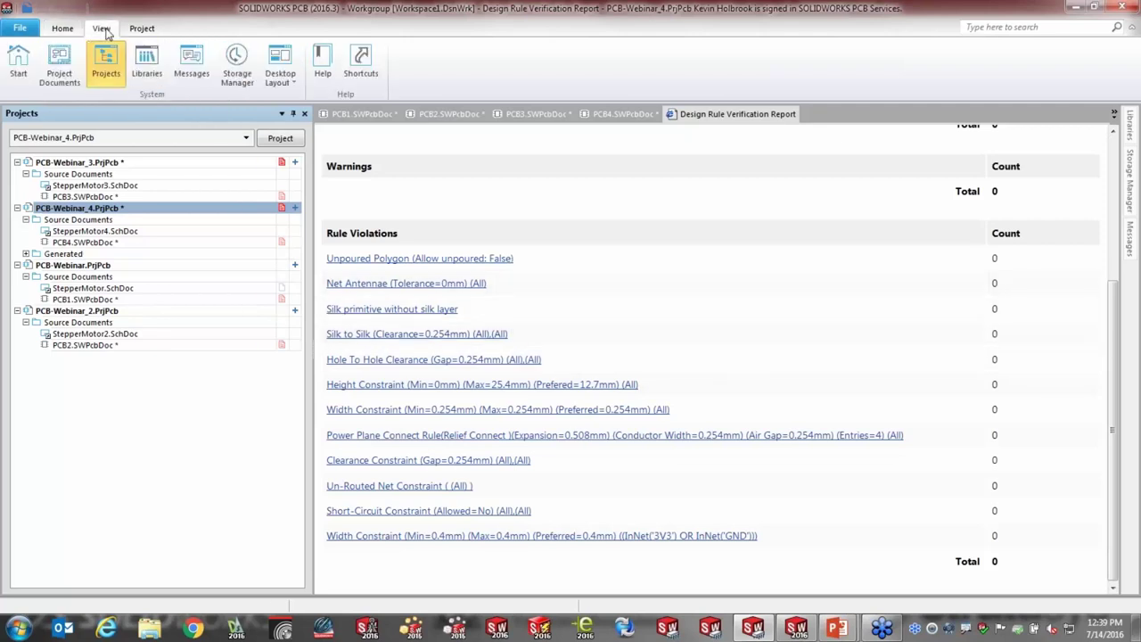
pyautogui.click(642, 116)
pyautogui.click(72, 69)
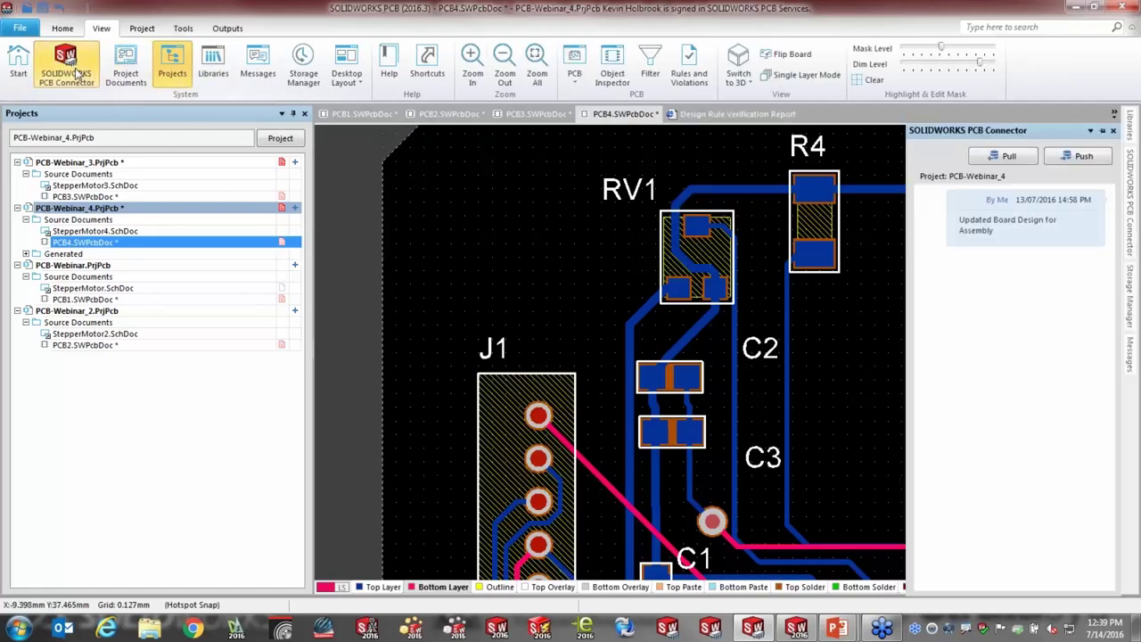
pyautogui.click(1081, 158)
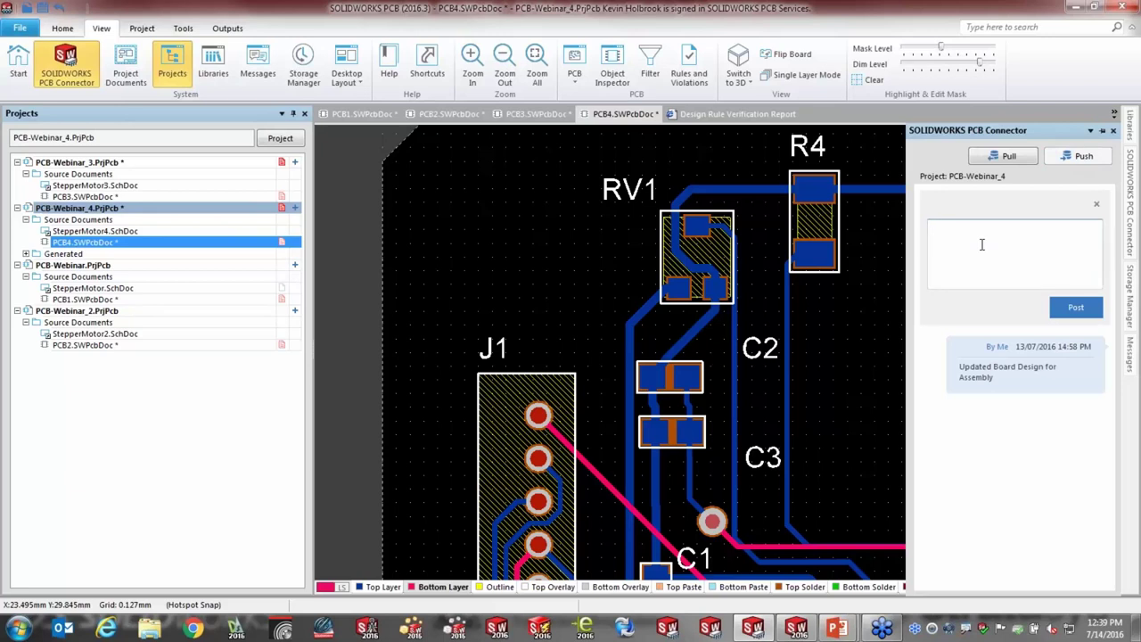
pyautogui.write('added components to board')
pyautogui.click(1077, 308)
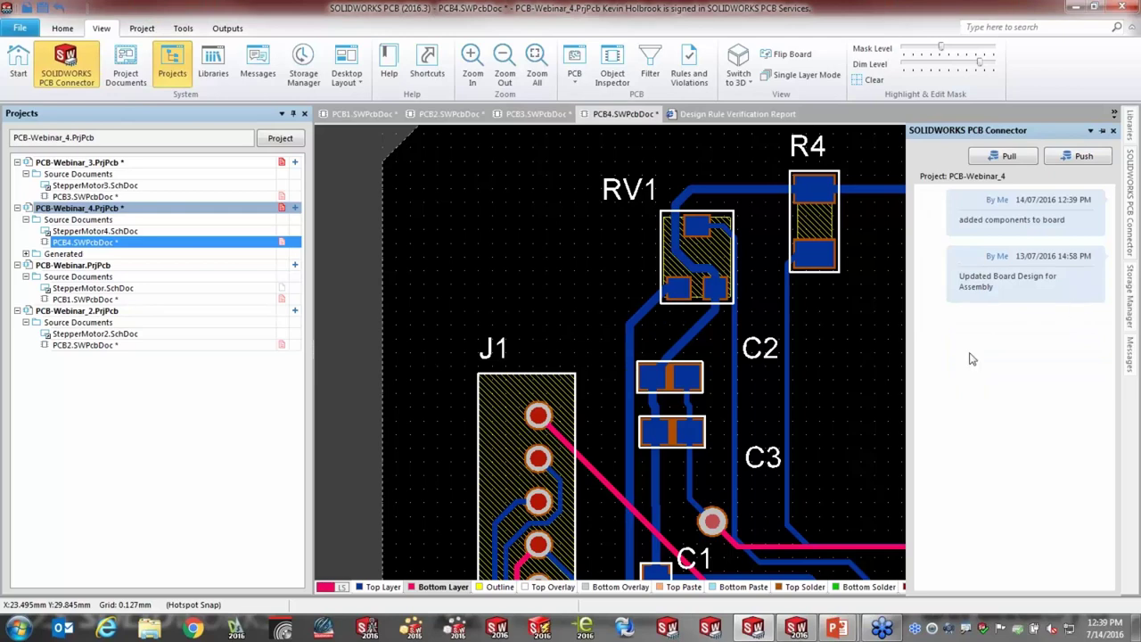
# Step: Switch to SOLIDWORKS, open the PCB-Webinar_4 subassembly from StepperMotor.SLDASM, and display the pushed board changes
pyautogui.click(796, 630)
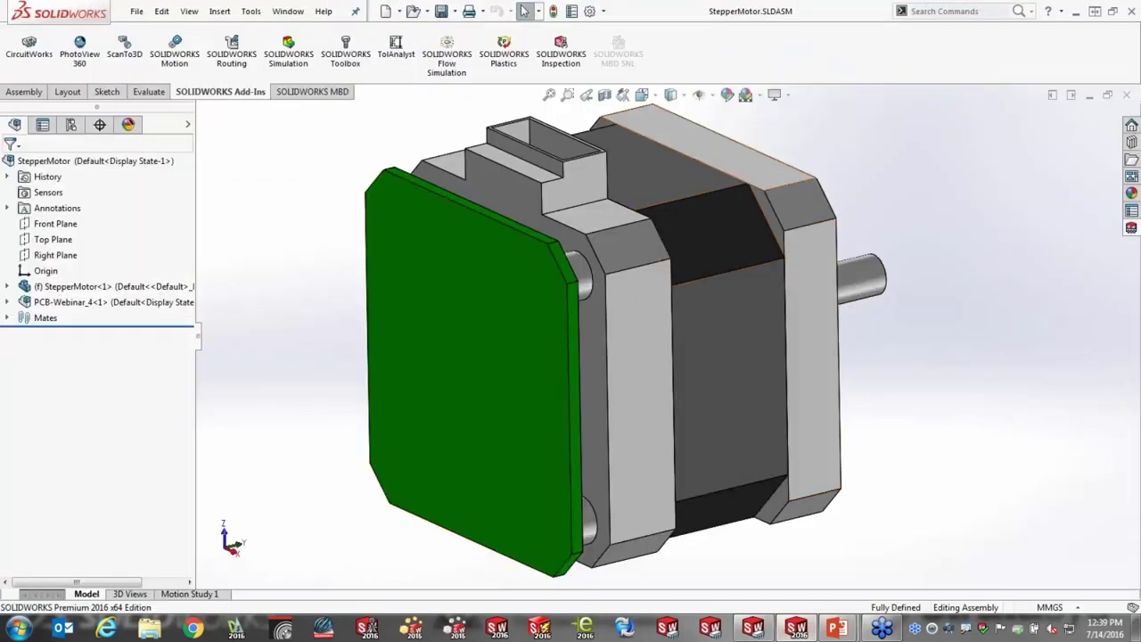
pyautogui.rightClick(136, 306)
pyautogui.click(154, 66)
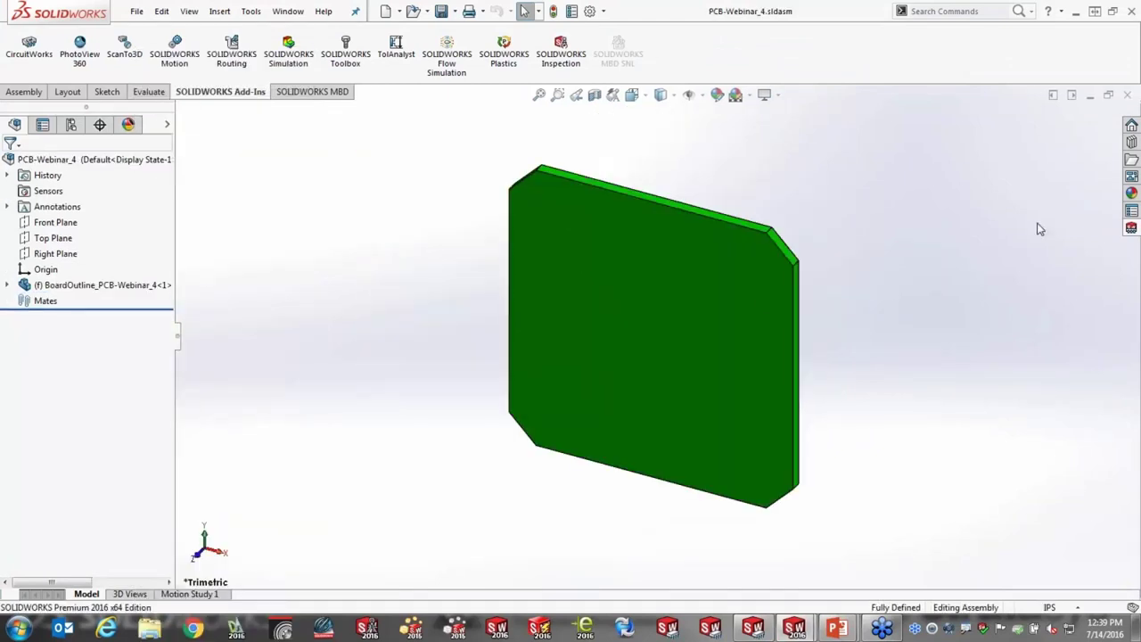
pyautogui.click(1131, 228)
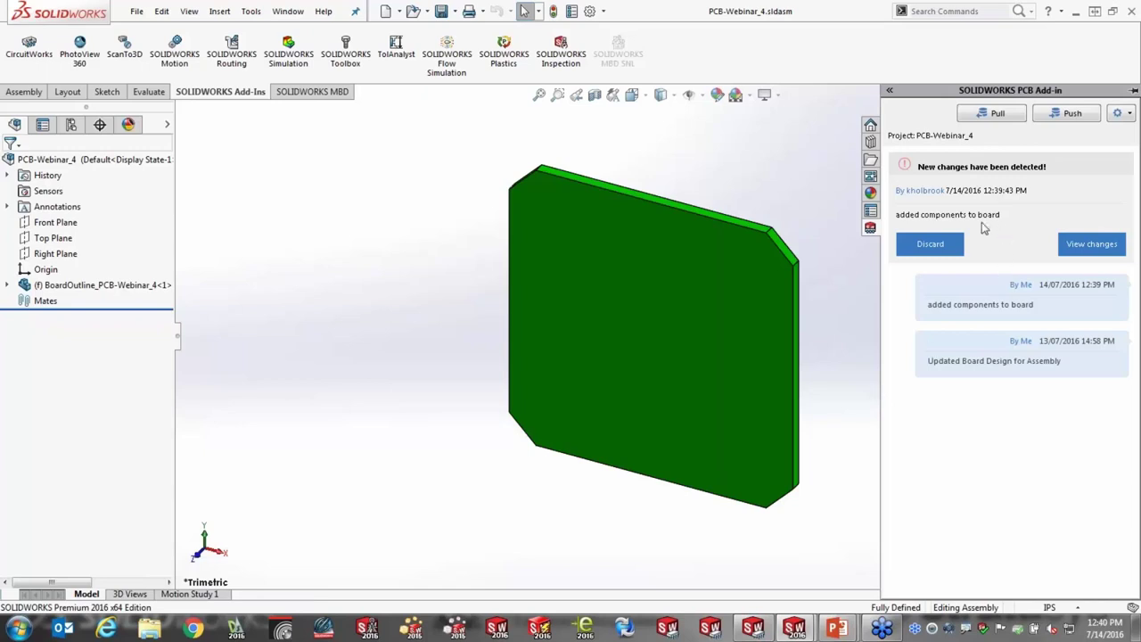
pyautogui.click(1091, 243)
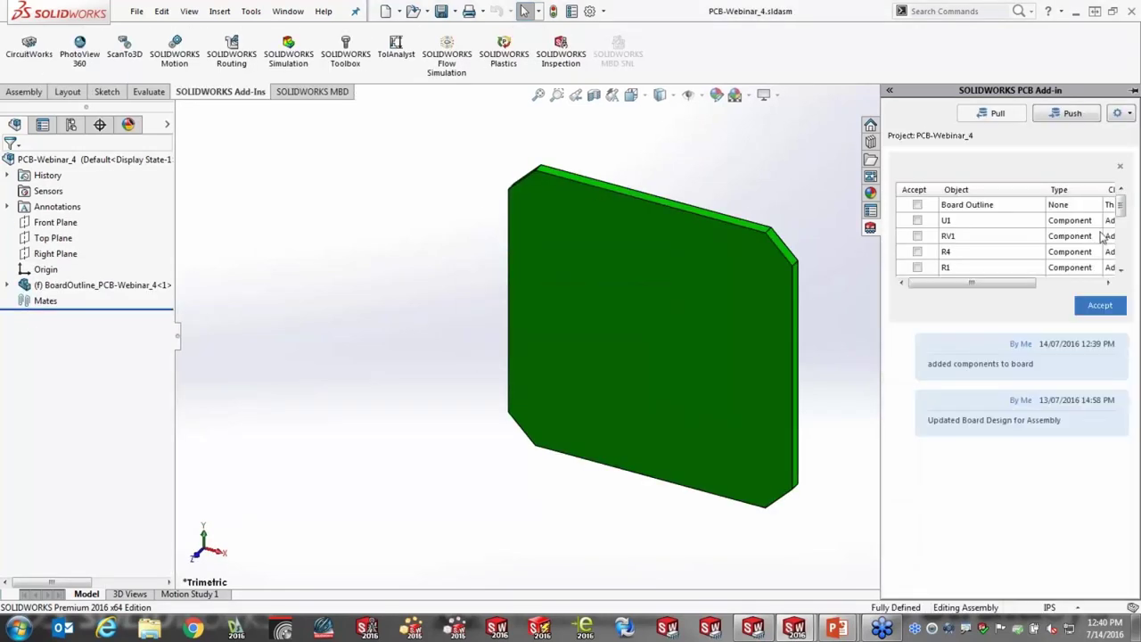
# Step: Preview individual component changes such as R1 and RV1 on the board, then mark all listed changes for acceptance and apply them
pyautogui.moveTo(1125, 208)
pyautogui.mouseDown()
pyautogui.moveTo(1125, 251)
pyautogui.moveTo(1126, 208)
pyautogui.mouseUp()
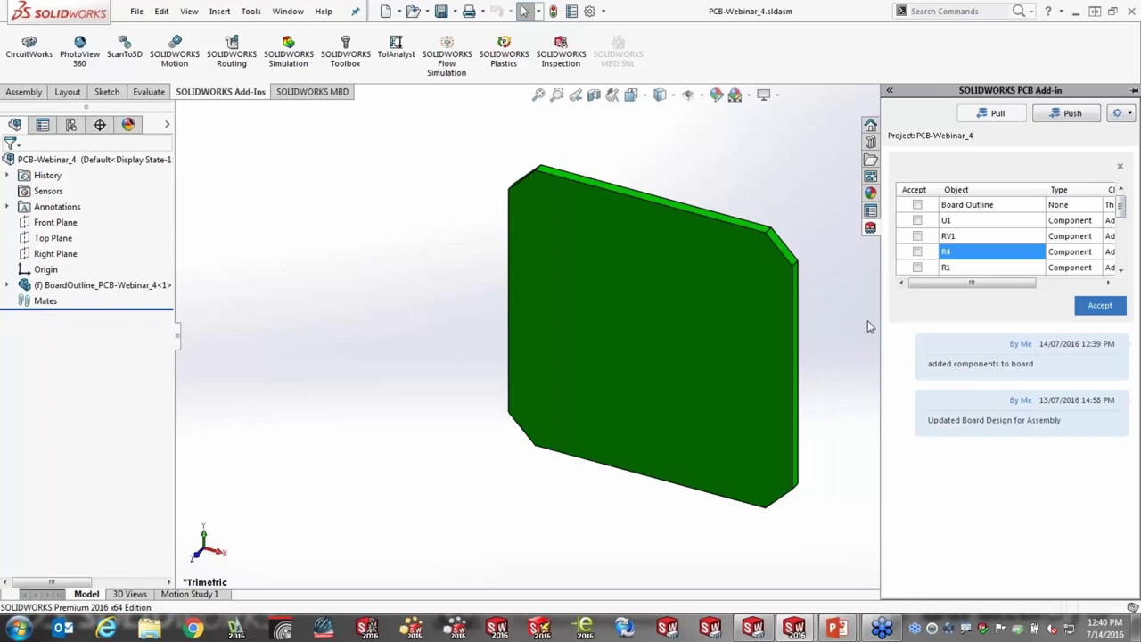
pyautogui.moveTo(830, 354); pyautogui.dragTo(664, 375, button='middle')
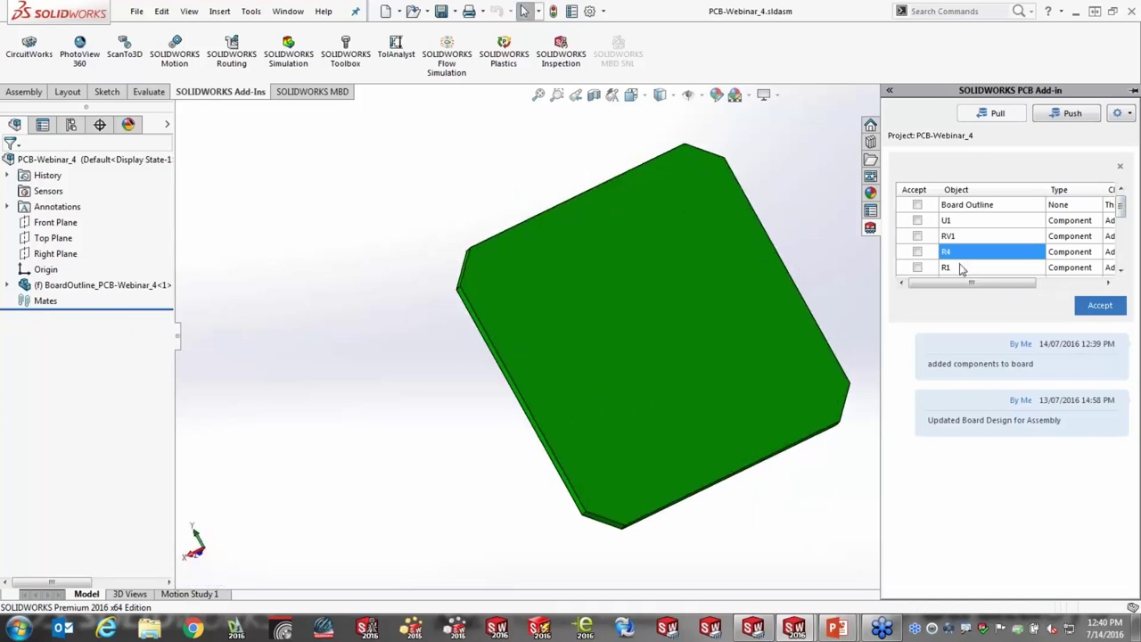
pyautogui.click(961, 268)
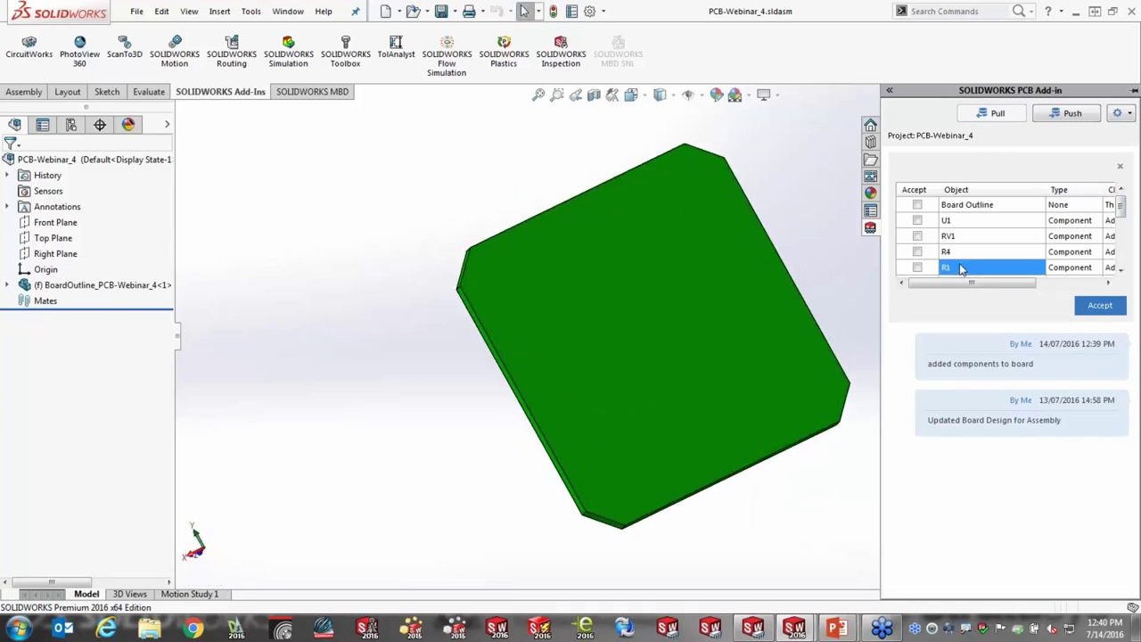
pyautogui.click(917, 270)
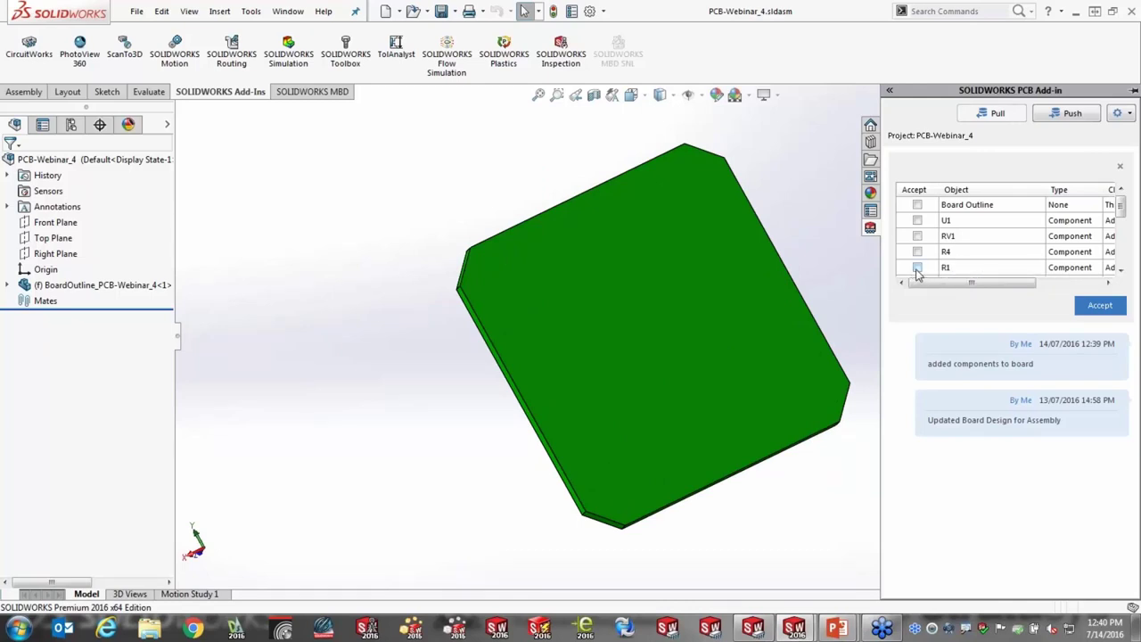
pyautogui.moveTo(637, 401); pyautogui.dragTo(815, 366, button='middle')
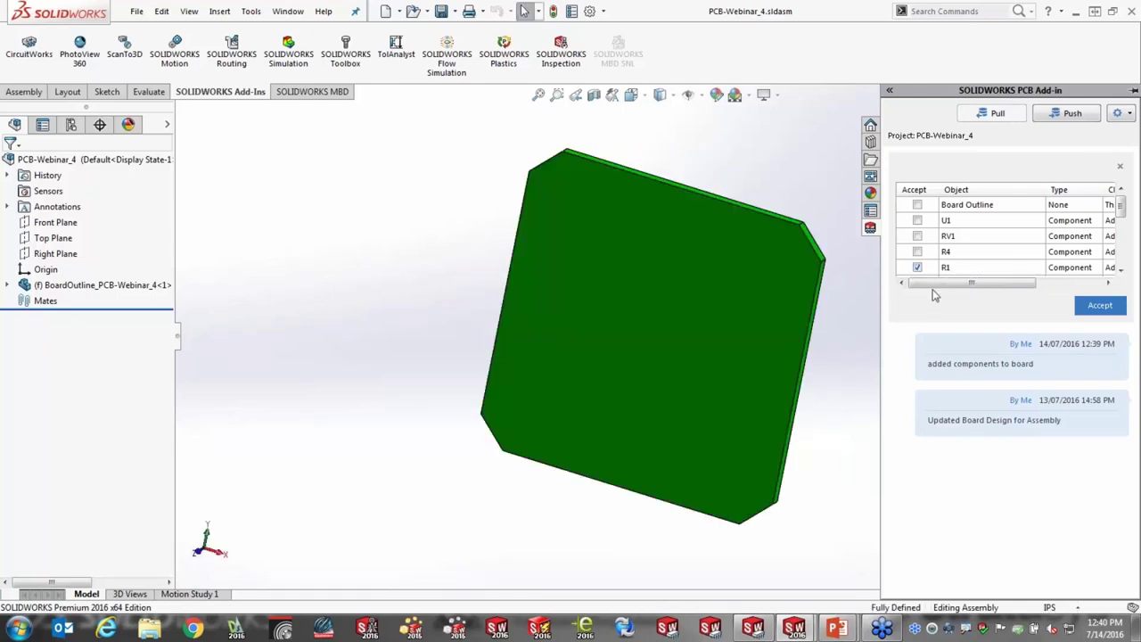
pyautogui.click(999, 236)
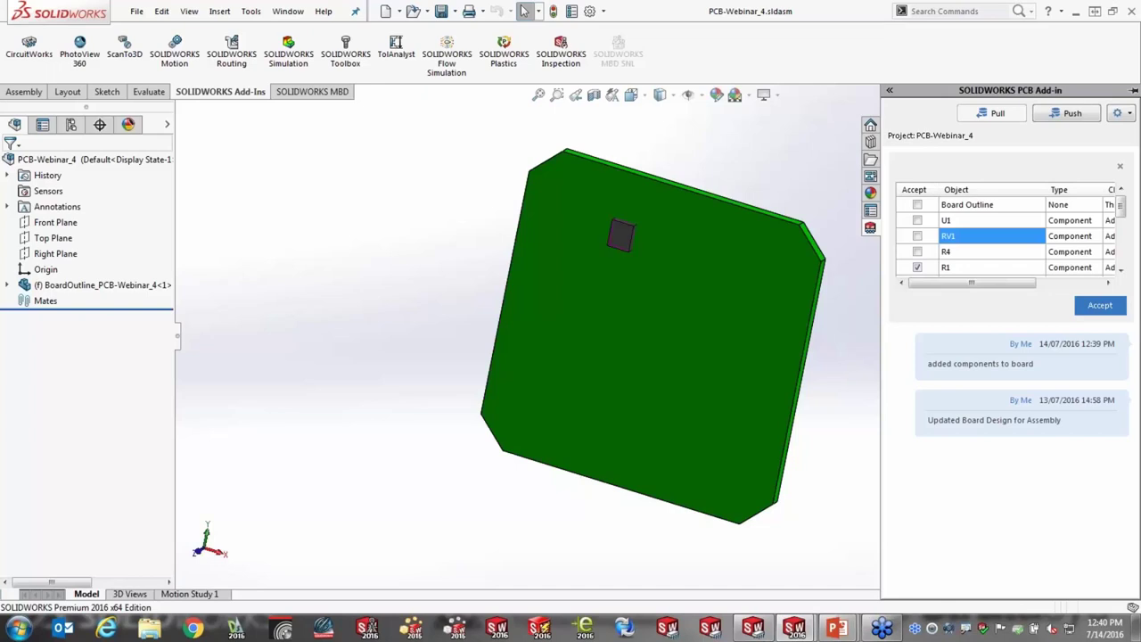
pyautogui.rightClick(945, 212)
pyautogui.click(992, 221)
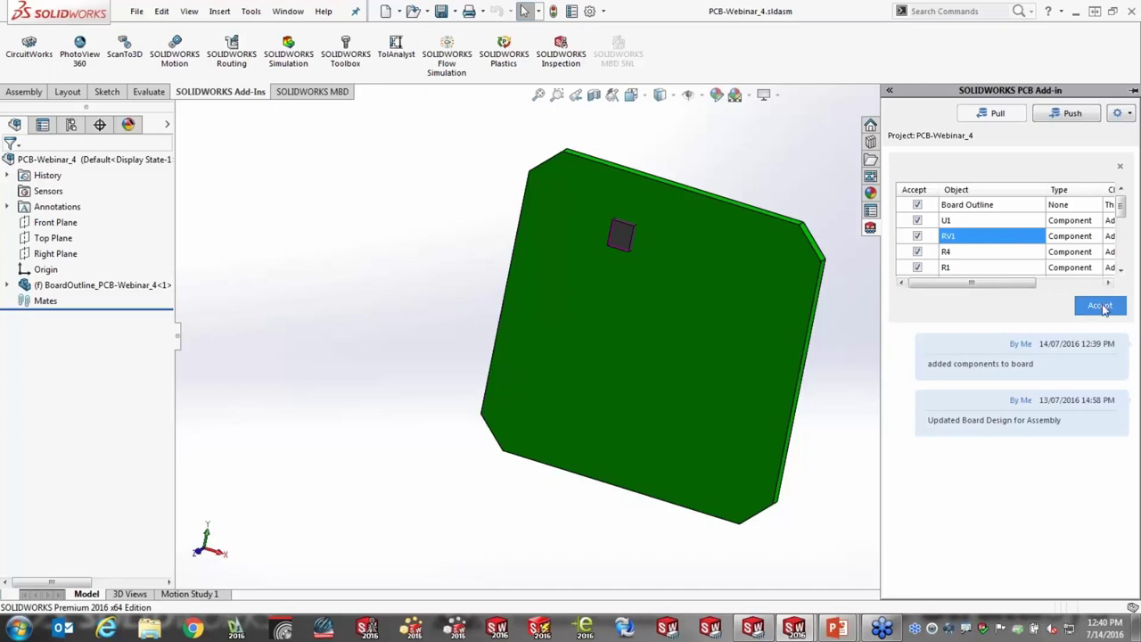
pyautogui.click(1102, 306)
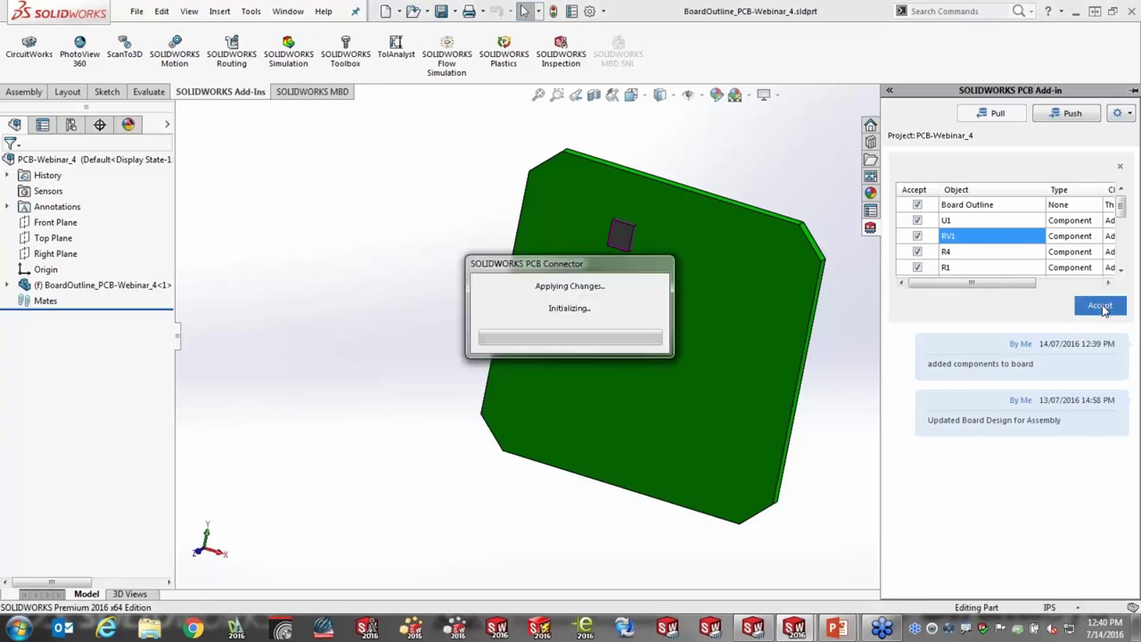
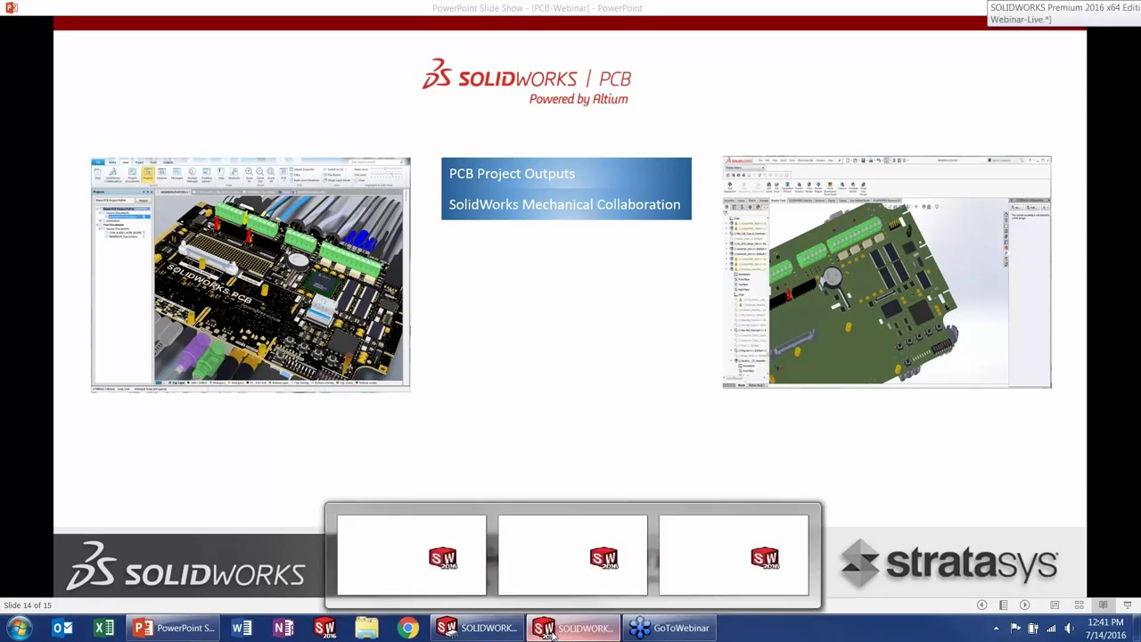
# Step: Inspect the PCB-Webinar-Live assembly in SOLIDWORKS, then compare U1 in Complete.SchDoc and PCB4.SWPcbDoc in SOLIDWORKS PCB
pyautogui.click(553, 629)
pyautogui.moveTo(605, 328); pyautogui.dragTo(610, 361, button='middle')
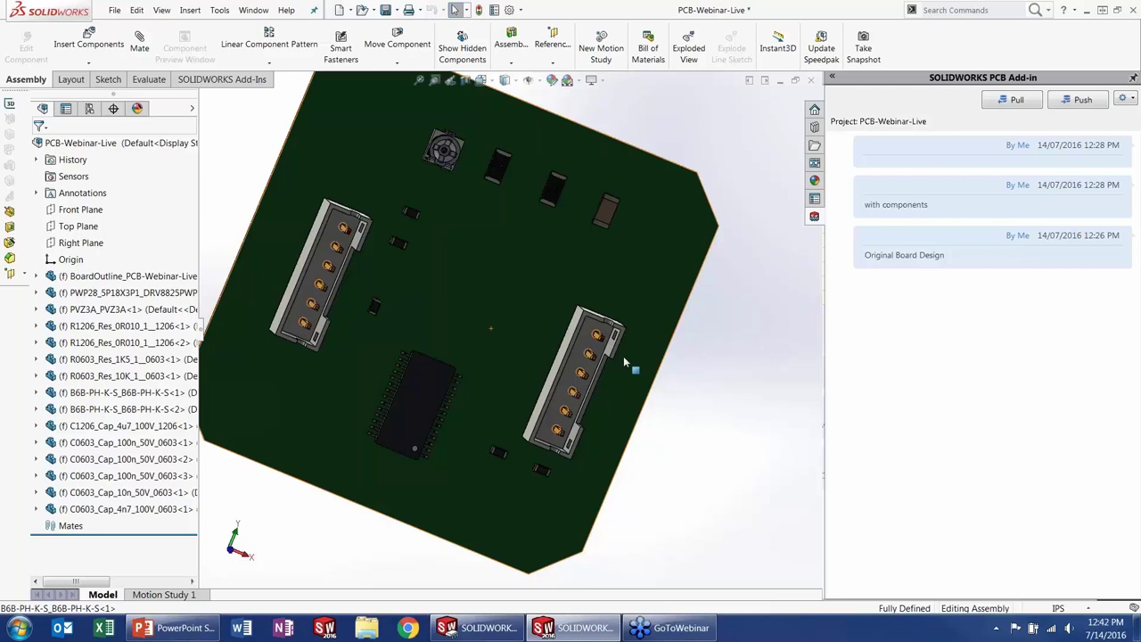
pyautogui.click(461, 633)
pyautogui.doubleClick(78, 197)
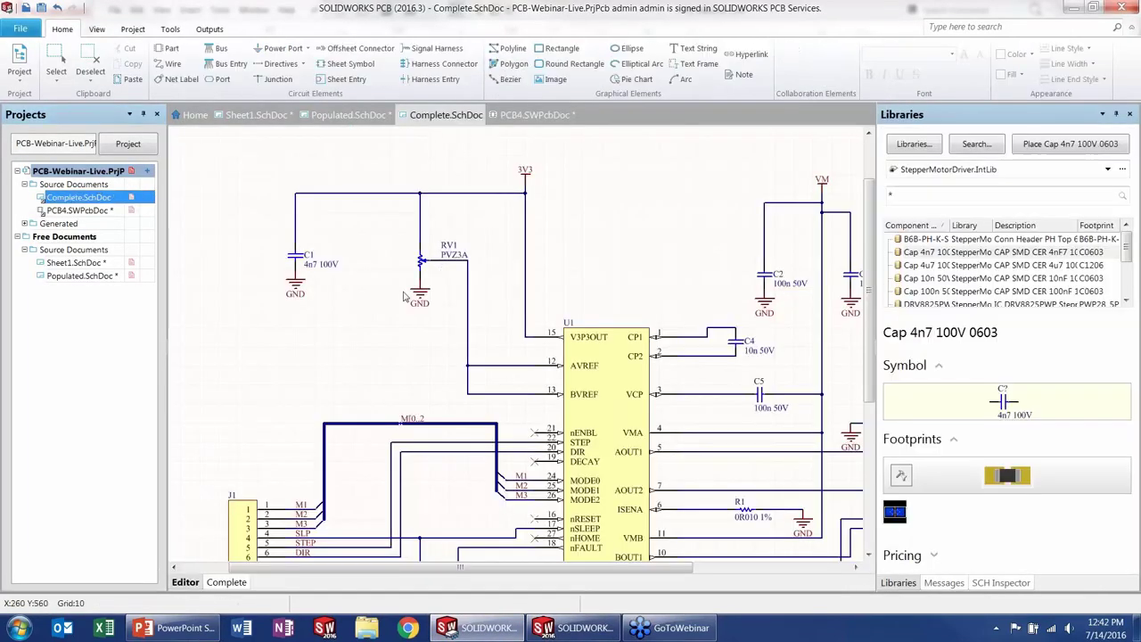
pyautogui.click(620, 348)
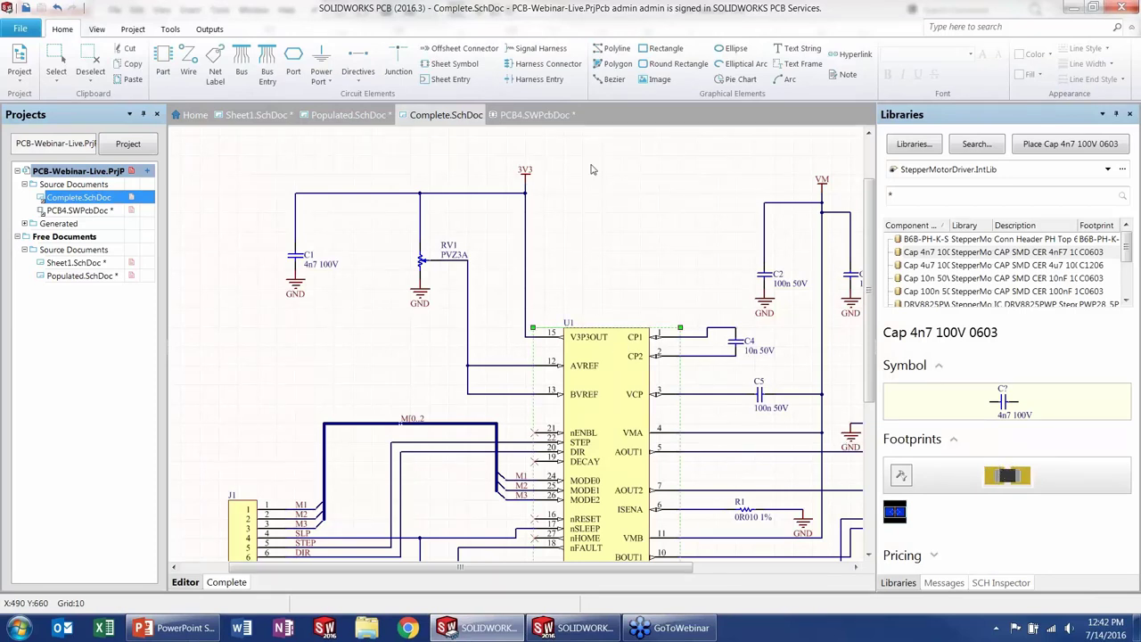
pyautogui.click(535, 114)
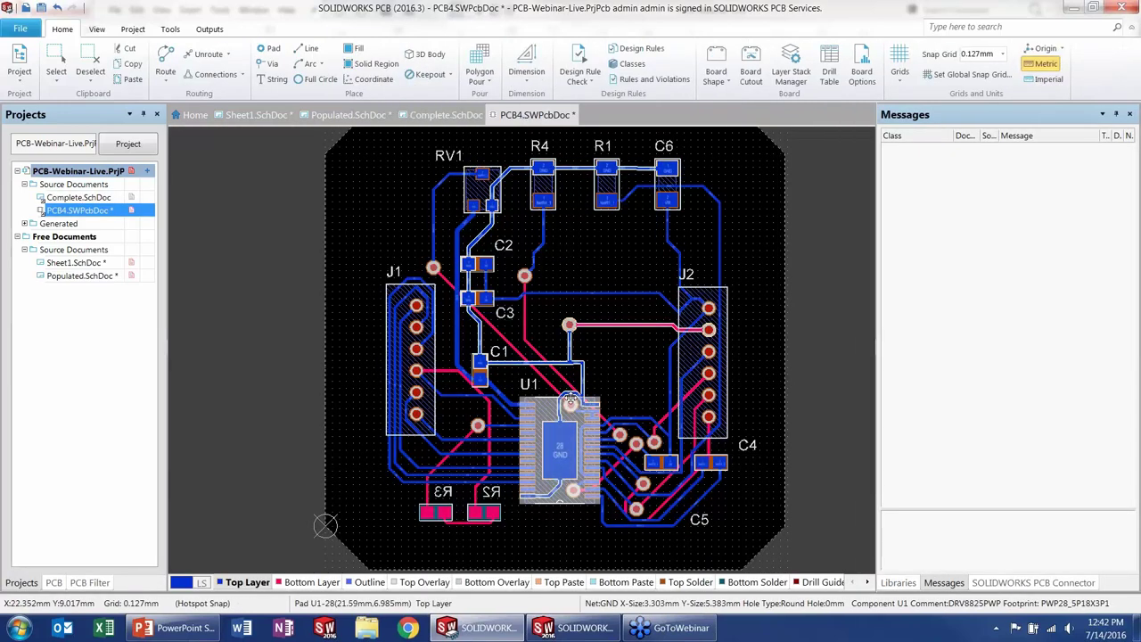
pyautogui.click(568, 400)
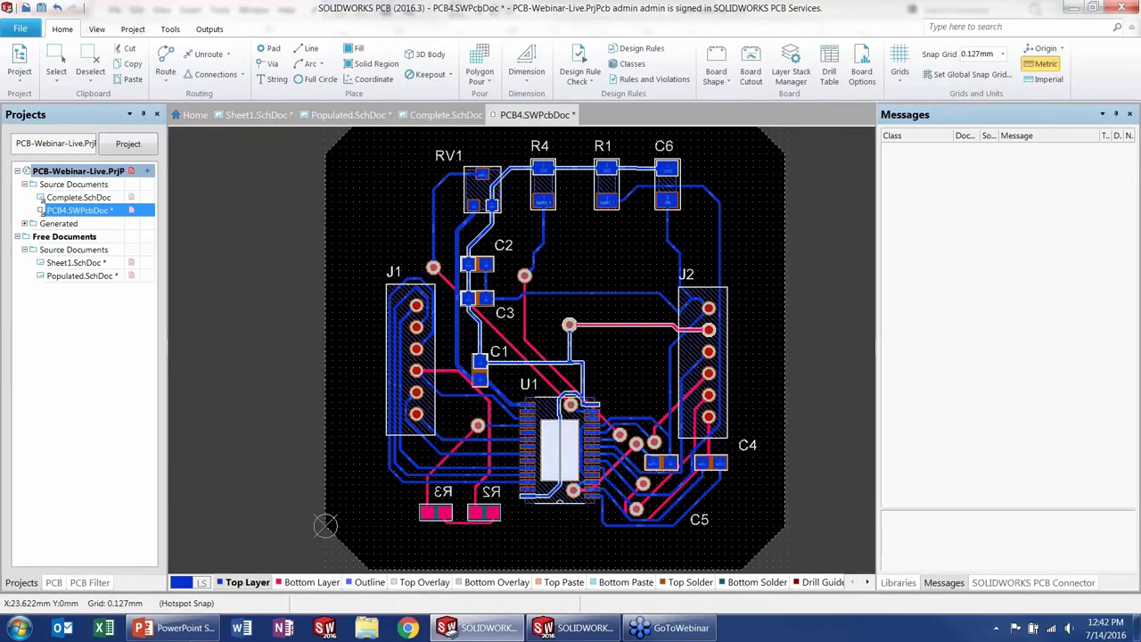
# Step: Switch back to SOLIDWORKS, view the populated PCB-Webinar-Live board from the front, and return to the motor assembly Assem24
pyautogui.click(577, 631)
pyautogui.click(624, 481)
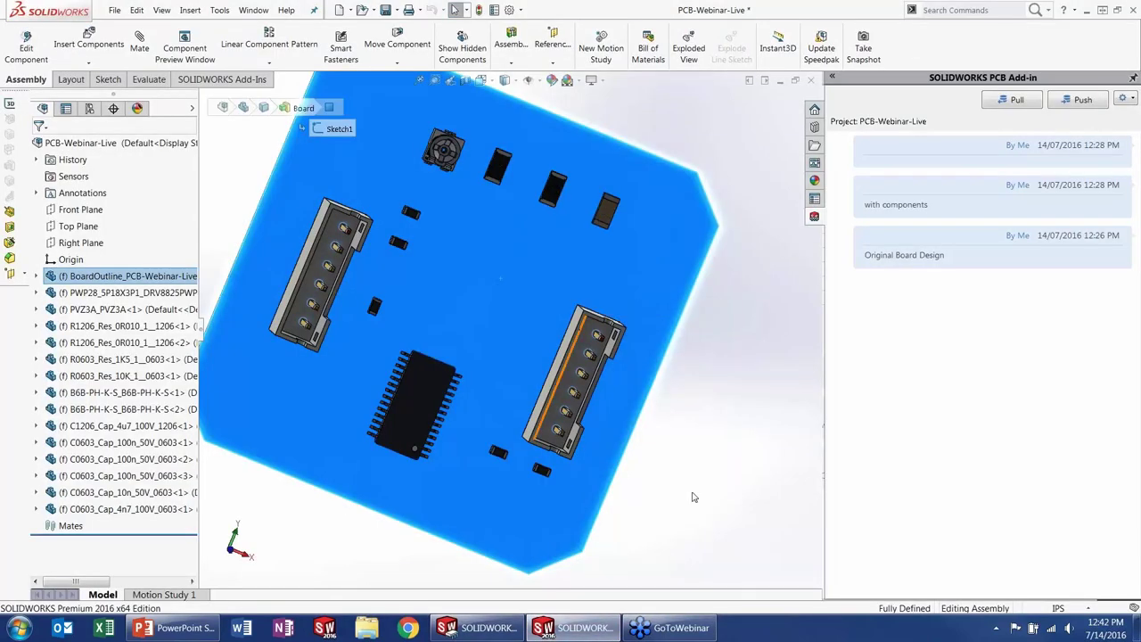
pyautogui.click(694, 496)
pyautogui.moveTo(694, 496); pyautogui.dragTo(755, 371, button='middle')
pyautogui.hotkey('ctrl', '1')
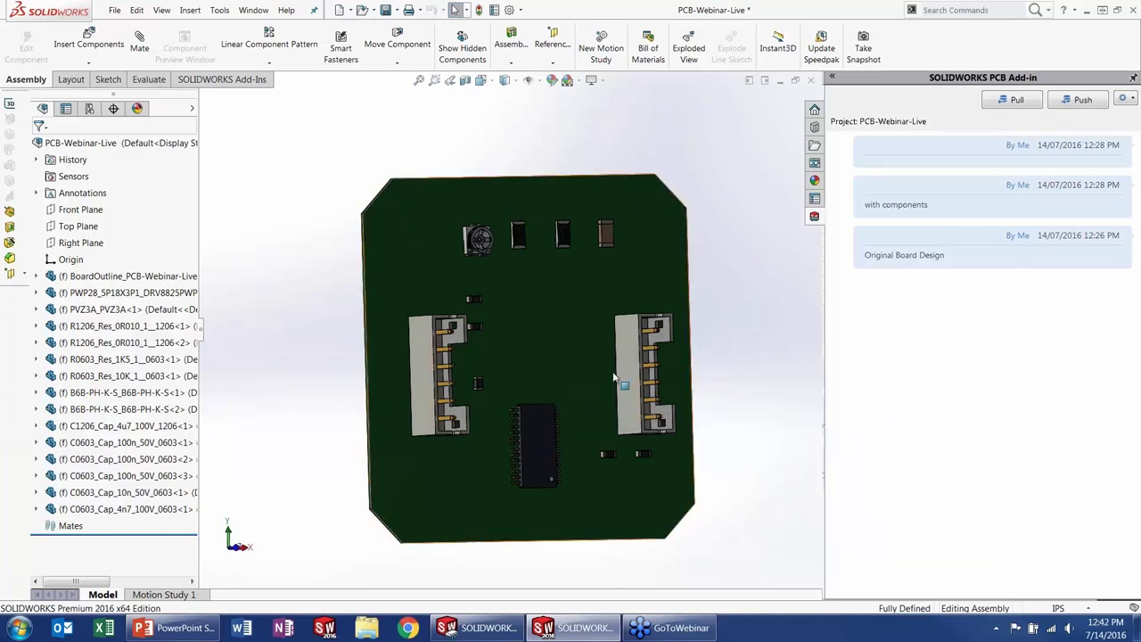
pyautogui.moveTo(619, 382); pyautogui.dragTo(603, 367, button='middle')
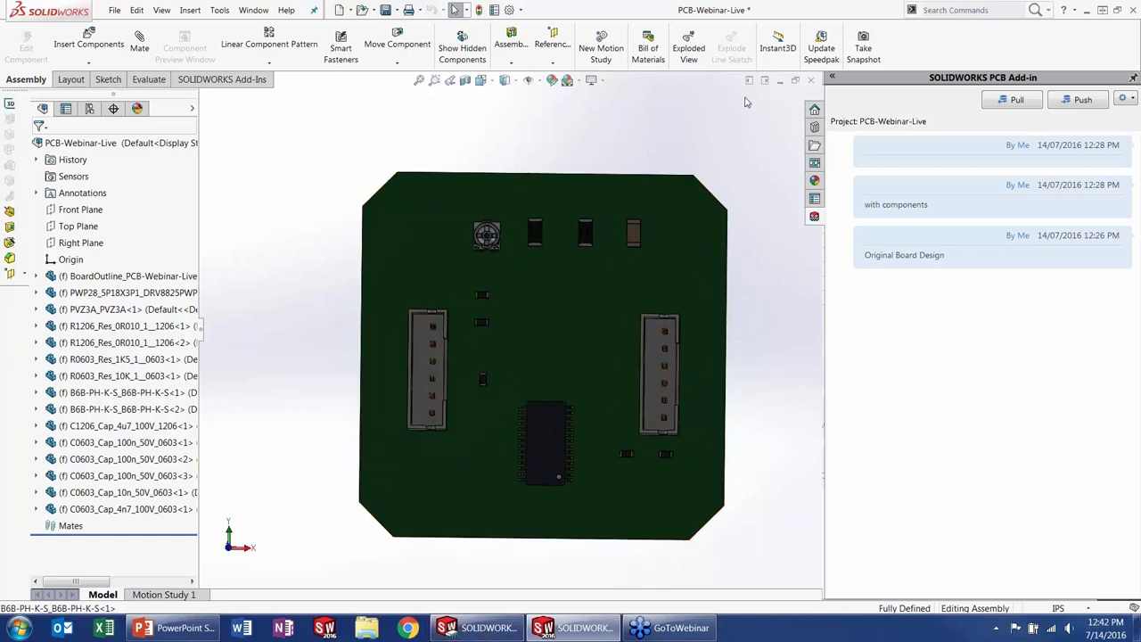
pyautogui.click(779, 81)
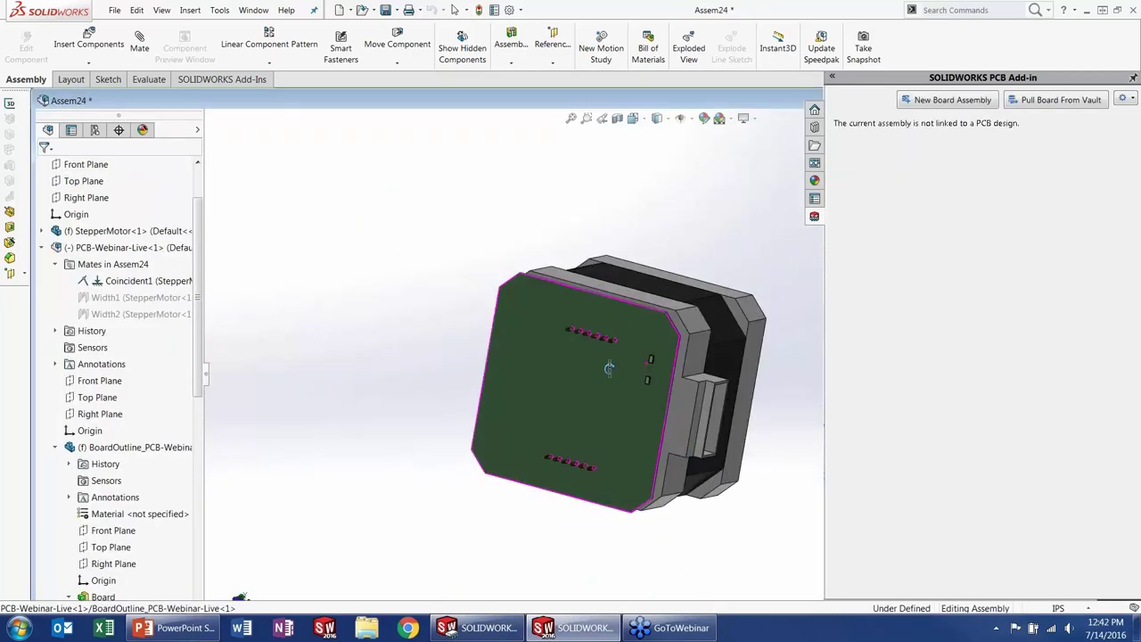
# Step: Edit the BoardOutline_PCB-Webinar-Live part in the context of the motor assembly
pyautogui.moveTo(609, 367); pyautogui.dragTo(542, 399, button='middle')
pyautogui.scroll(-2, 649, 382)
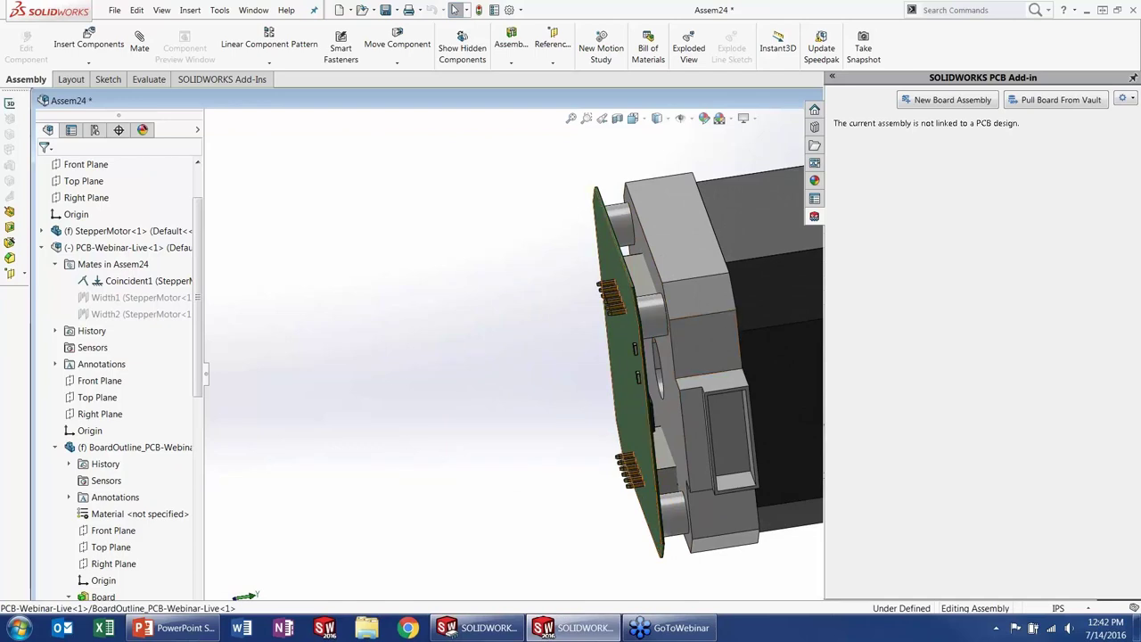
pyautogui.moveTo(624, 365); pyautogui.dragTo(669, 374, button='middle')
pyautogui.moveTo(722, 348); pyautogui.dragTo(657, 364, button='middle')
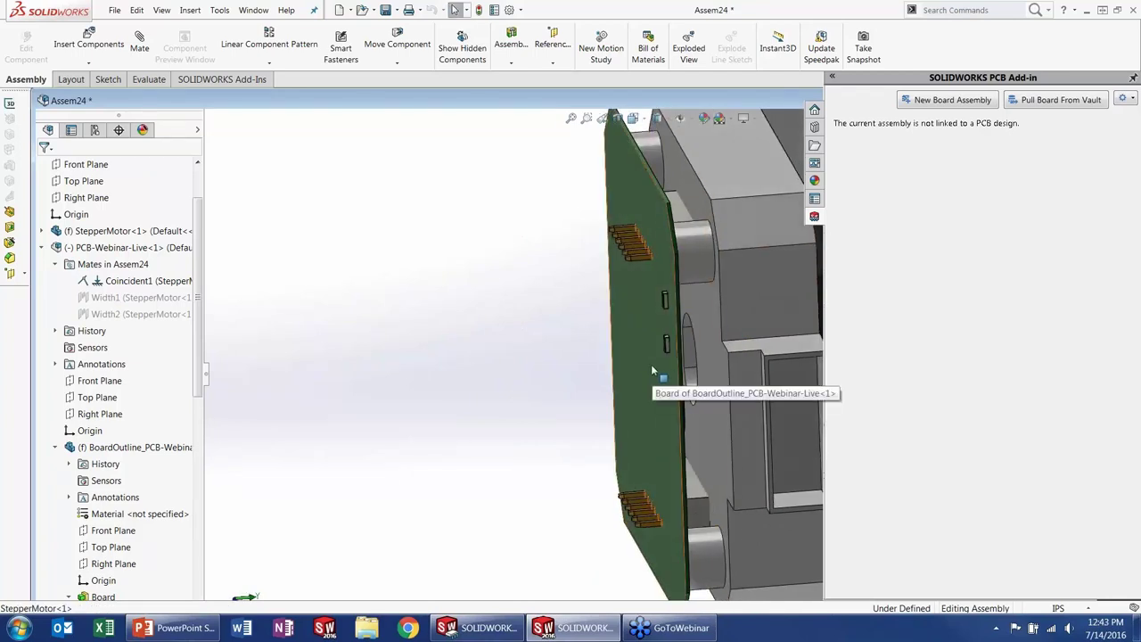
pyautogui.click(652, 370)
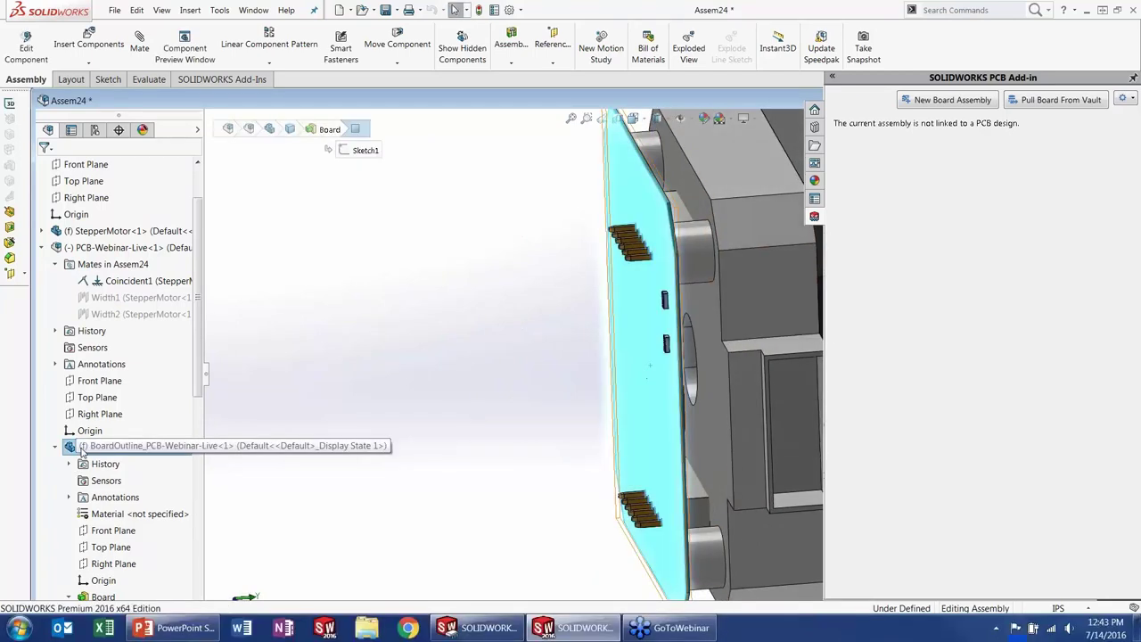
pyautogui.scroll(-3, 189, 444)
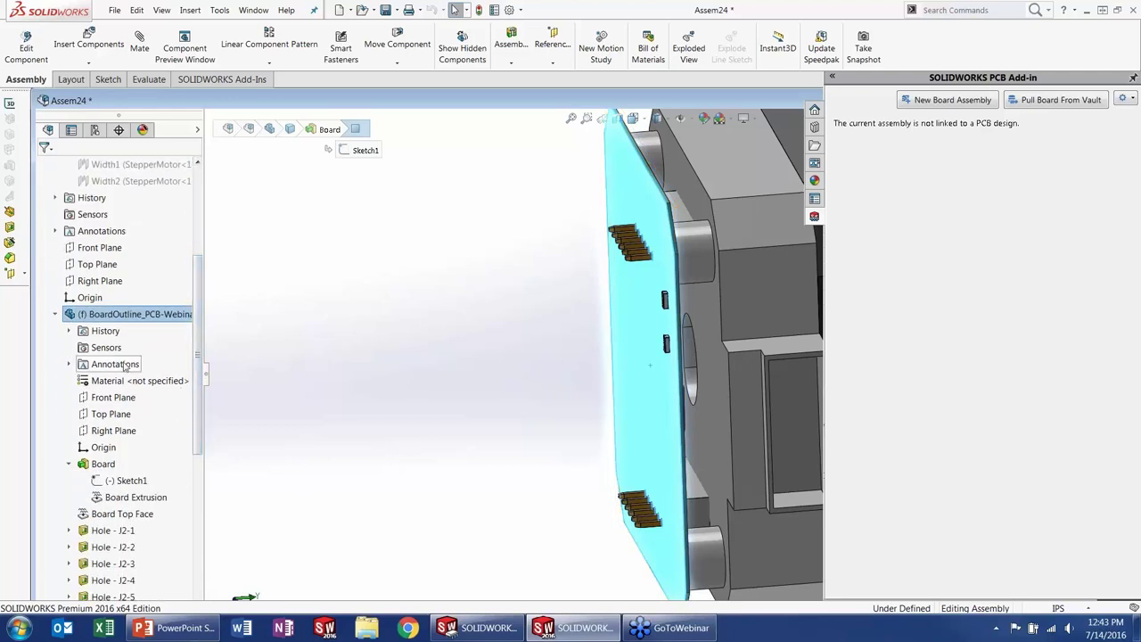
pyautogui.rightClick(128, 318)
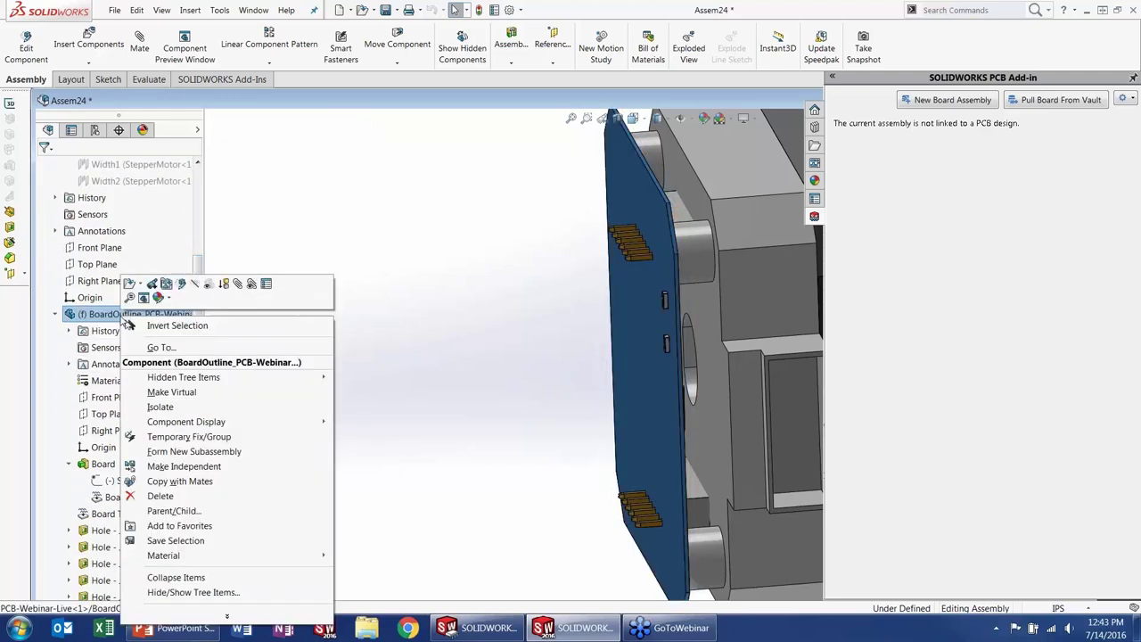
pyautogui.click(181, 284)
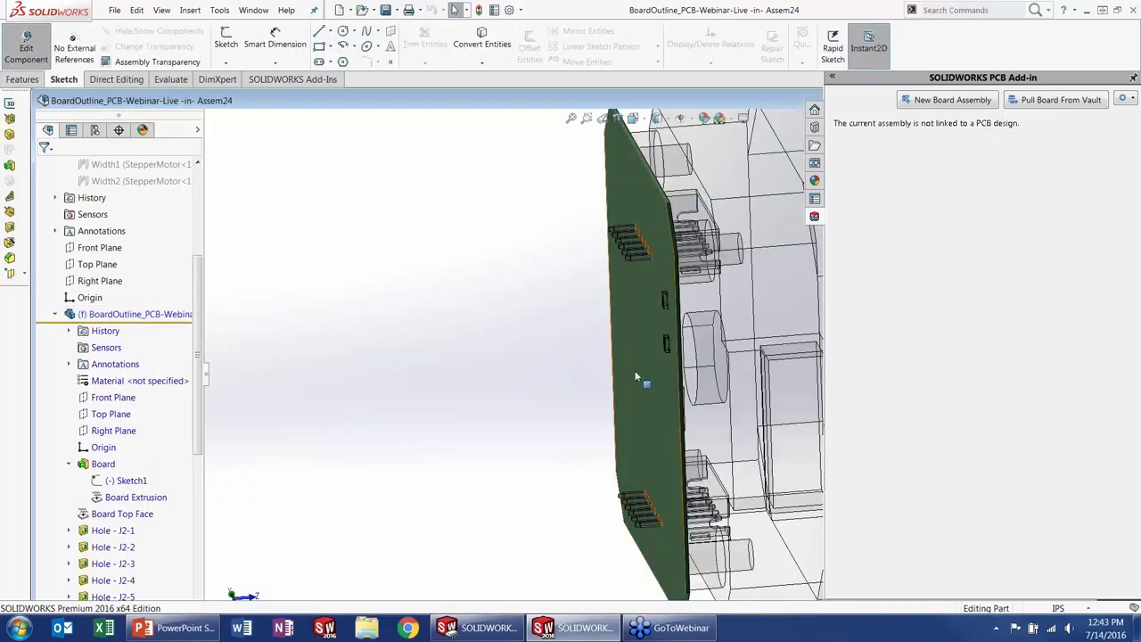
# Step: Start a sketch on the board's outer face and convert the stepper motor's round shaft edge into it
pyautogui.click(636, 371)
pyautogui.click(684, 335)
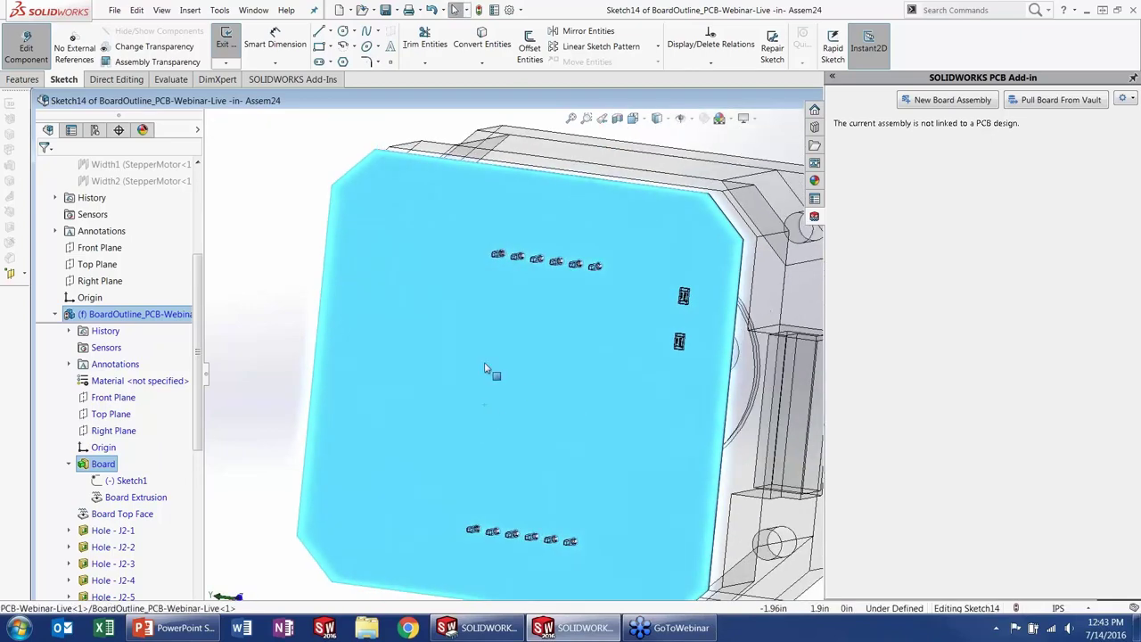
pyautogui.press('Escape')
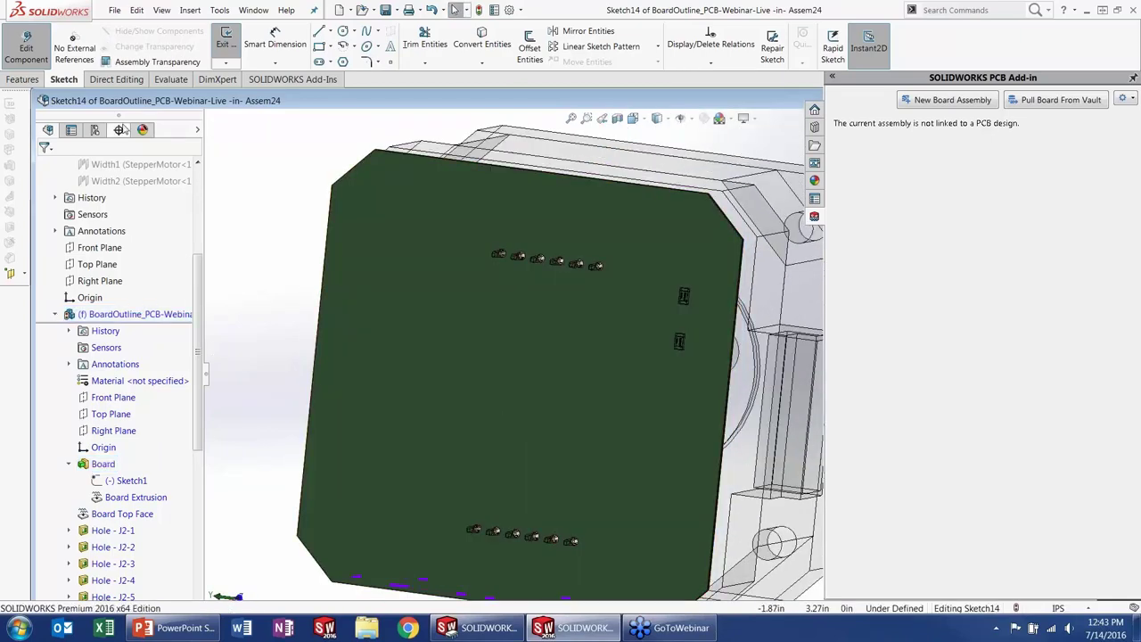
pyautogui.click(482, 40)
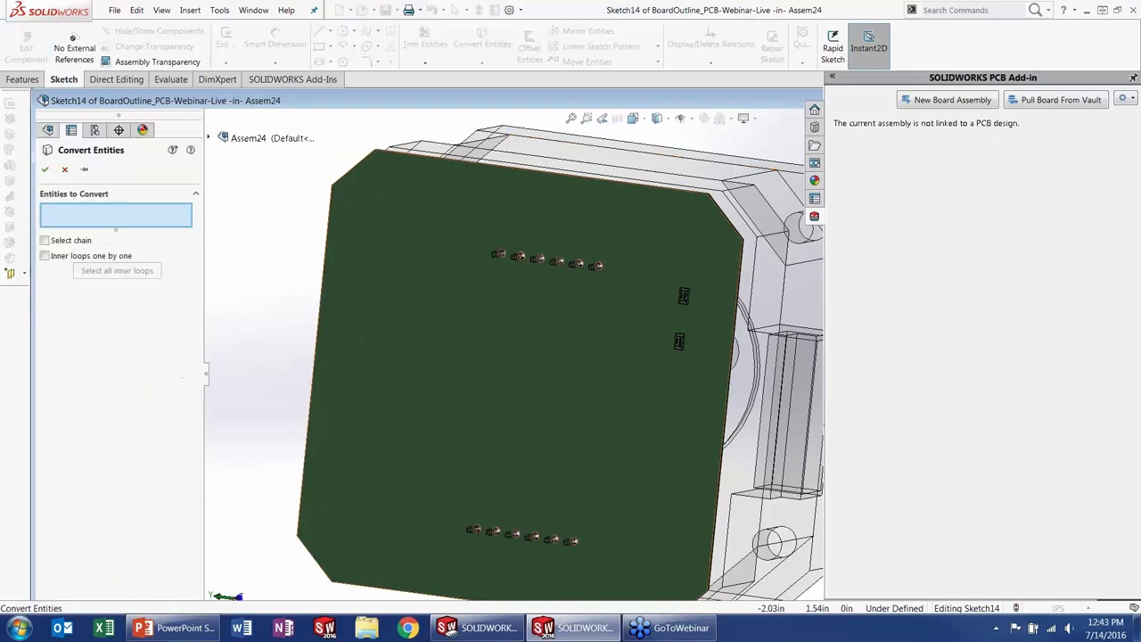
pyautogui.moveTo(615, 379); pyautogui.dragTo(528, 426, button='middle')
pyautogui.click(704, 362)
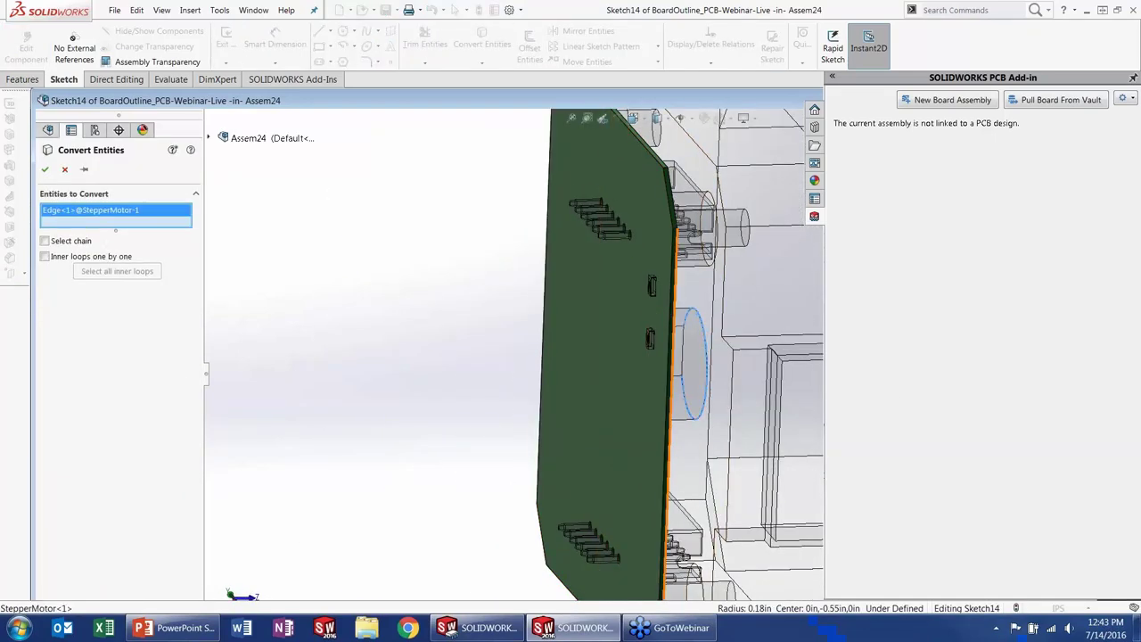
pyautogui.click(44, 168)
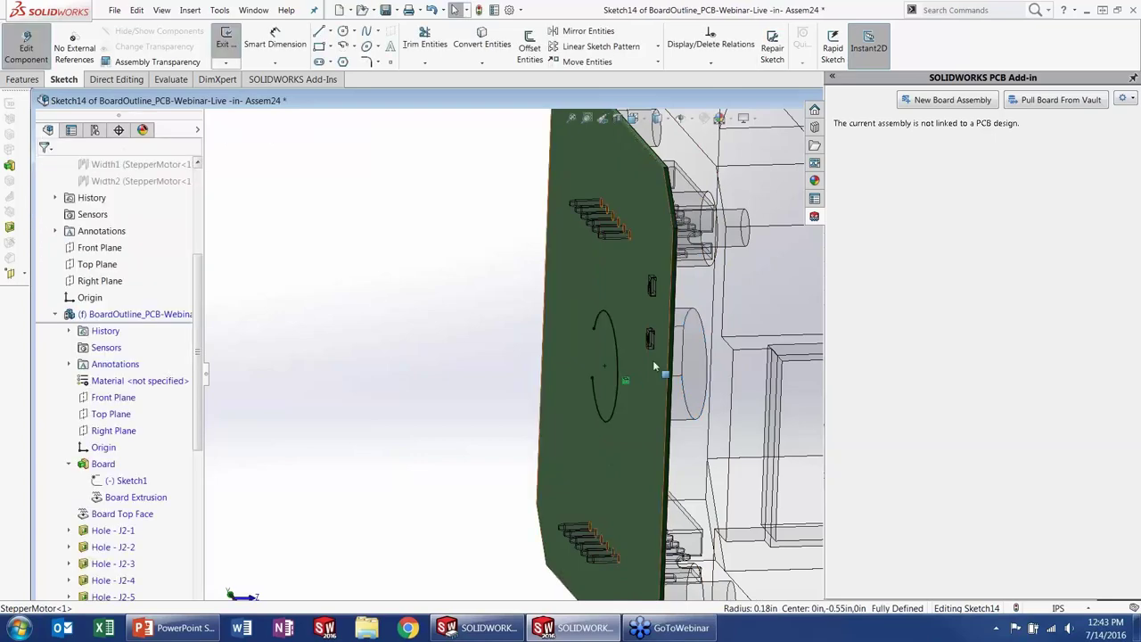
# Step: Close the converted shaft arc with a straight line between its two open endpoints
pyautogui.hotkey('ctrl', '8')
pyautogui.scroll(-3, 506, 332)
pyautogui.moveTo(342, 314); pyautogui.dragTo(290, 321, button='right')
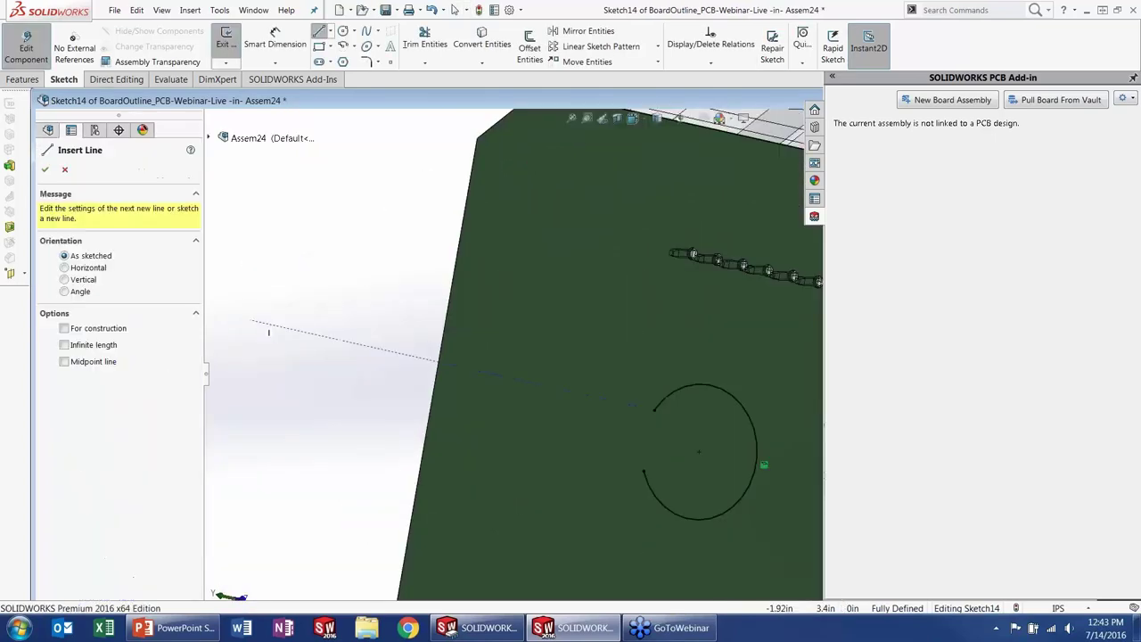
pyautogui.click(654, 412)
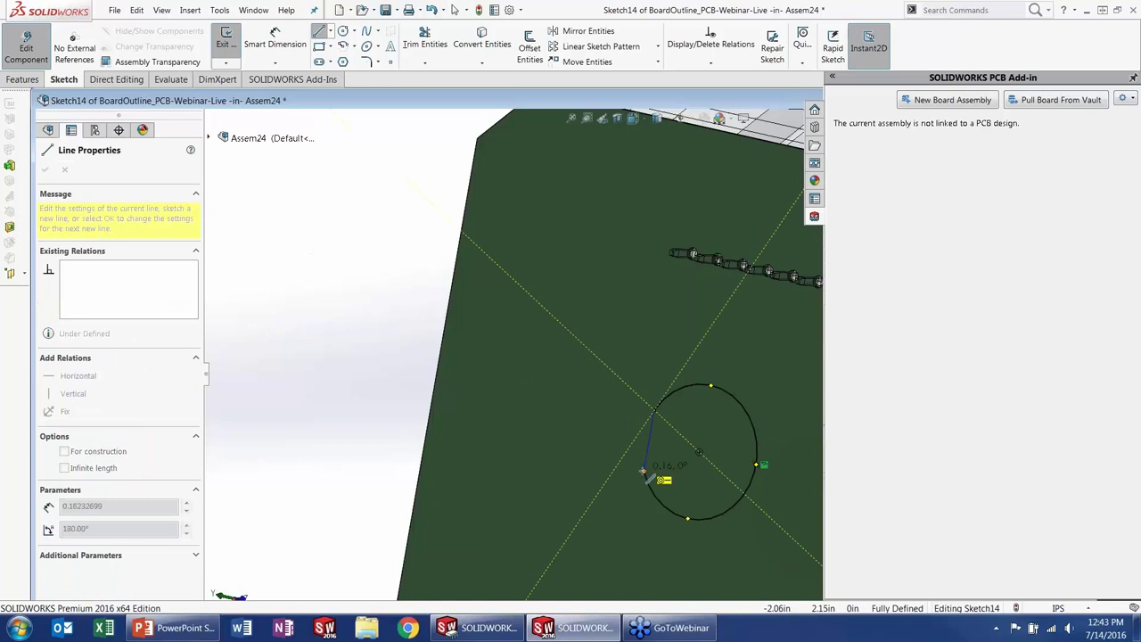
pyautogui.doubleClick(644, 471)
pyautogui.press('Escape')
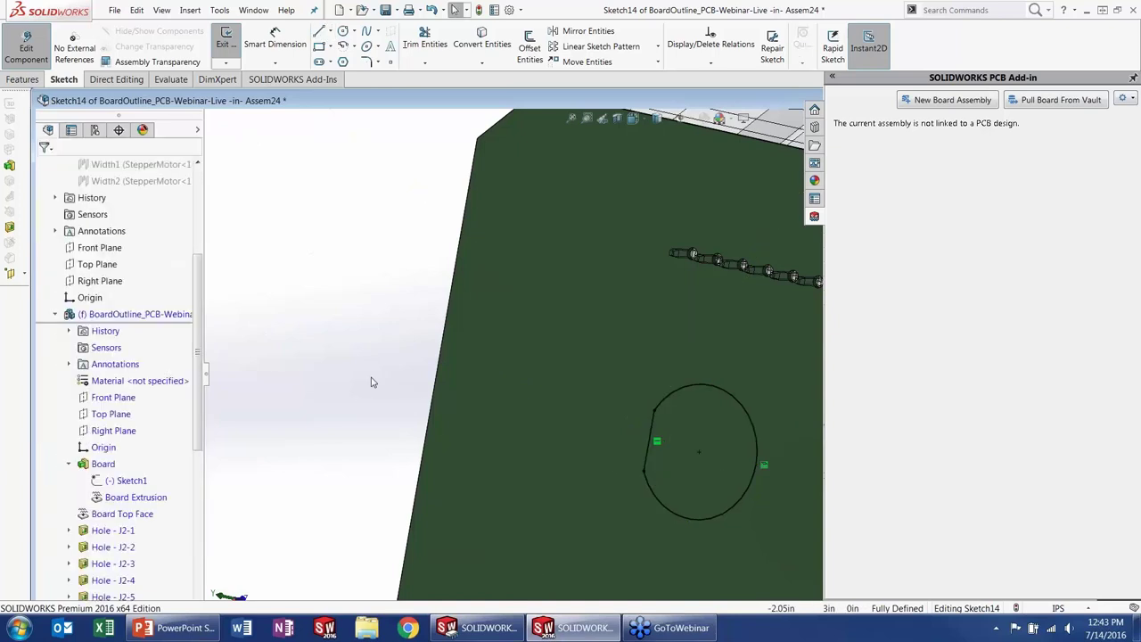
# Step: Cut the D-shaped shaft profile into the board with a blind 0.10 in extruded cut and return to editing the assembly
pyautogui.click(23, 79)
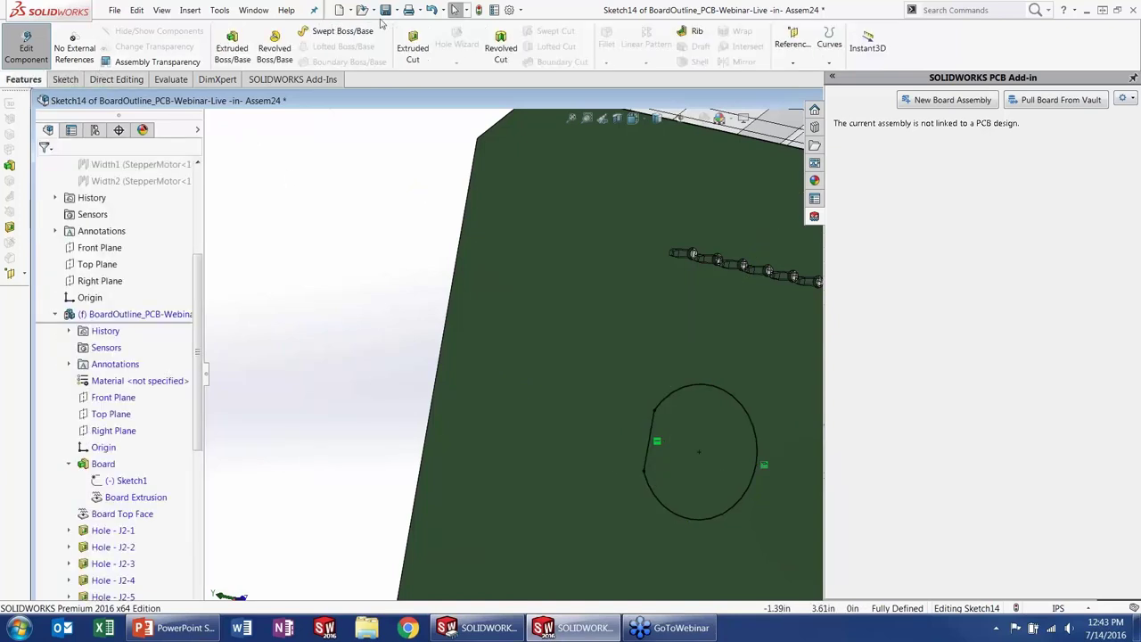
pyautogui.click(412, 44)
pyautogui.click(683, 420)
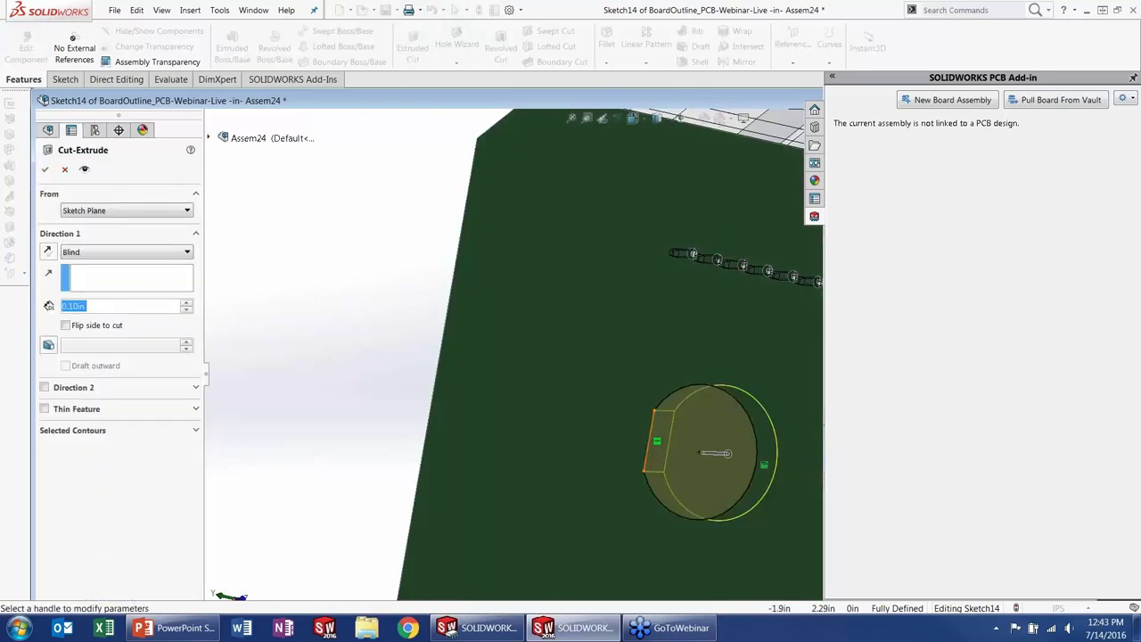
pyautogui.press('Return')
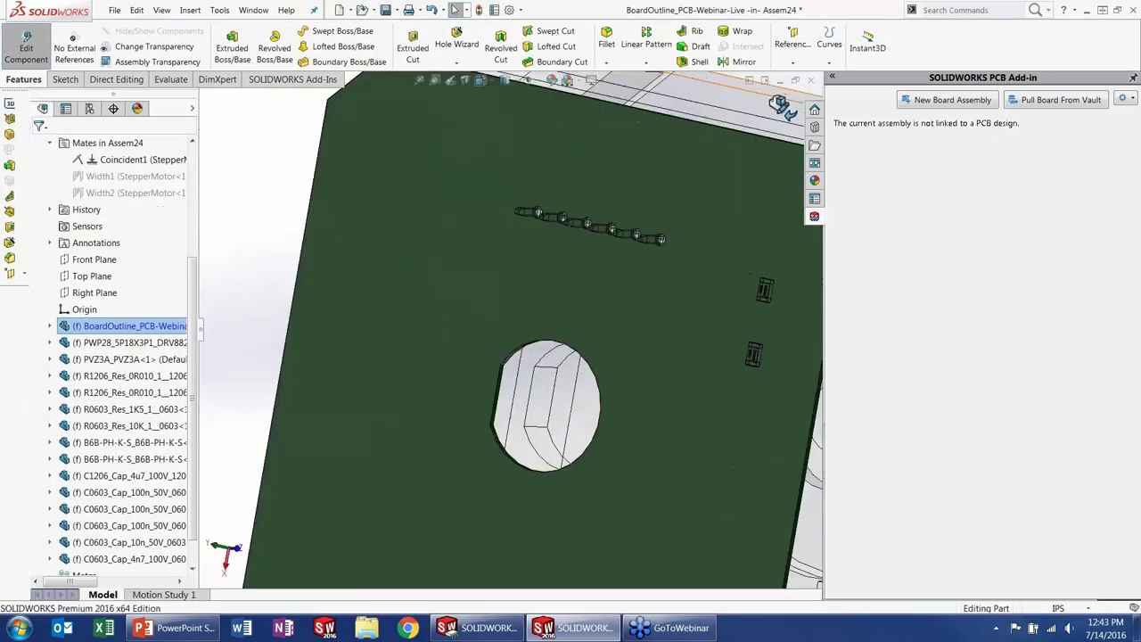
pyautogui.click(778, 102)
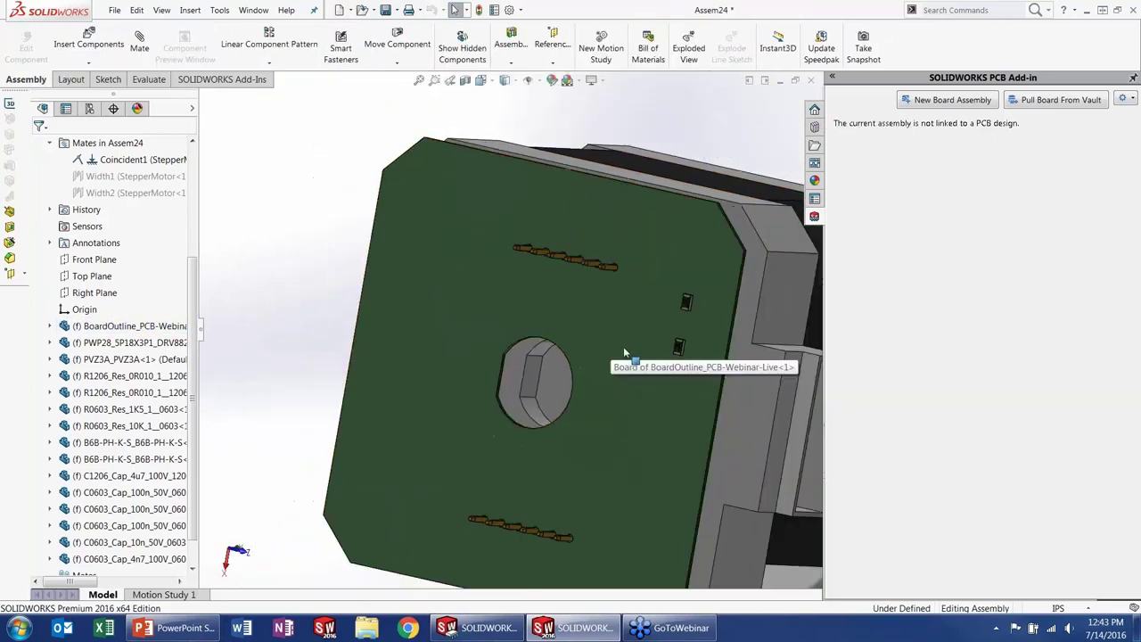
# Step: Save Assem24 together with the modified PCB-Webinar-Live assembly and its board outline part
pyautogui.moveTo(626, 416); pyautogui.dragTo(645, 386, button='middle')
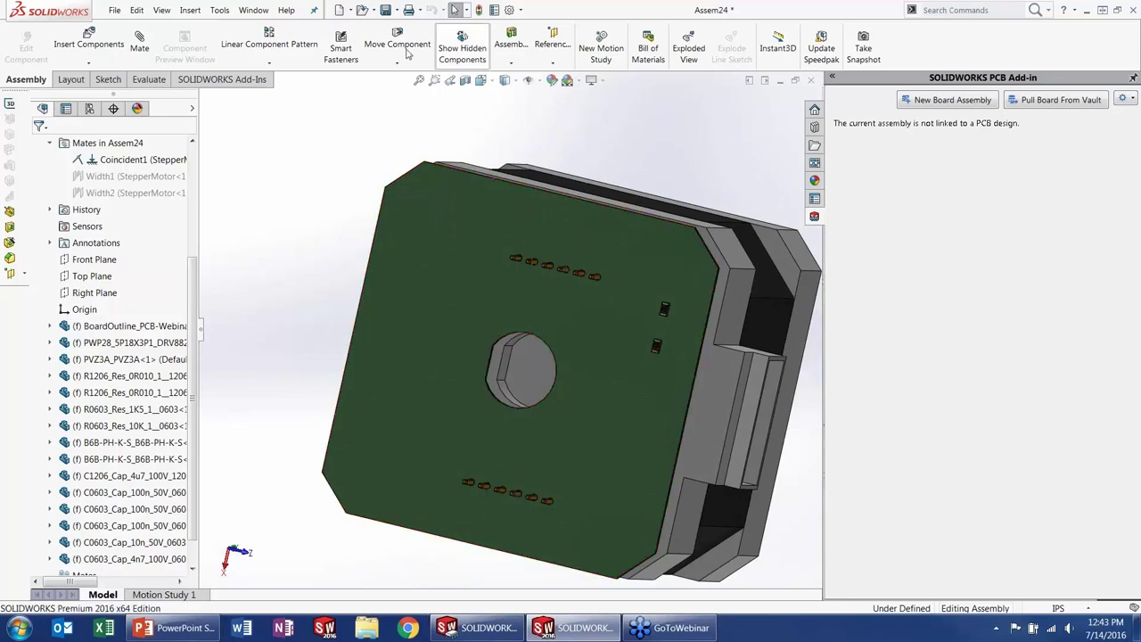
pyautogui.click(384, 10)
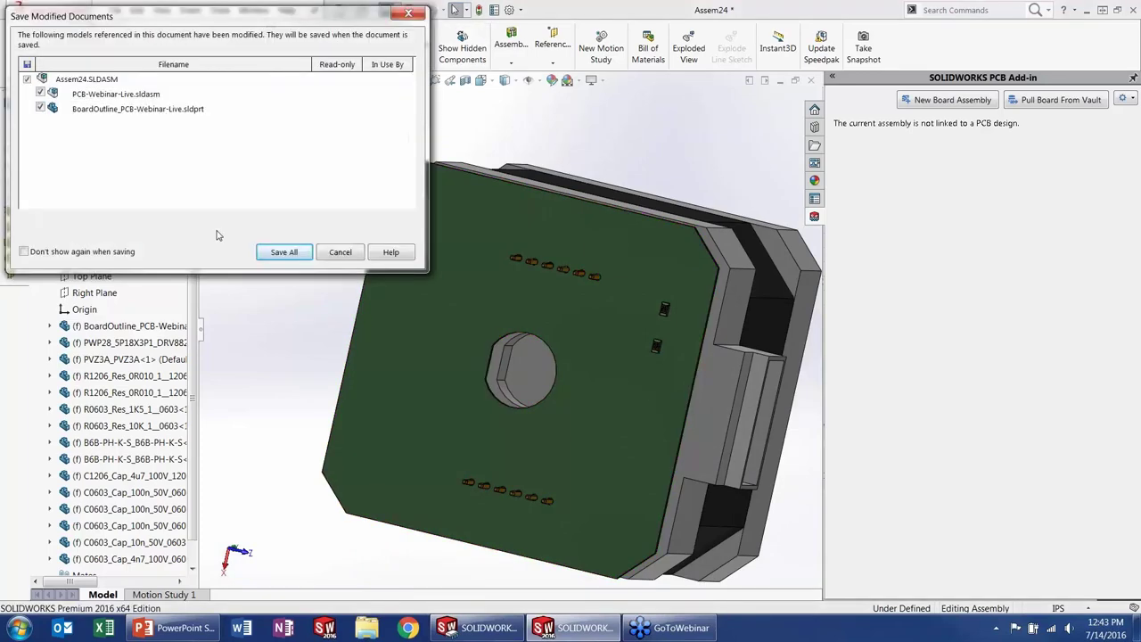
pyautogui.click(284, 252)
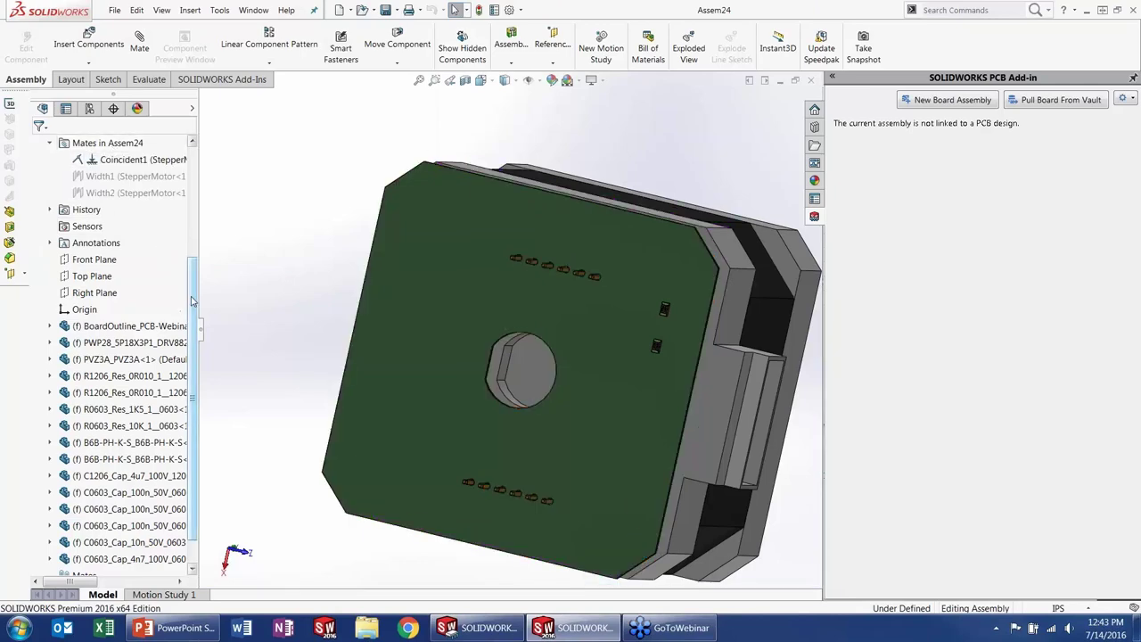
# Step: Open the PCB-Webinar-Live subassembly and push its board changes with the comment "with shaft hole"
pyautogui.scroll(2, 152, 250)
pyautogui.click(130, 183)
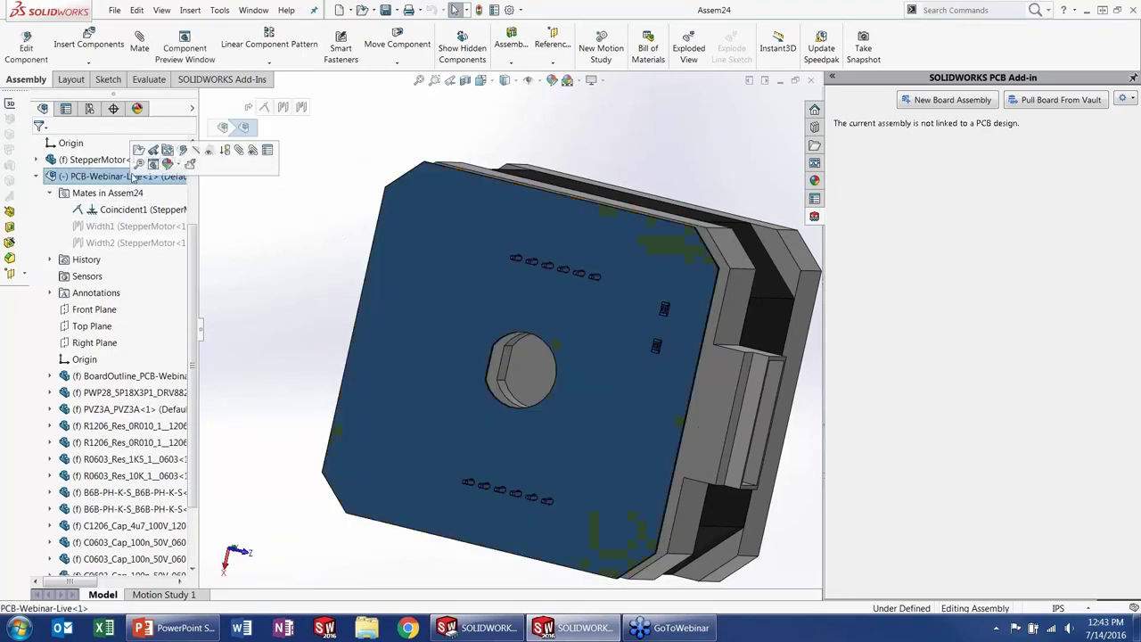
pyautogui.click(191, 148)
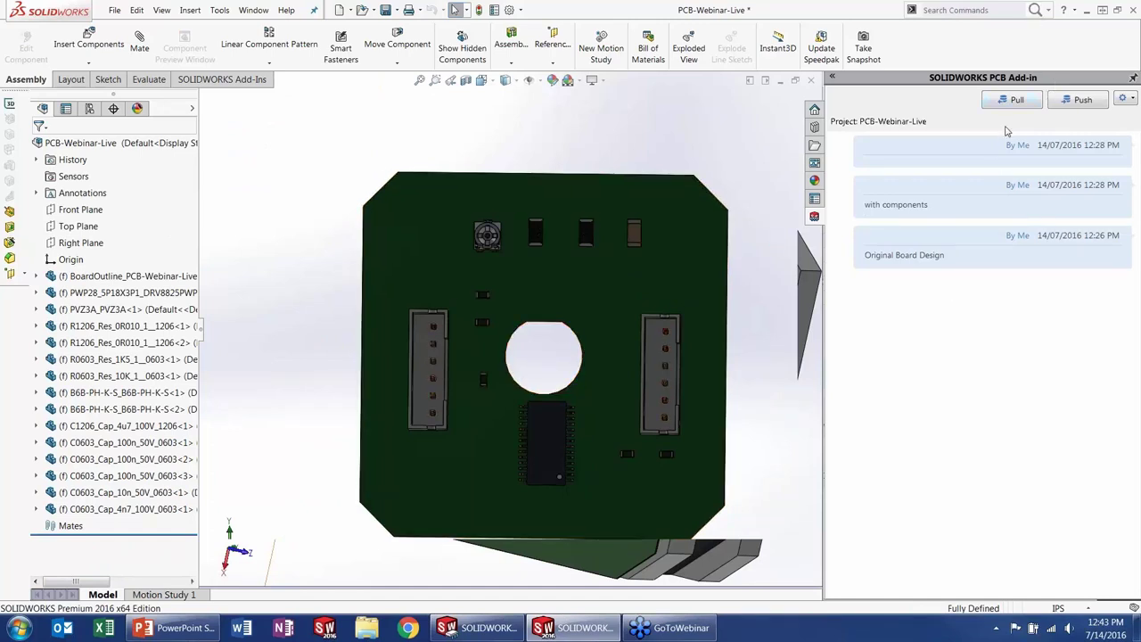
pyautogui.click(1079, 104)
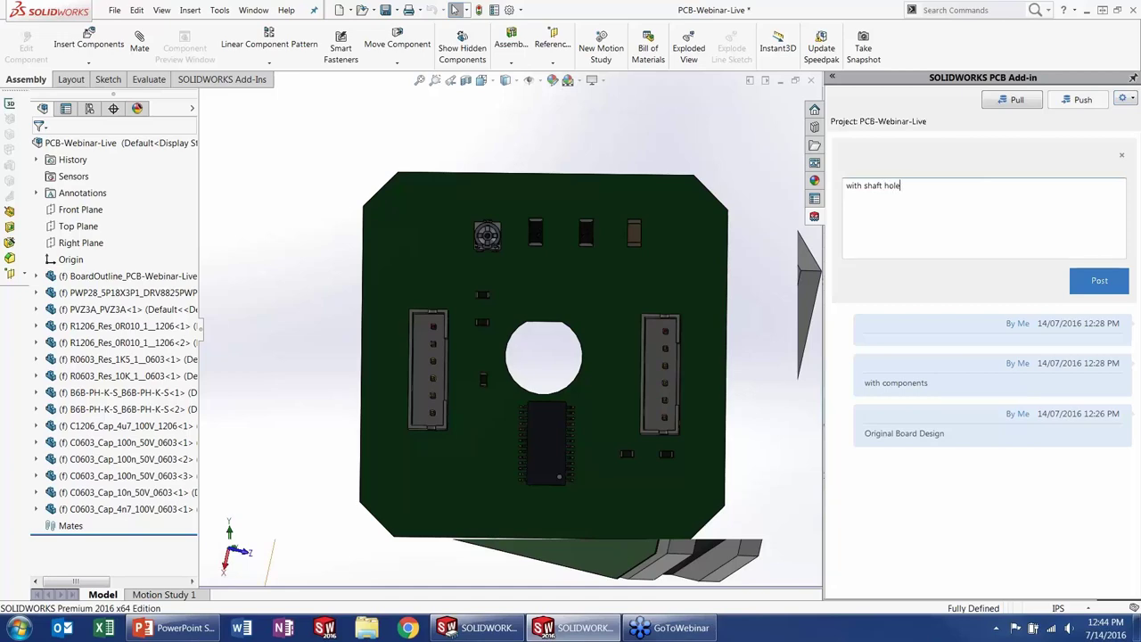
pyautogui.click(1115, 283)
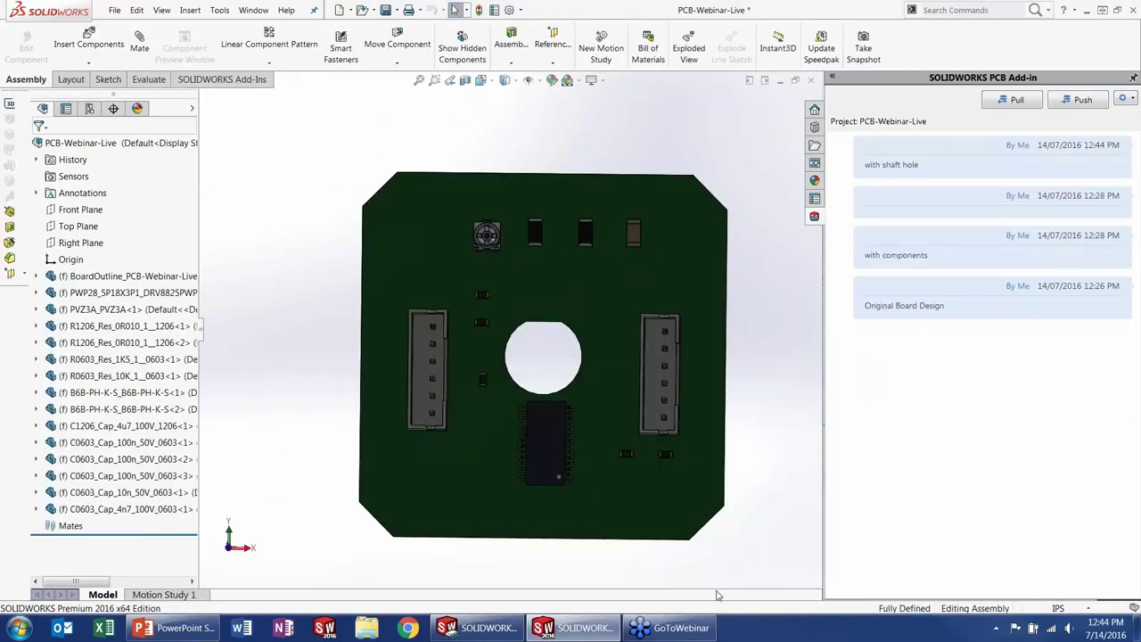
# Step: Switch to SOLIDWORKS PCB, view the pushed changes in the PCB Connector, and accept the added cutout Free-Cut-Extrude13
pyautogui.hotkey('alt', 'Tab')
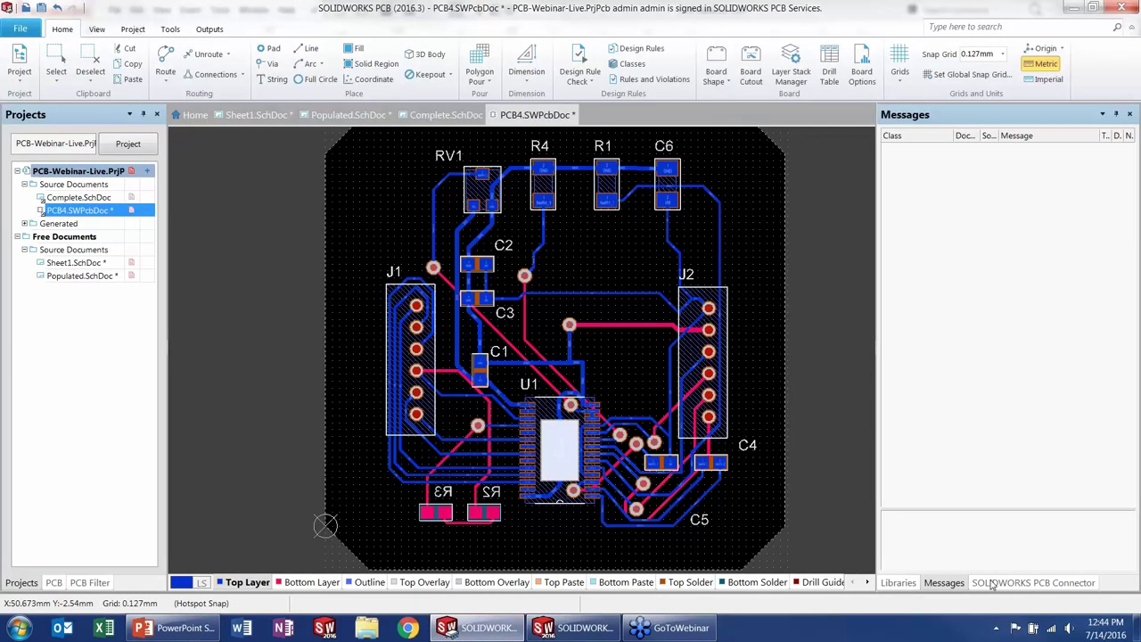
pyautogui.click(992, 583)
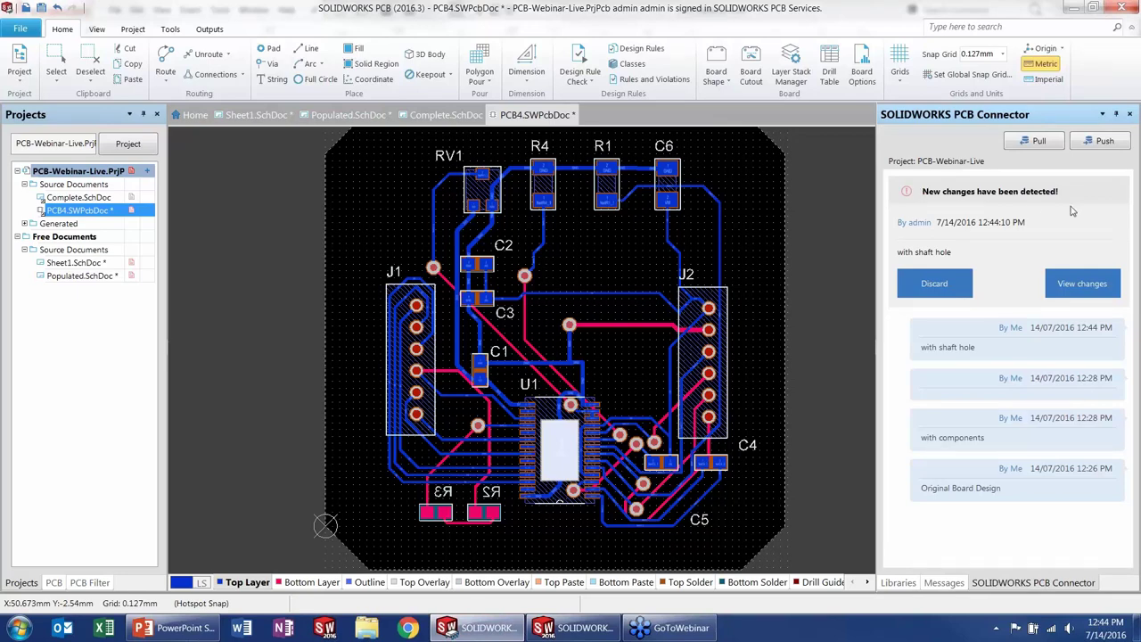
pyautogui.click(1082, 284)
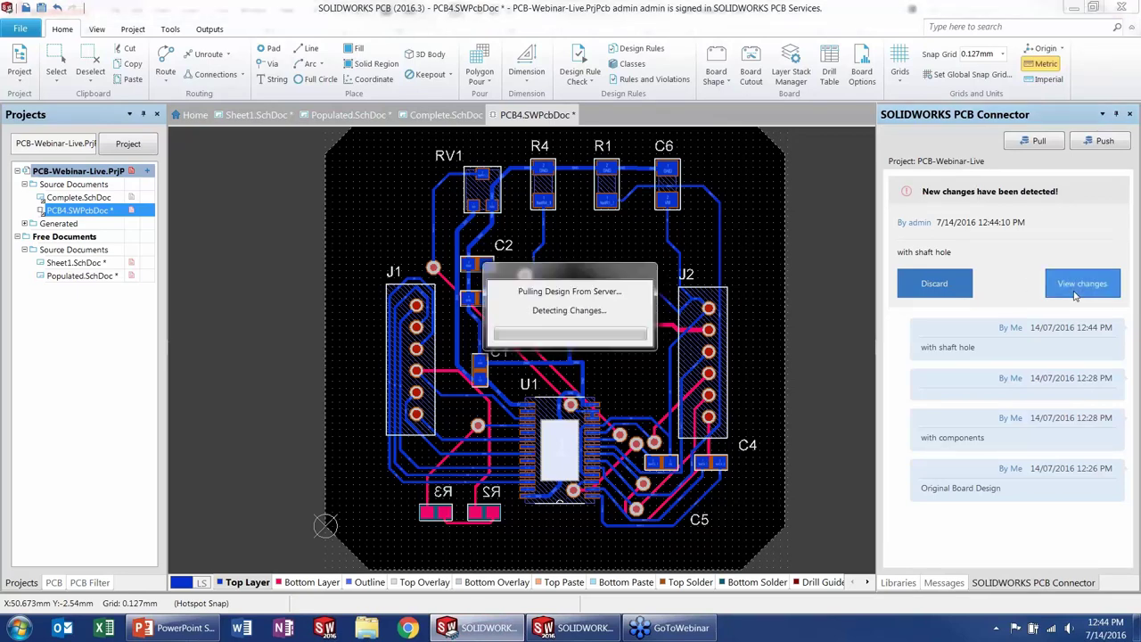
pyautogui.click(971, 237)
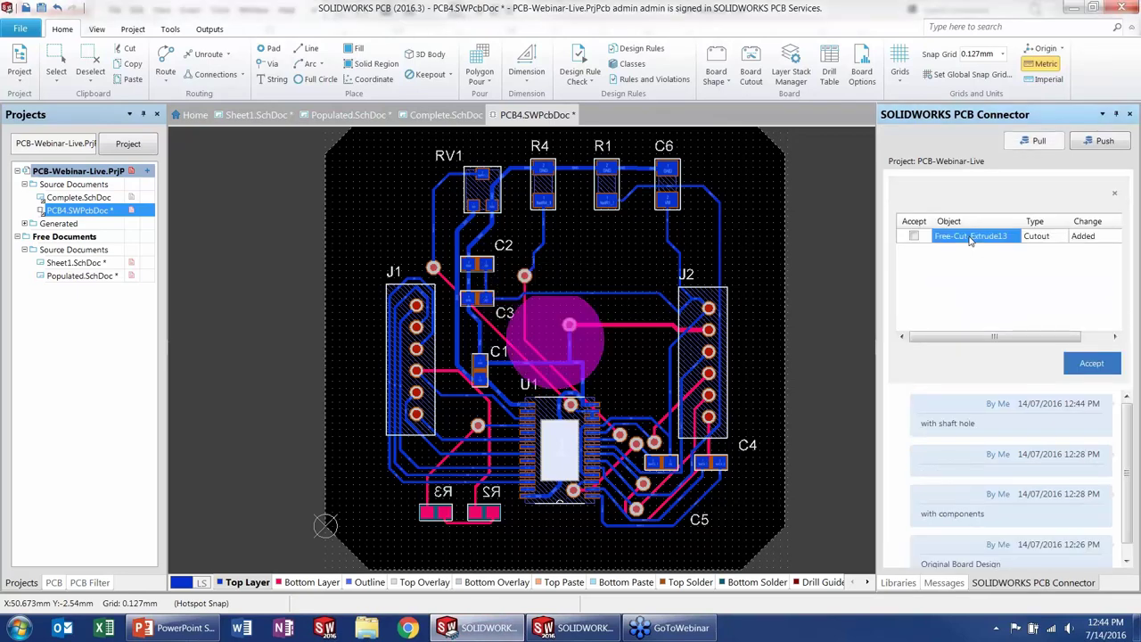
pyautogui.click(914, 237)
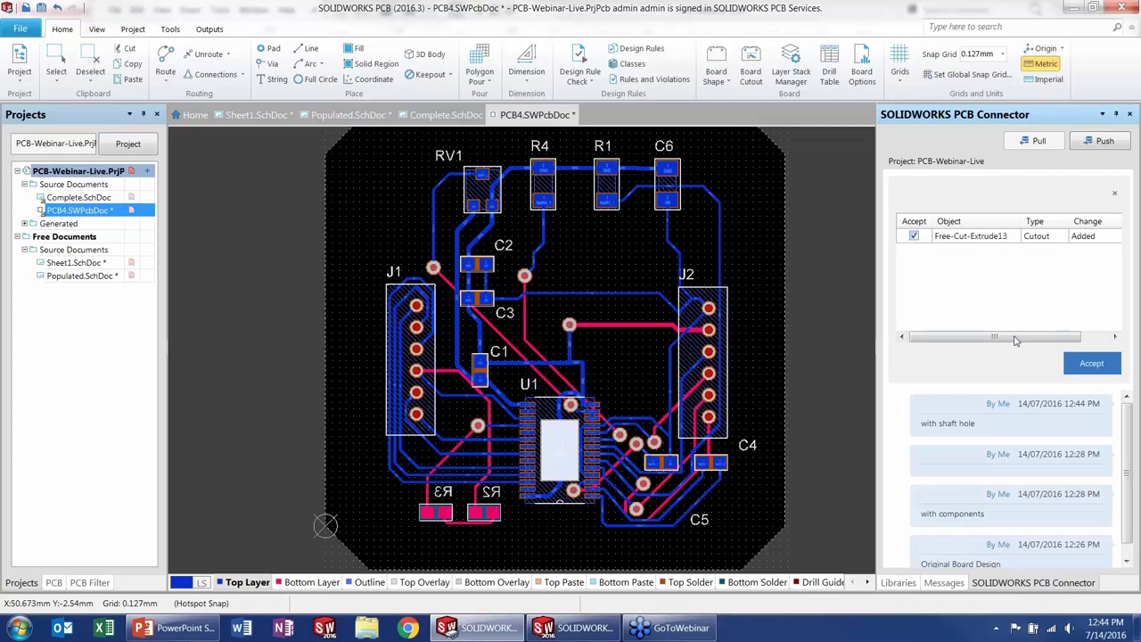
pyautogui.click(1092, 363)
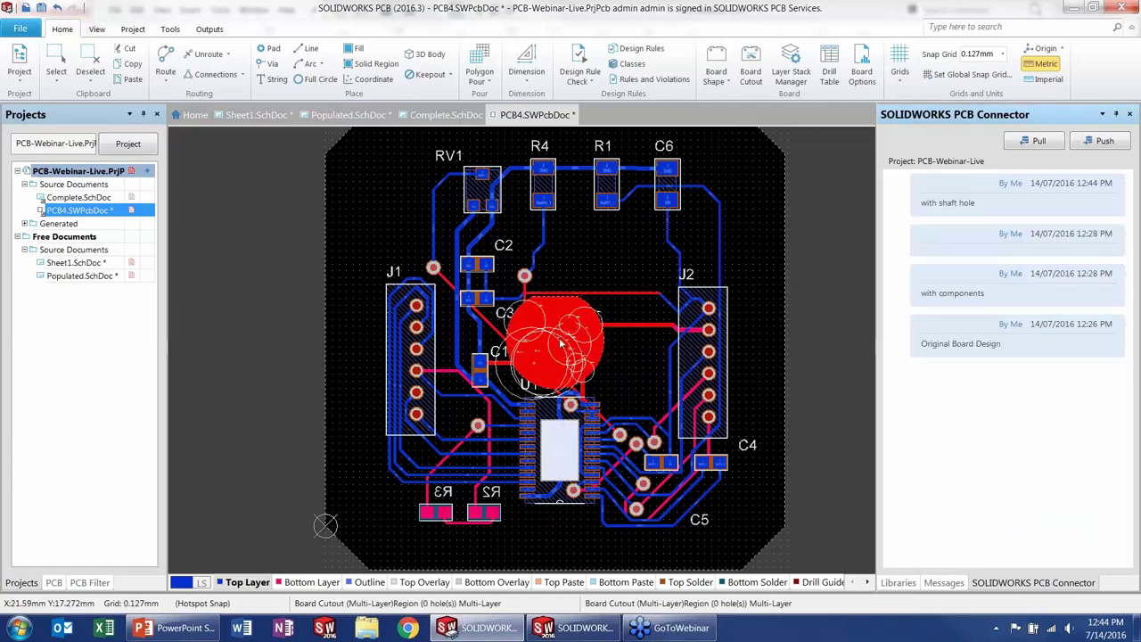
# Step: Try to reroute the GND track starting from the via inside the shaft cutout
pyautogui.keyDown('ctrl'); pyautogui.scroll(1, 344, 364); pyautogui.keyUp('ctrl')
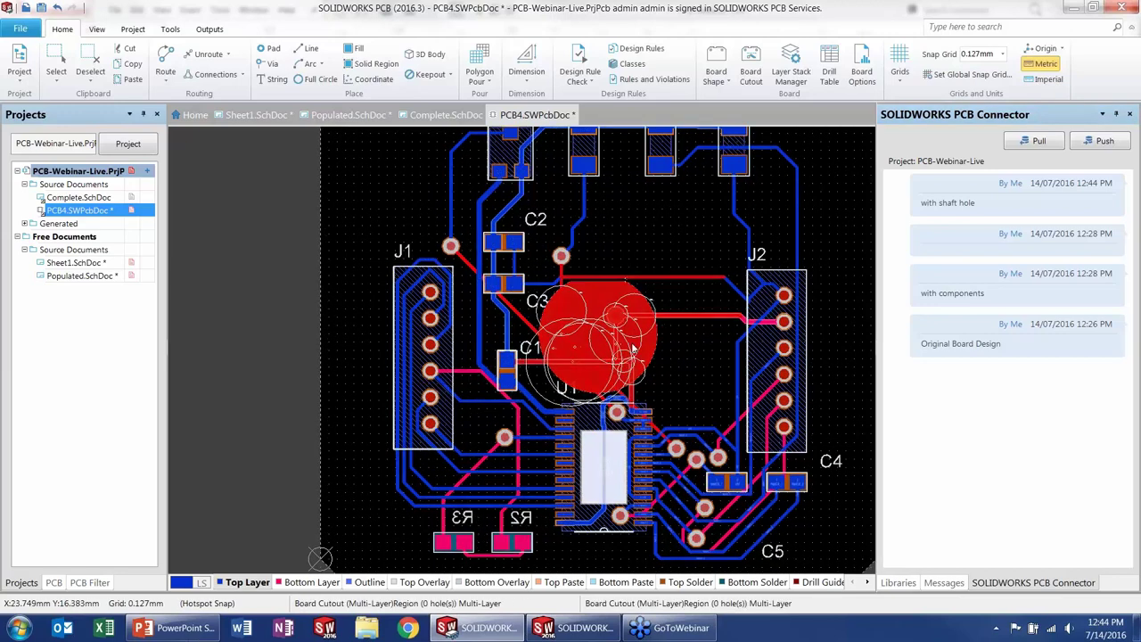
pyautogui.keyDown('ctrl'); pyautogui.scroll(2, 633, 348); pyautogui.keyUp('ctrl')
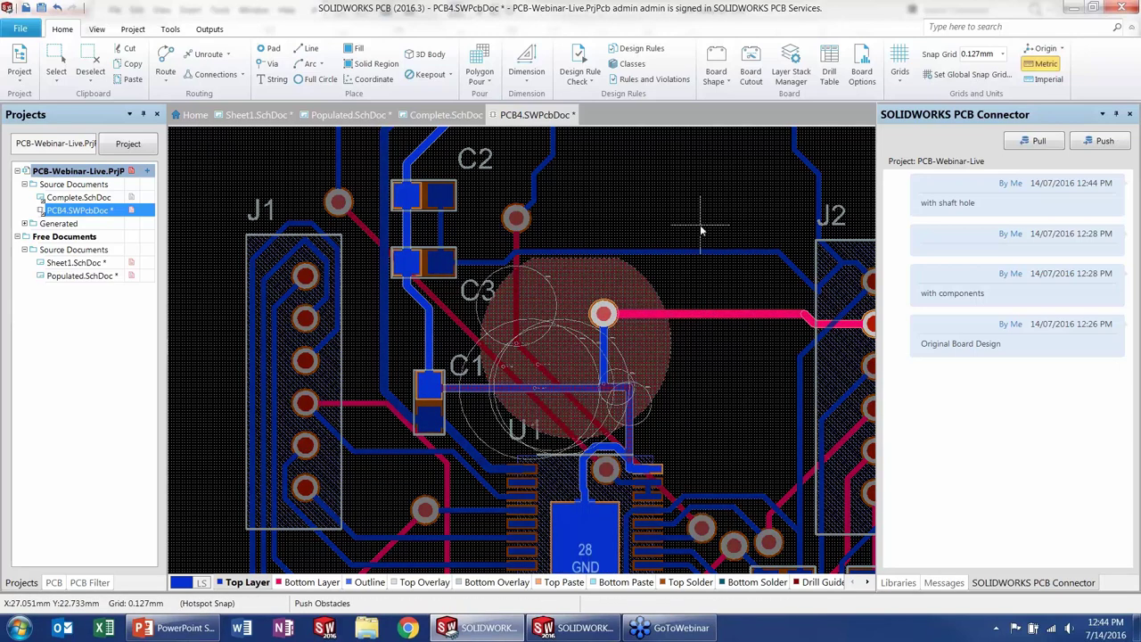
pyautogui.click(603, 313)
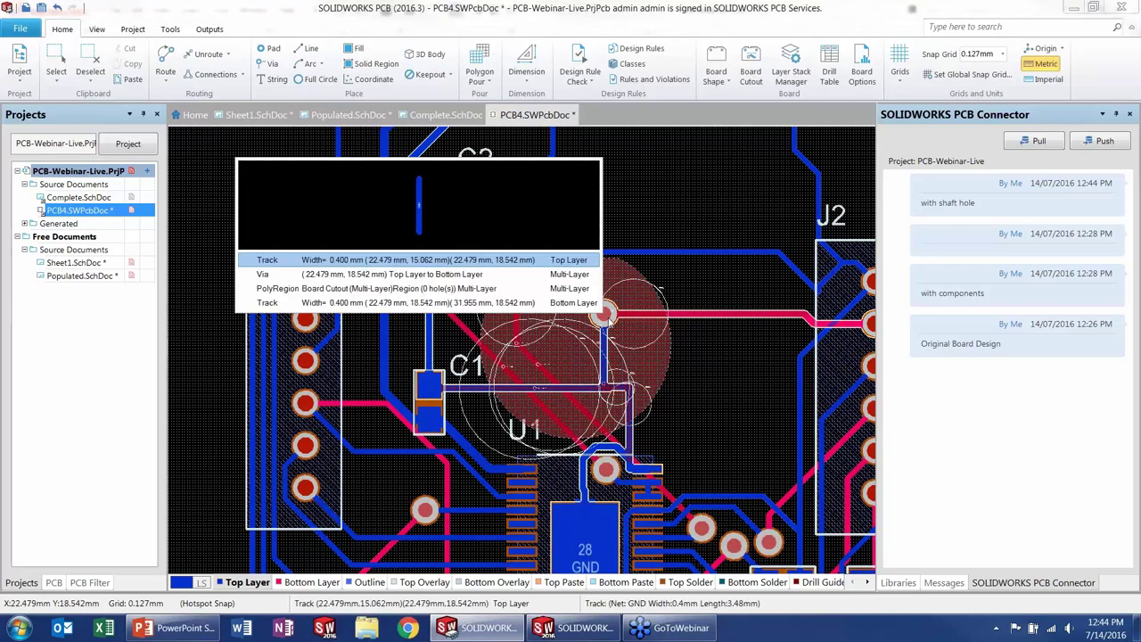
pyautogui.click(394, 274)
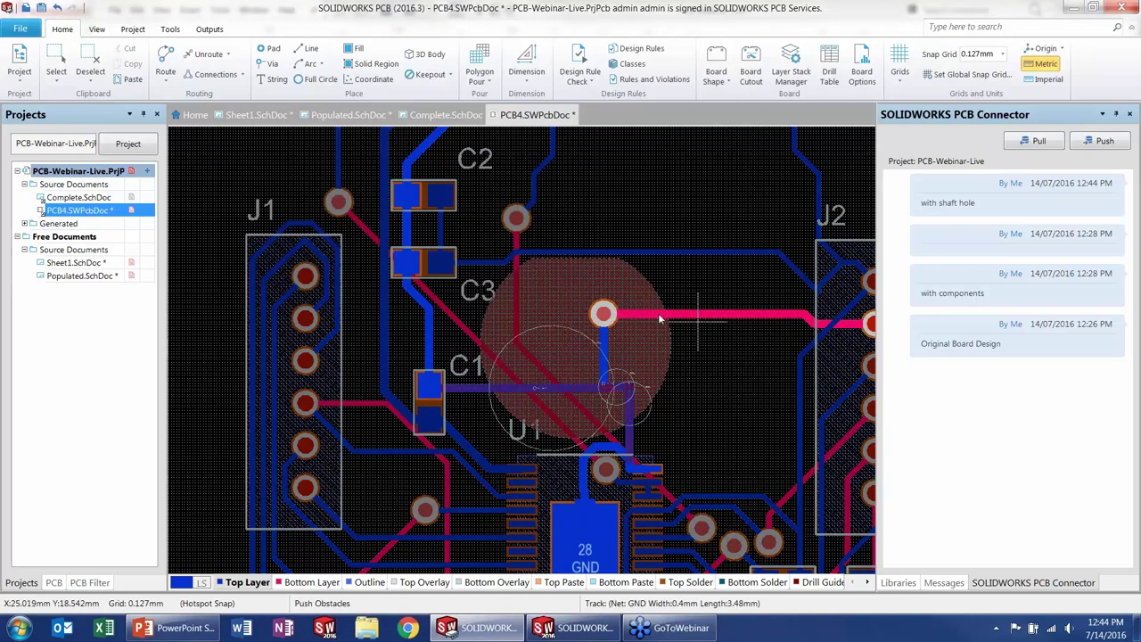
pyautogui.click(596, 314)
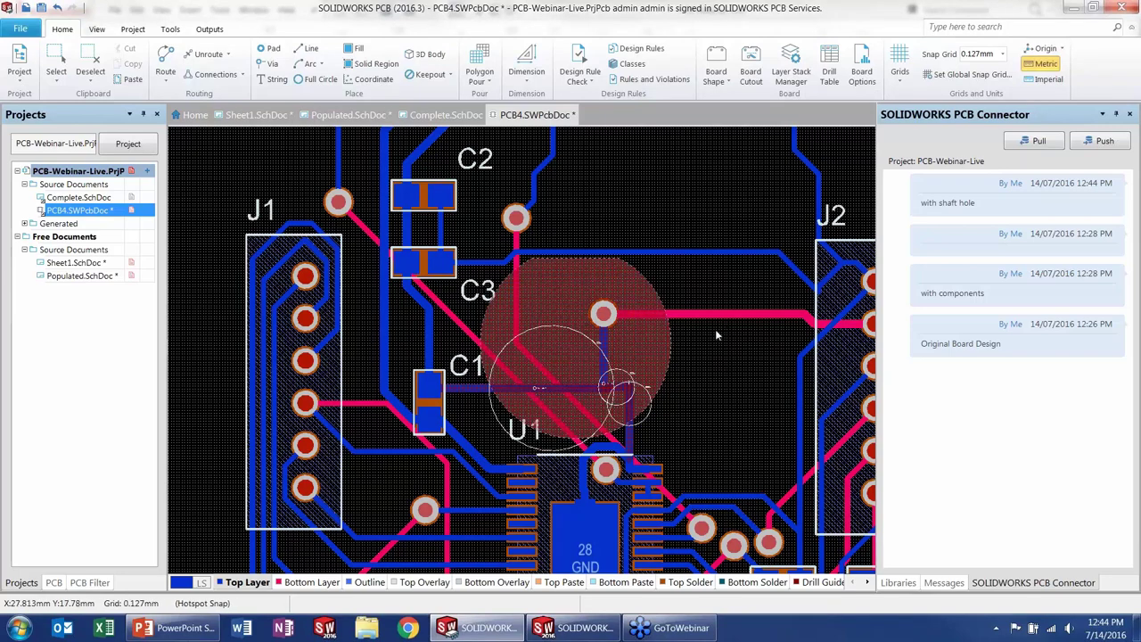
pyautogui.keyDown('ctrl'); pyautogui.scroll(2, 715, 329); pyautogui.keyUp('ctrl')
pyautogui.keyDown('ctrl'); pyautogui.scroll(-2, 724, 362); pyautogui.keyUp('ctrl')
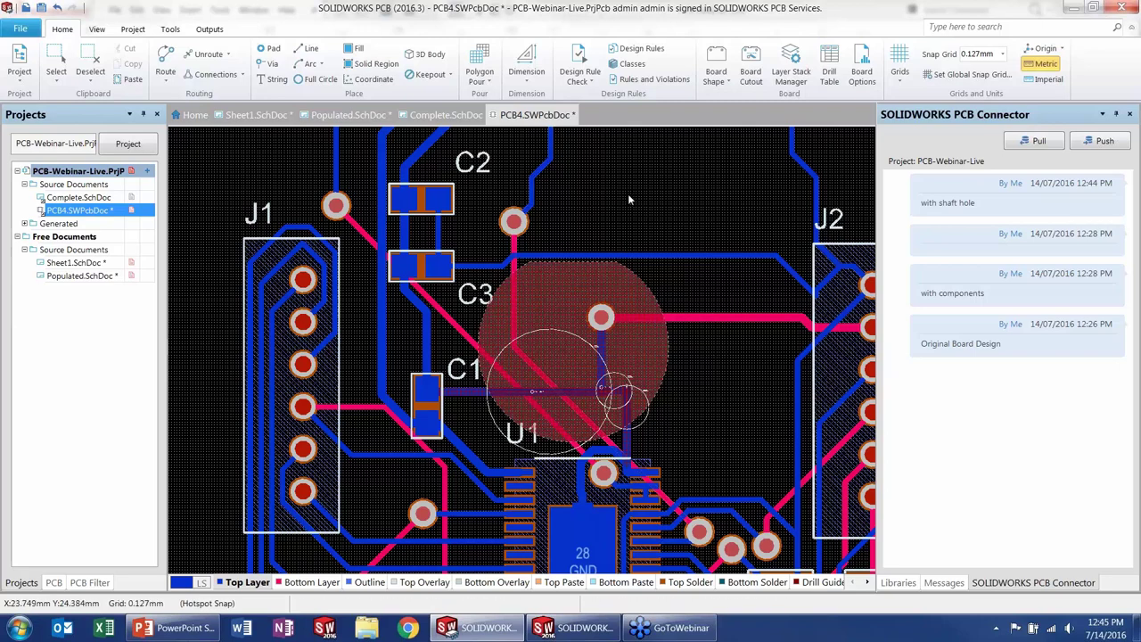
pyautogui.keyDown('ctrl'); pyautogui.scroll(-1, 628, 194); pyautogui.keyUp('ctrl')
pyautogui.keyDown('ctrl'); pyautogui.scroll(-1, 628, 185); pyautogui.keyUp('ctrl')
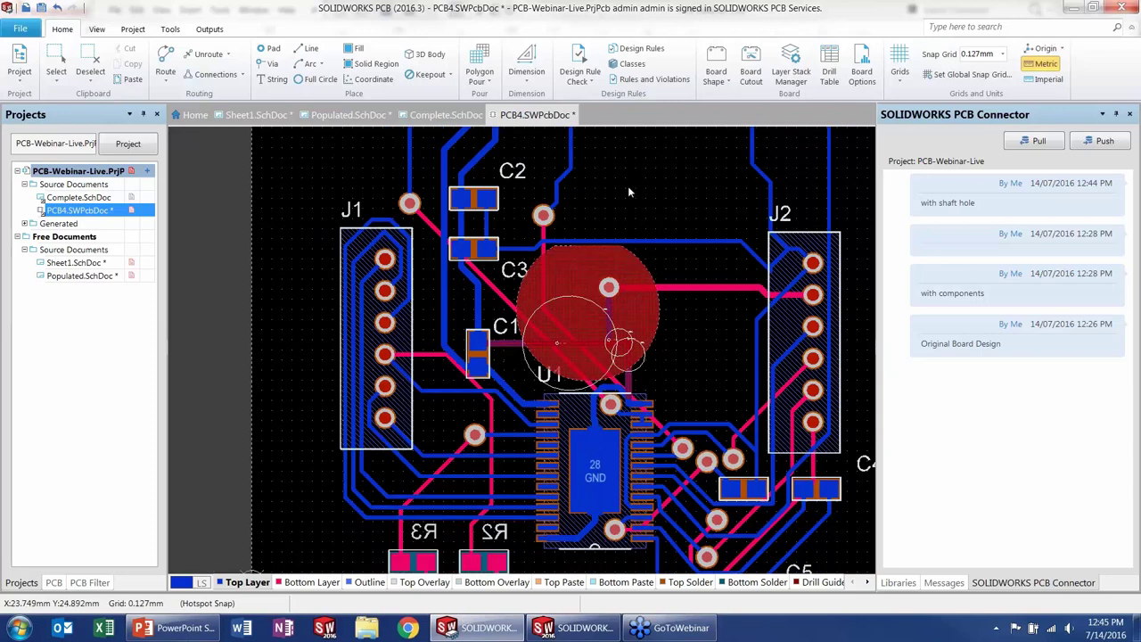
# Step: Run the design rule check on the board, review the rule violations in the verification report, and close the report
pyautogui.click(581, 62)
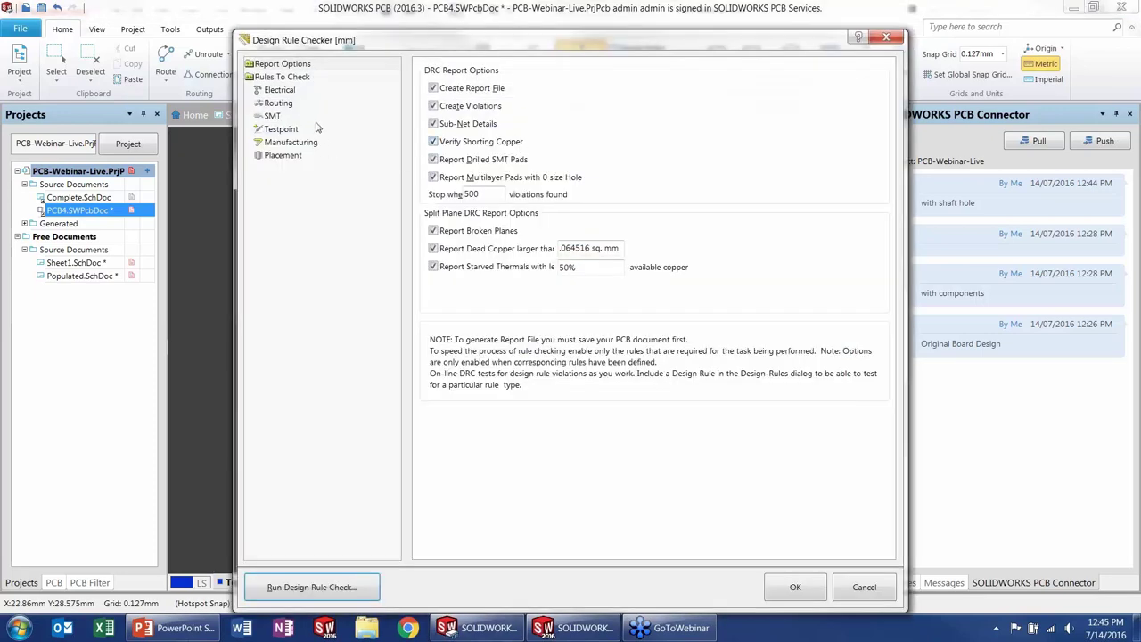
pyautogui.click(376, 587)
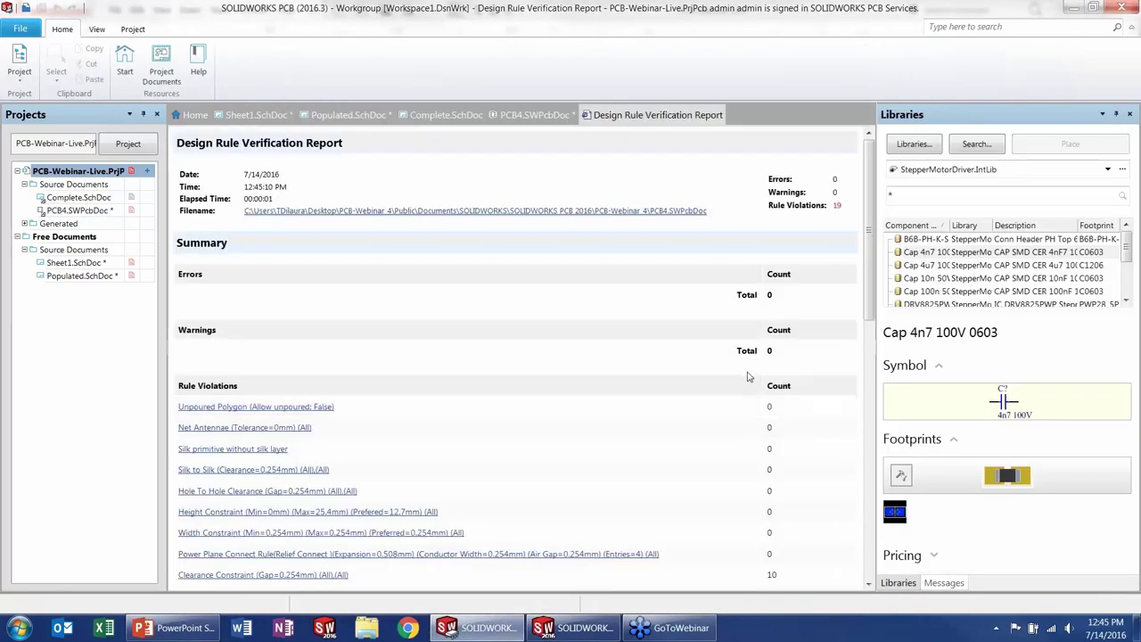
pyautogui.scroll(-3, 744, 401)
pyautogui.scroll(-3, 737, 437)
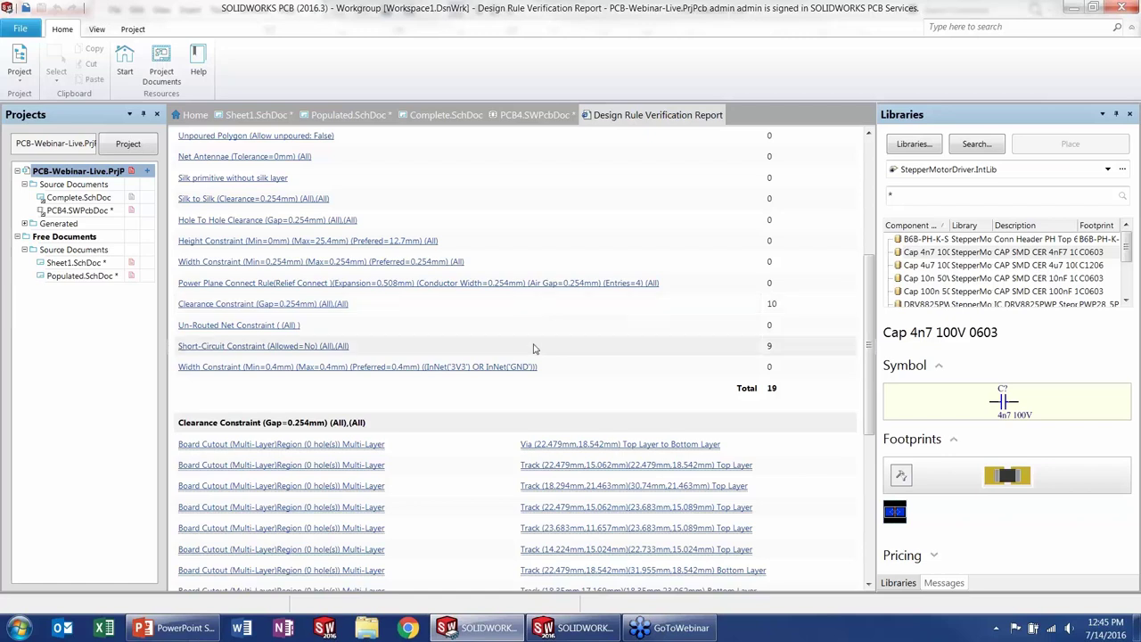
pyautogui.rightClick(650, 119)
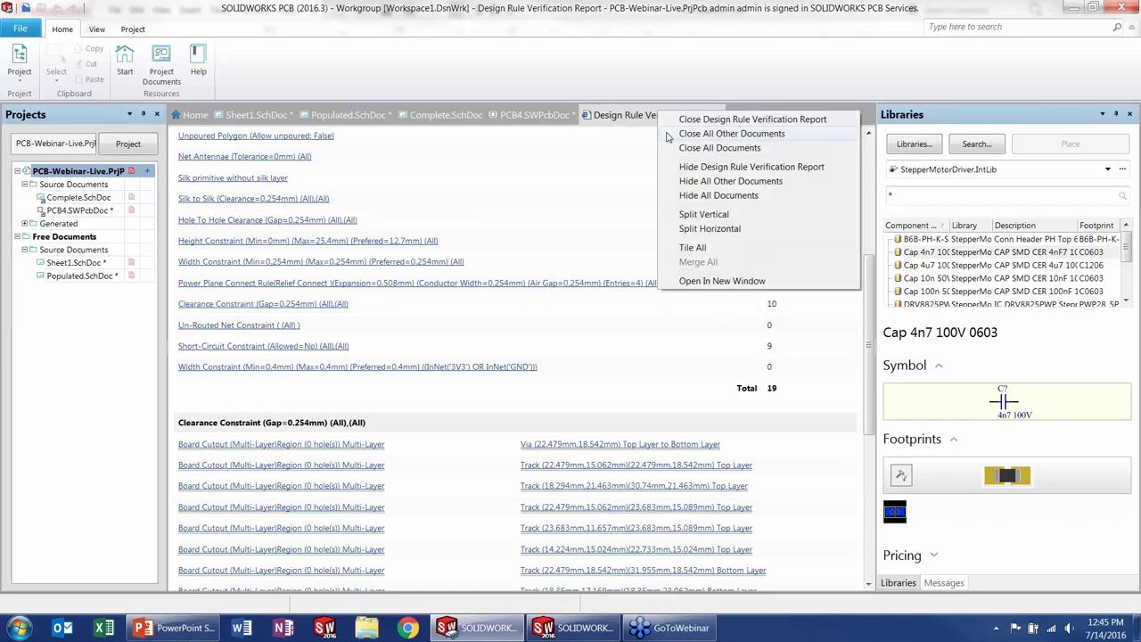
pyautogui.click(704, 120)
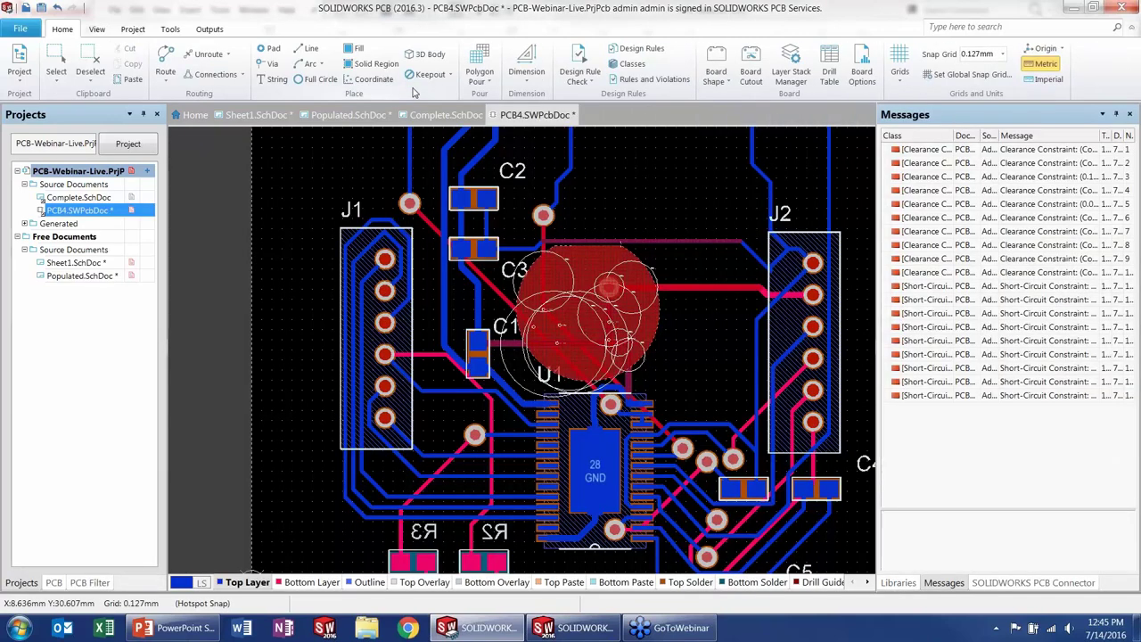
# Step: Select Bill of Materials, PCB Prints, Gerber Files, Design Rules Check and Electrical Rules Check as the project outputs to generate
pyautogui.click(134, 30)
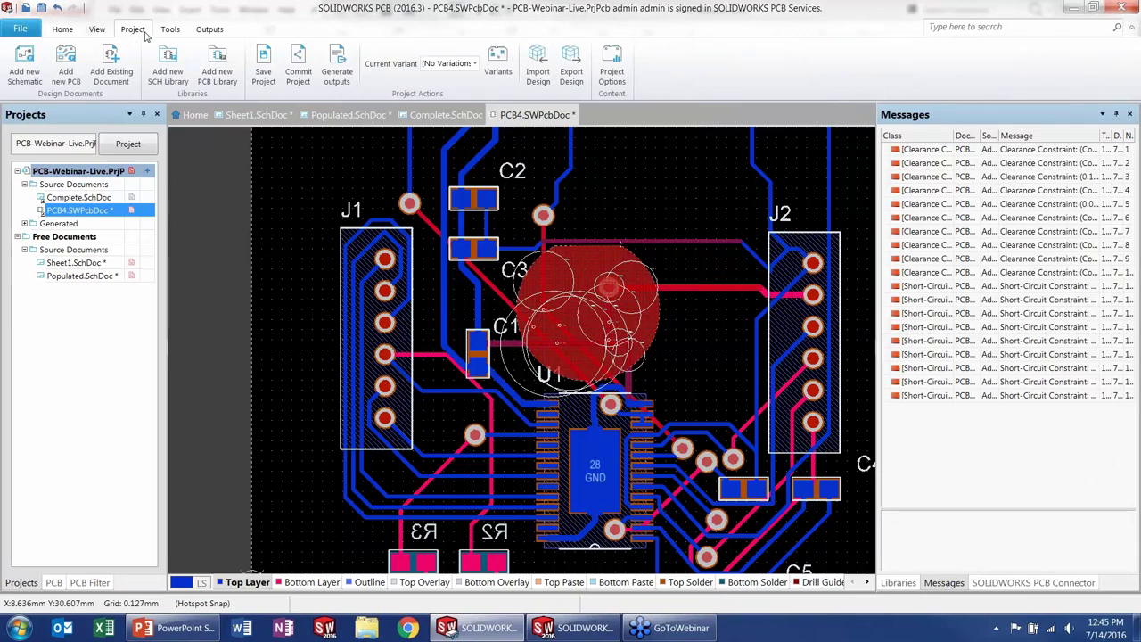
pyautogui.click(337, 60)
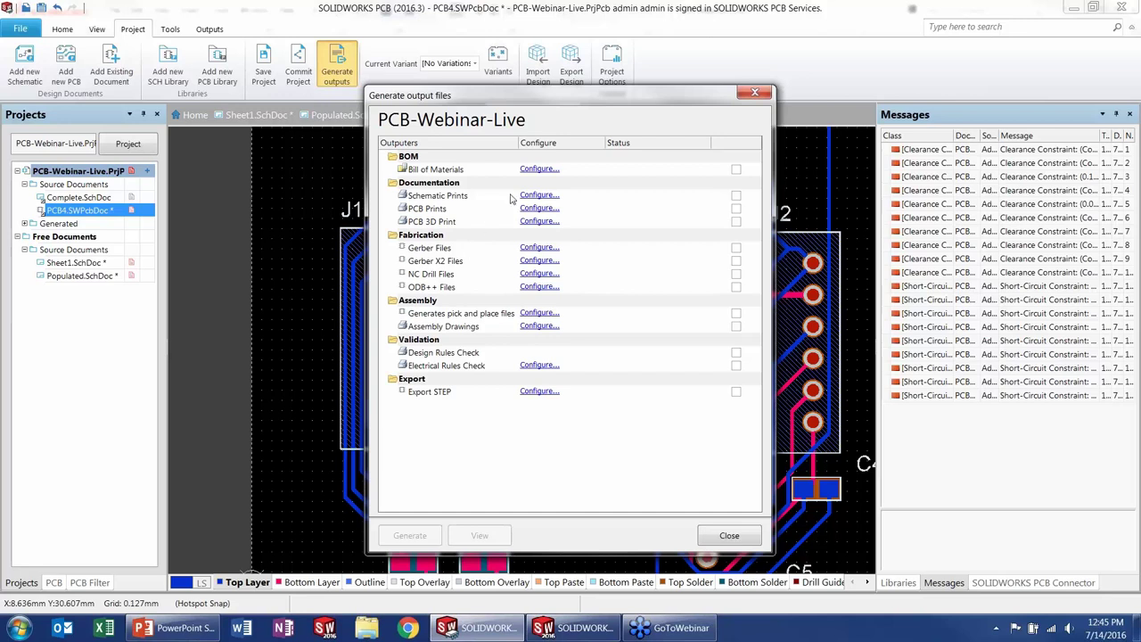
pyautogui.click(736, 170)
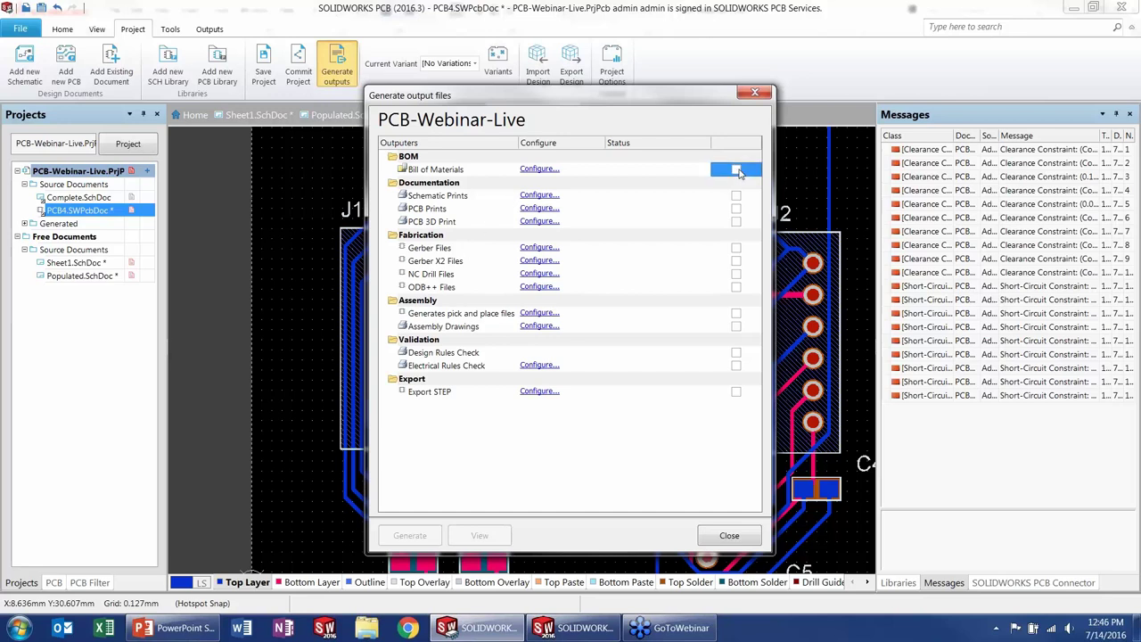
pyautogui.click(735, 248)
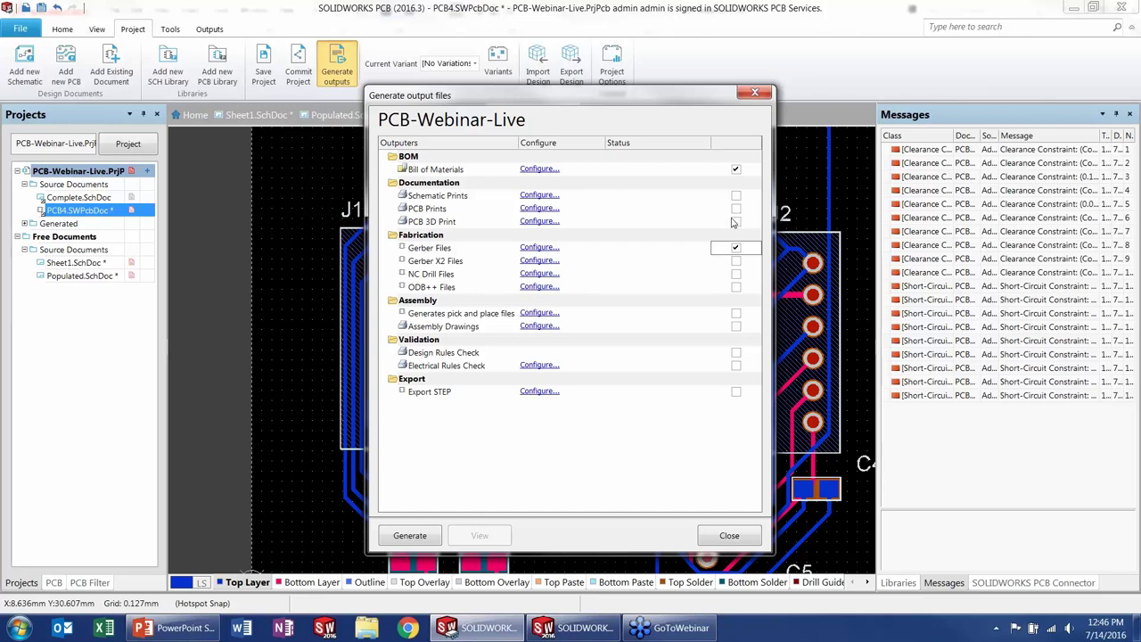
pyautogui.click(736, 209)
pyautogui.click(736, 353)
pyautogui.click(735, 366)
# Step: Generate the selected outputs and save the output job configuration as PCB-Webinar-Live in the project folder
pyautogui.click(427, 535)
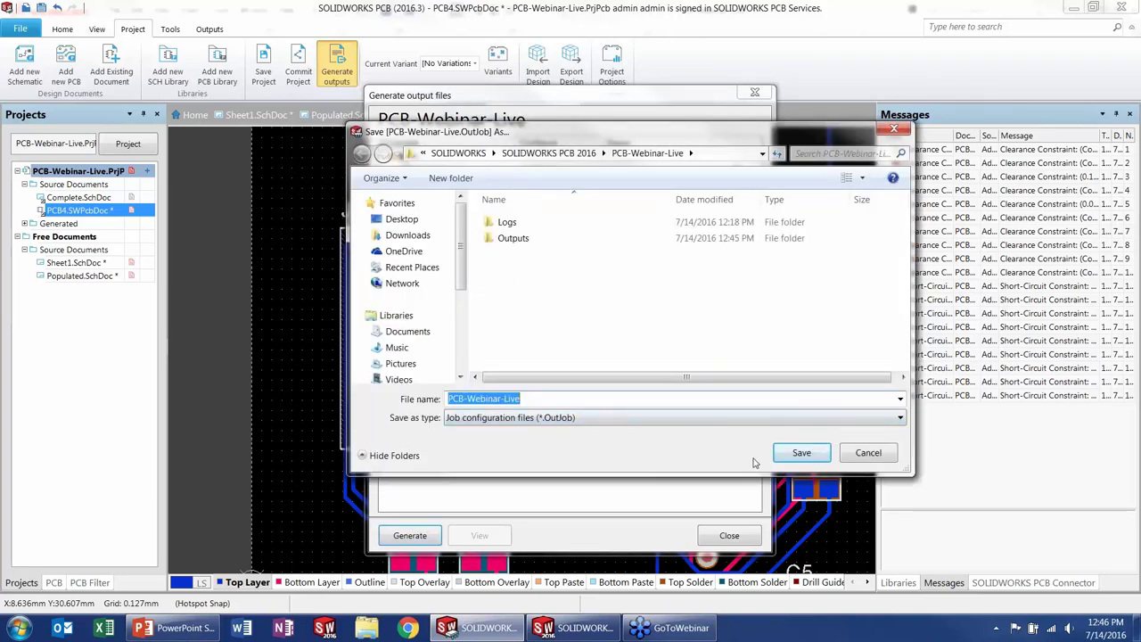
pyautogui.click(800, 454)
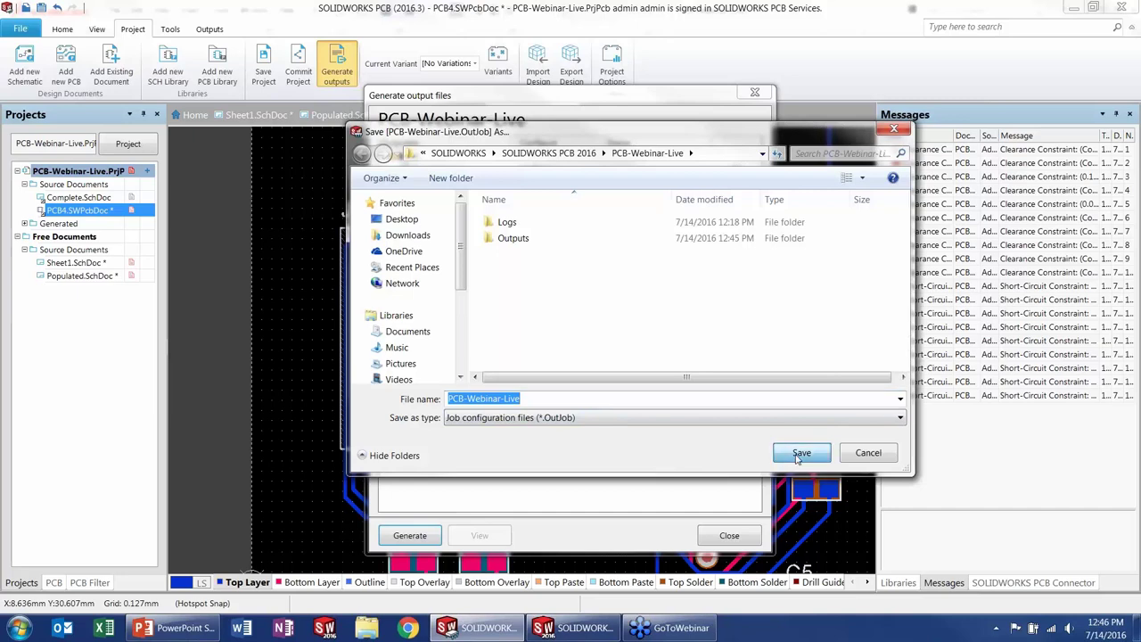
pyautogui.click(560, 347)
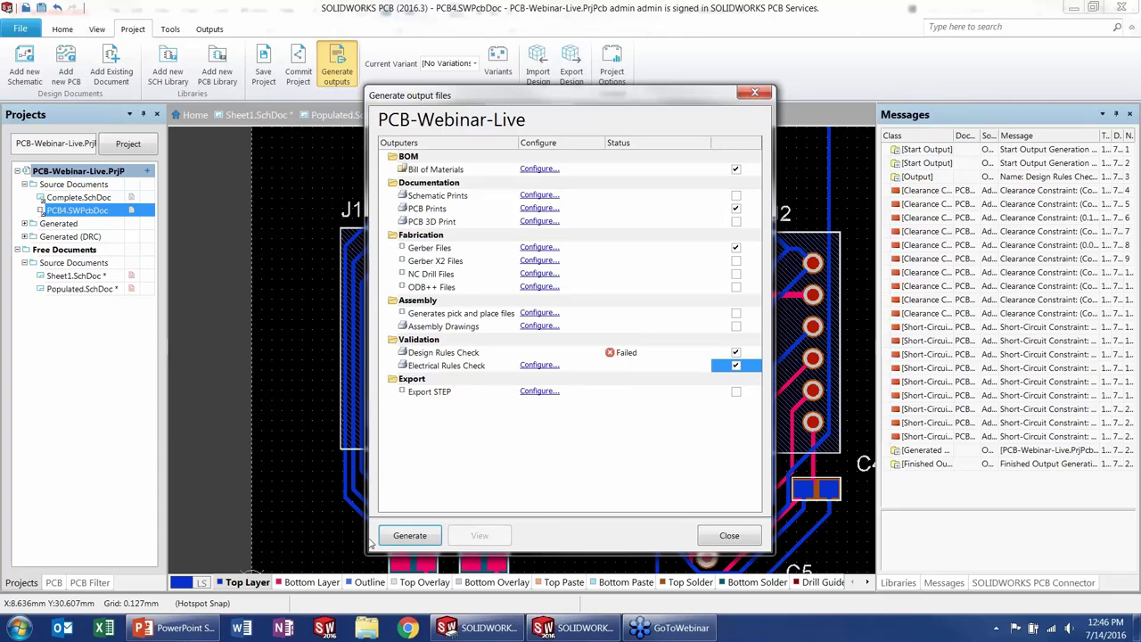
# Step: Switch to the PowerPoint slide show and reveal the bullets on industry standard output formats and customizable reporting
pyautogui.click(183, 628)
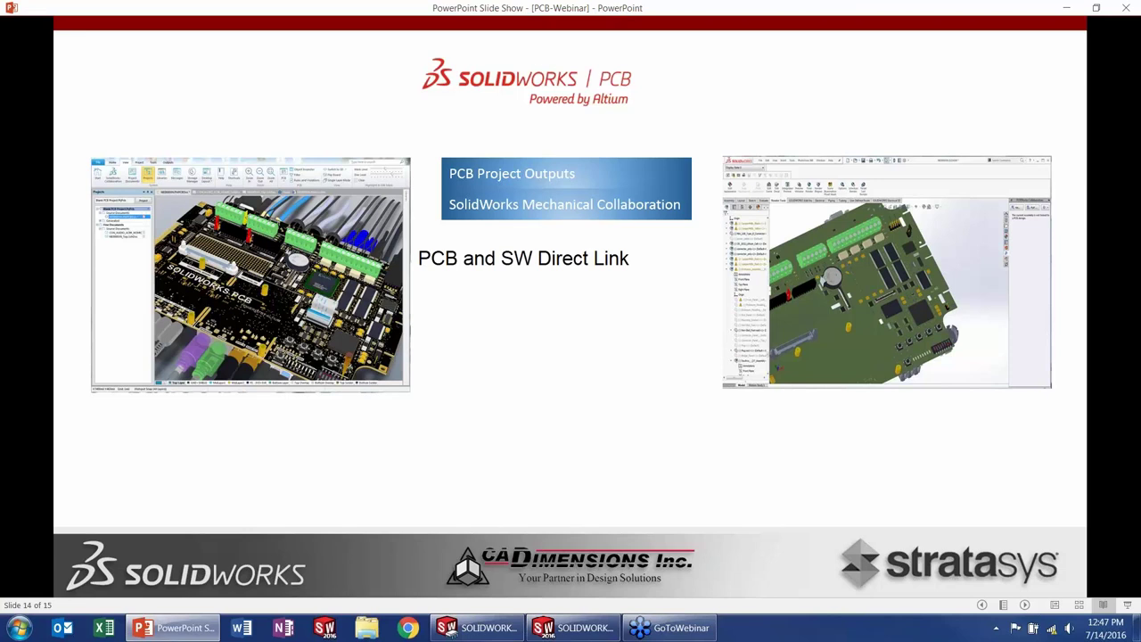
pyautogui.press('Right')
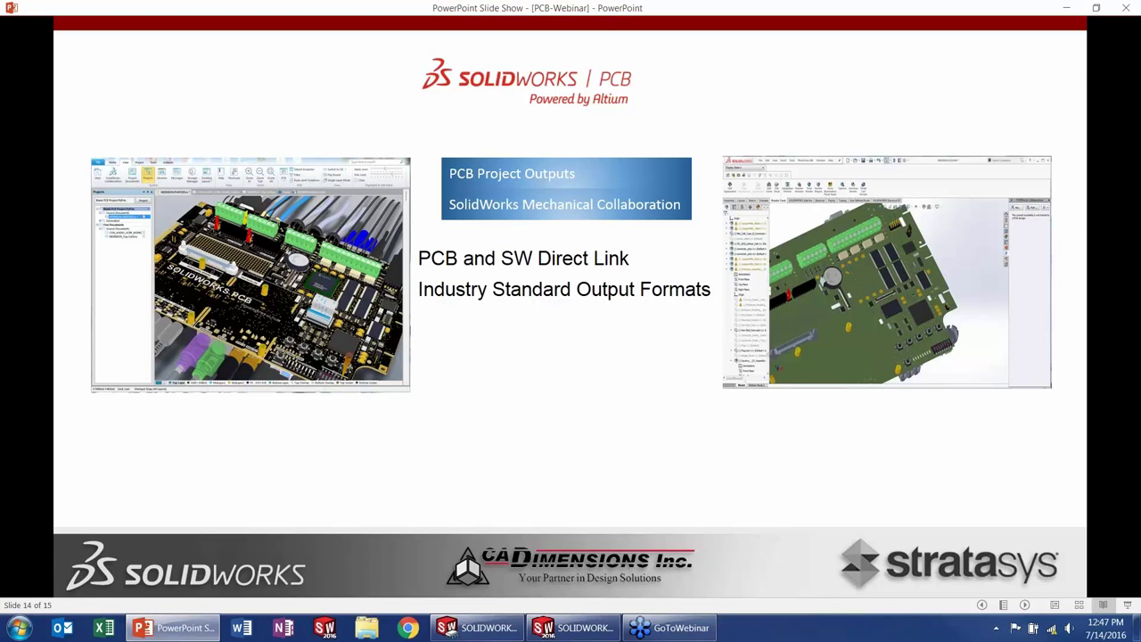
pyautogui.press('Right')
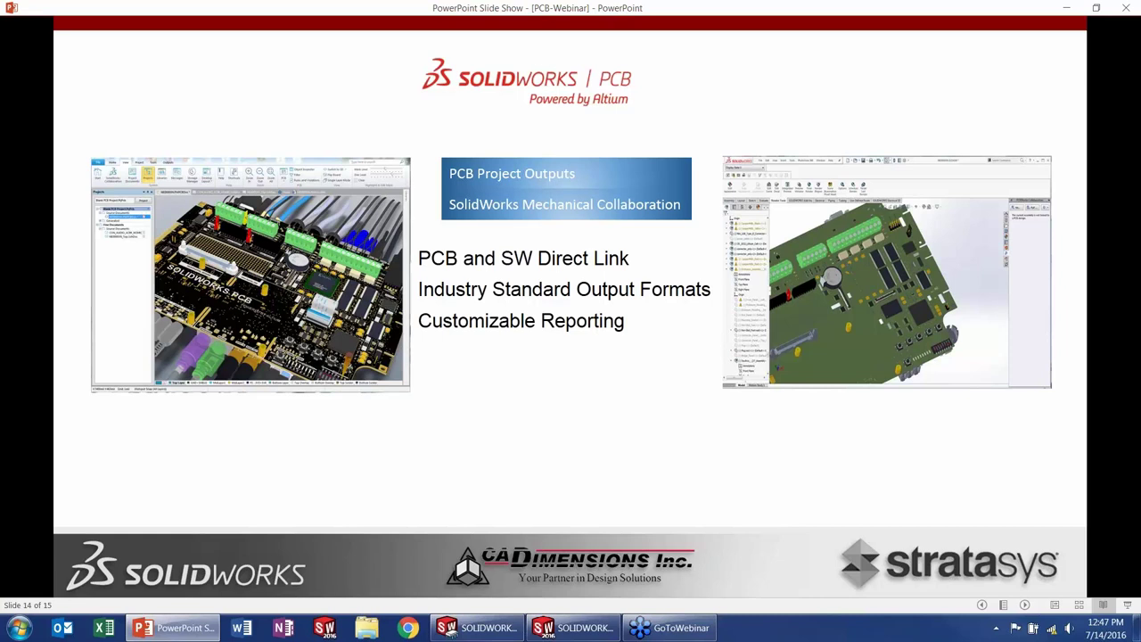